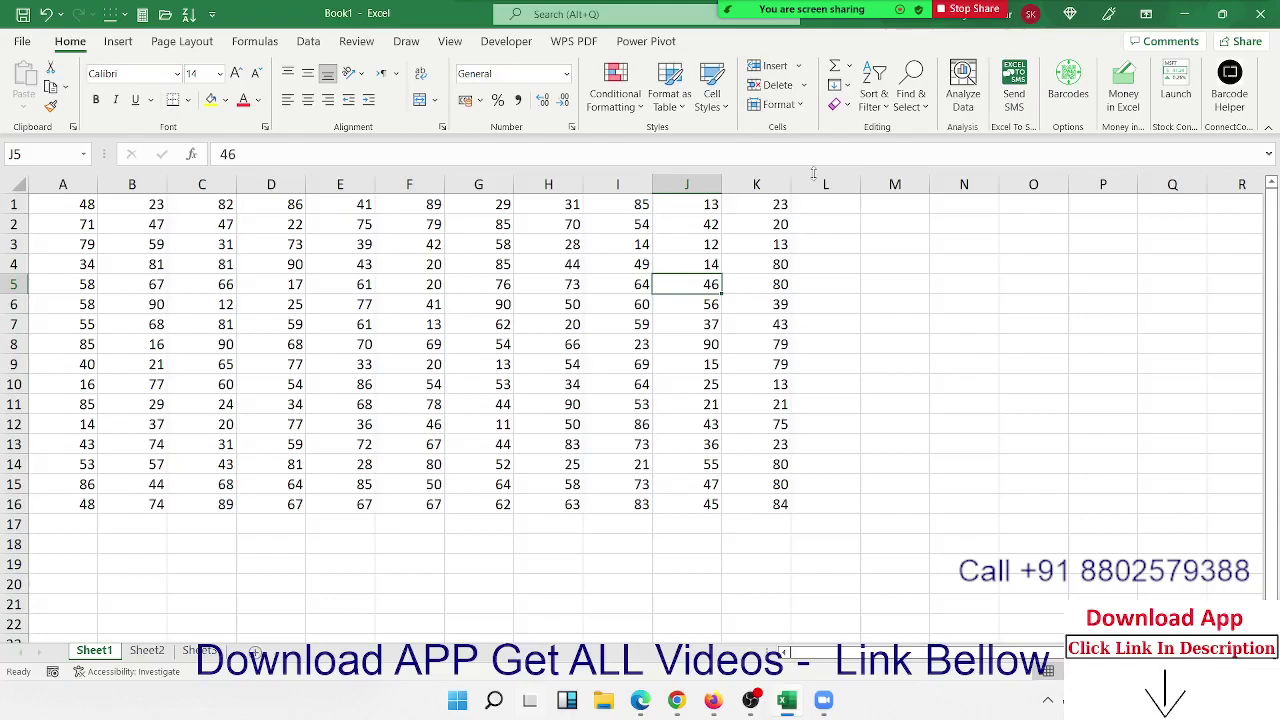
- Open the Visual Basic editor from the Developer tab and maximize it
{"action": "left_click", "coordinate": [495, 42]}
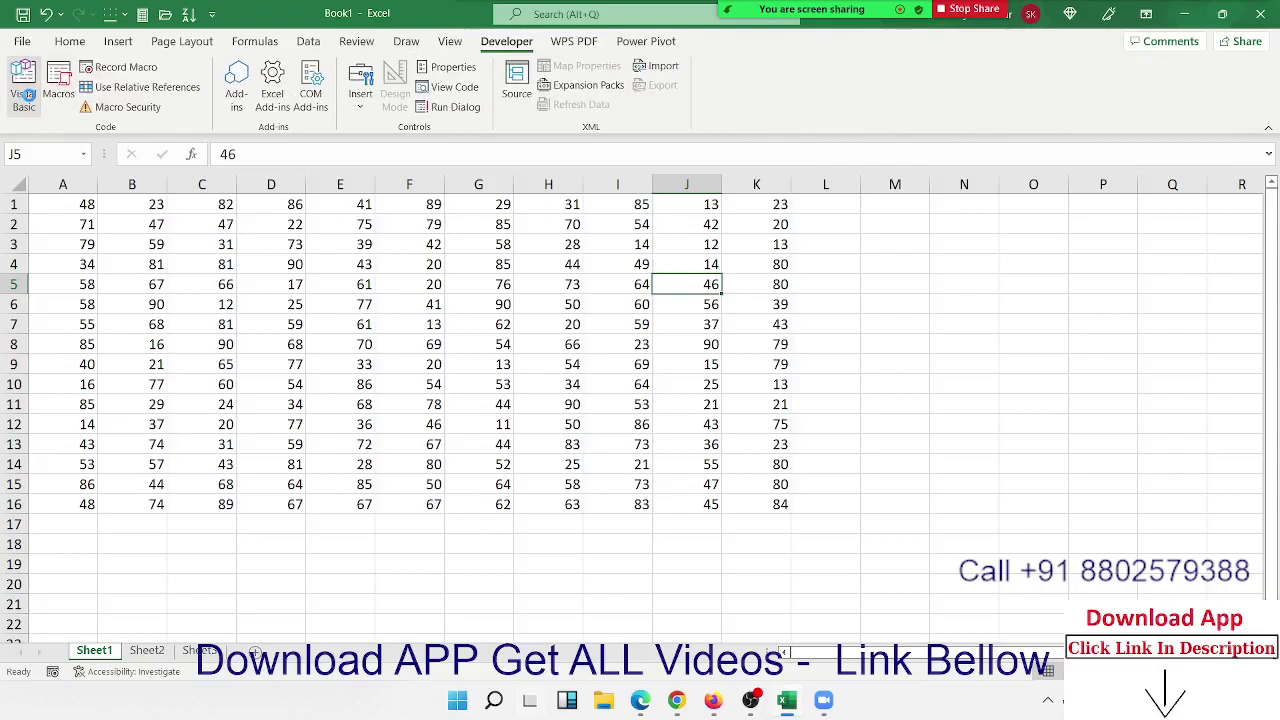
{"action": "left_click", "coordinate": [30, 98]}
{"action": "double_click", "coordinate": [523, 14]}
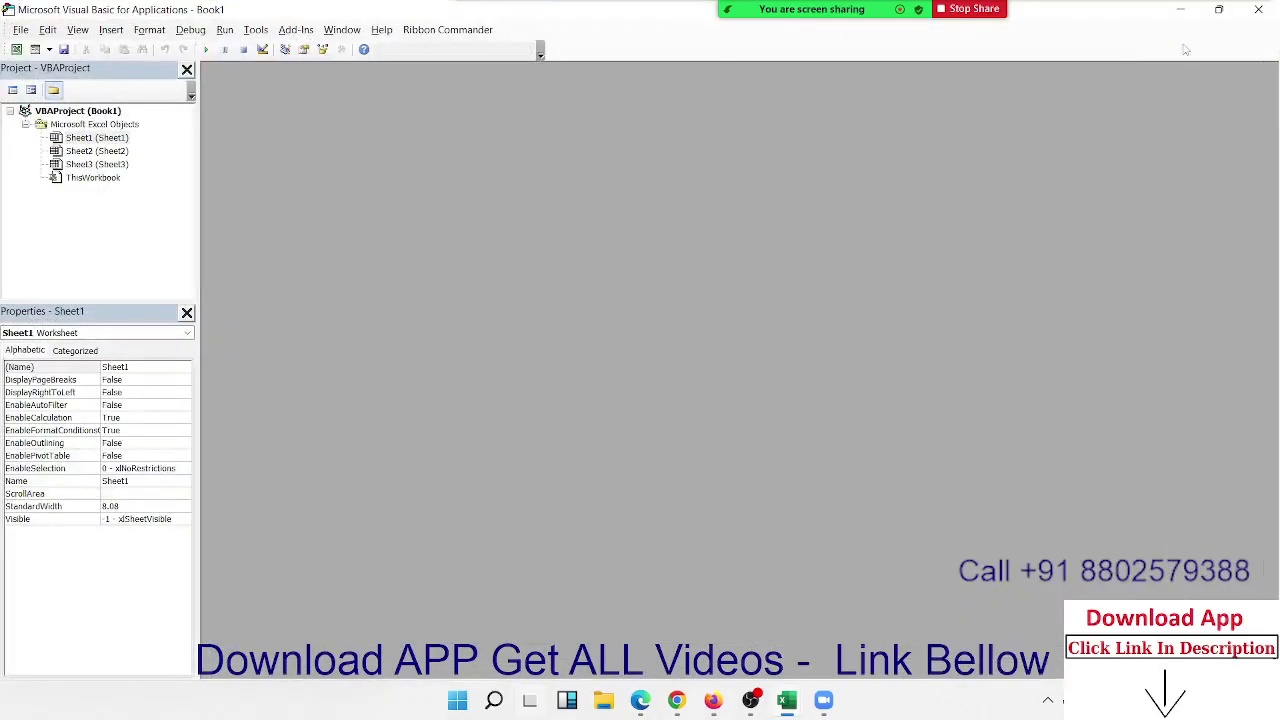
- Snap the VBA editor to the left half and Excel to the right, then adjust the pane widths
{"action": "mouse_move", "coordinate": [1217, 20]}
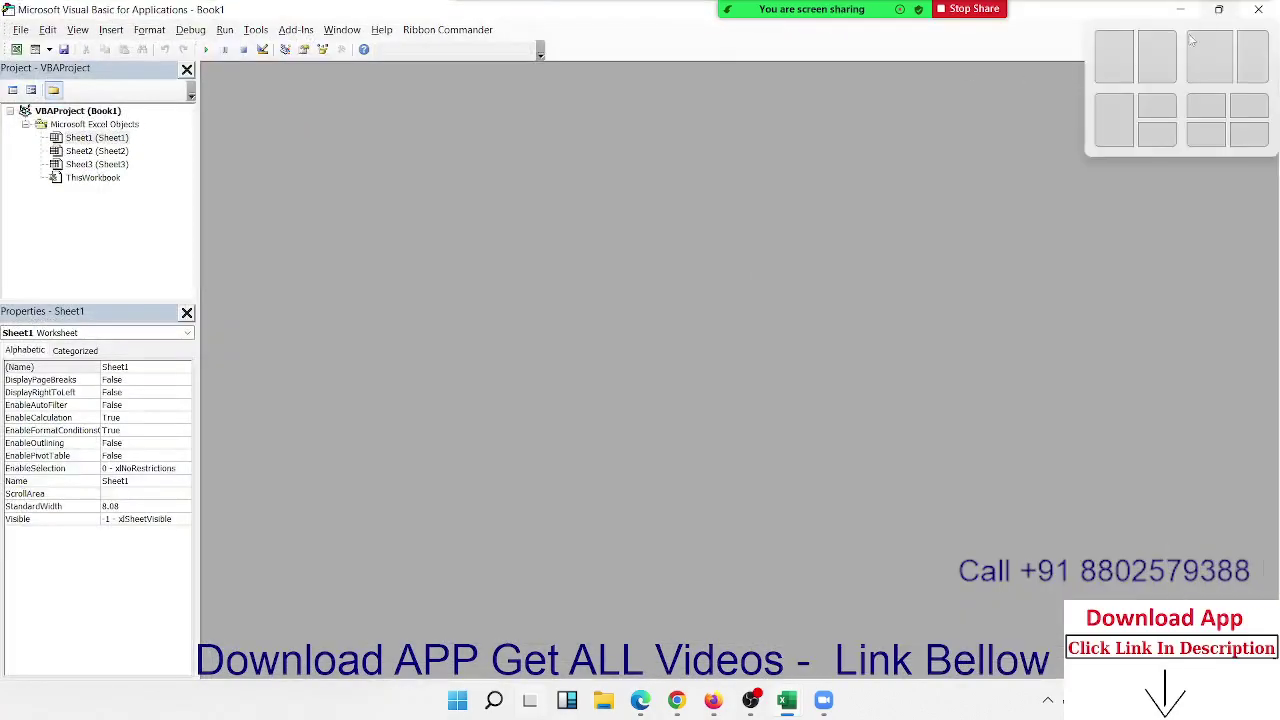
{"action": "left_click", "coordinate": [1130, 66]}
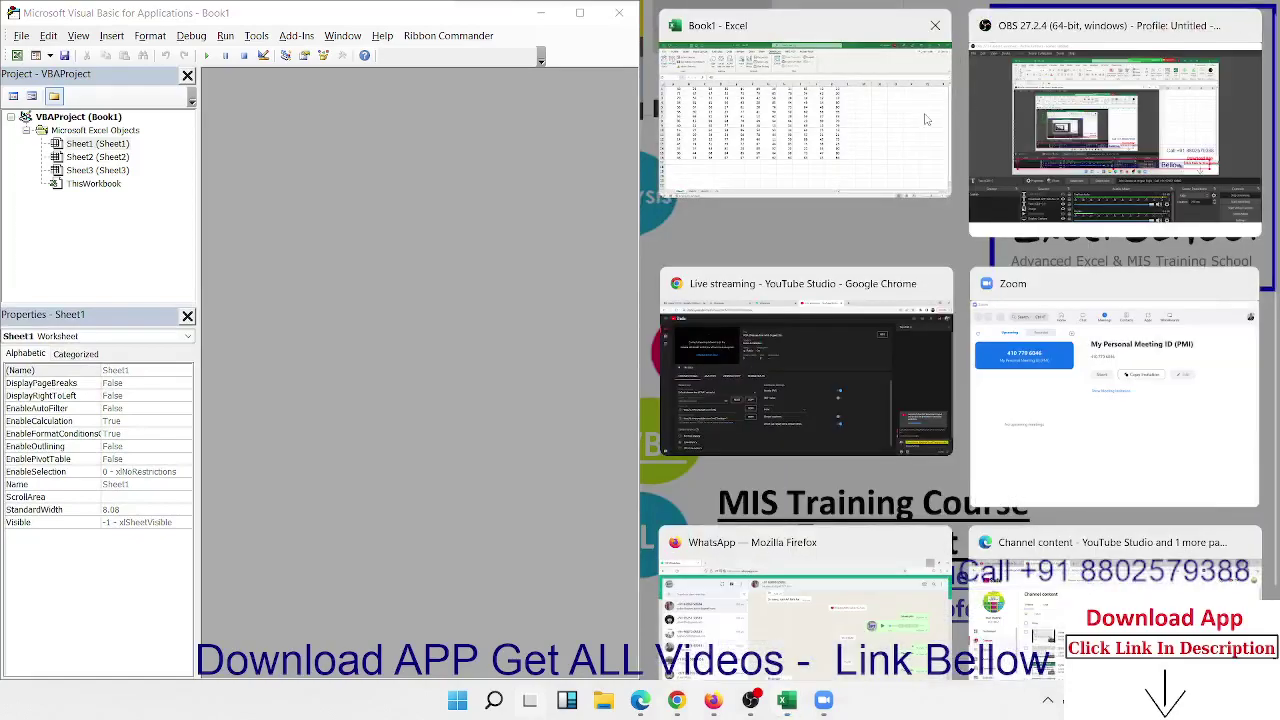
{"action": "left_click", "coordinate": [926, 119]}
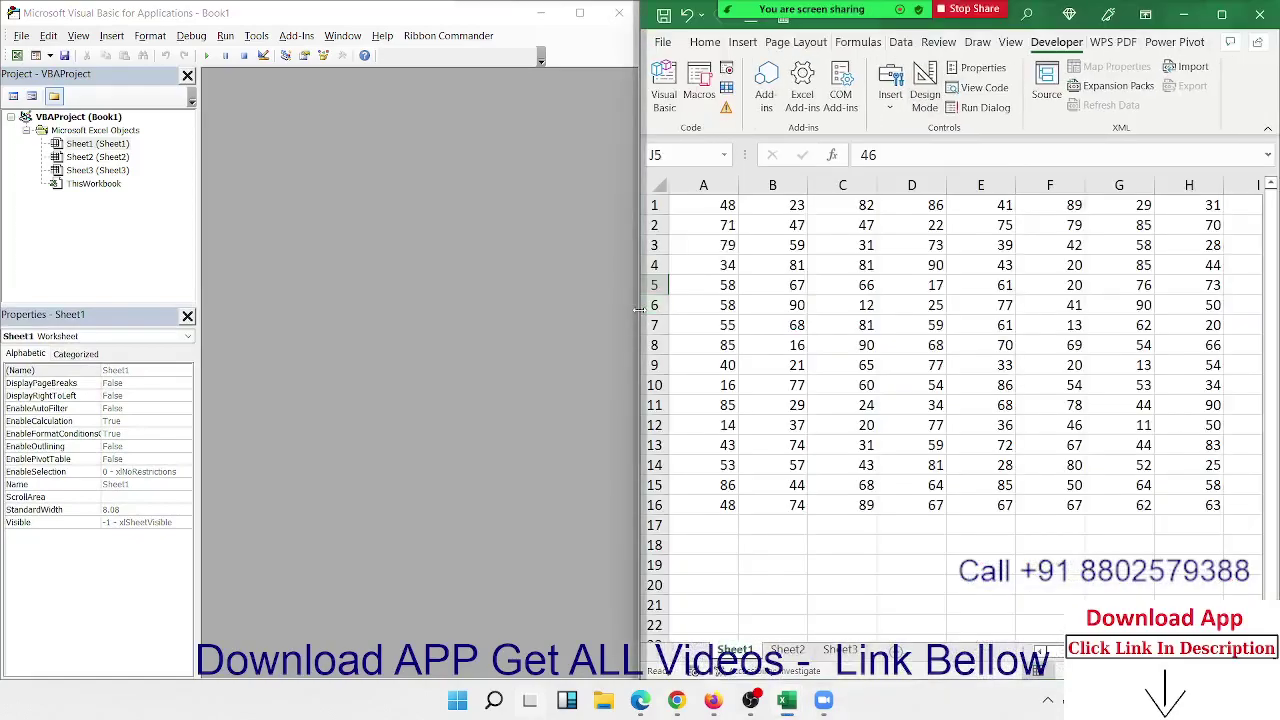
{"action": "mouse_move", "coordinate": [640, 308]}
{"action": "left_mouse_down"}
{"action": "mouse_move", "coordinate": [777, 310]}
{"action": "mouse_move", "coordinate": [752, 310]}
{"action": "left_mouse_up"}
{"action": "left_click", "coordinate": [967, 304]}
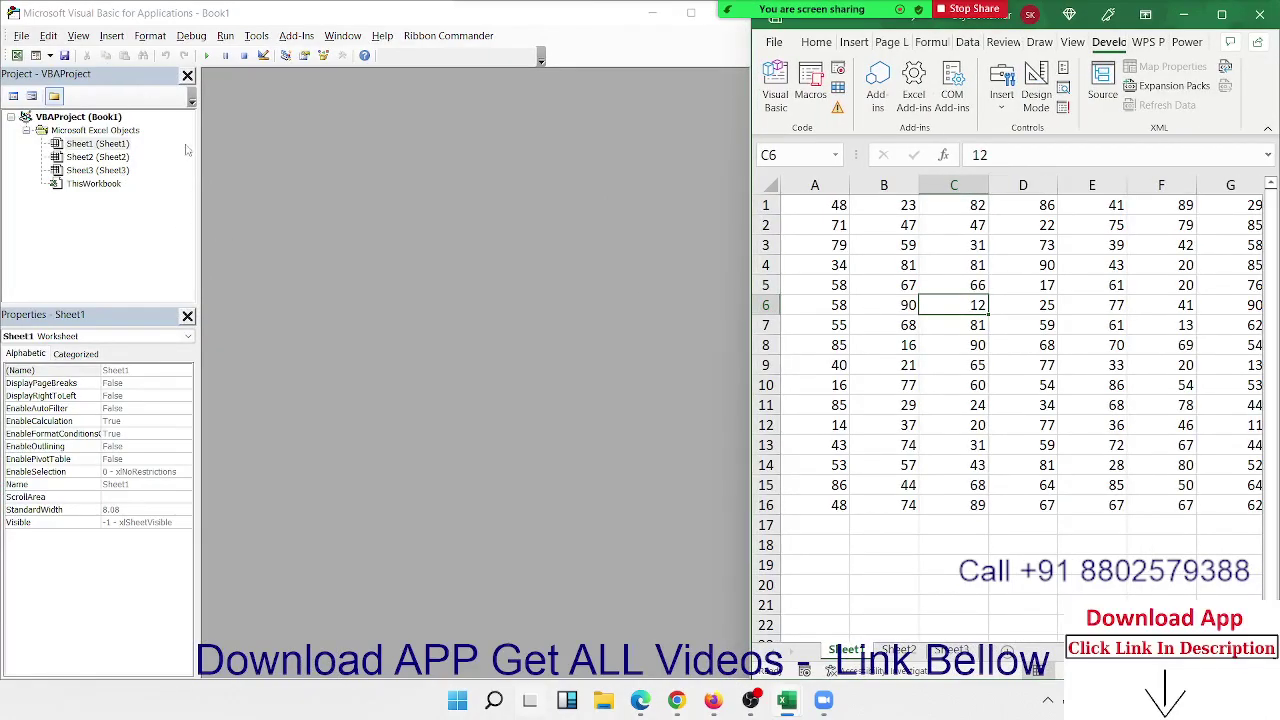
{"action": "left_click_drag", "start_coordinate": [200, 164], "coordinate": [167, 170]}
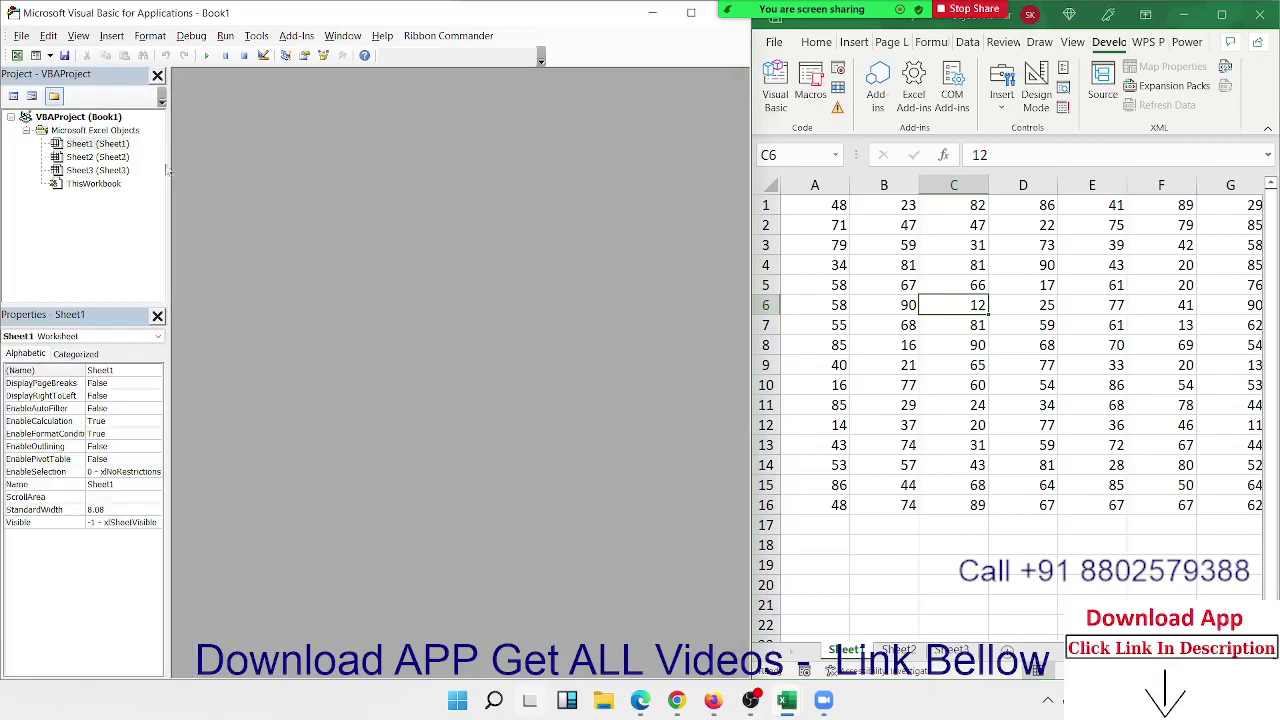
{"action": "left_click", "coordinate": [111, 35]}
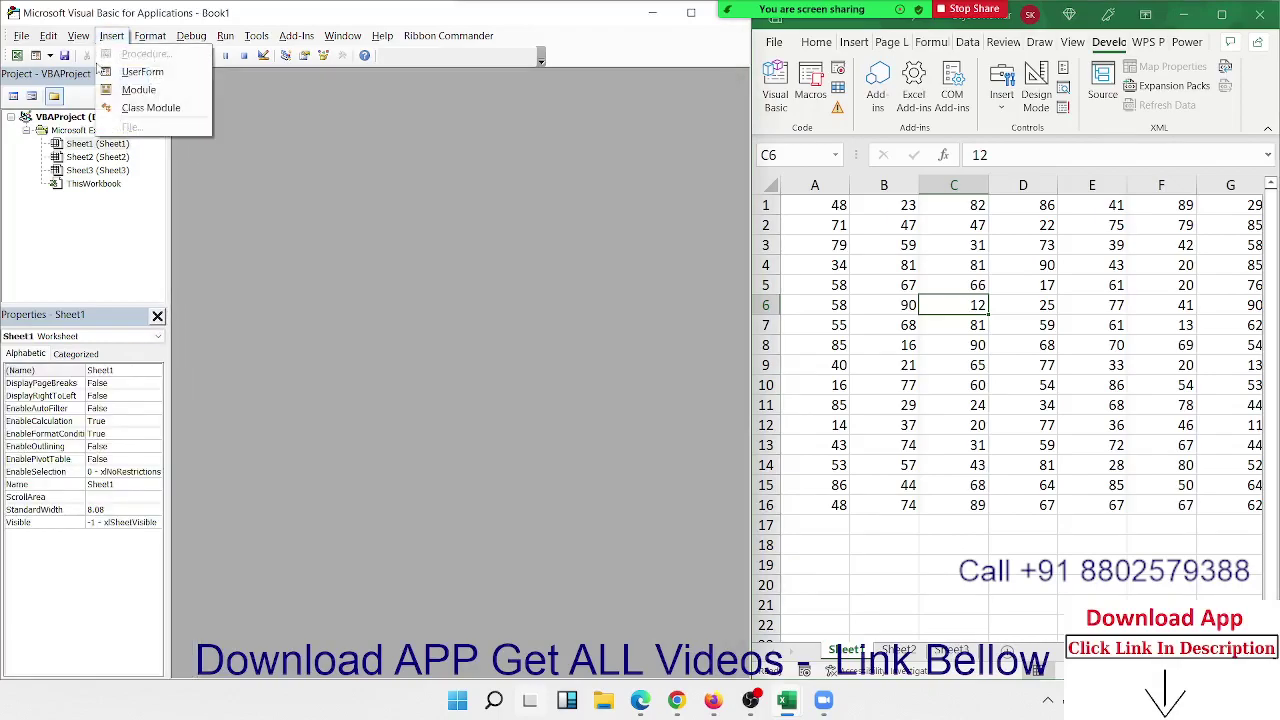
- Insert Module1 and declare an empty Sub rr() procedure in it
{"action": "left_click", "coordinate": [128, 90]}
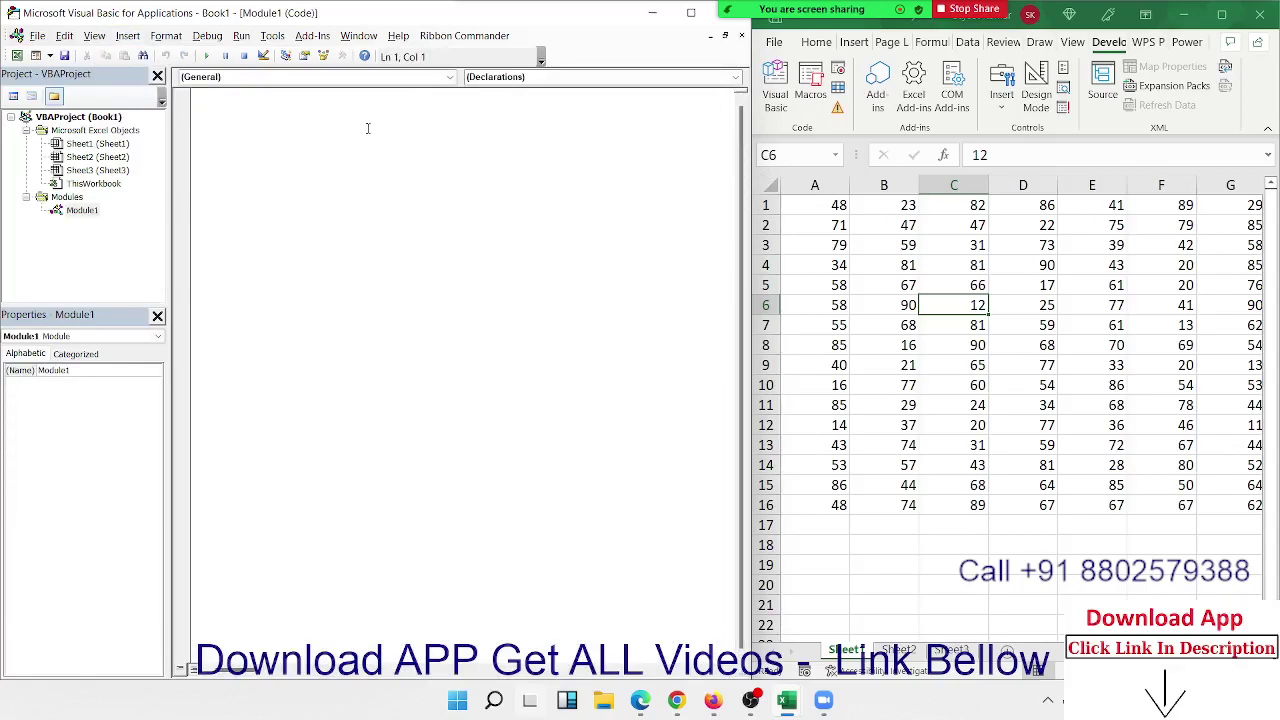
{"action": "type", "text": "sub "}
{"action": "type", "text": "rr"}
{"action": "key", "text": "Return"}
{"action": "key", "text": "Return"}
{"action": "key", "text": "Return"}
{"action": "key", "text": "Return"}
{"action": "key", "text": "Return"}
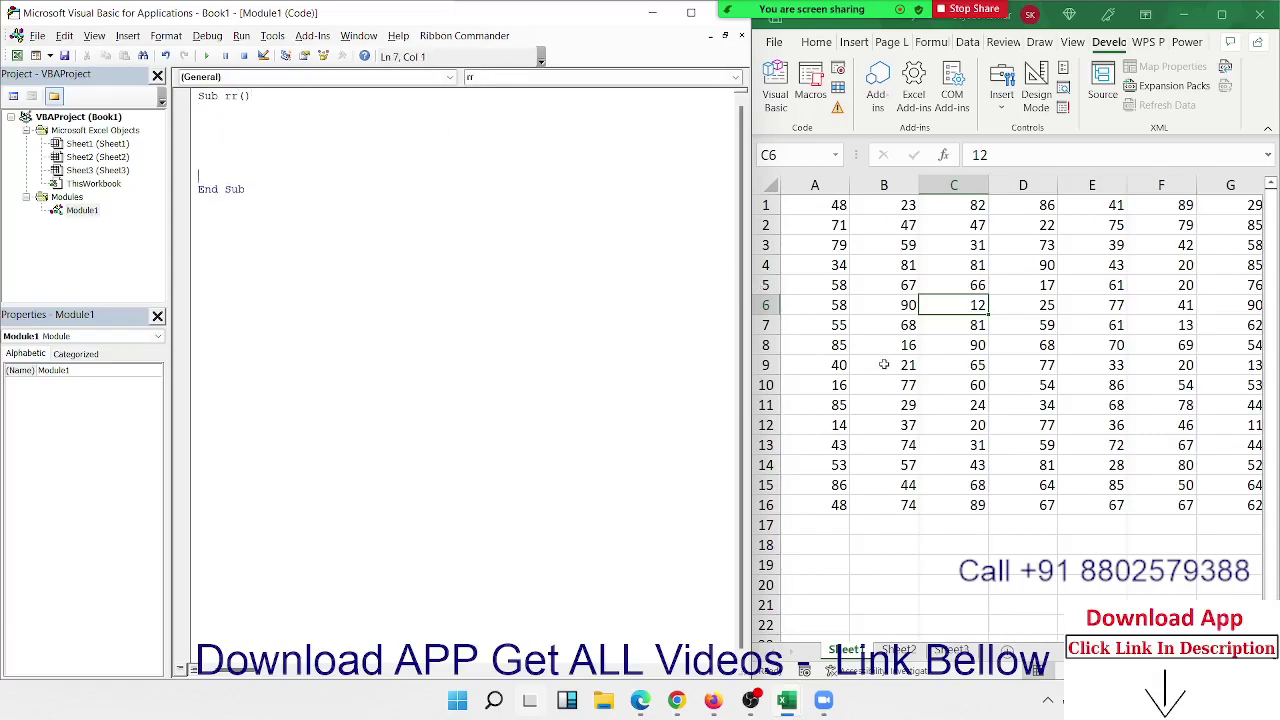
- Delete the numbers in columns G to P and return to cell A1
{"action": "scroll", "coordinate": [1007, 409], "scroll_direction": "down", "scroll_amount": 2, "text": "ctrl"}
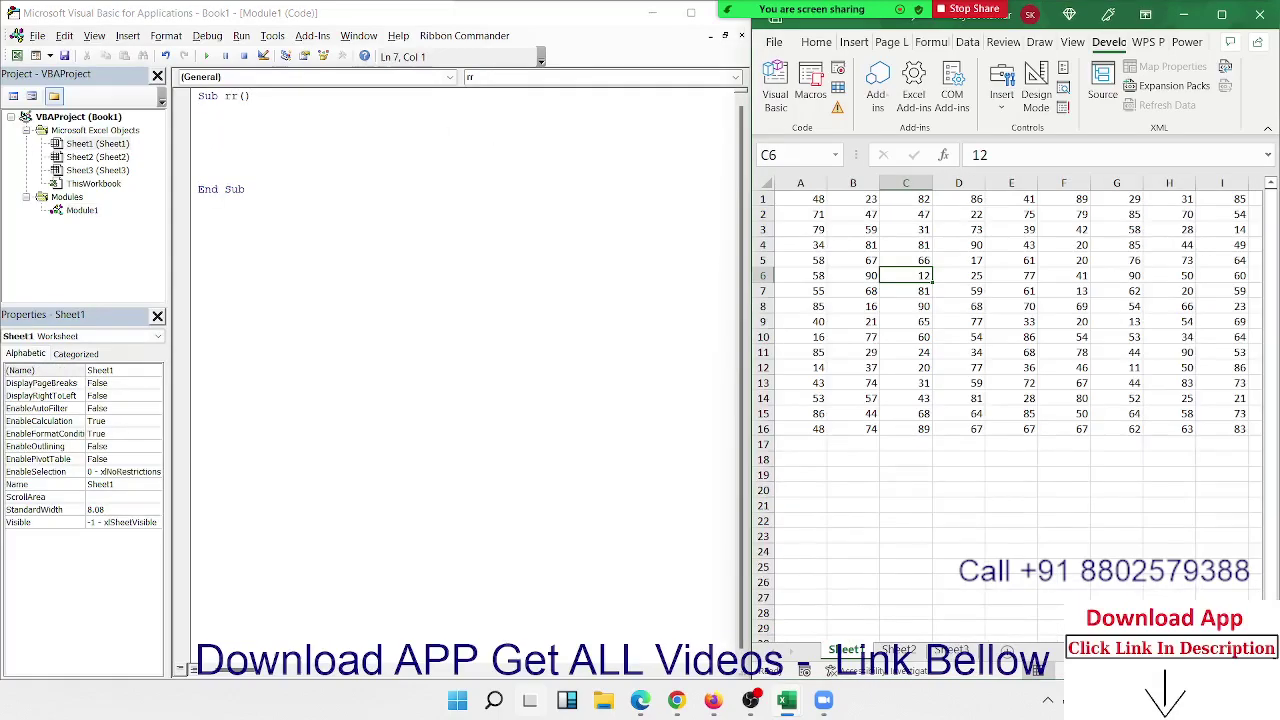
{"action": "scroll", "coordinate": [1007, 408], "scroll_direction": "down", "scroll_amount": 1, "text": "ctrl"}
{"action": "scroll", "coordinate": [1007, 408], "scroll_direction": "down", "scroll_amount": 1, "text": "ctrl"}
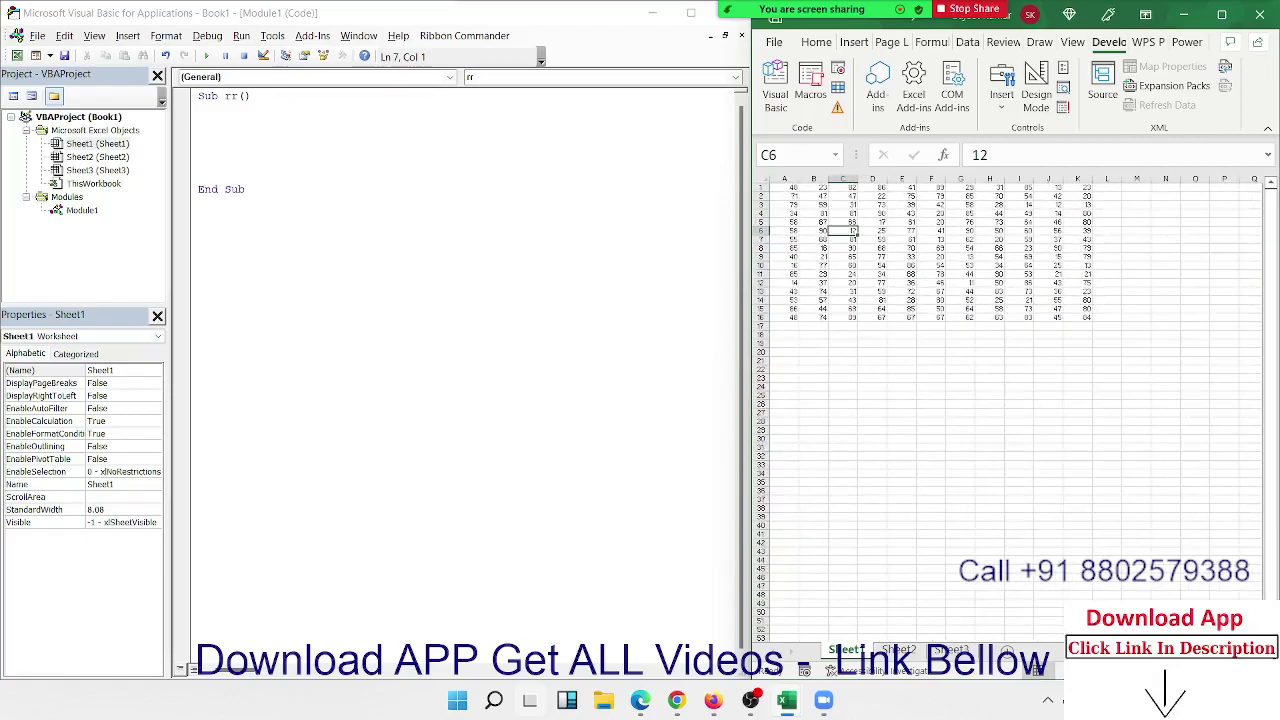
{"action": "scroll", "coordinate": [1007, 408], "scroll_direction": "up", "scroll_amount": 4, "text": "ctrl"}
{"action": "left_click", "coordinate": [1006, 449]}
{"action": "left_click", "coordinate": [923, 359]}
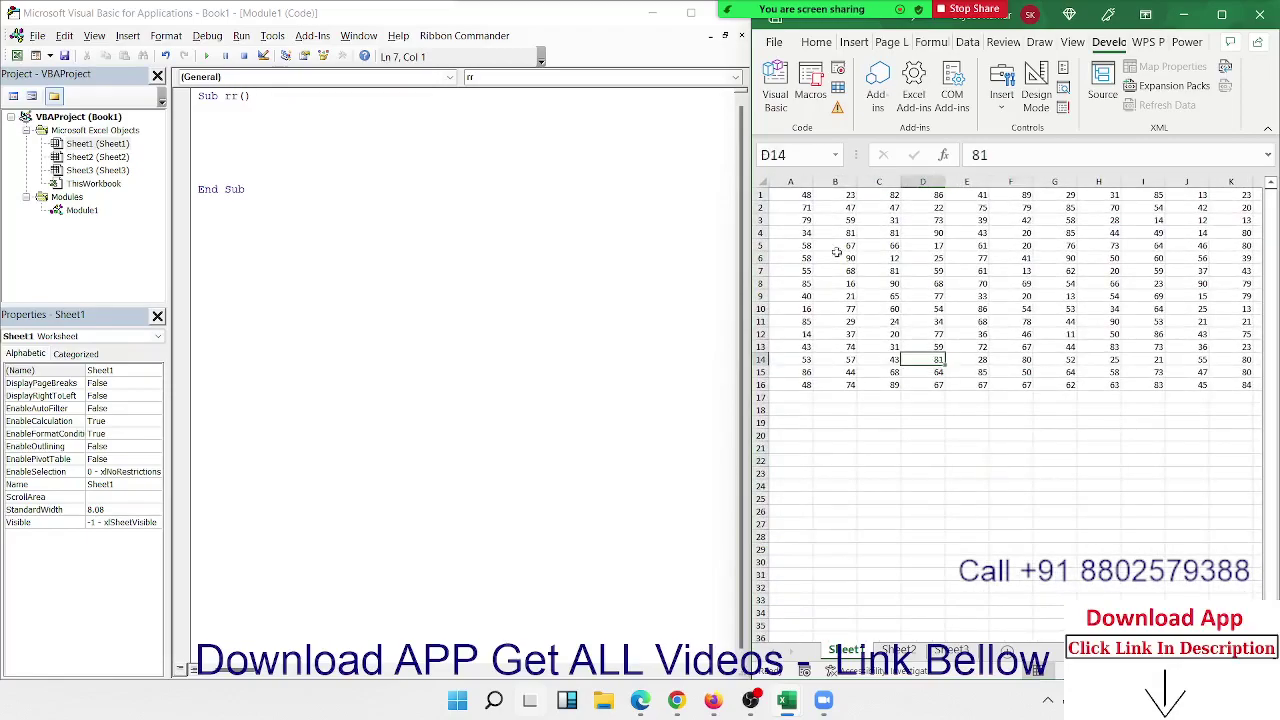
{"action": "left_click_drag", "start_coordinate": [802, 198], "coordinate": [1222, 335]}
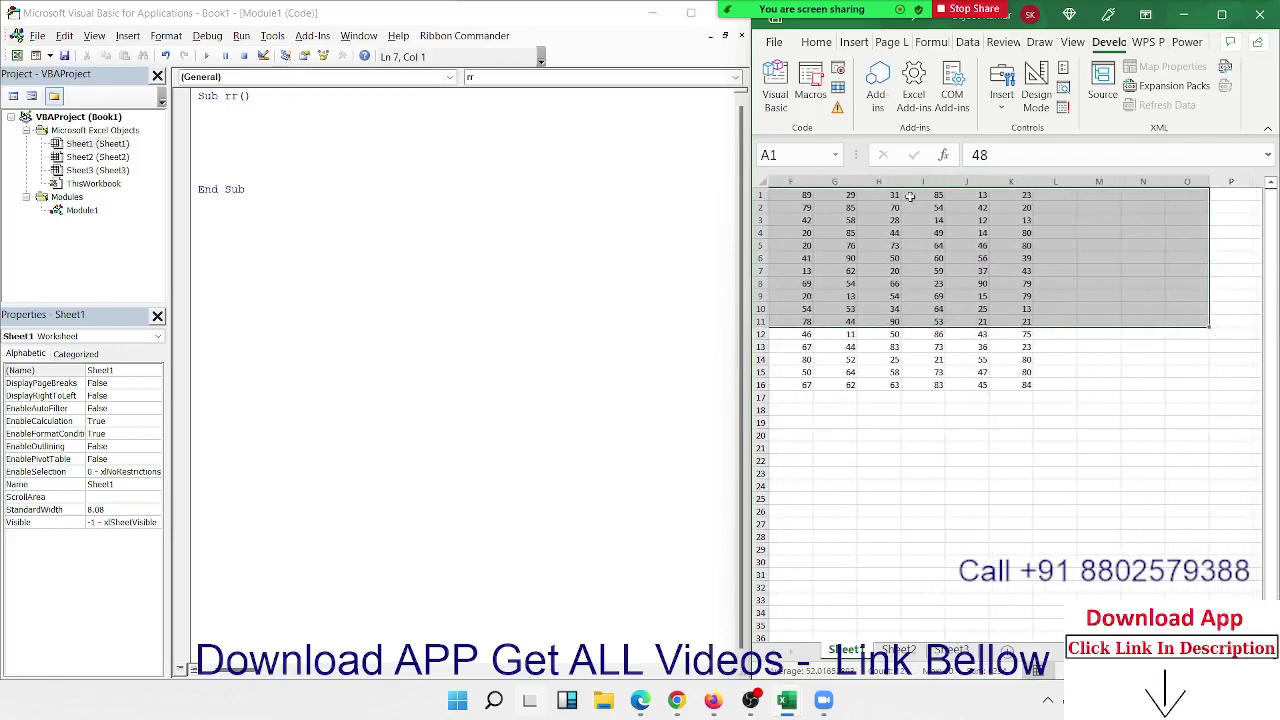
{"action": "left_click_drag", "start_coordinate": [848, 181], "coordinate": [1229, 195]}
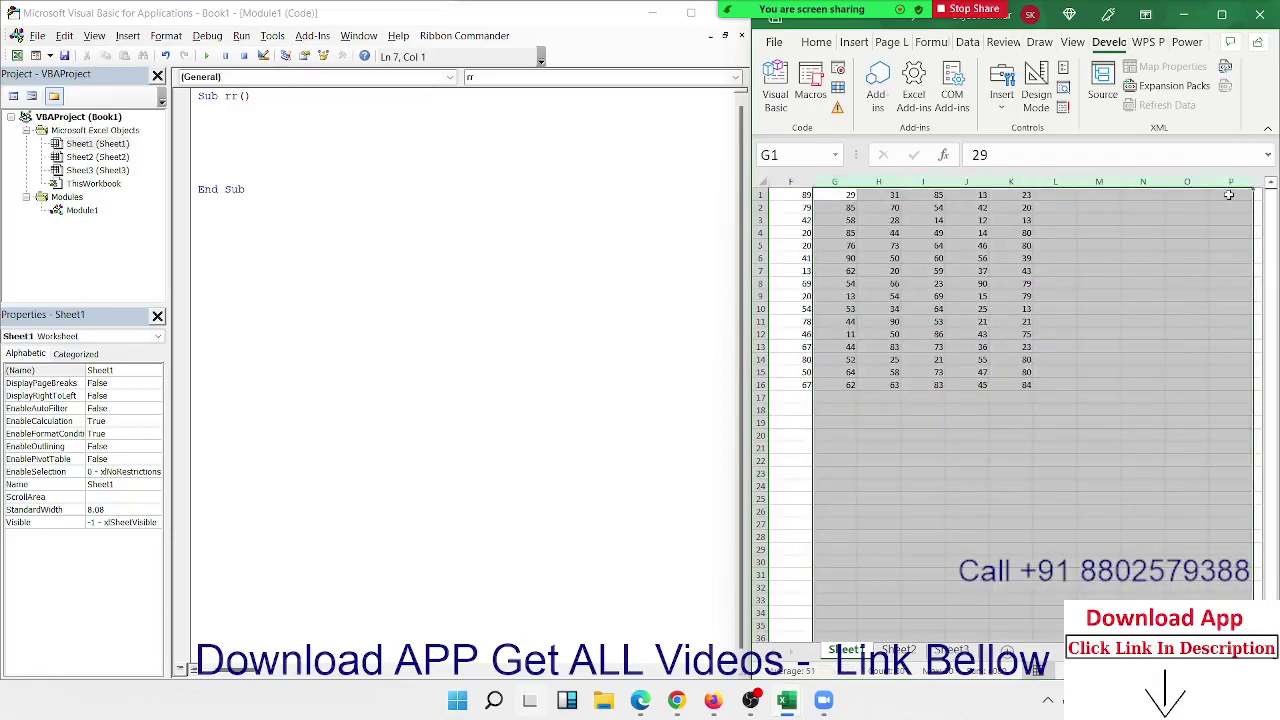
{"action": "key", "text": "Delete"}
{"action": "key", "text": "ctrl+Home"}
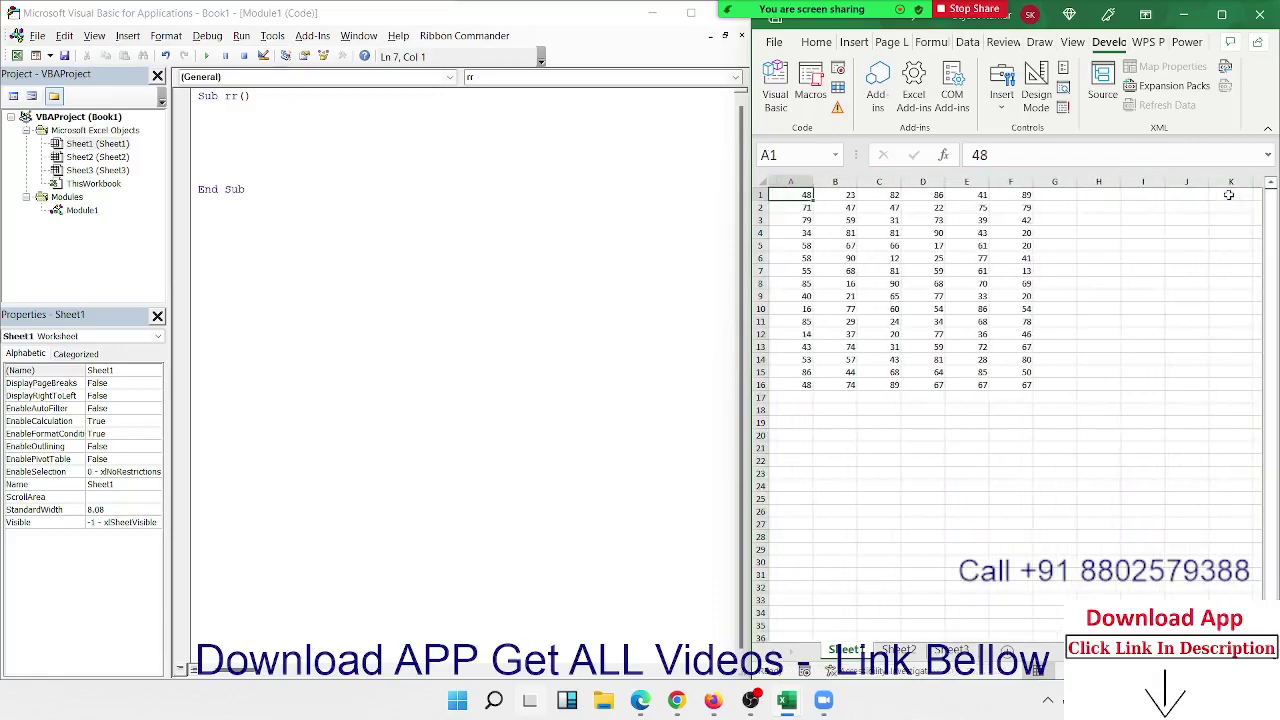
- Inspect the remaining data block, selecting it and clicking cells A2, F2 and F16
{"action": "scroll", "coordinate": [1229, 195], "scroll_direction": "up", "scroll_amount": 3}
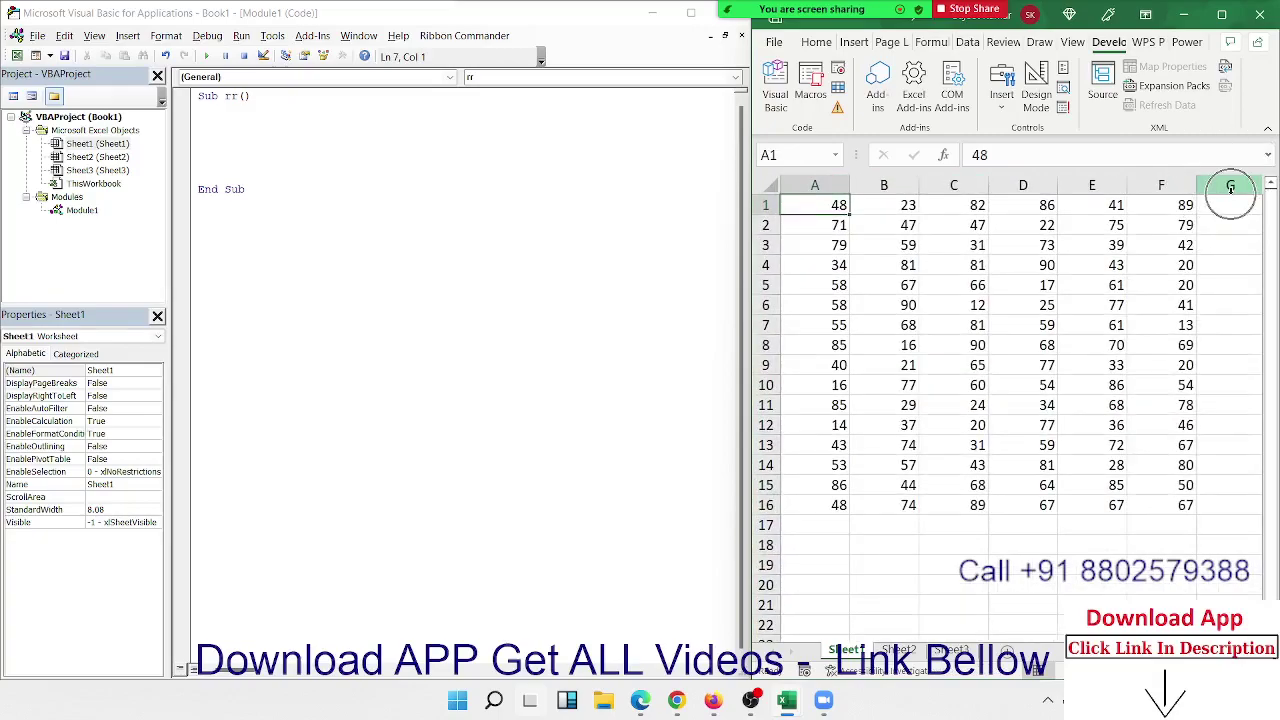
{"action": "mouse_move", "coordinate": [836, 207]}
{"action": "left_mouse_down"}
{"action": "mouse_move", "coordinate": [1161, 493]}
{"action": "mouse_move", "coordinate": [1163, 510]}
{"action": "left_mouse_up"}
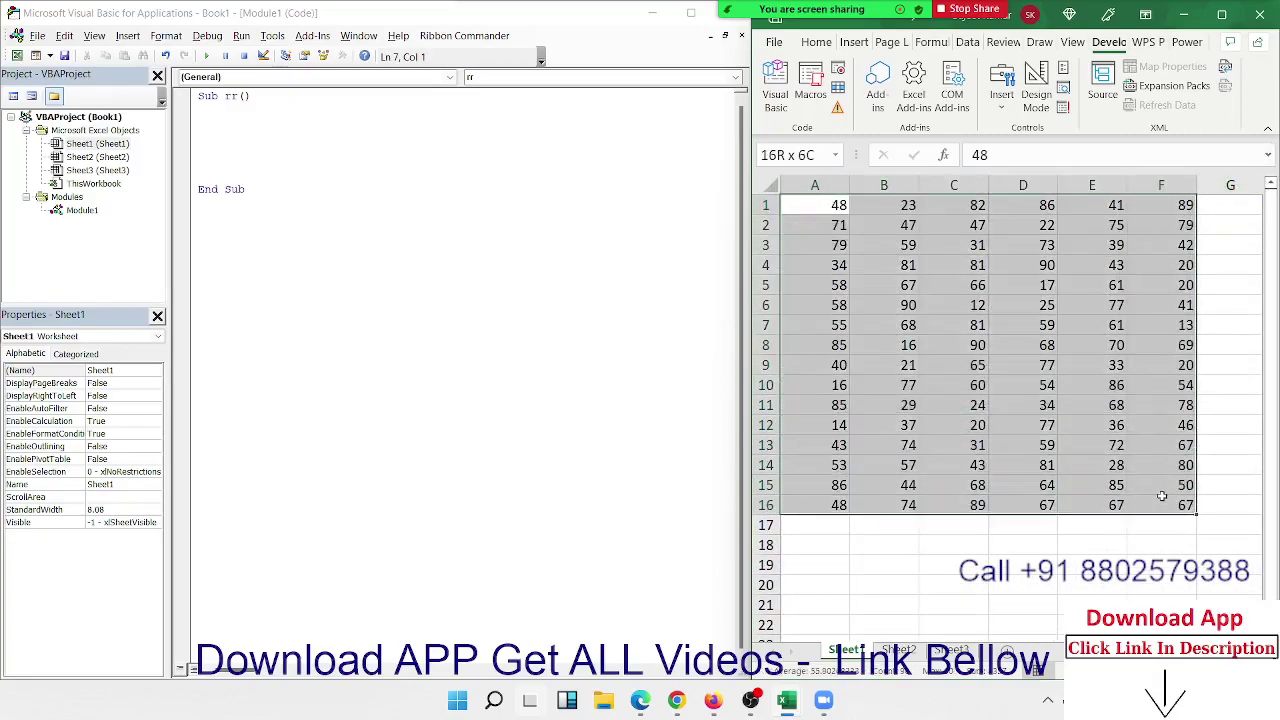
{"action": "left_click", "coordinate": [838, 222]}
{"action": "left_click", "coordinate": [1174, 218]}
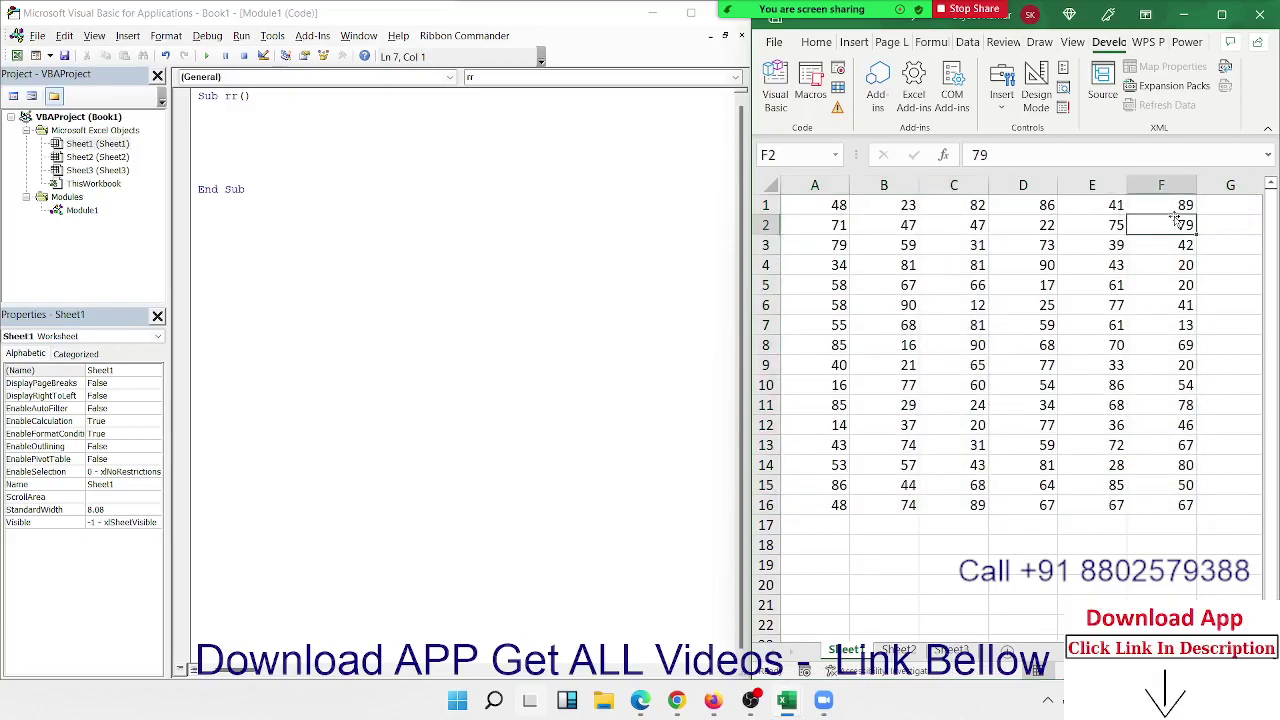
{"action": "left_click", "coordinate": [1161, 510]}
{"action": "left_click", "coordinate": [219, 122]}
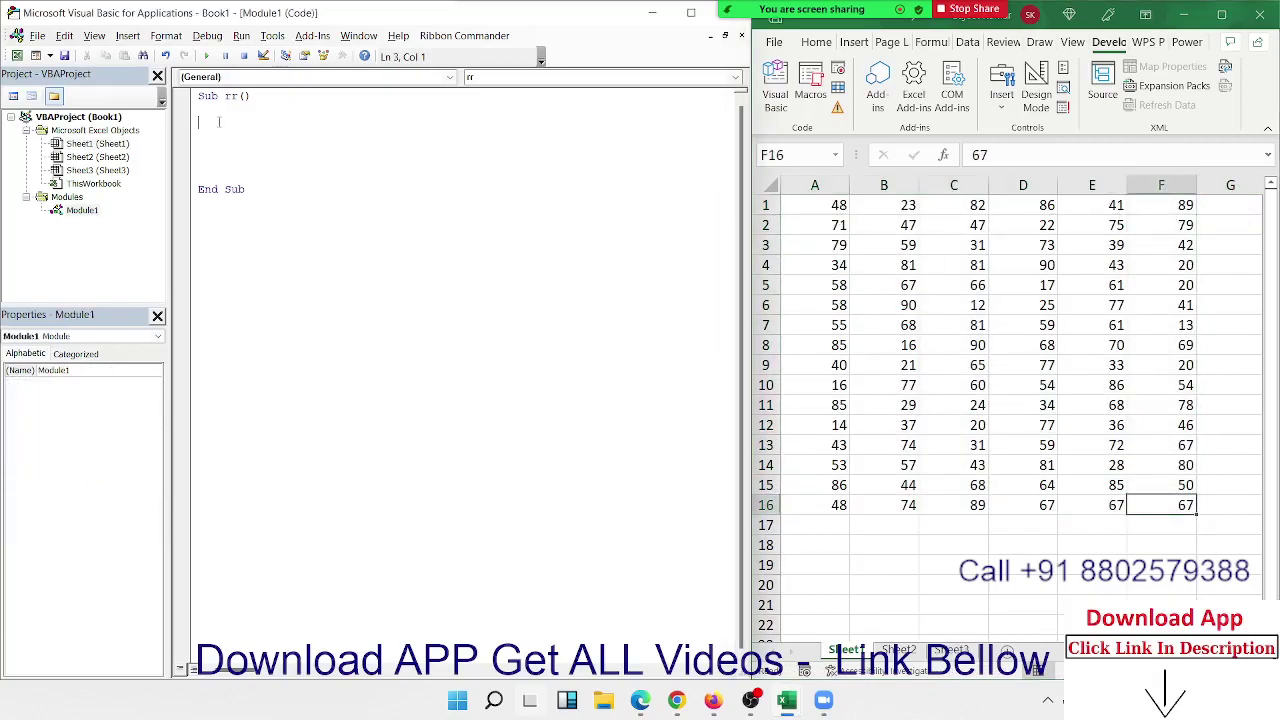
- Add Range("A1").Select and Cells(1, 1).Select lines to the rr macro
{"action": "key", "text": "Return"}
{"action": "type", "text": "nge("}
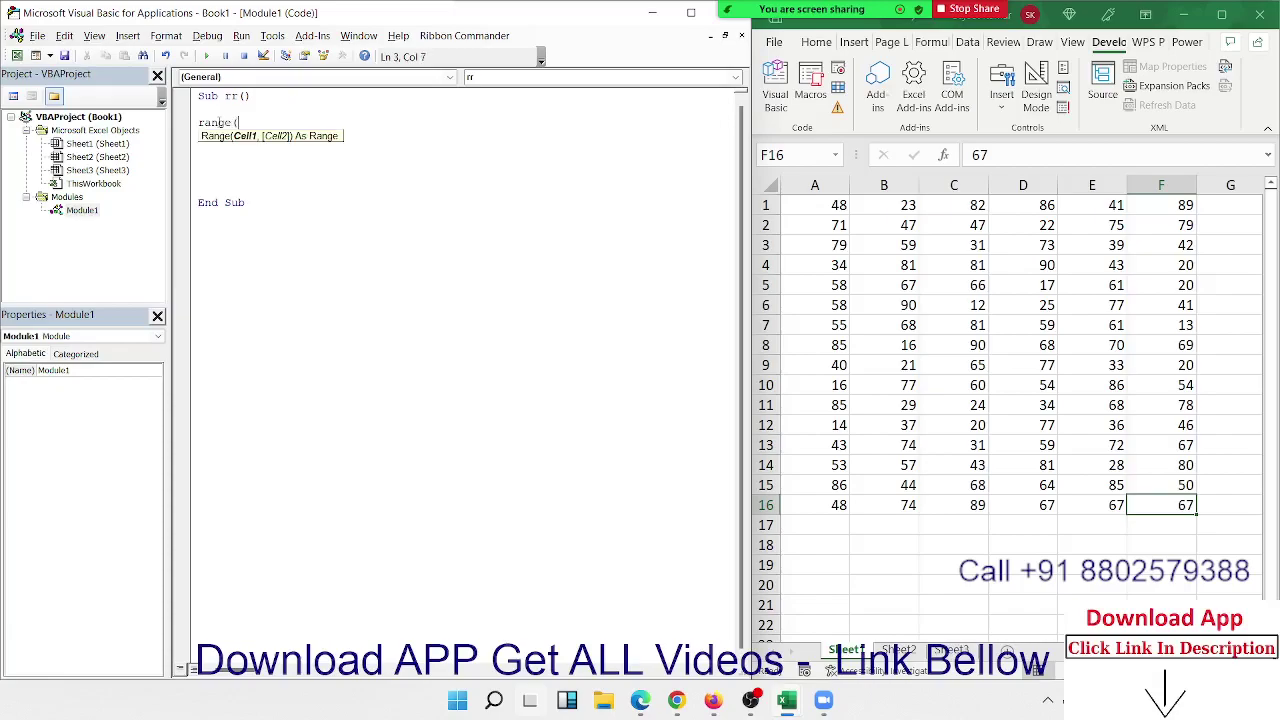
{"action": "type", "text": "A1"}
{"action": "type", "text": ")."}
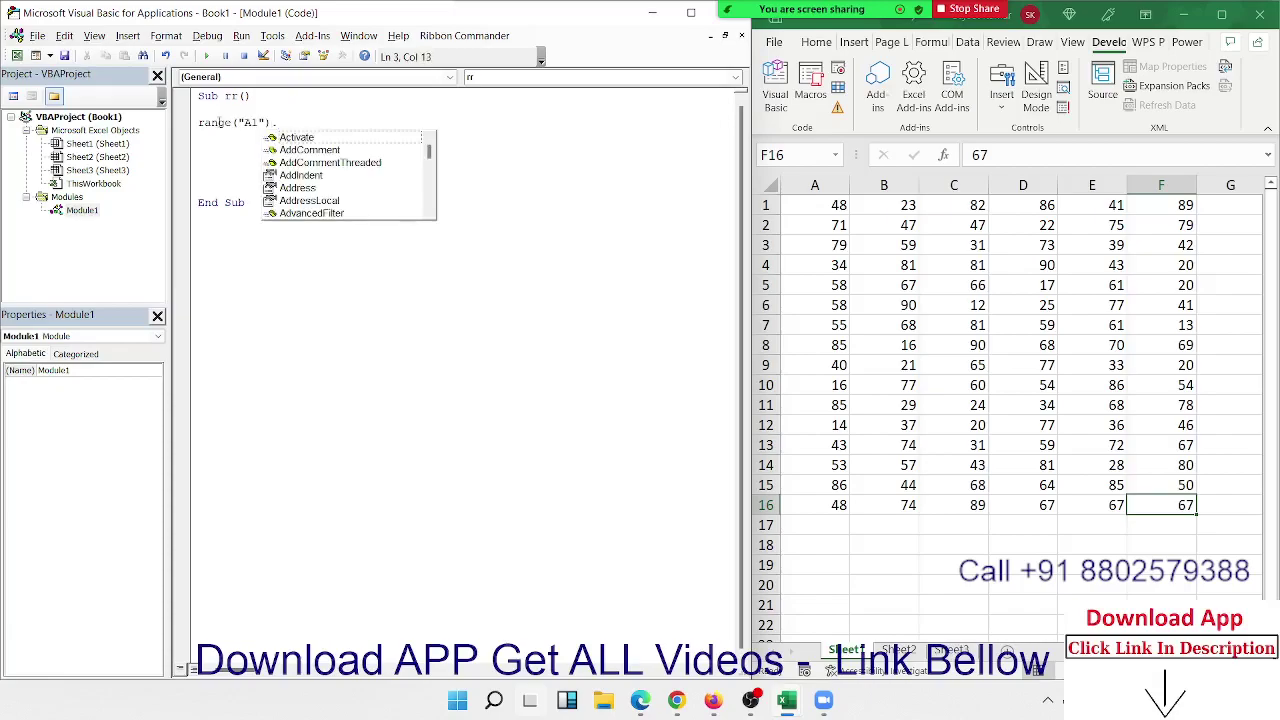
{"action": "type", "text": "sel"}
{"action": "key", "text": "Tab"}
{"action": "key", "text": "Return"}
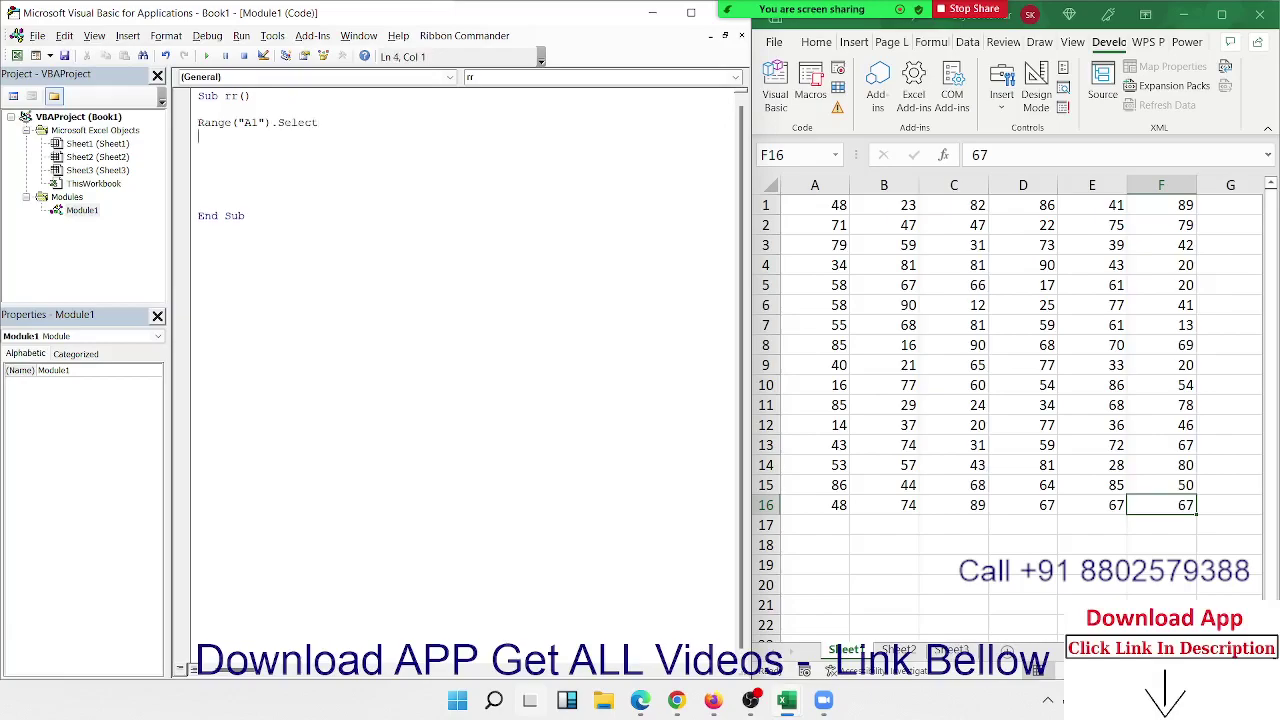
{"action": "type", "text": "range"}
{"action": "key", "text": "BackSpace"}
{"action": "key", "text": "BackSpace"}
{"action": "key", "text": "BackSpace"}
{"action": "key", "text": "BackSpace"}
{"action": "key", "text": "BackSpace"}
{"action": "type", "text": "l"}
{"action": "type", "text": "ls("}
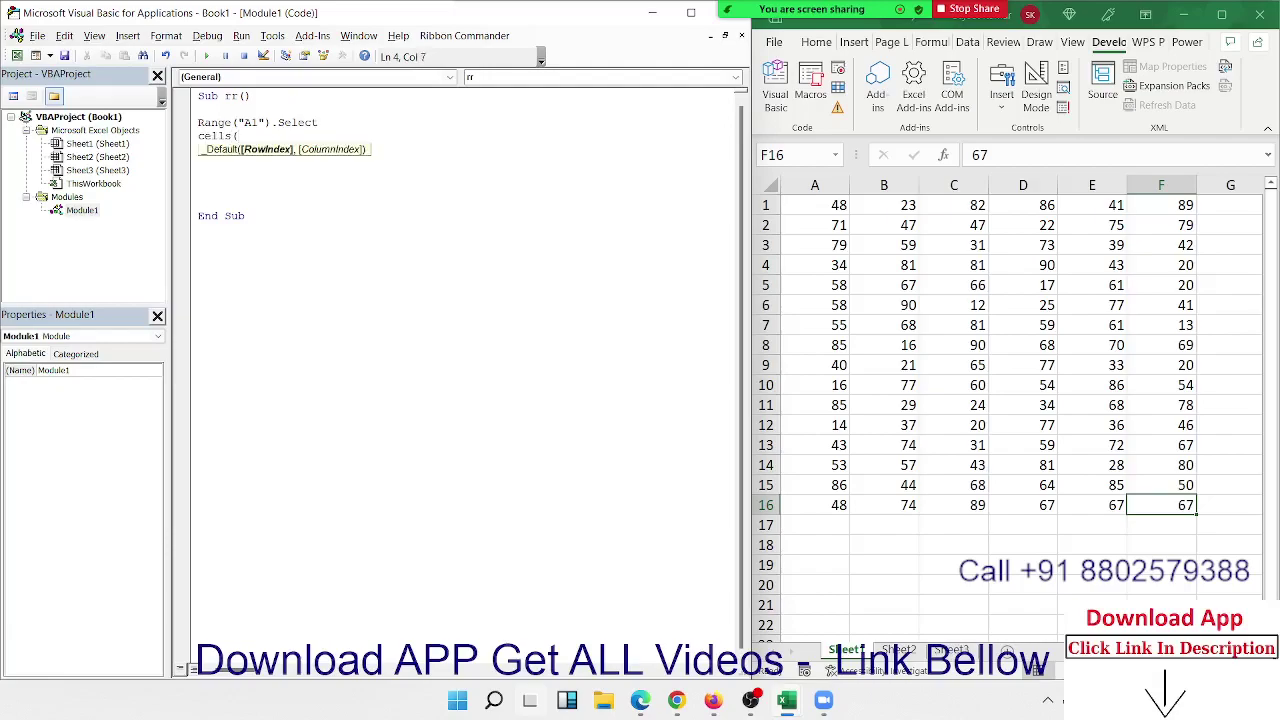
{"action": "type", "text": "1,1"}
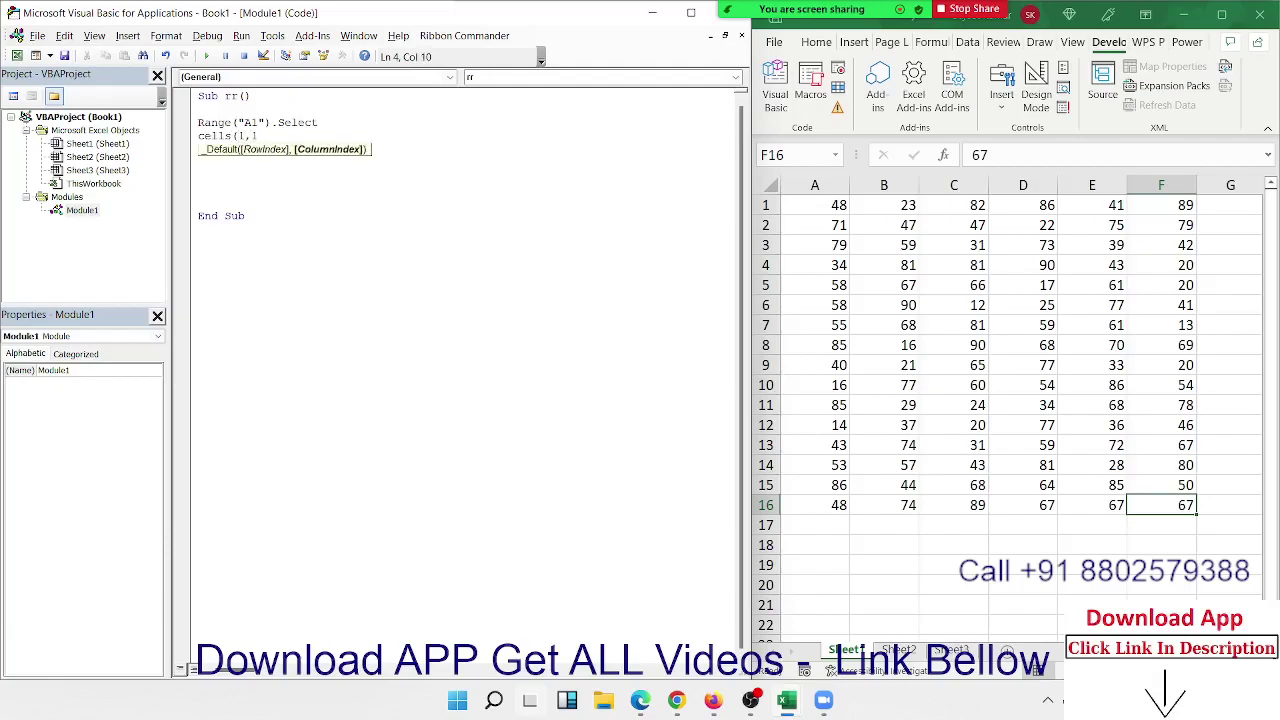
{"action": "type", "text": ").se"}
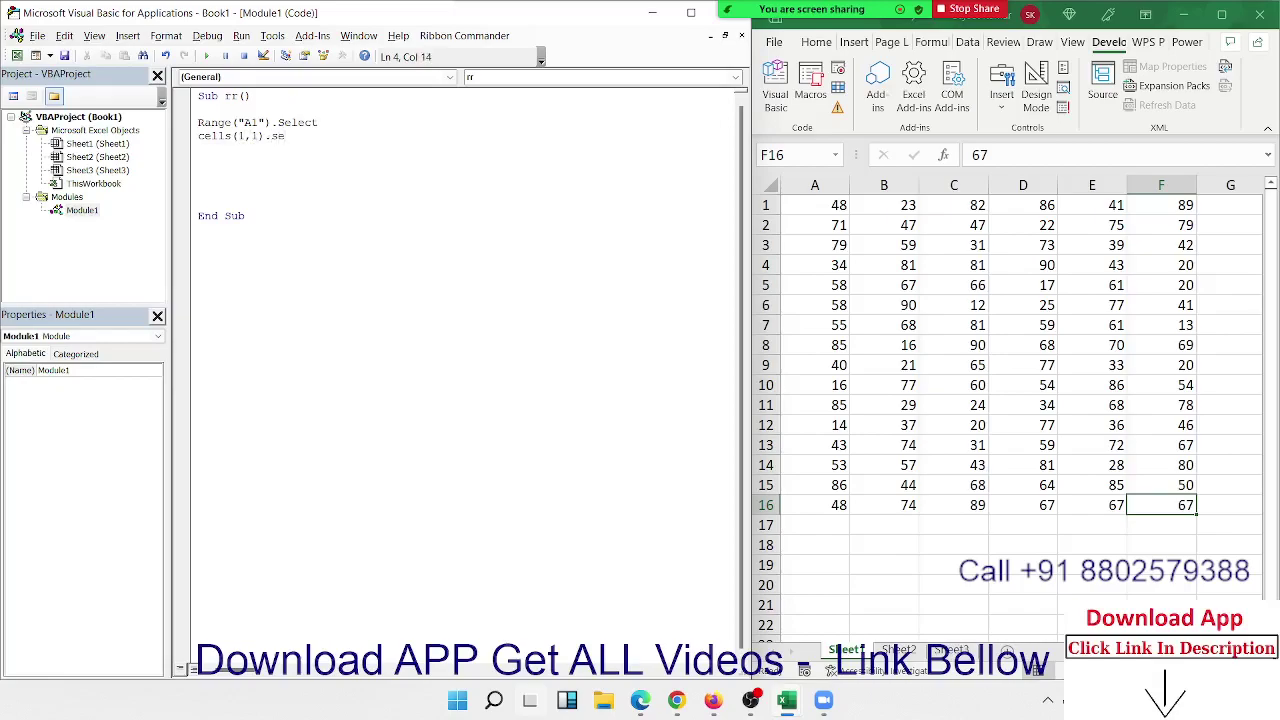
{"action": "type", "text": "lect"}
{"action": "key", "text": "Return"}
- Add ActiveCell and Selection lines below them in rr
{"action": "key", "text": "BackSpace"}
{"action": "type", "text": "a"}
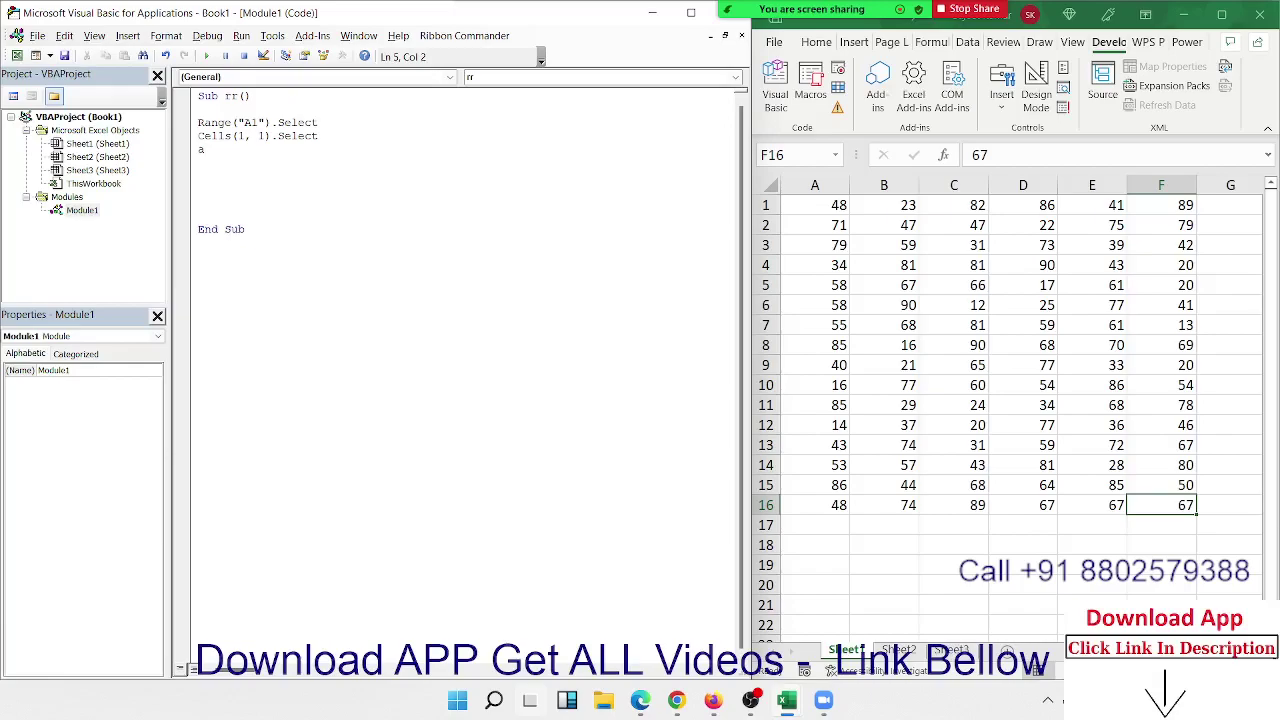
{"action": "type", "text": "tive"}
{"action": "type", "text": "cell"}
{"action": "key", "text": "Return"}
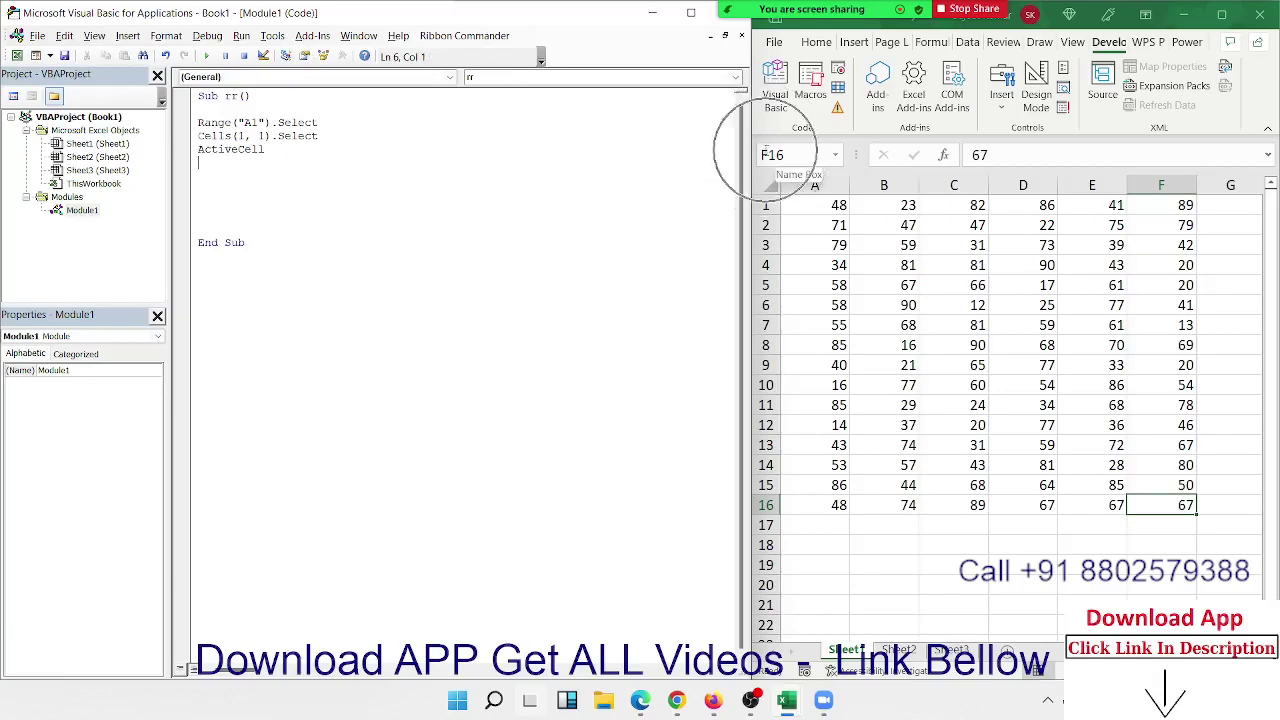
{"action": "left_click", "coordinate": [276, 165]}
{"action": "type", "text": "sel"}
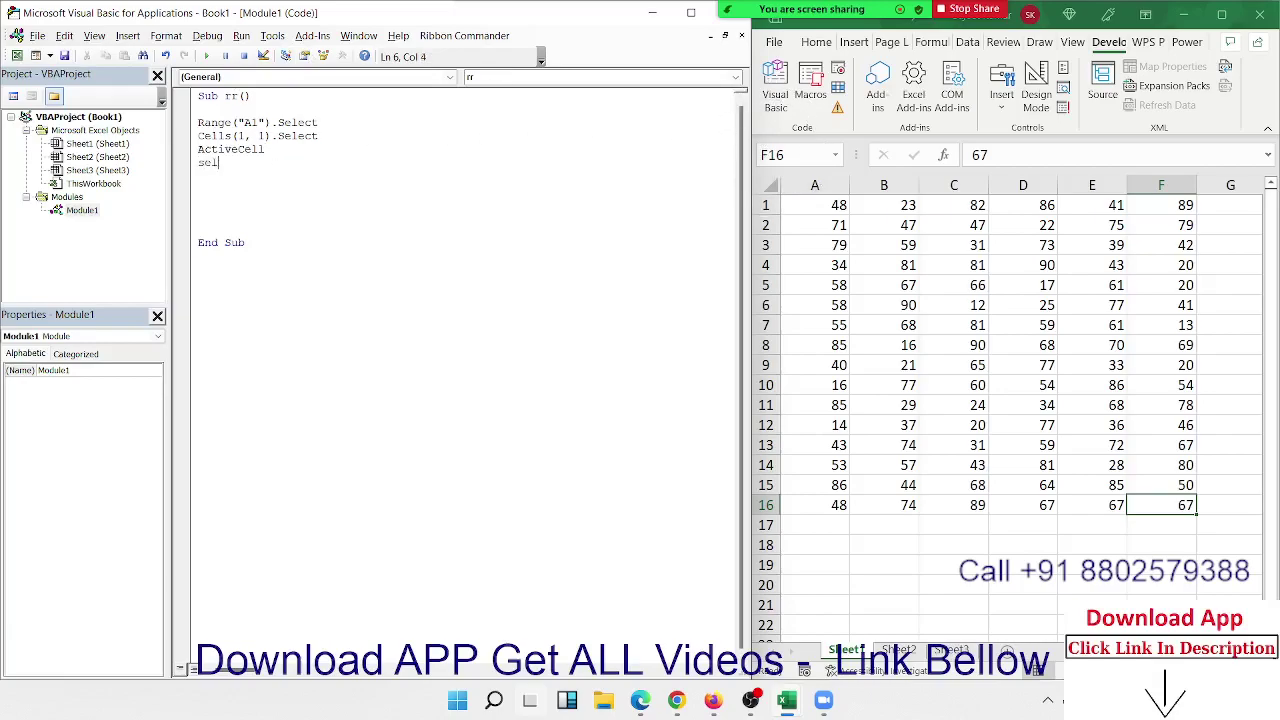
{"action": "type", "text": "ection"}
{"action": "key", "text": "Return"}
- Select A1:B5, open Quick Analysis, then dismiss it by clicking C4
{"action": "left_click_drag", "start_coordinate": [816, 202], "coordinate": [918, 284]}
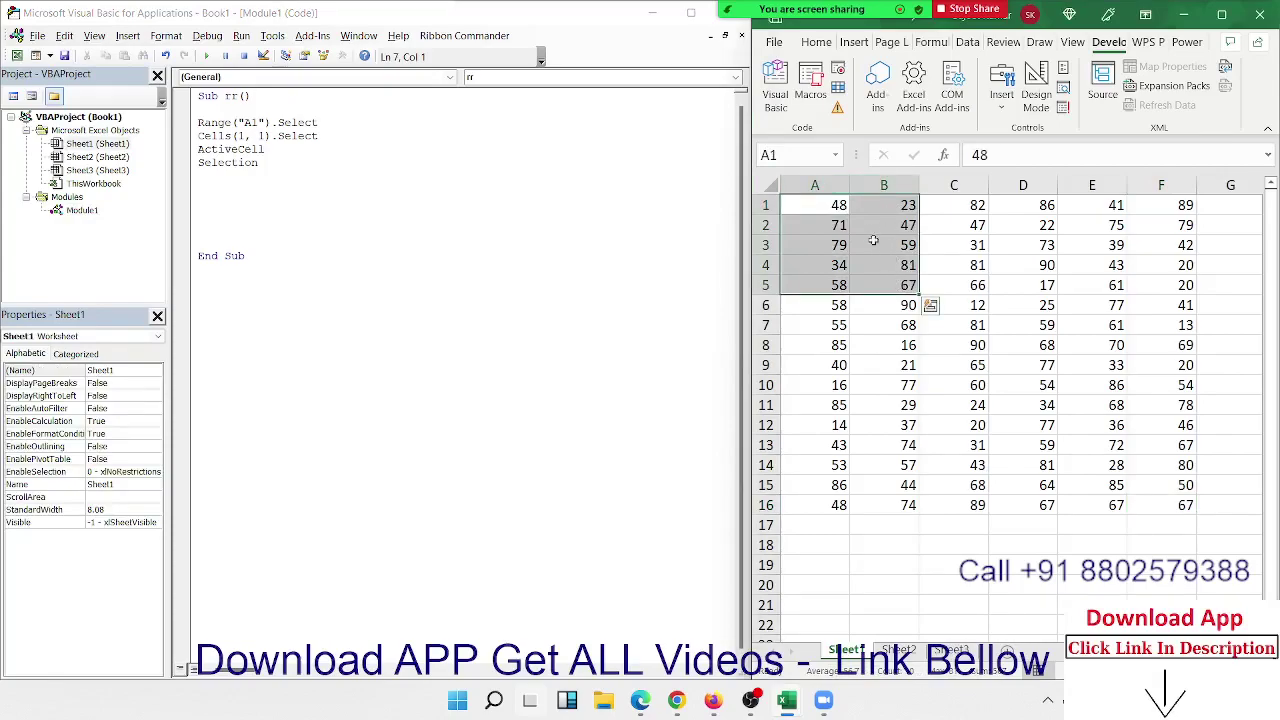
{"action": "key", "text": "ctrl+q"}
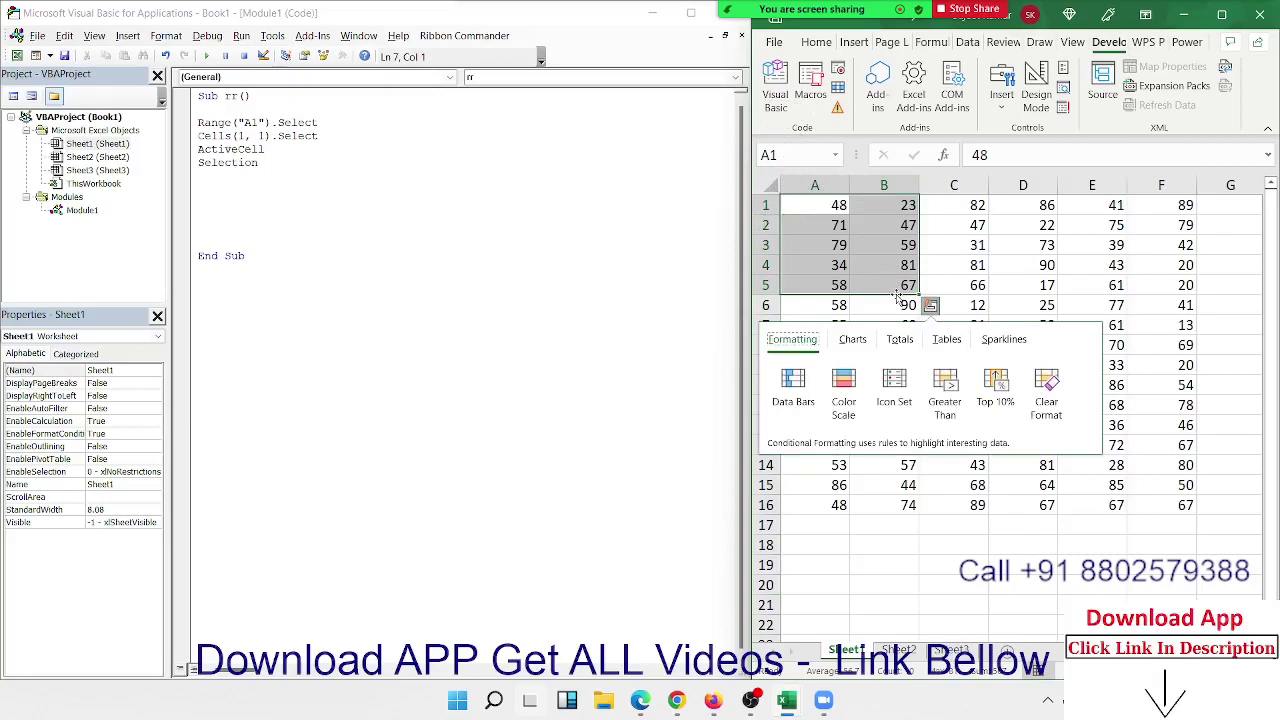
{"action": "left_click", "coordinate": [437, 214]}
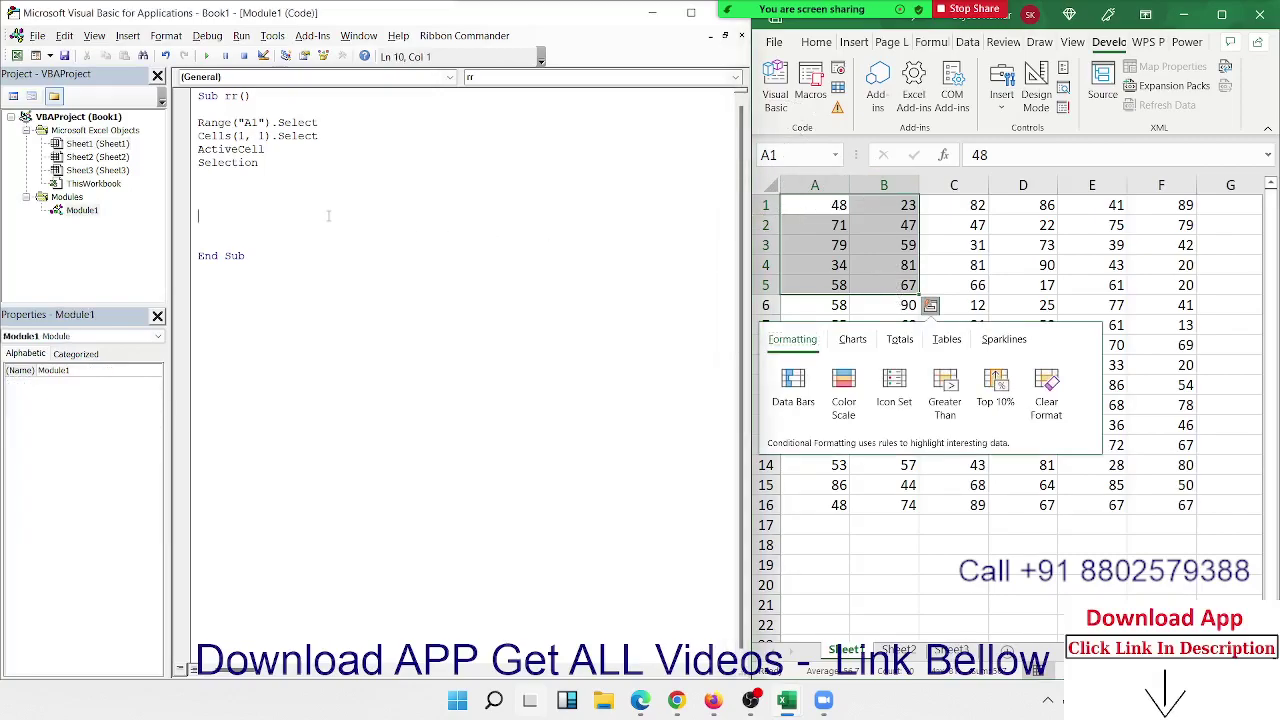
{"action": "left_click", "coordinate": [982, 267]}
- Add blank lines after Selection in rr and select the data block A1:F16
{"action": "left_click", "coordinate": [292, 180]}
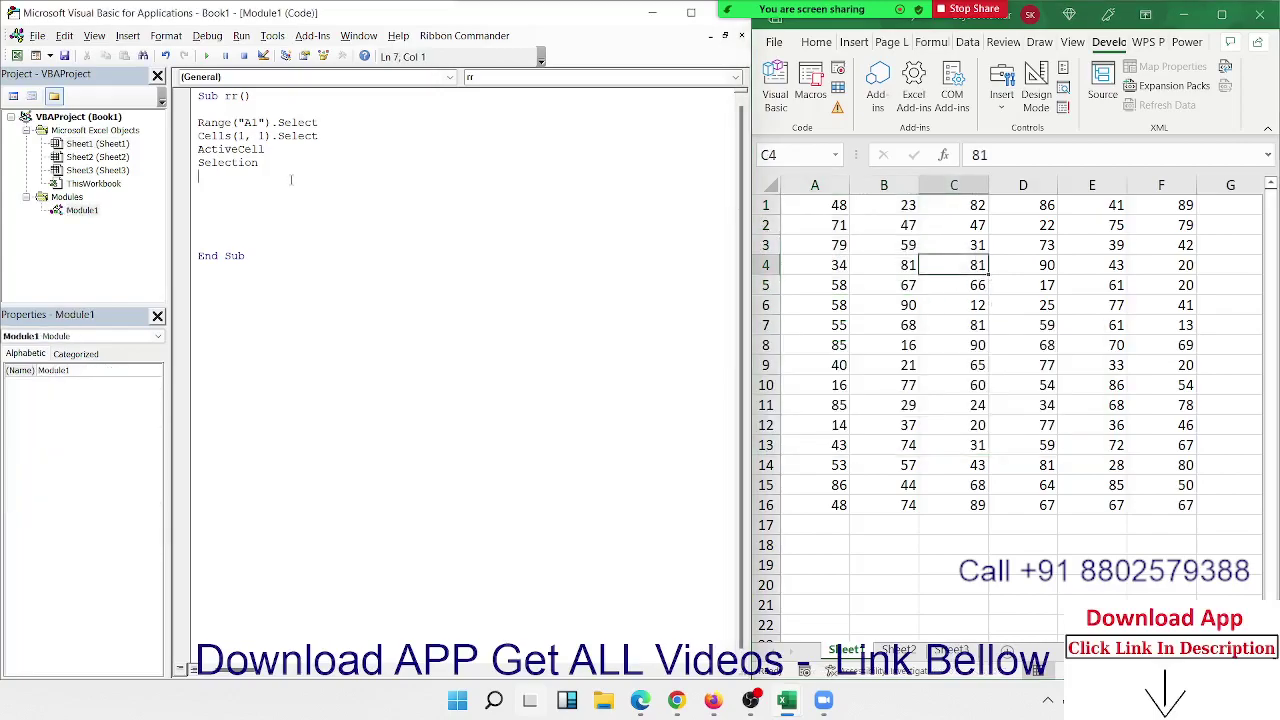
{"action": "key", "text": "Return"}
{"action": "key", "text": "Return"}
{"action": "left_click", "coordinate": [595, 161]}
{"action": "key", "text": "shift+Left"}
{"action": "key", "text": "shift+Left"}
{"action": "key", "text": "shift+Left"}
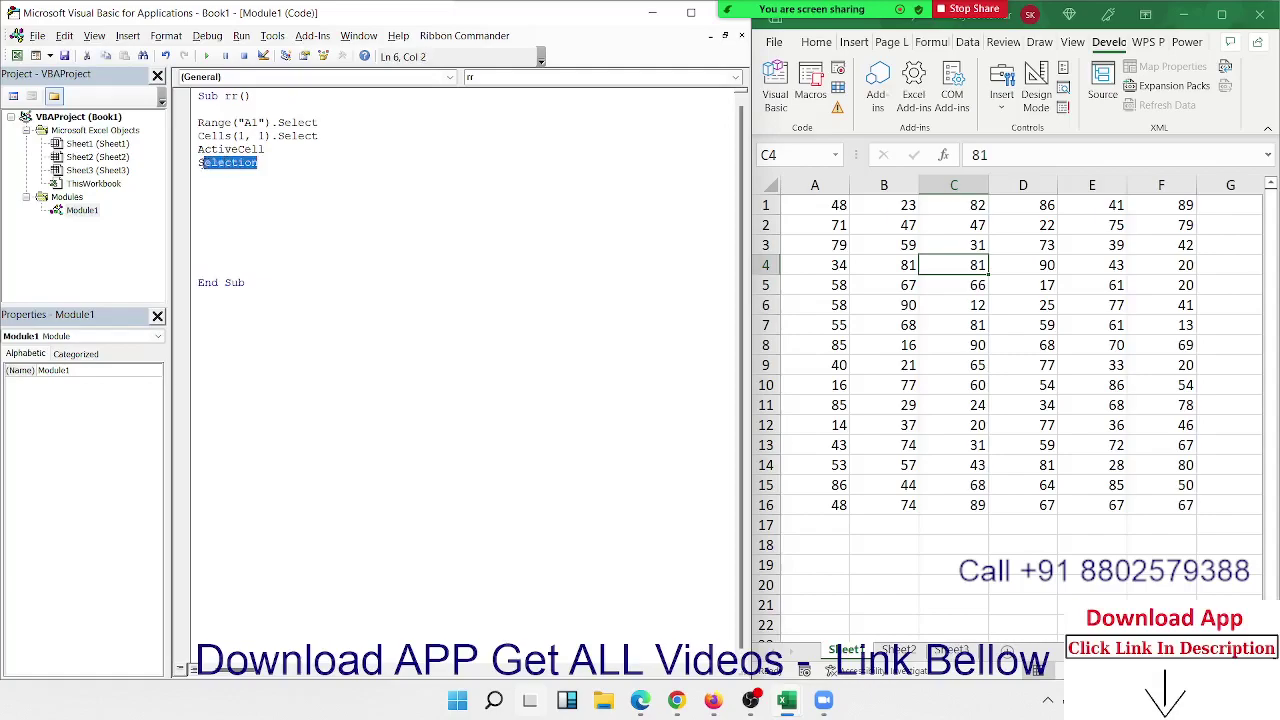
{"action": "left_click_drag", "start_coordinate": [817, 208], "coordinate": [1164, 506]}
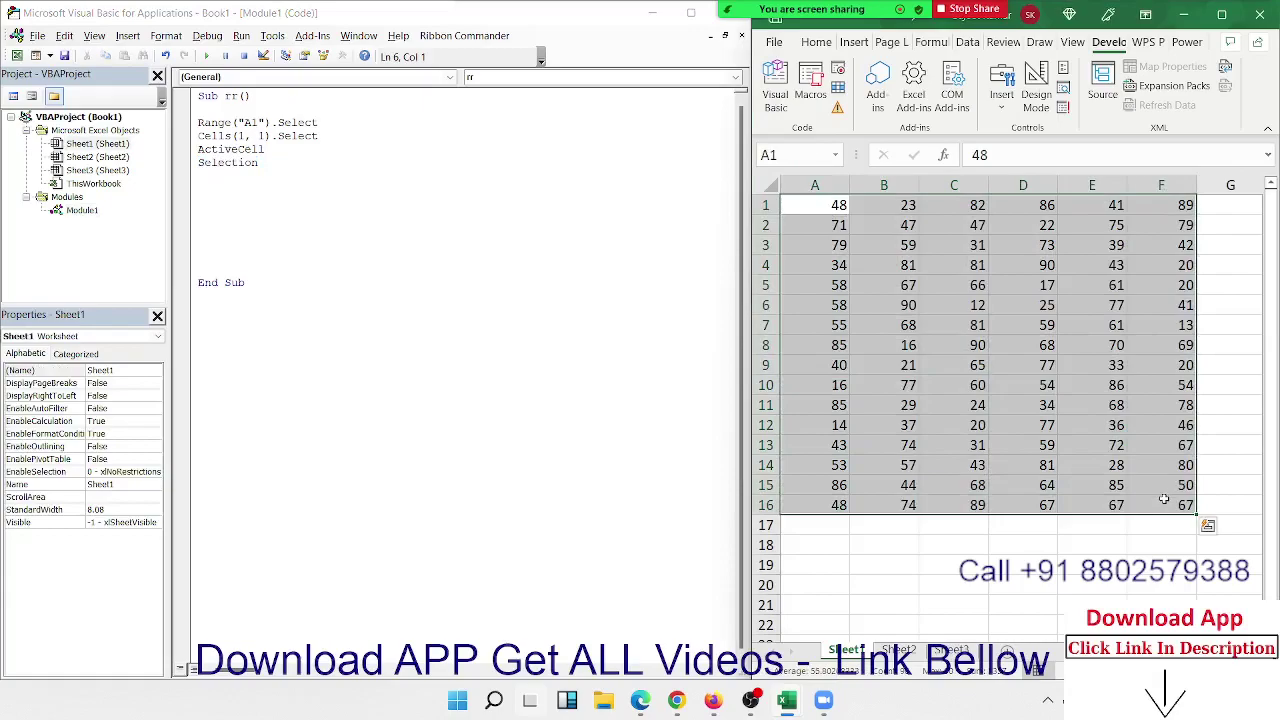
{"action": "left_click", "coordinate": [253, 340]}
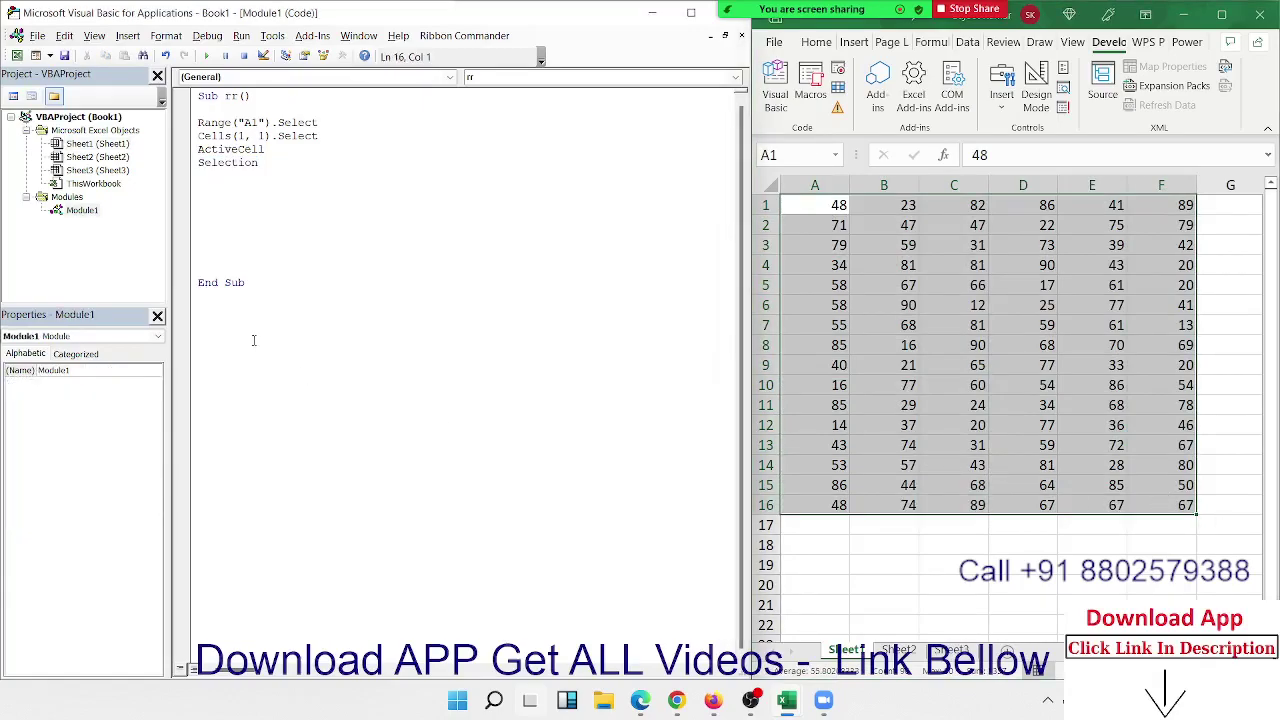
- Start Sub rr_21 with Selection.Copy and Sheets("Sheet2").Select lines
{"action": "key", "text": "Return"}
{"action": "type", "text": "sub "}
{"action": "type", "text": "rr_"}
{"action": "type", "text": "21("}
{"action": "key", "text": "Return"}
{"action": "key", "text": "Return"}
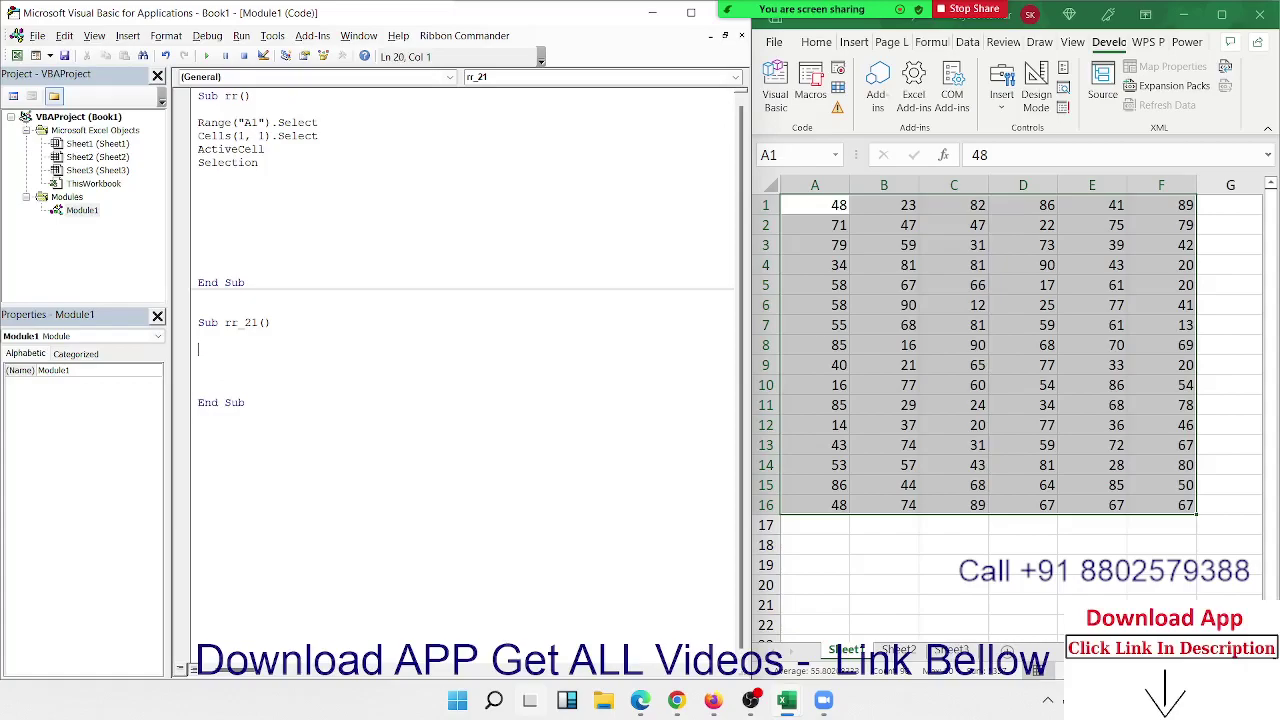
{"action": "type", "text": "selec"}
{"action": "type", "text": "tion"}
{"action": "type", "text": "co"}
{"action": "type", "text": "py"}
{"action": "key", "text": "Return"}
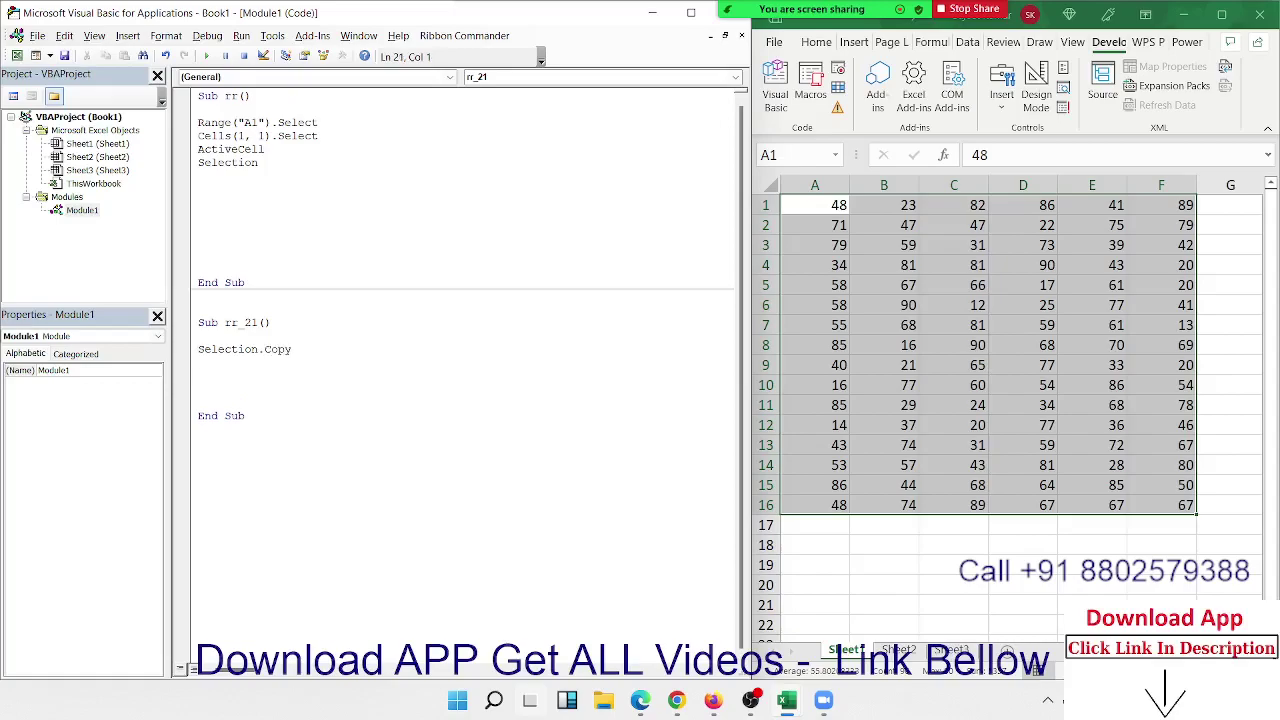
{"action": "type", "text": "sheets"}
{"action": "type", "text": "("}
{"action": "type", "text": "Sh"}
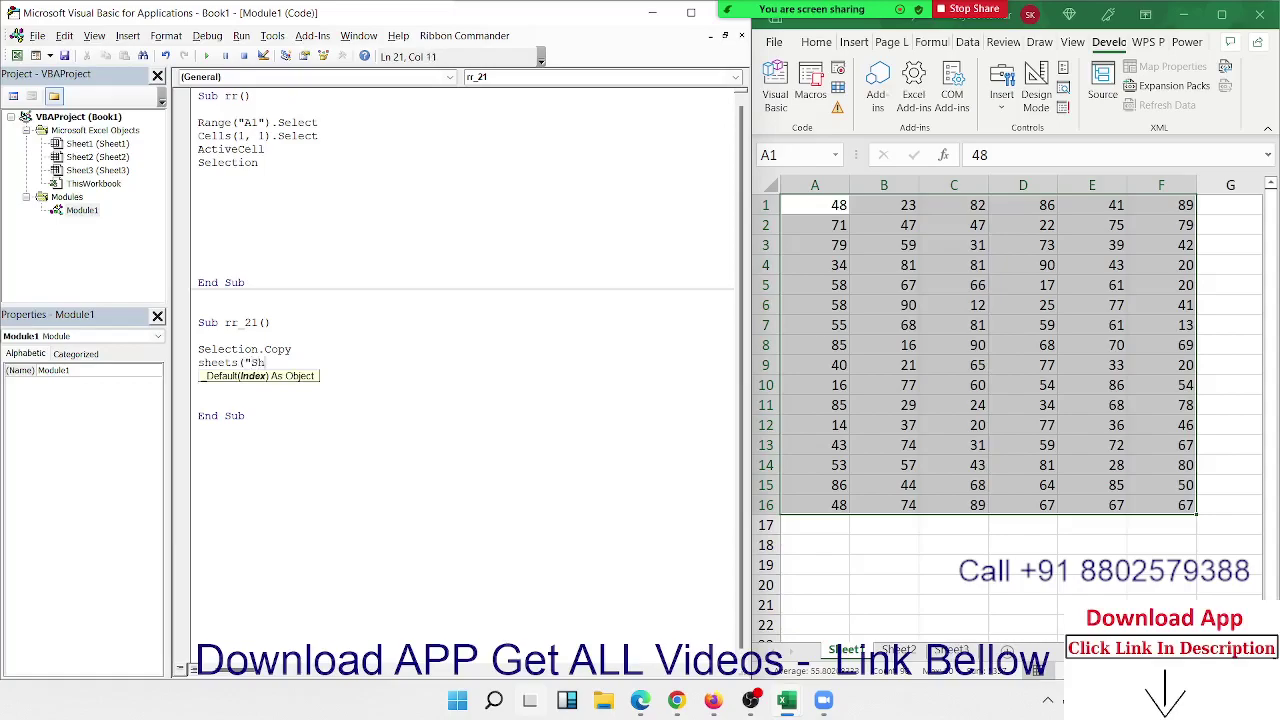
{"action": "type", "text": "eet2"}
{"action": "type", "text": "\").se"}
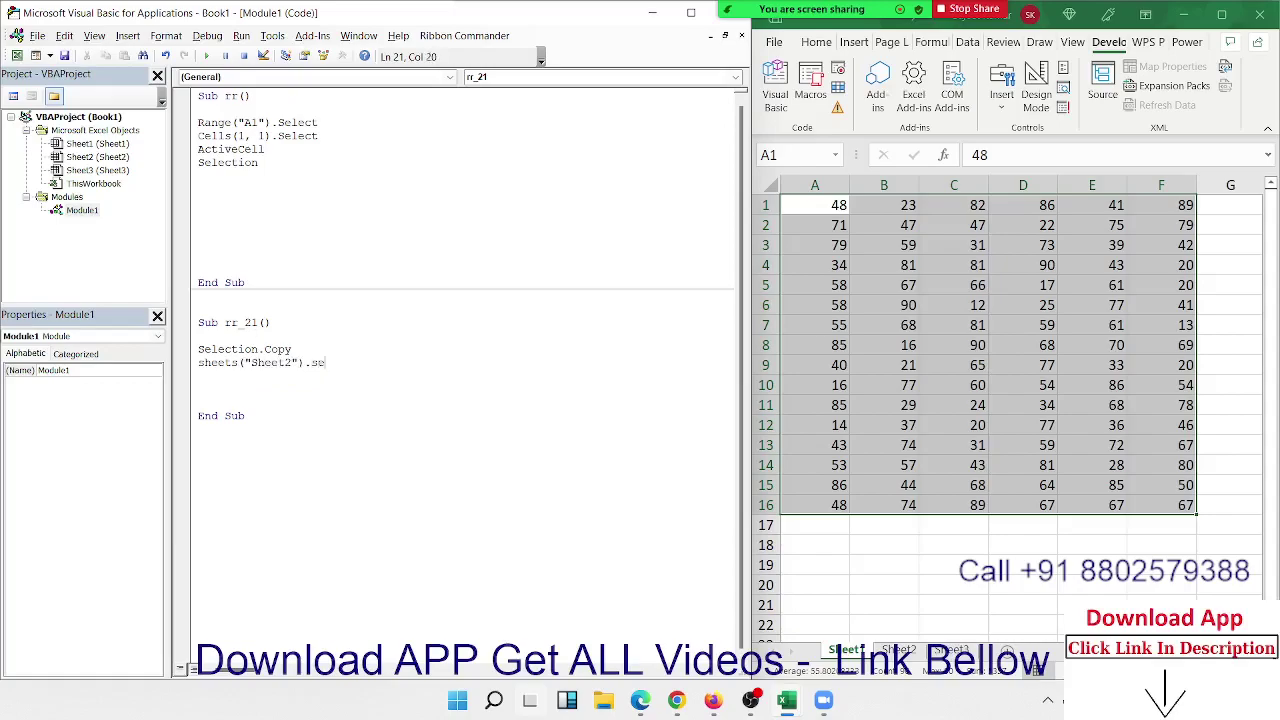
{"action": "type", "text": "lect"}
{"action": "key", "text": "Return"}
- Add Range("A1").Select and ActiveSheet.Paste lines, then reselect A1:F16 in the sheet
{"action": "type", "text": "r"}
{"action": "type", "text": "ange(\""}
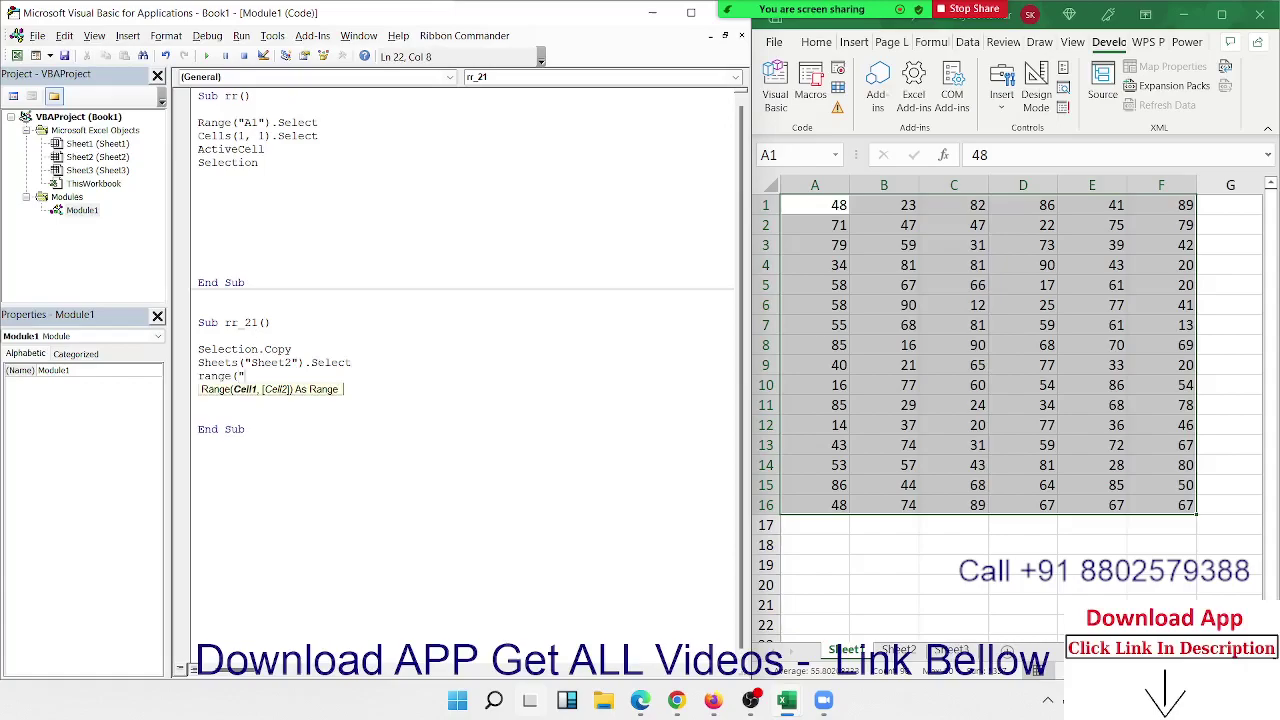
{"action": "type", "text": "A1\")."}
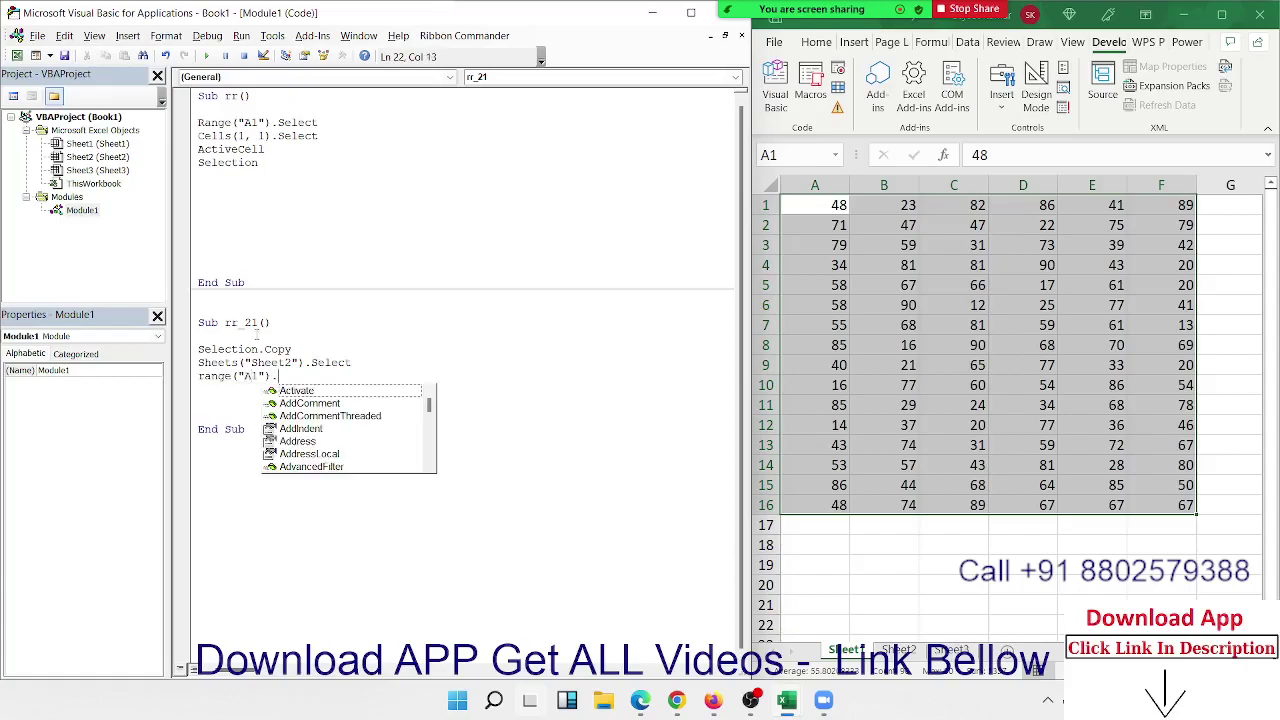
{"action": "type", "text": "s"}
{"action": "key", "text": "Return"}
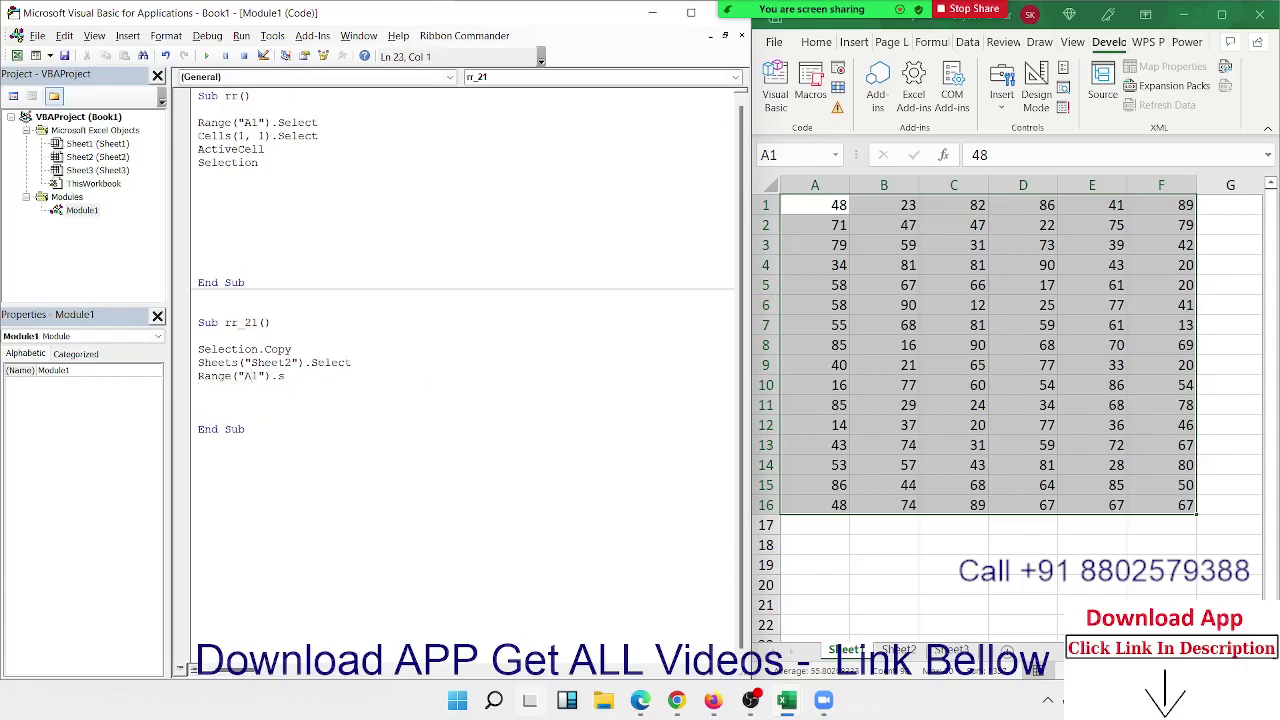
{"action": "key", "text": "BackSpace"}
{"action": "key", "text": "BackSpace"}
{"action": "key", "text": "BackSpace"}
{"action": "type", "text": "."}
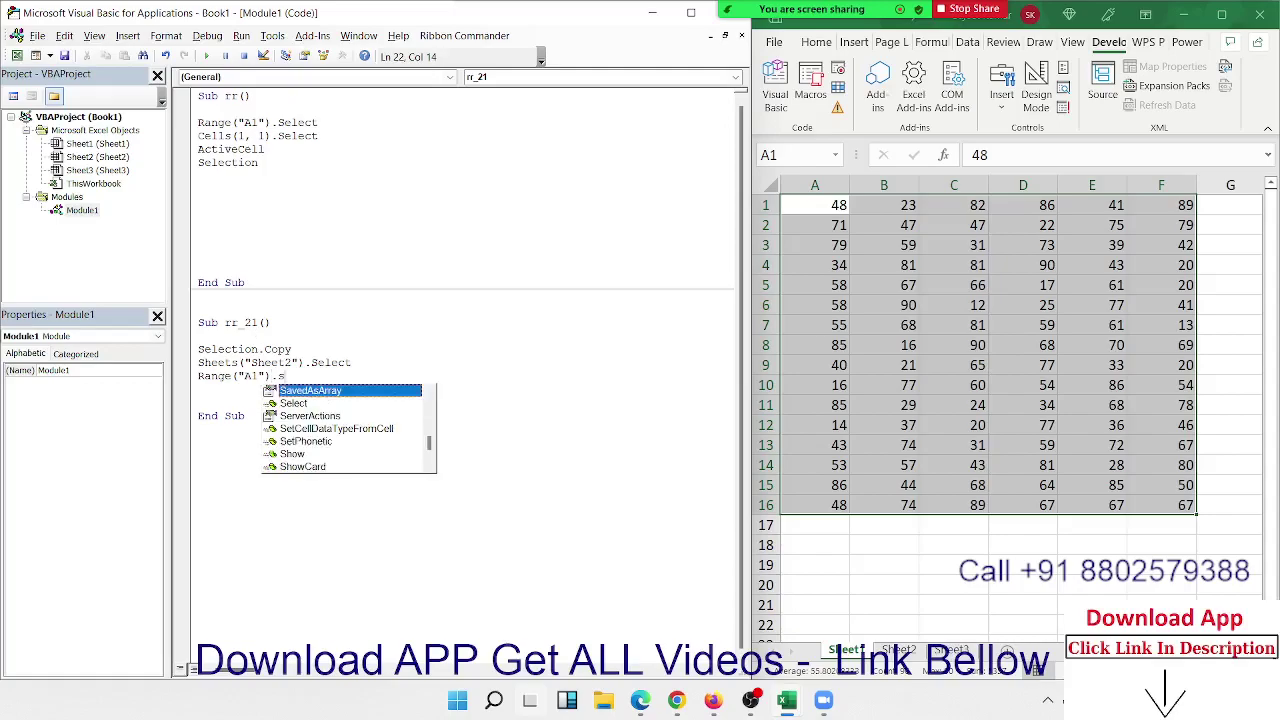
{"action": "type", "text": "s"}
{"action": "key", "text": "Tab"}
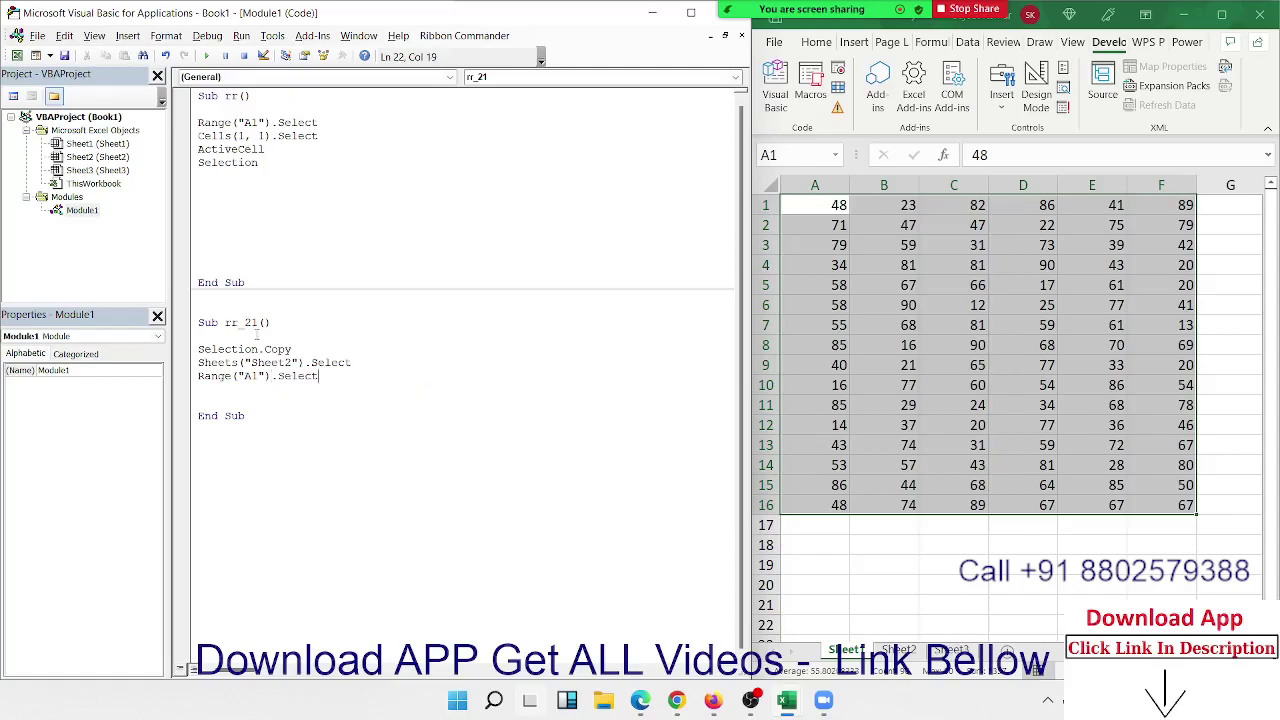
{"action": "key", "text": "Return"}
{"action": "key", "text": "Return"}
{"action": "type", "text": "activesh"}
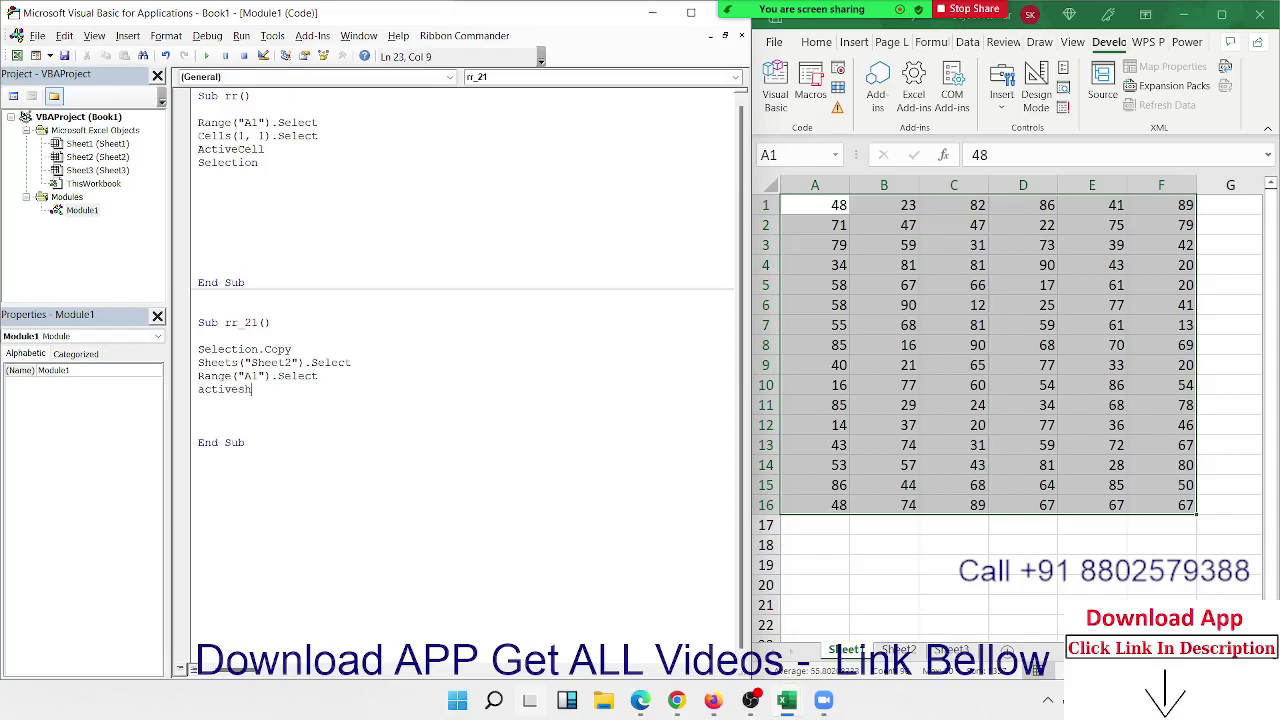
{"action": "type", "text": "eet.pas"}
{"action": "type", "text": "te"}
{"action": "left_click", "coordinate": [866, 550]}
{"action": "left_click", "coordinate": [821, 210]}
{"action": "left_click_drag", "start_coordinate": [830, 207], "coordinate": [1190, 508]}
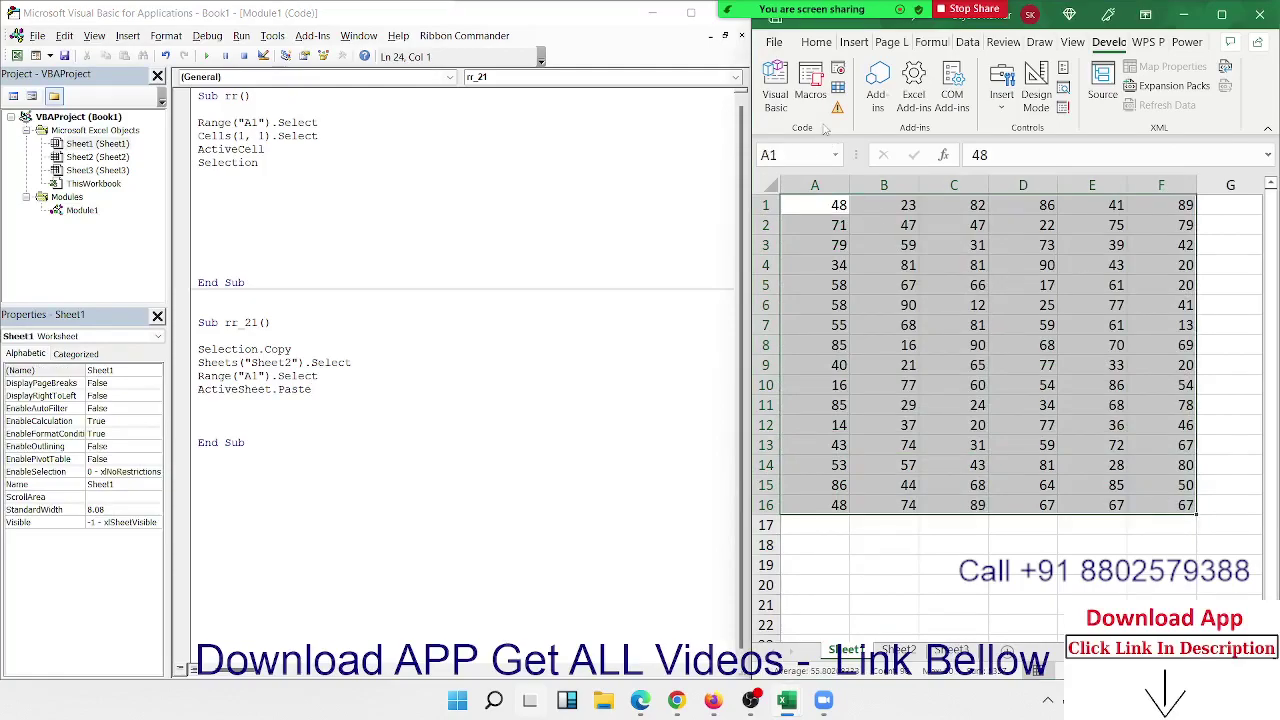
{"action": "left_click", "coordinate": [810, 90]}
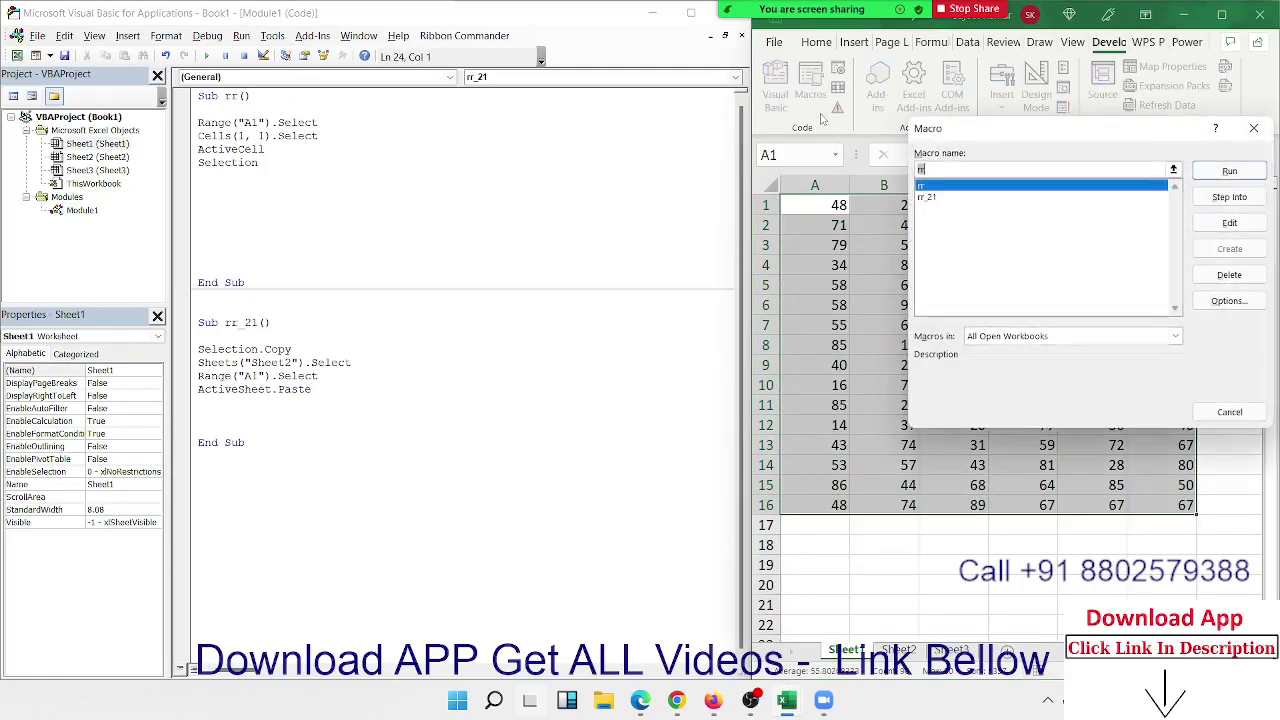
{"action": "left_click", "coordinate": [960, 198]}
{"action": "left_click", "coordinate": [1229, 171]}
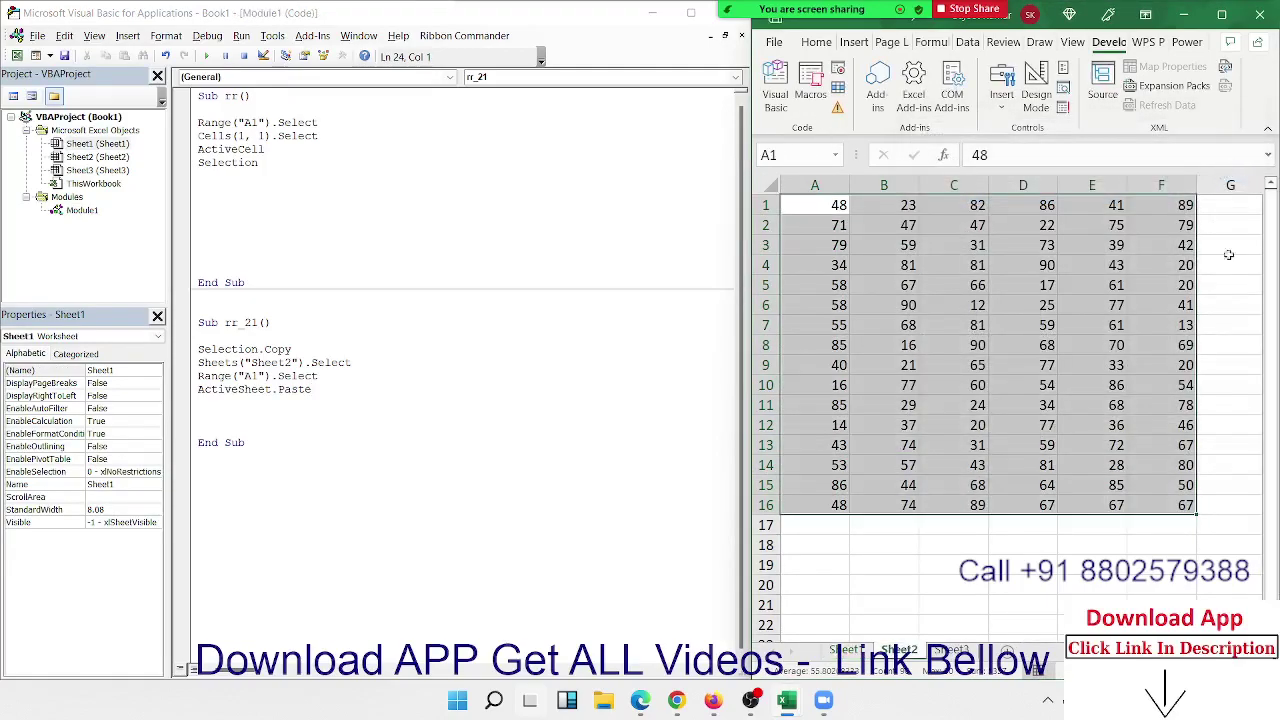
{"action": "left_click", "coordinate": [848, 650]}
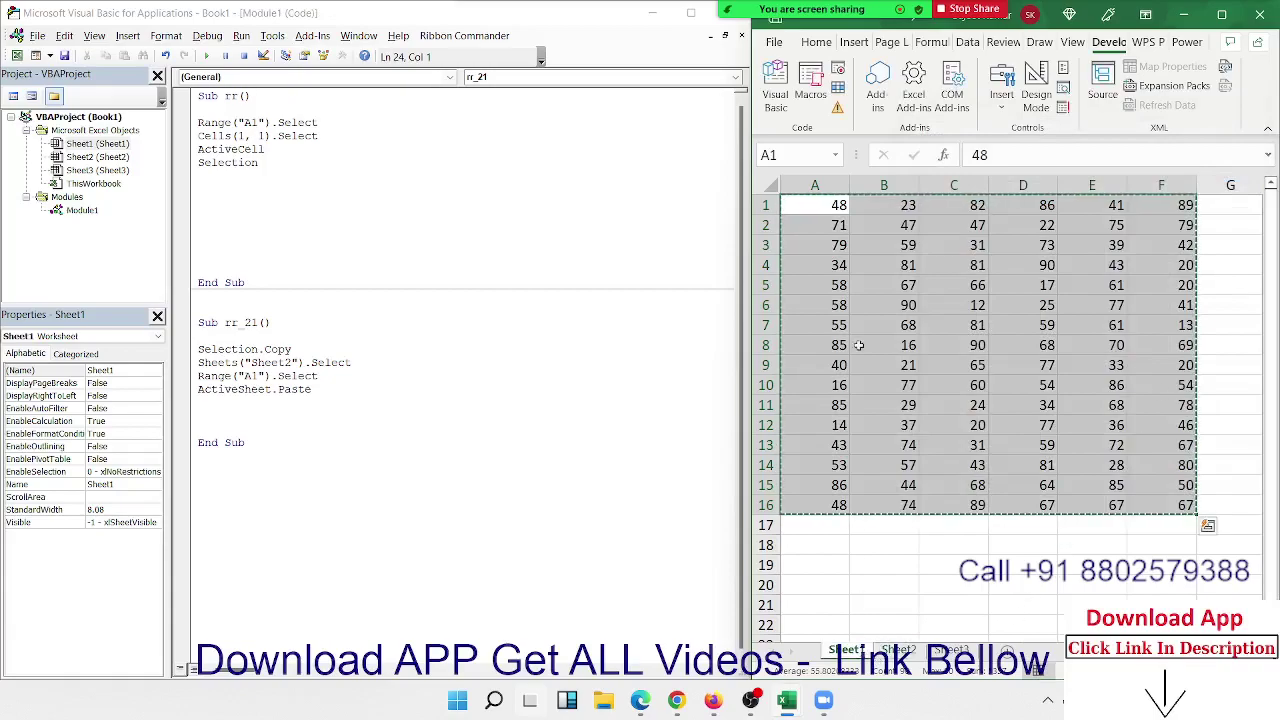
{"action": "left_click", "coordinate": [898, 650]}
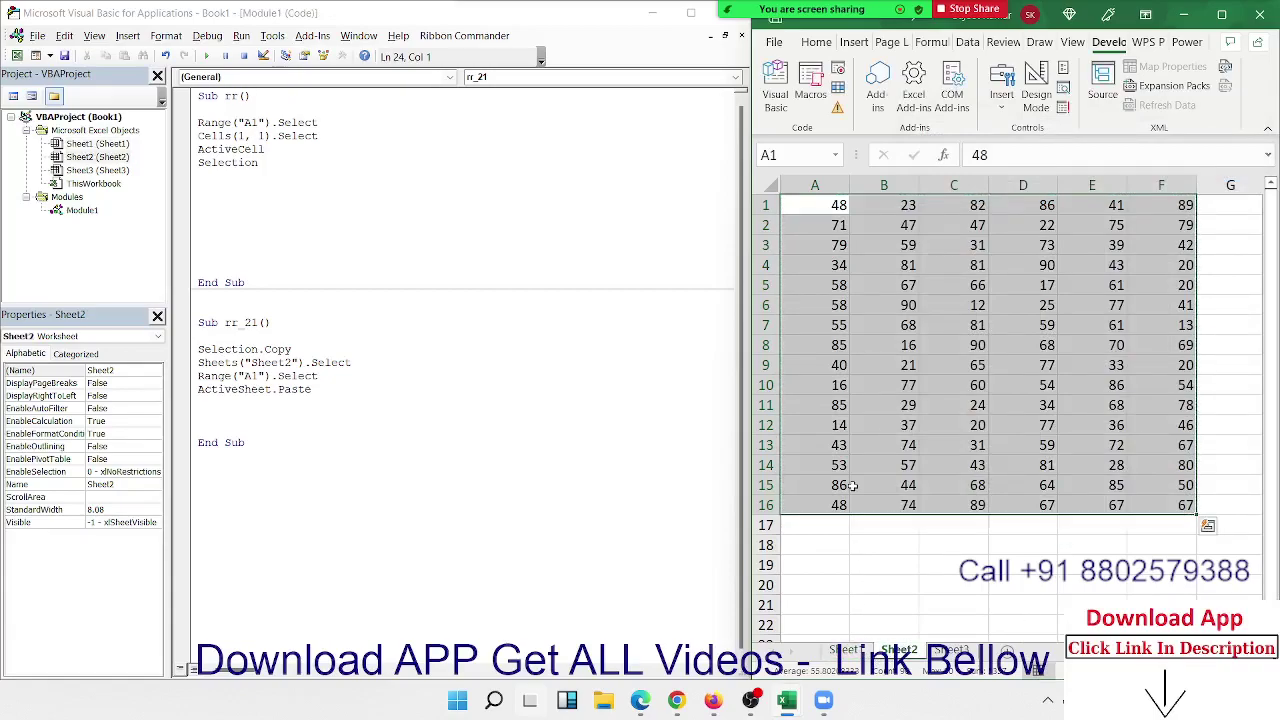
{"action": "left_click", "coordinate": [858, 650]}
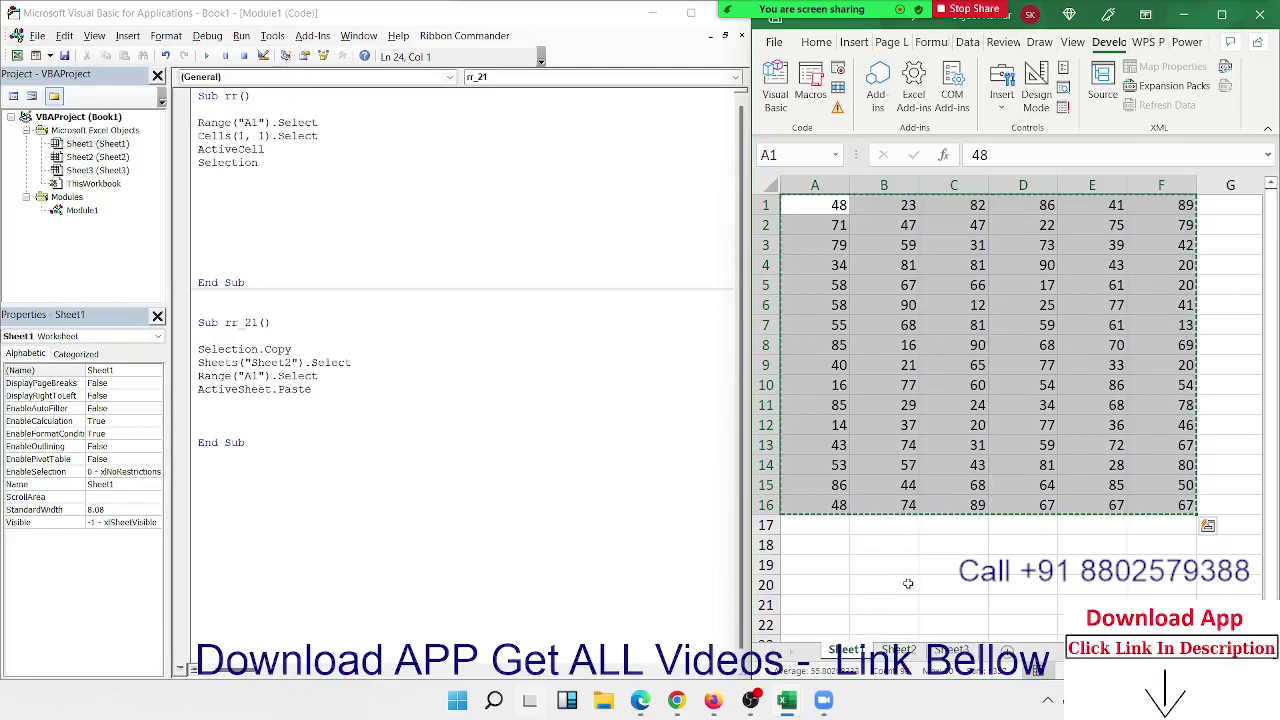
{"action": "key", "text": "Delete"}
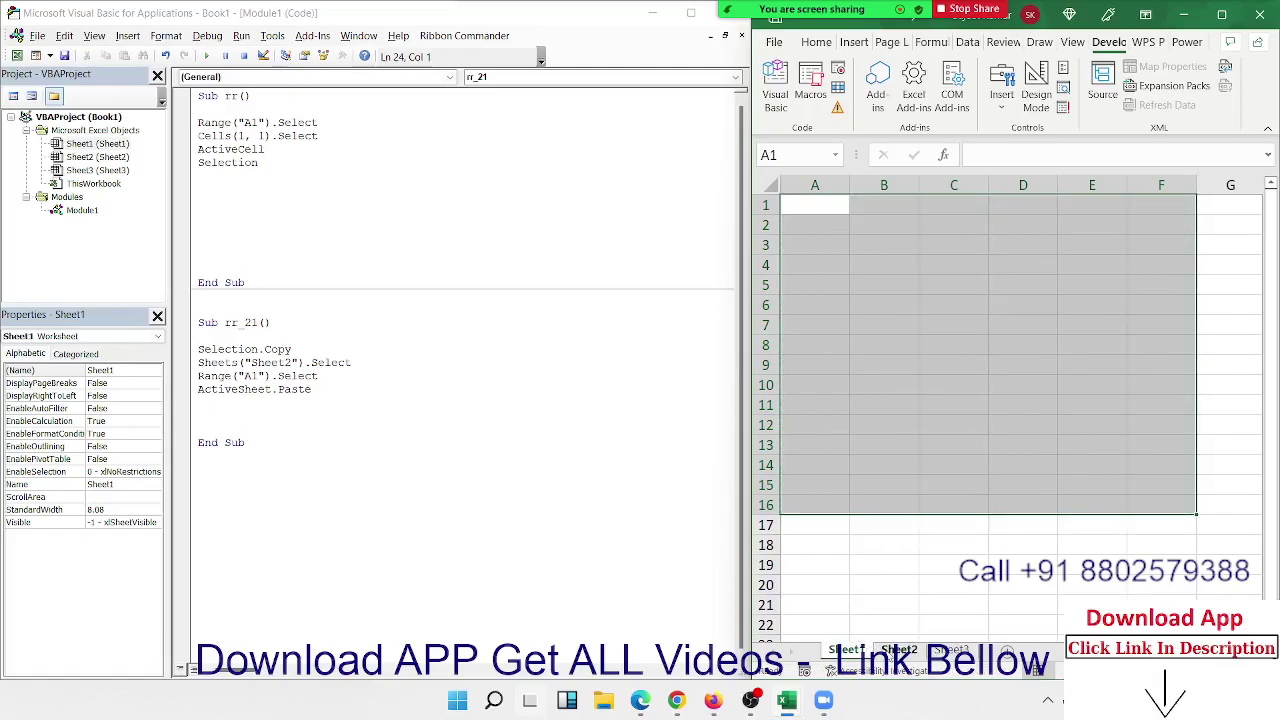
{"action": "left_click", "coordinate": [897, 651]}
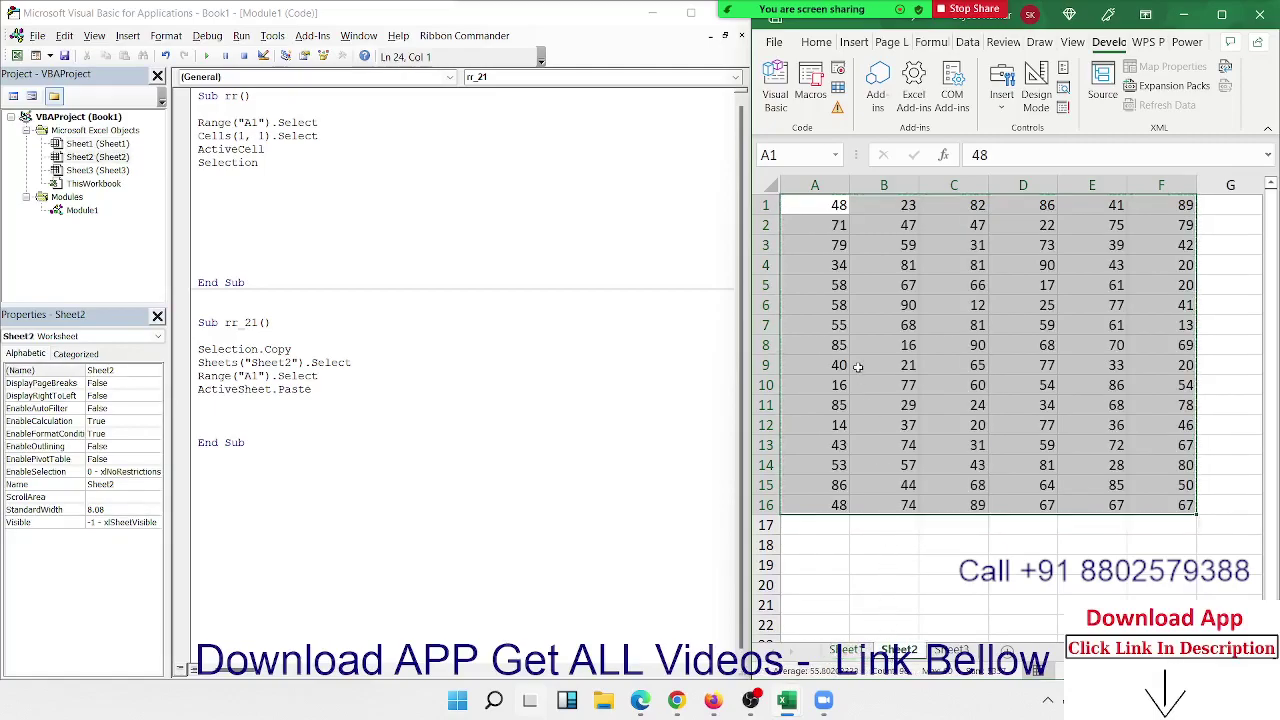
{"action": "key", "text": "ctrl+Page_Up"}
{"action": "left_click", "coordinate": [845, 652]}
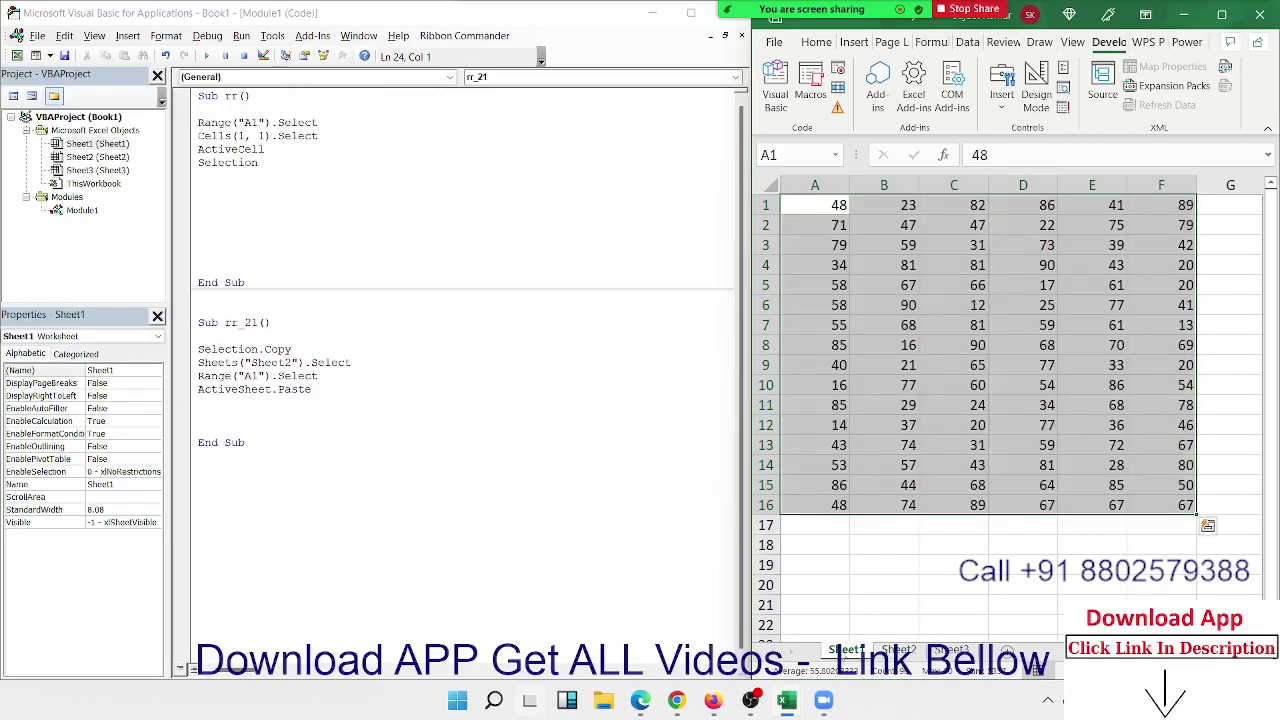
{"action": "left_click", "coordinate": [904, 384]}
{"action": "left_click_drag", "start_coordinate": [915, 268], "coordinate": [1008, 364]}
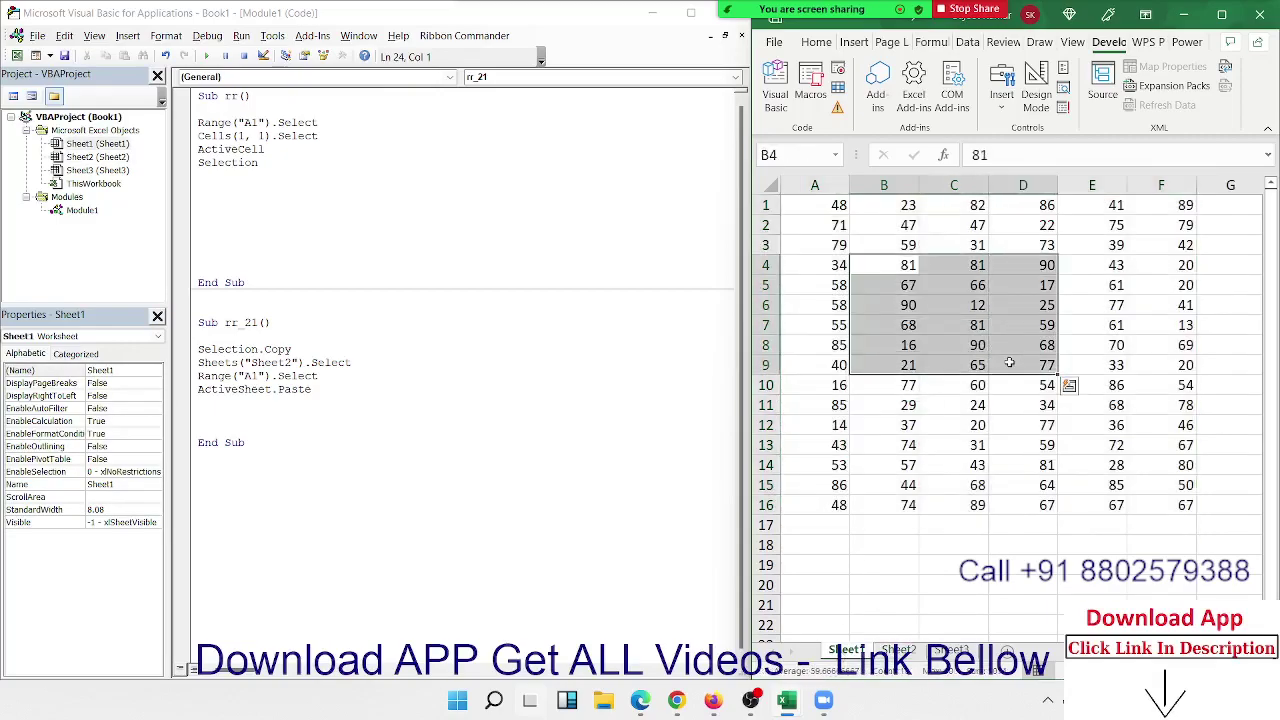
{"action": "key", "text": "alt+F8"}
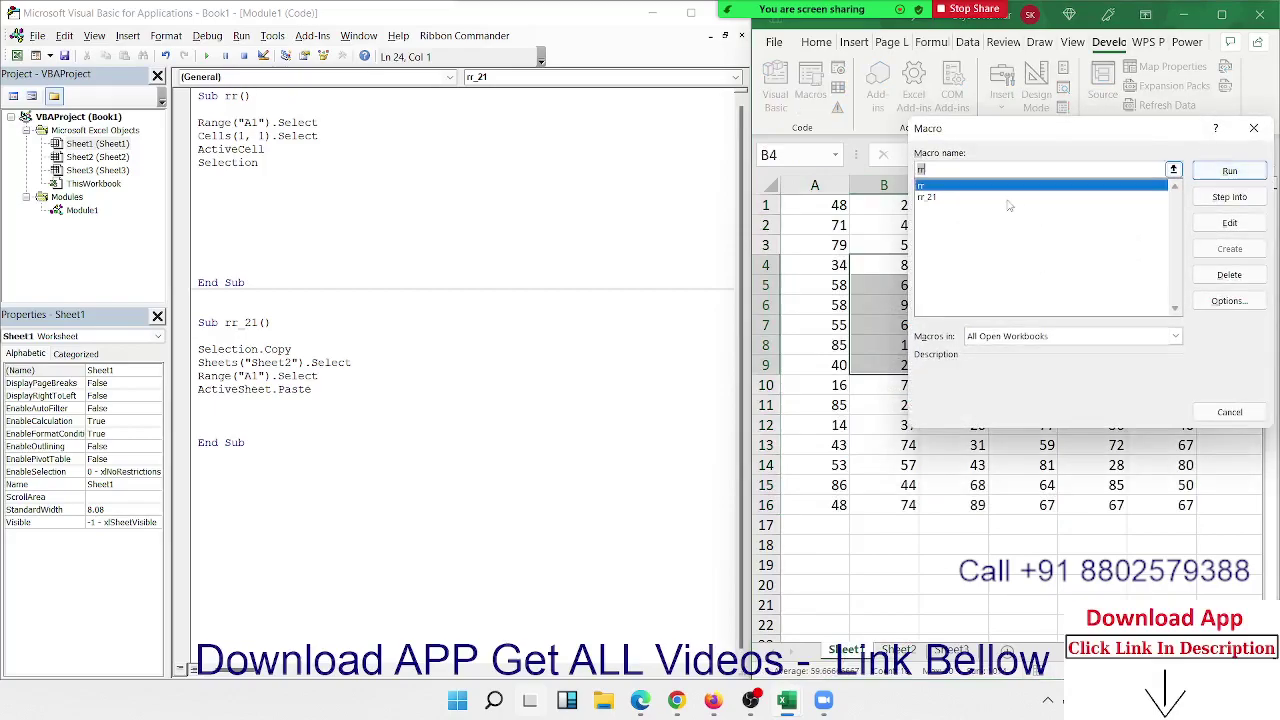
{"action": "left_click", "coordinate": [946, 200]}
{"action": "left_click", "coordinate": [1201, 170]}
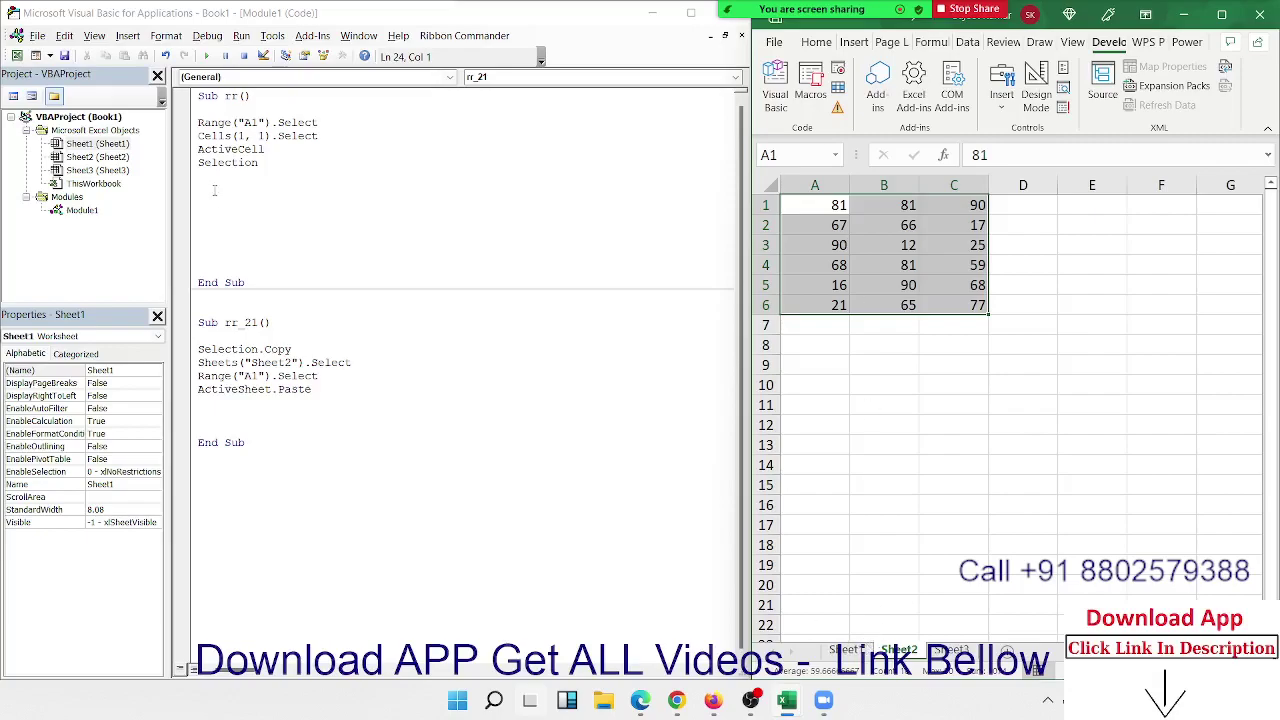
{"action": "left_click", "coordinate": [845, 651]}
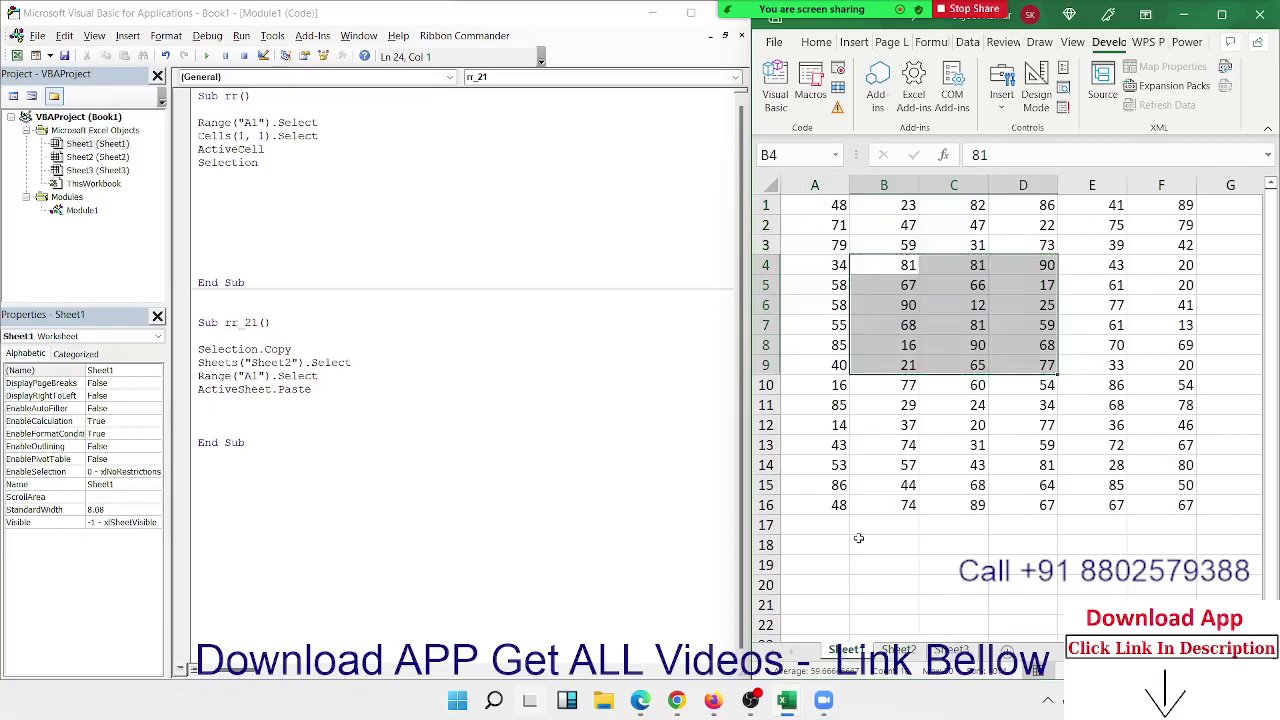
{"action": "left_click", "coordinate": [1105, 346]}
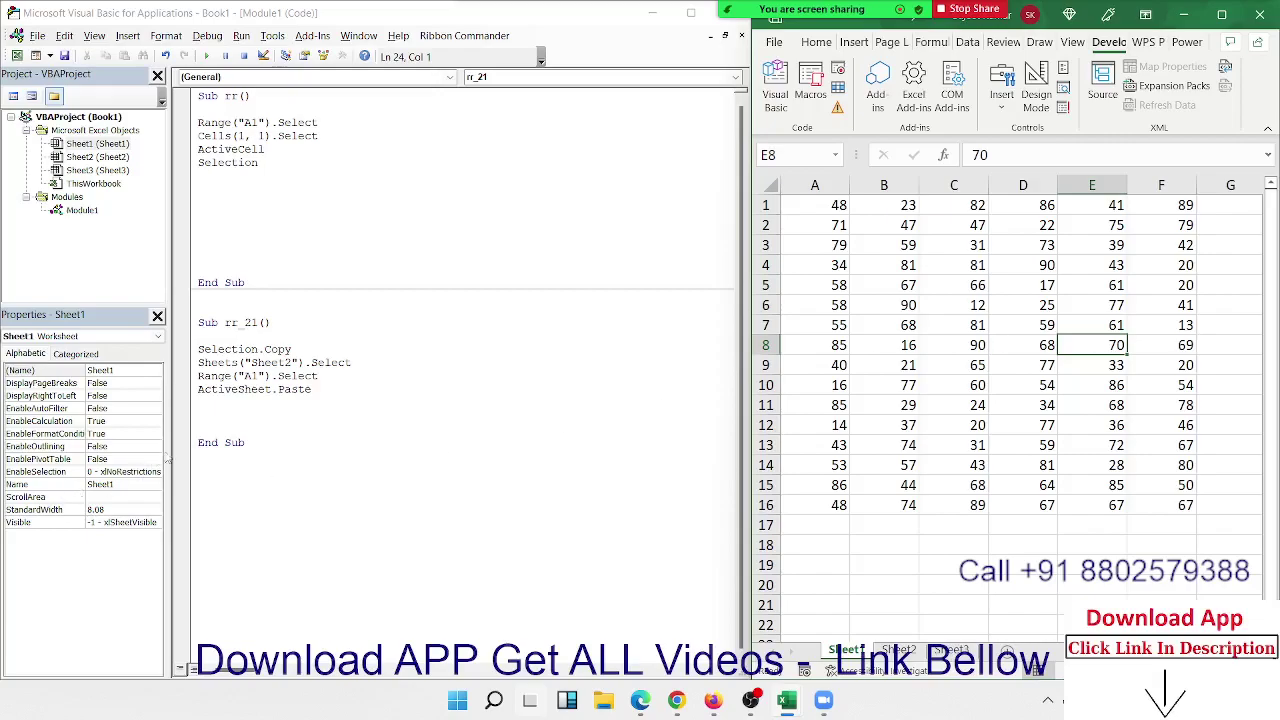
- Type a Range("A1:F16").Select line on a new line inside Sub rr
{"action": "left_click", "coordinate": [228, 349]}
{"action": "double_click", "coordinate": [228, 349]}
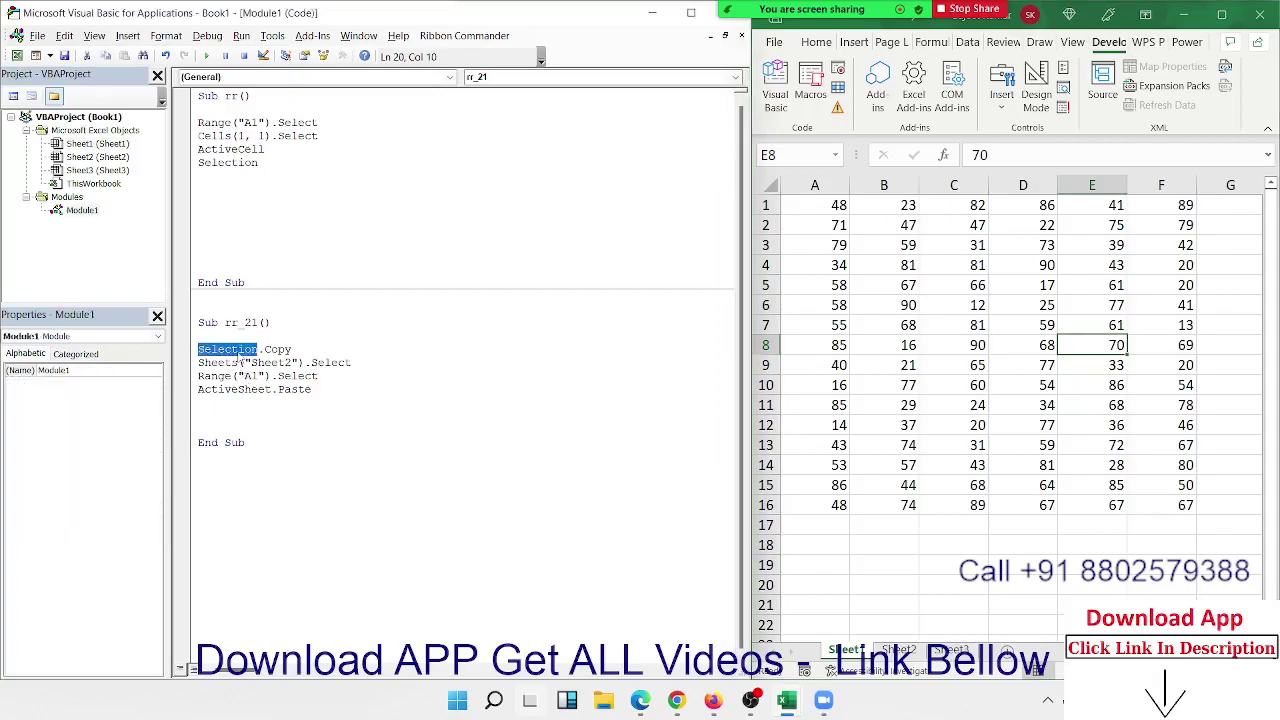
{"action": "left_click", "coordinate": [247, 213]}
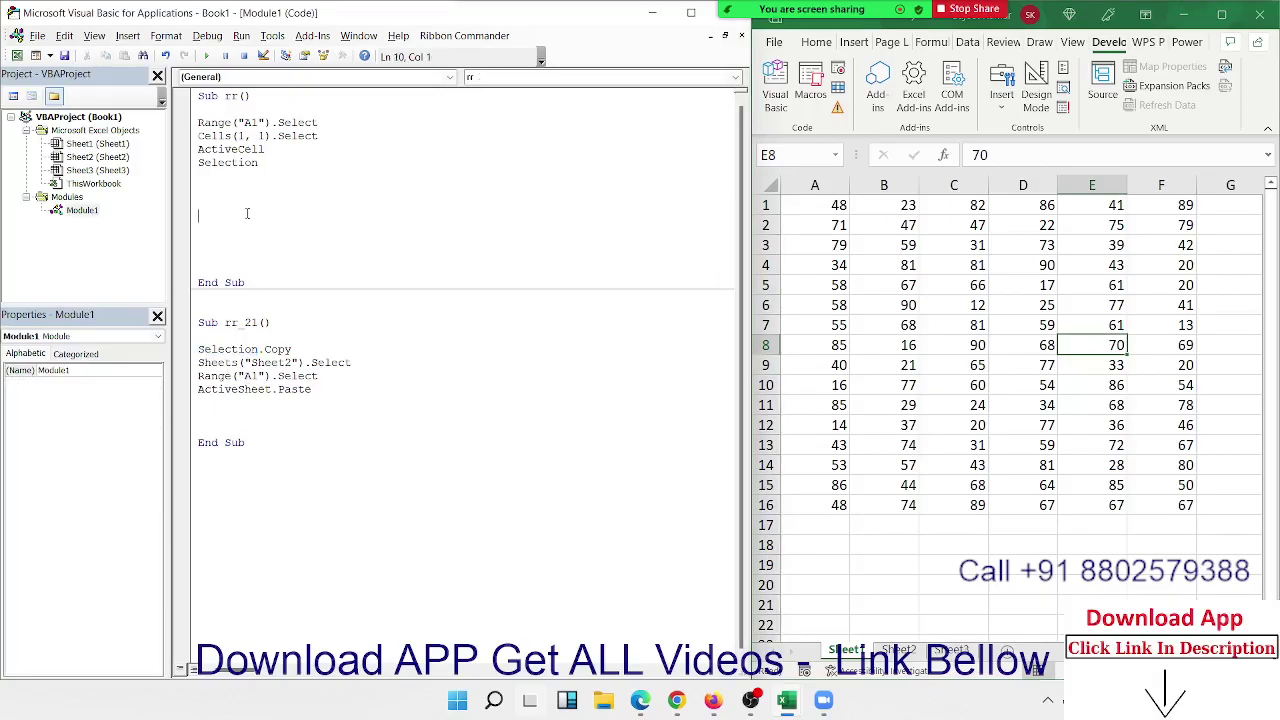
{"action": "key", "text": "Return"}
{"action": "key", "text": "Up"}
{"action": "key", "text": "Up"}
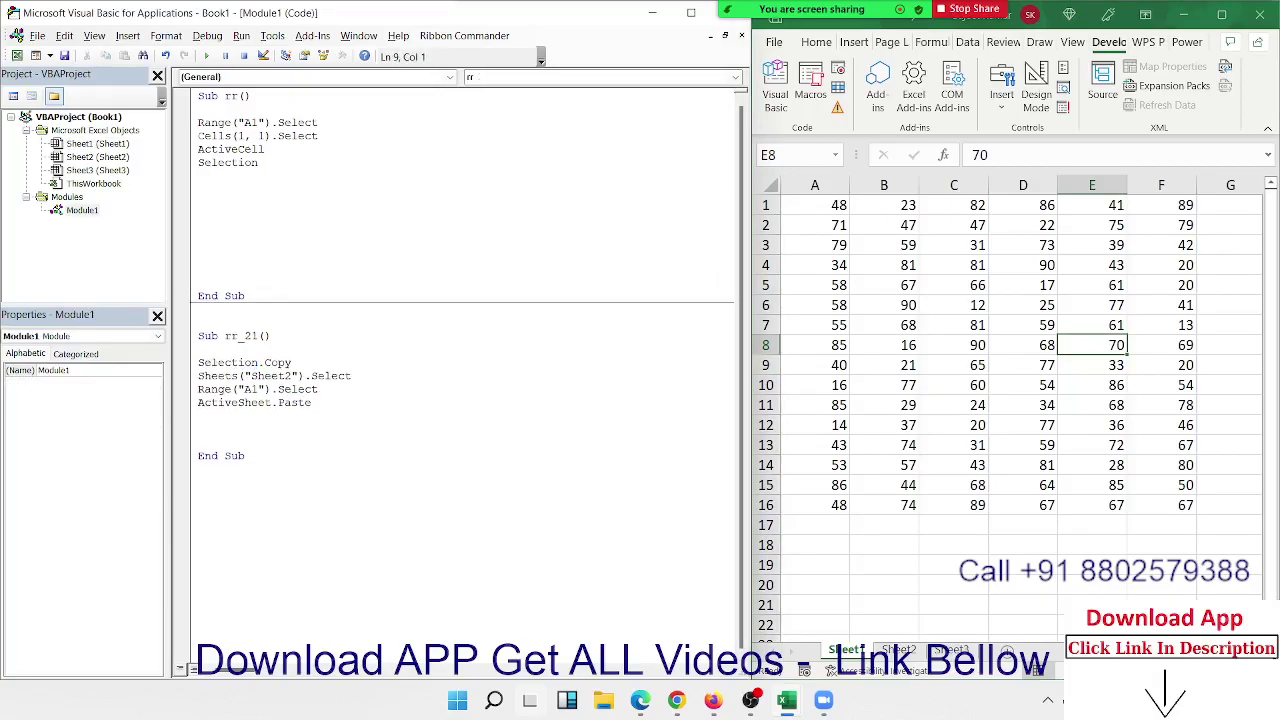
{"action": "type", "text": "rang"}
{"action": "type", "text": "e(\""}
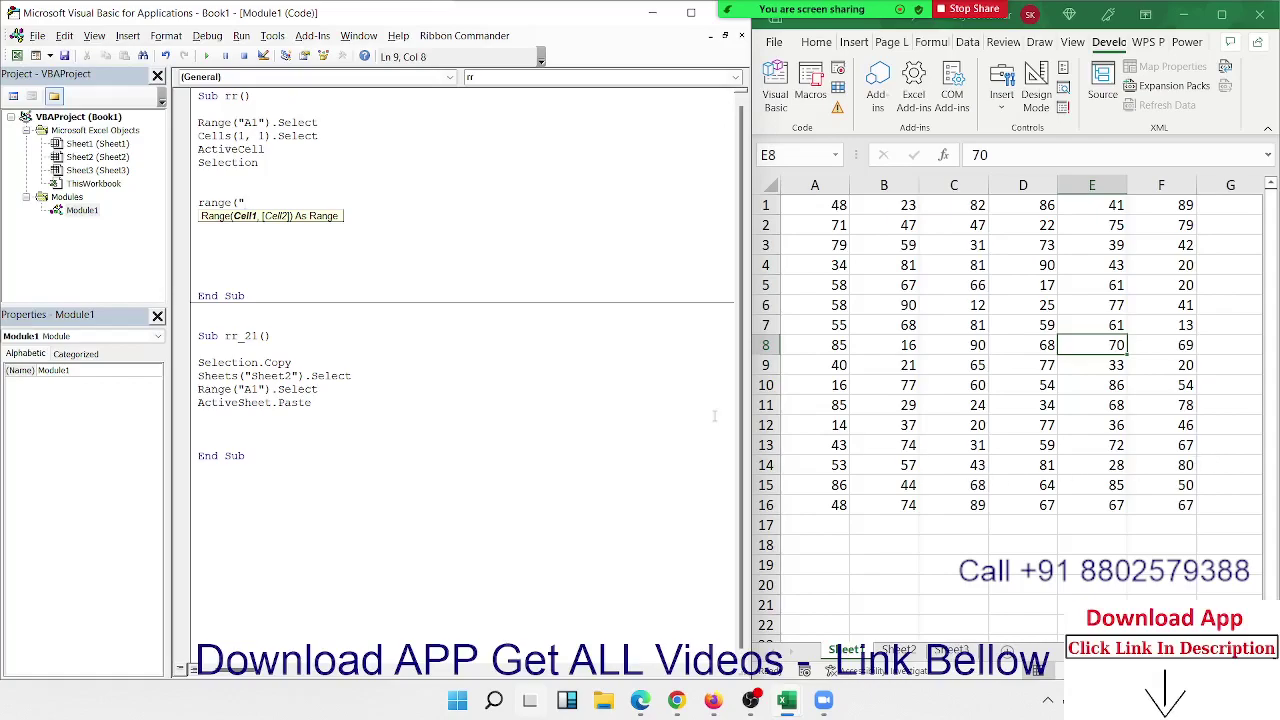
{"action": "type", "text": "A1"}
{"action": "type", "text": ":F16"}
{"action": "type", "text": "\").se"}
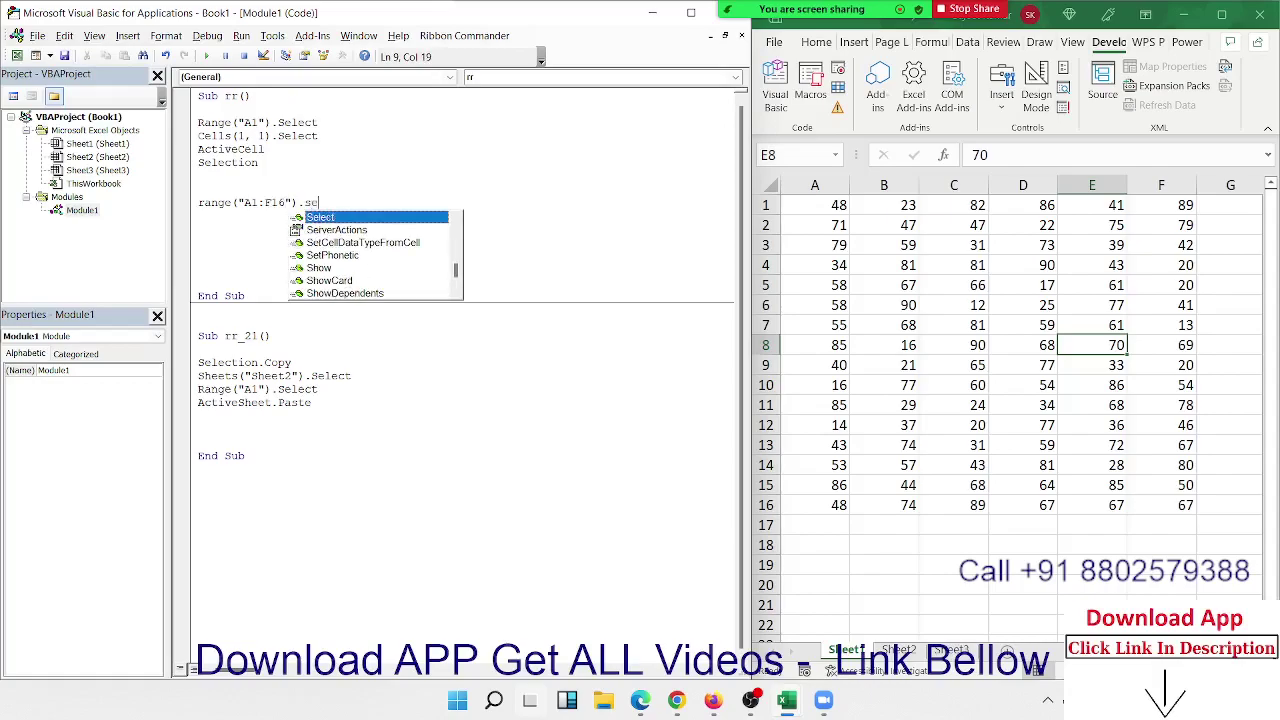
{"action": "type", "text": "lect"}
{"action": "key", "text": "Return"}
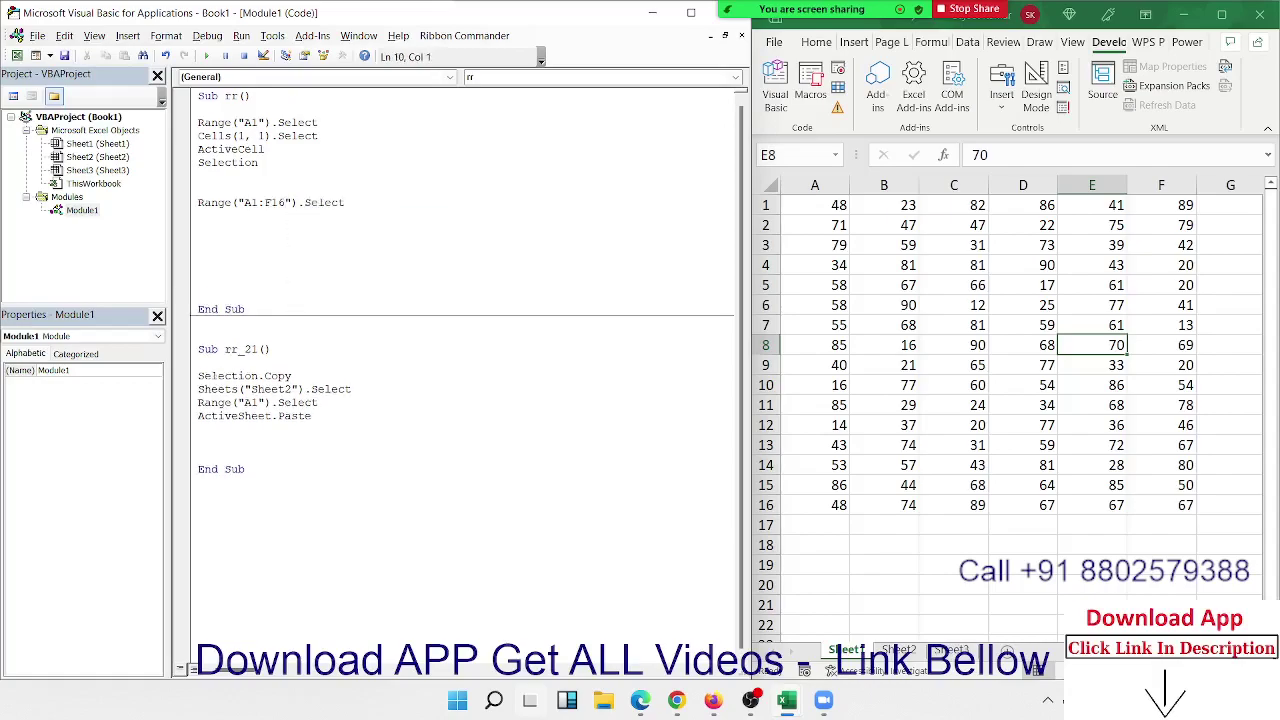
- Try a =SUM formula in C19 over A2:F14, then abandon it
{"action": "left_click", "coordinate": [984, 570]}
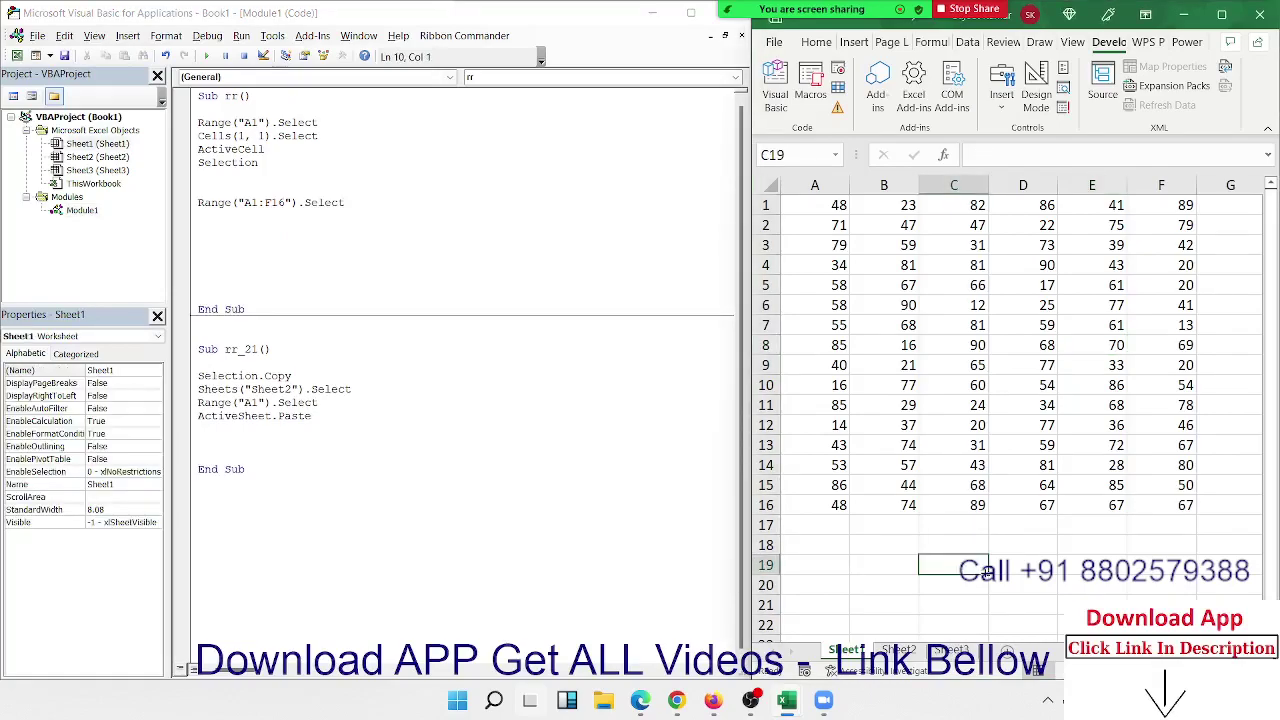
{"action": "type", "text": "=sum"}
{"action": "key", "text": "Tab"}
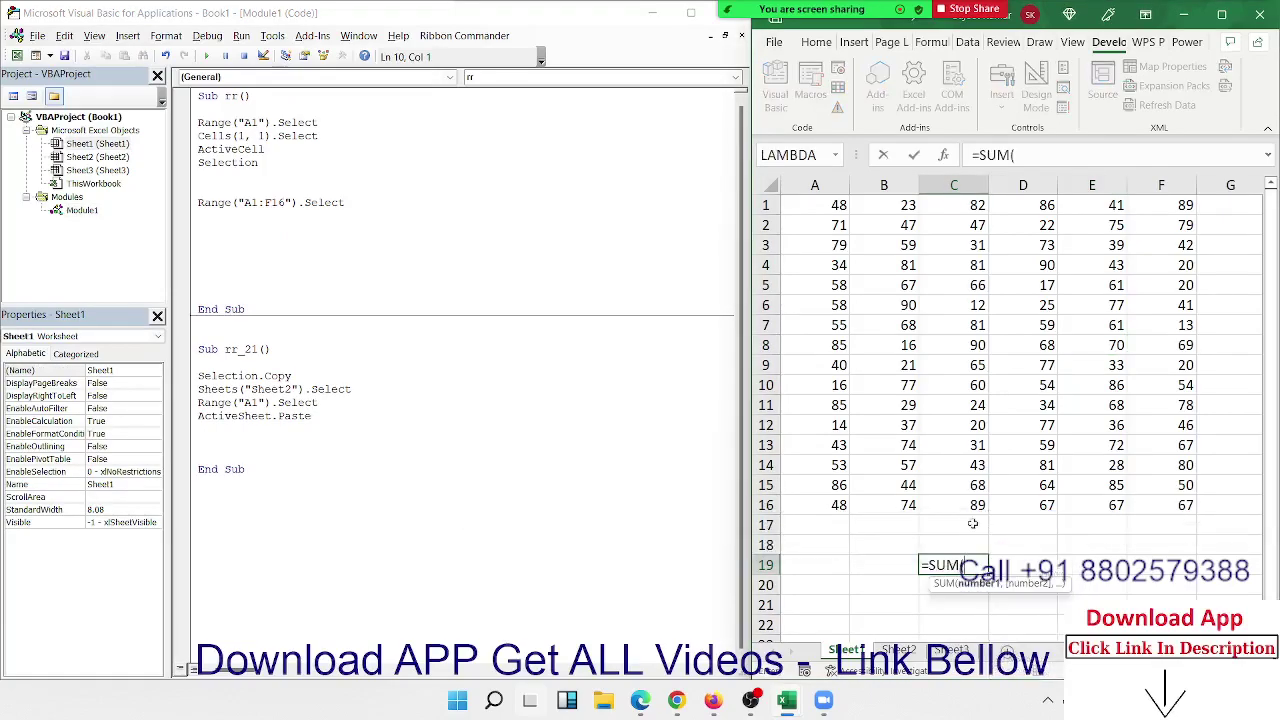
{"action": "left_click_drag", "start_coordinate": [826, 217], "coordinate": [1147, 477]}
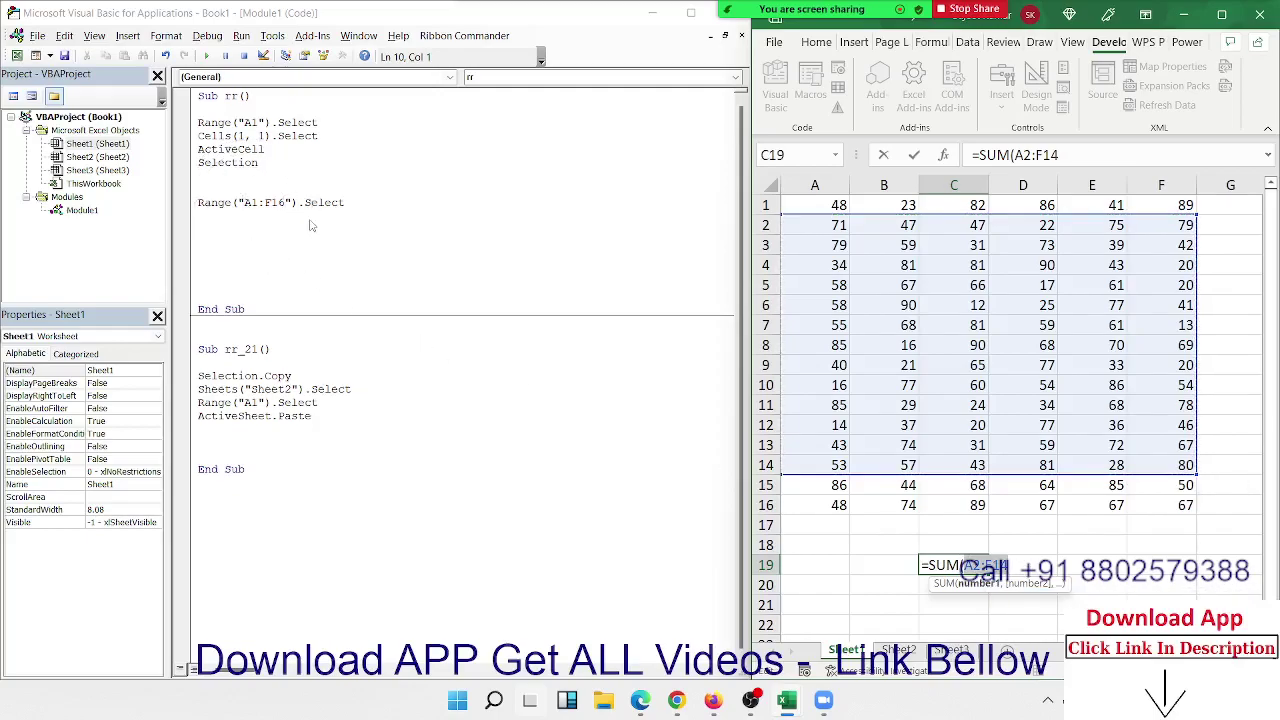
- Add a Range("A1", "F16").Select line to rr, then select A1 through F16 in the sheet
{"action": "left_click", "coordinate": [226, 229]}
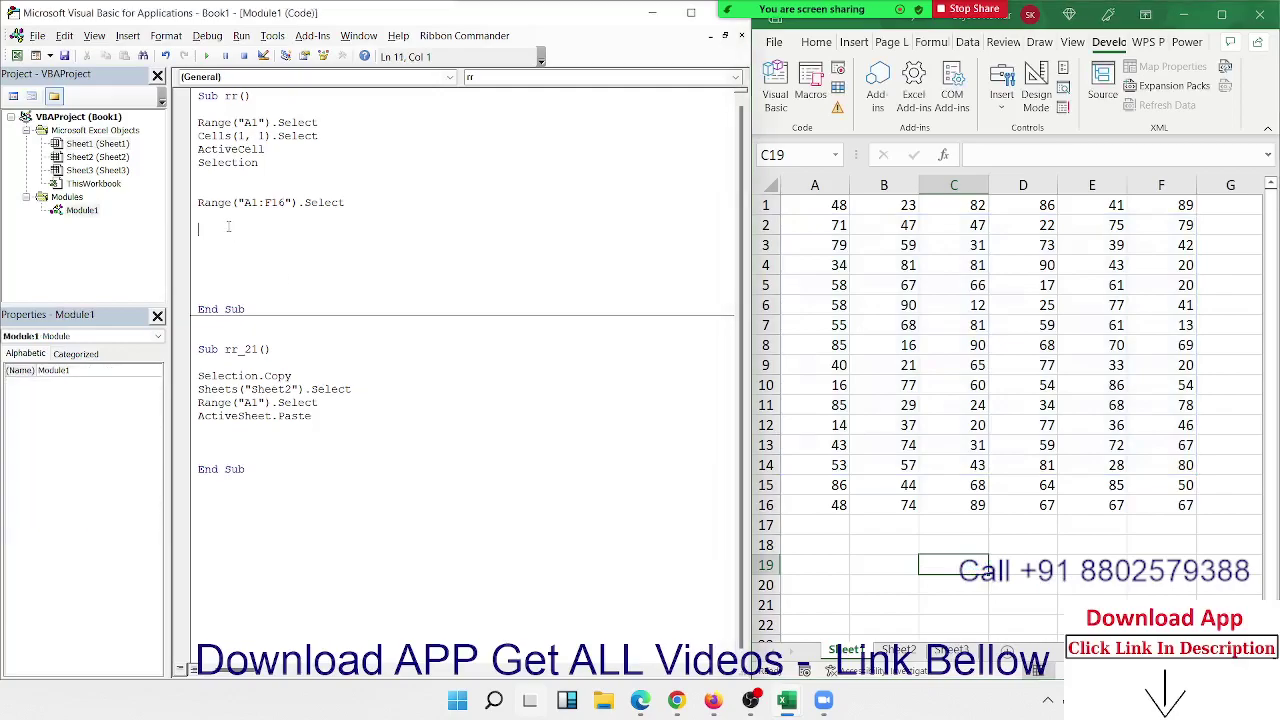
{"action": "type", "text": "range"}
{"action": "type", "text": "(\"A1"}
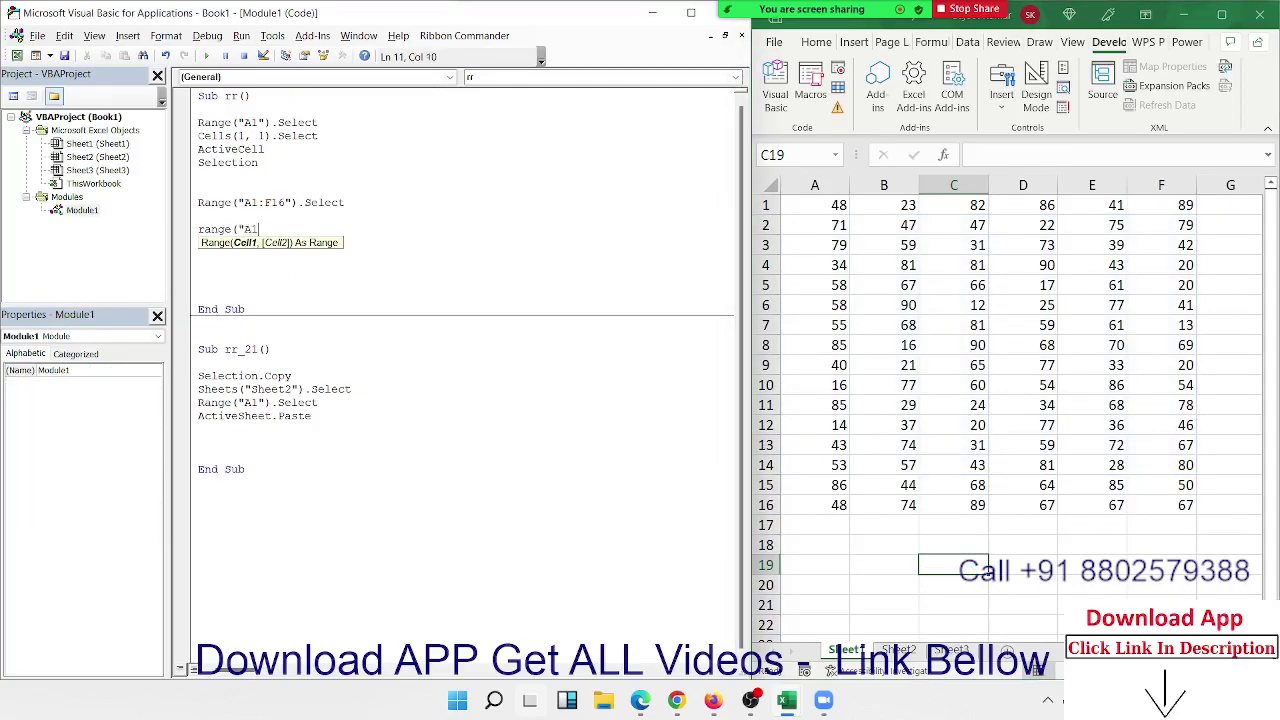
{"action": "type", "text": "\","}
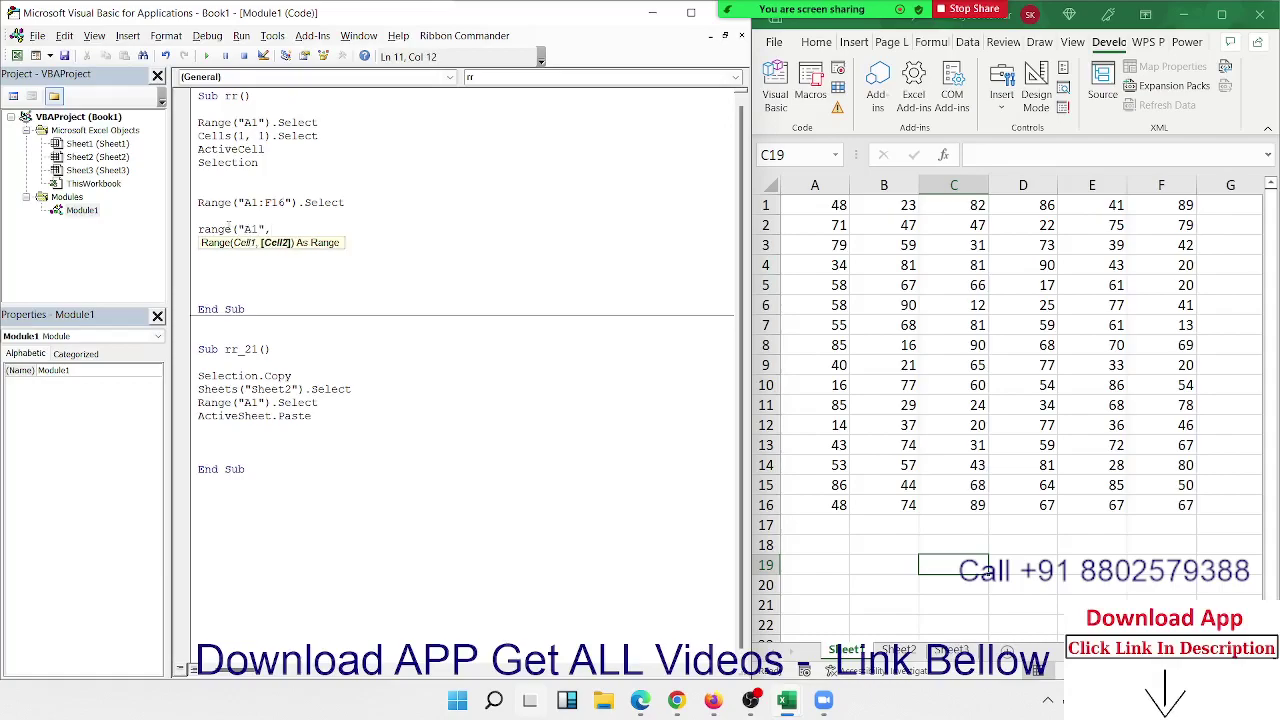
{"action": "type", "text": "\"F16"}
{"action": "type", "text": "\""}
{"action": "type", "text": ").se"}
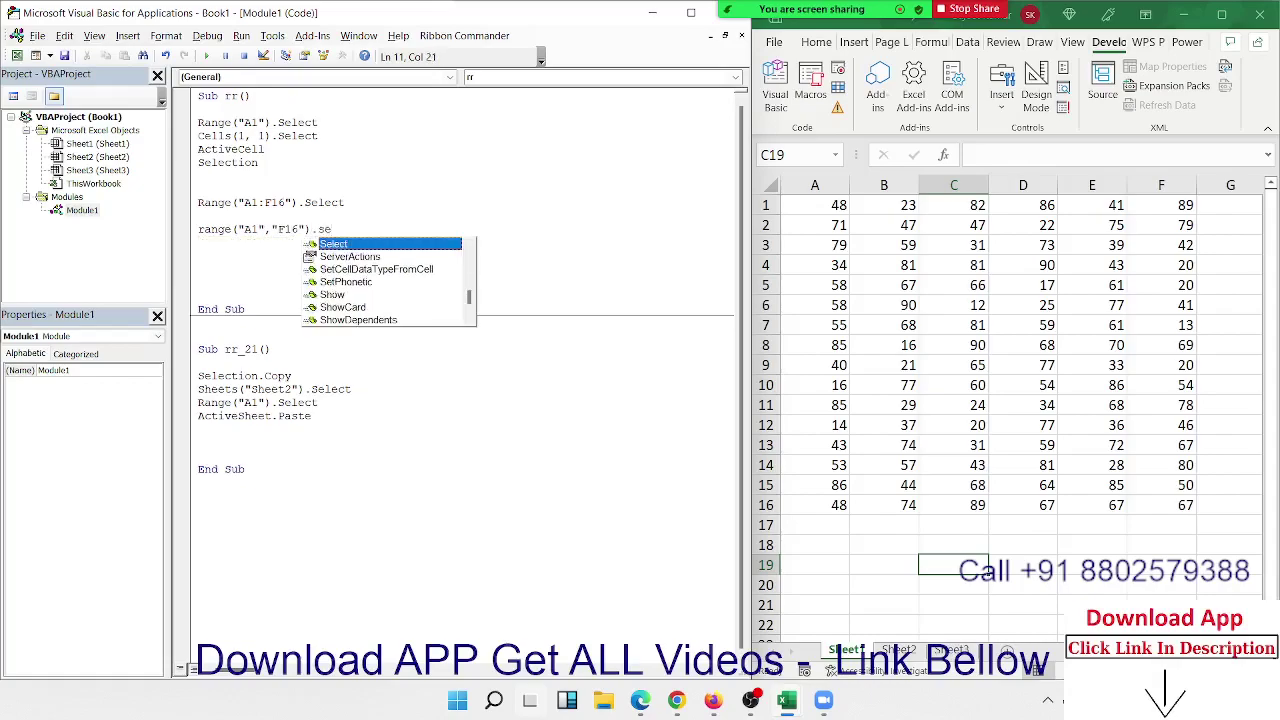
{"action": "key", "text": "Return"}
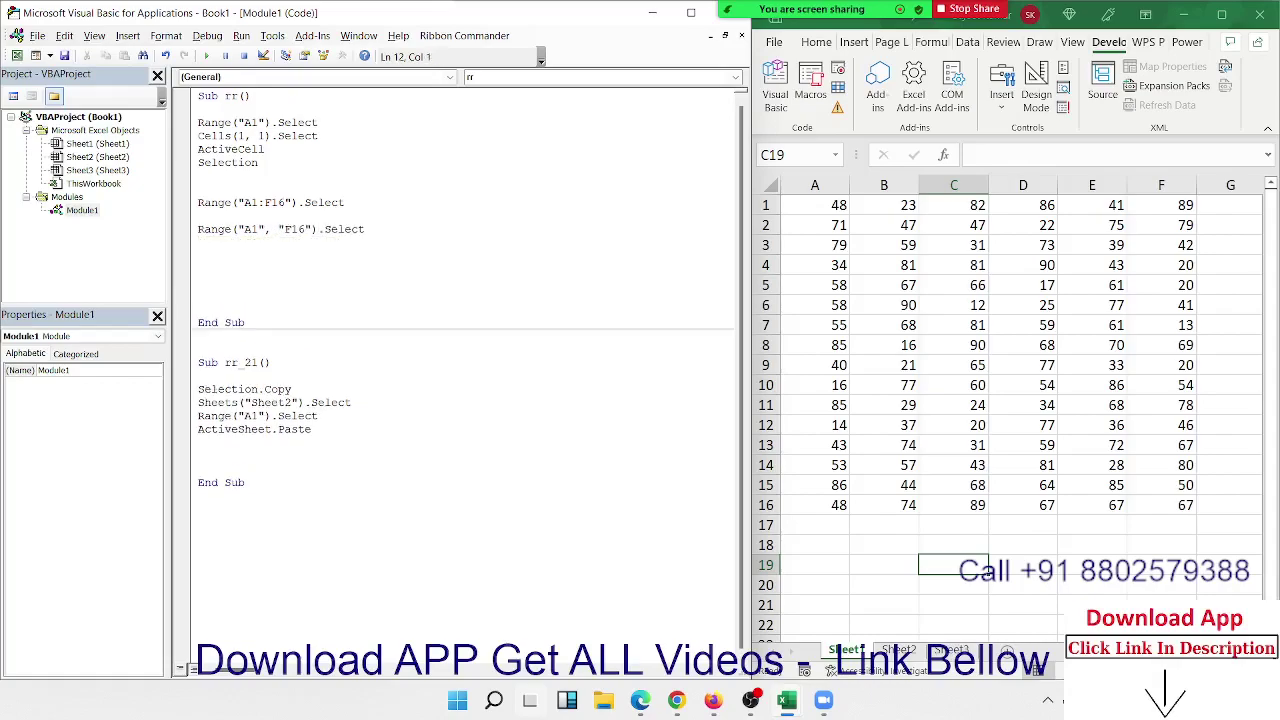
{"action": "left_click", "coordinate": [820, 206]}
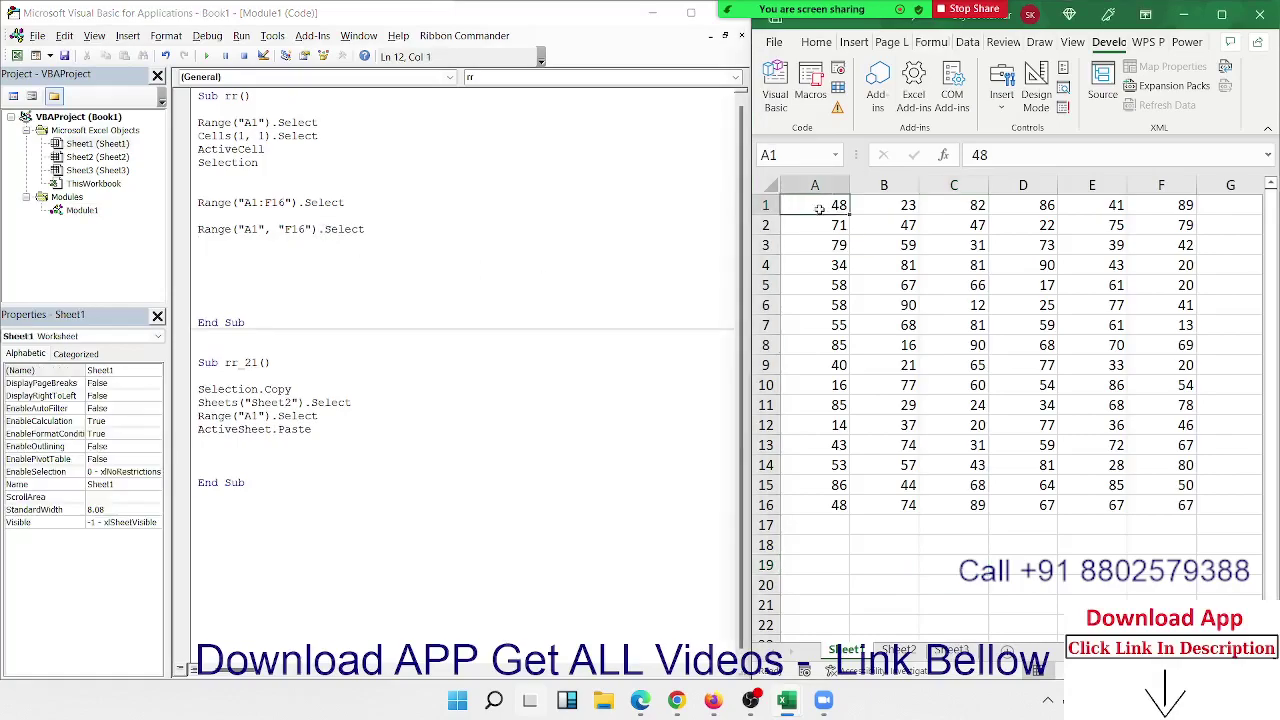
{"action": "left_click", "coordinate": [1185, 500], "text": "shift"}
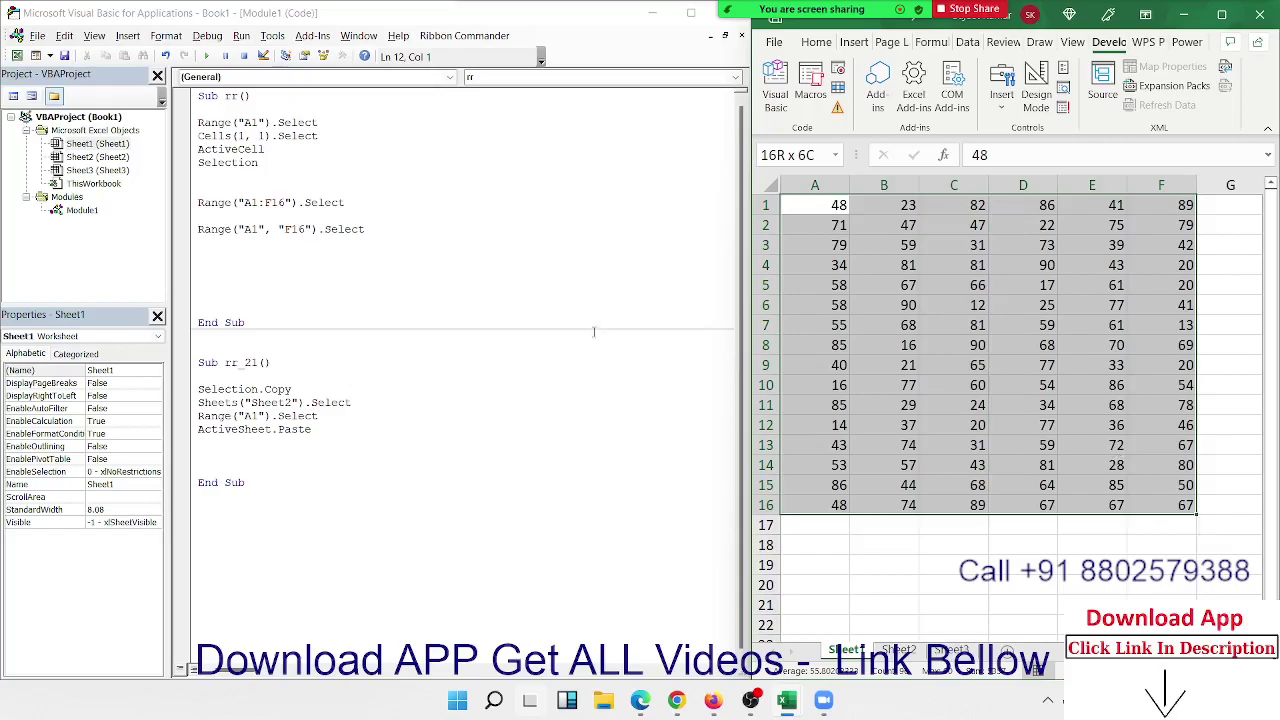
{"action": "left_click", "coordinate": [242, 269]}
- Type Range("A1").CurrentRegion.Select as a new line in the rr macro
{"action": "key", "text": "Return"}
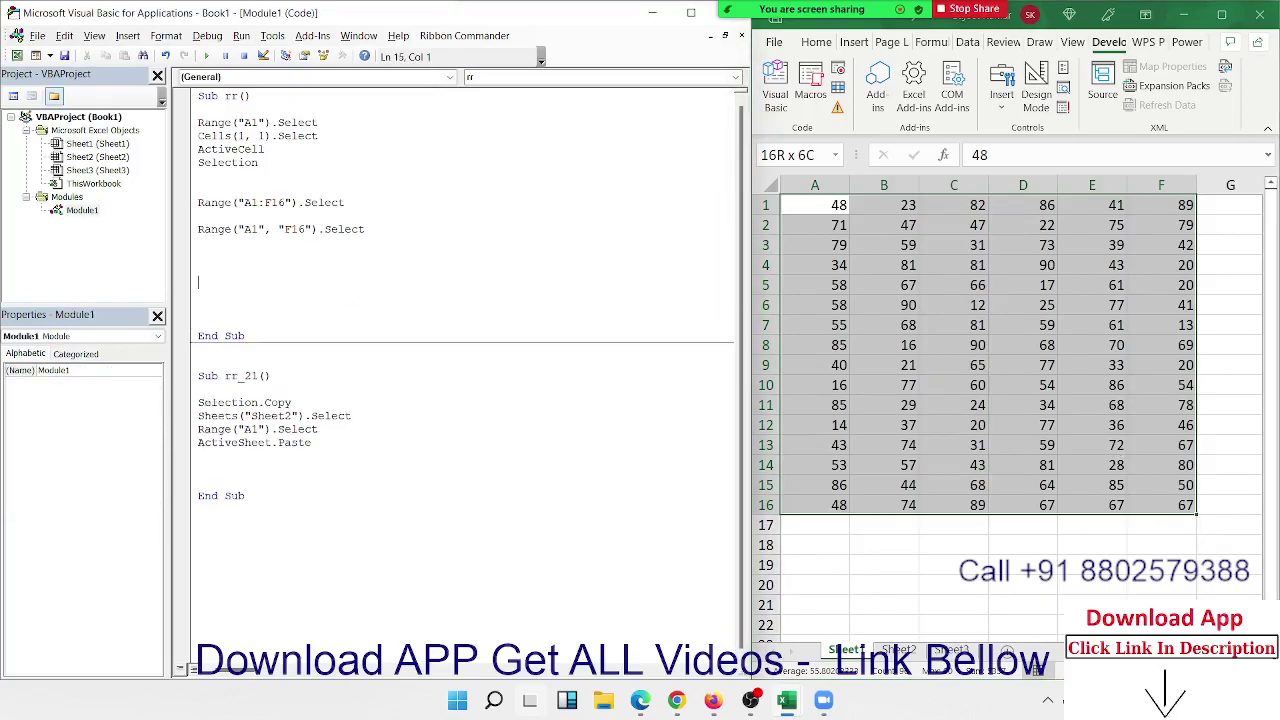
{"action": "type", "text": "rang"}
{"action": "type", "text": "e(\""}
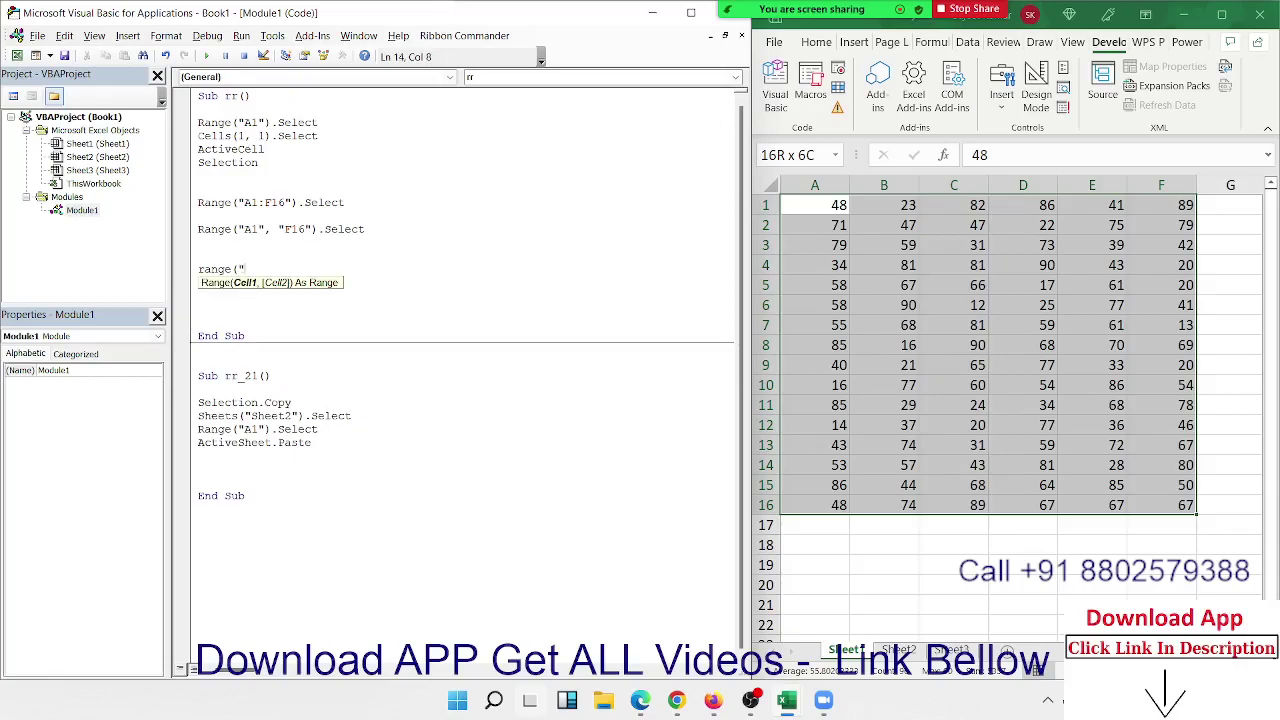
{"action": "type", "text": "A1\")"}
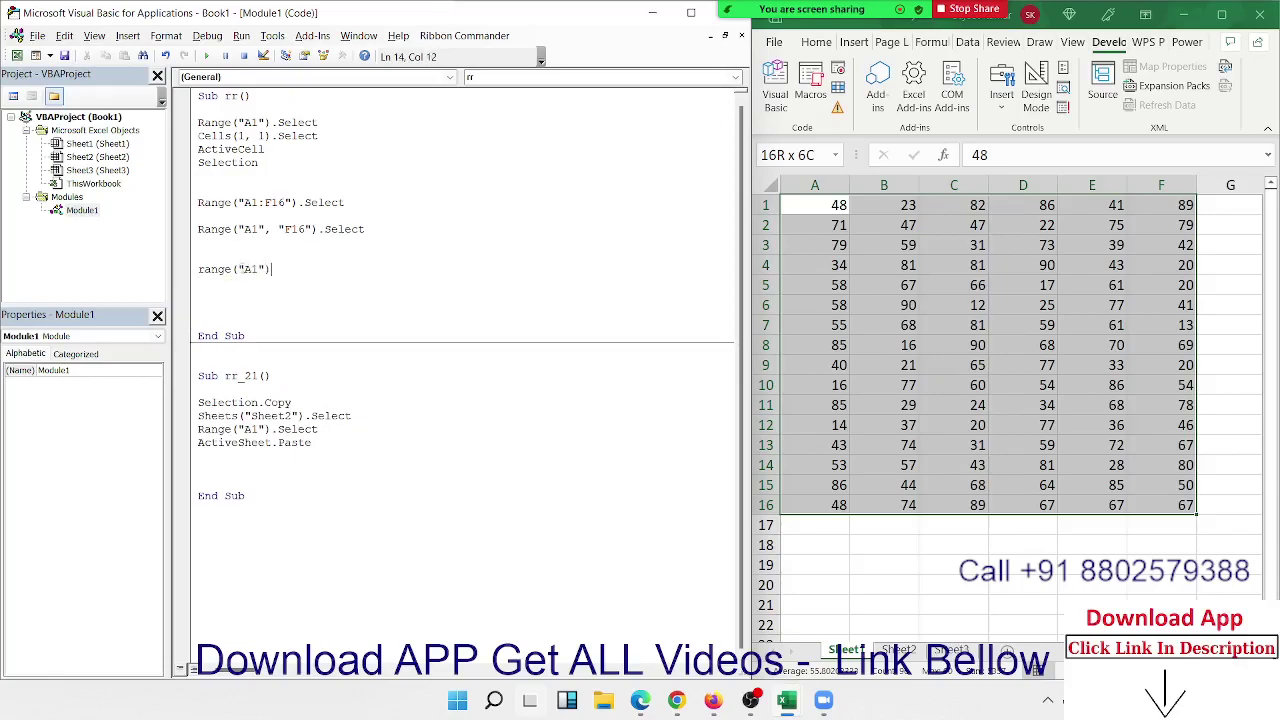
{"action": "type", "text": ".cu"}
{"action": "key", "text": "Down"}
{"action": "key", "text": "Tab"}
{"action": "type", "text": ".se"}
{"action": "key", "text": "Return"}
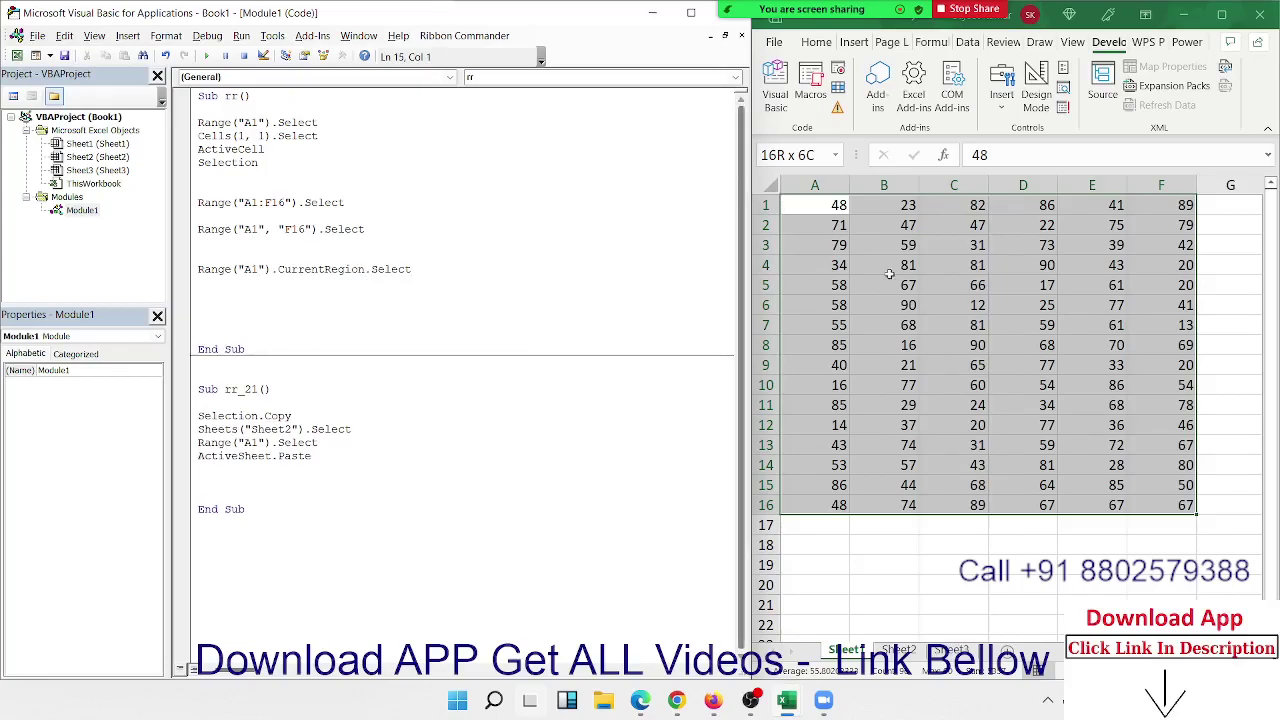
{"action": "left_click", "coordinate": [816, 42]}
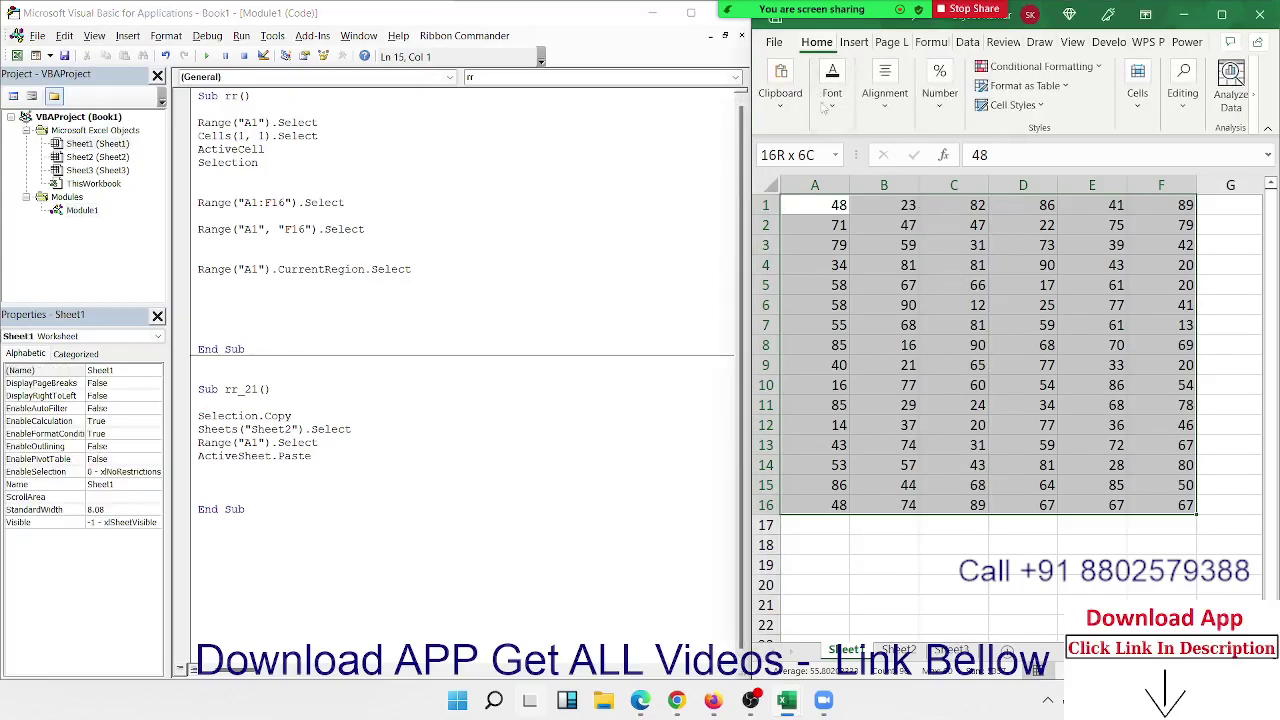
- Select the current region through Find & Select > Go To Special
{"action": "left_click", "coordinate": [1183, 108]}
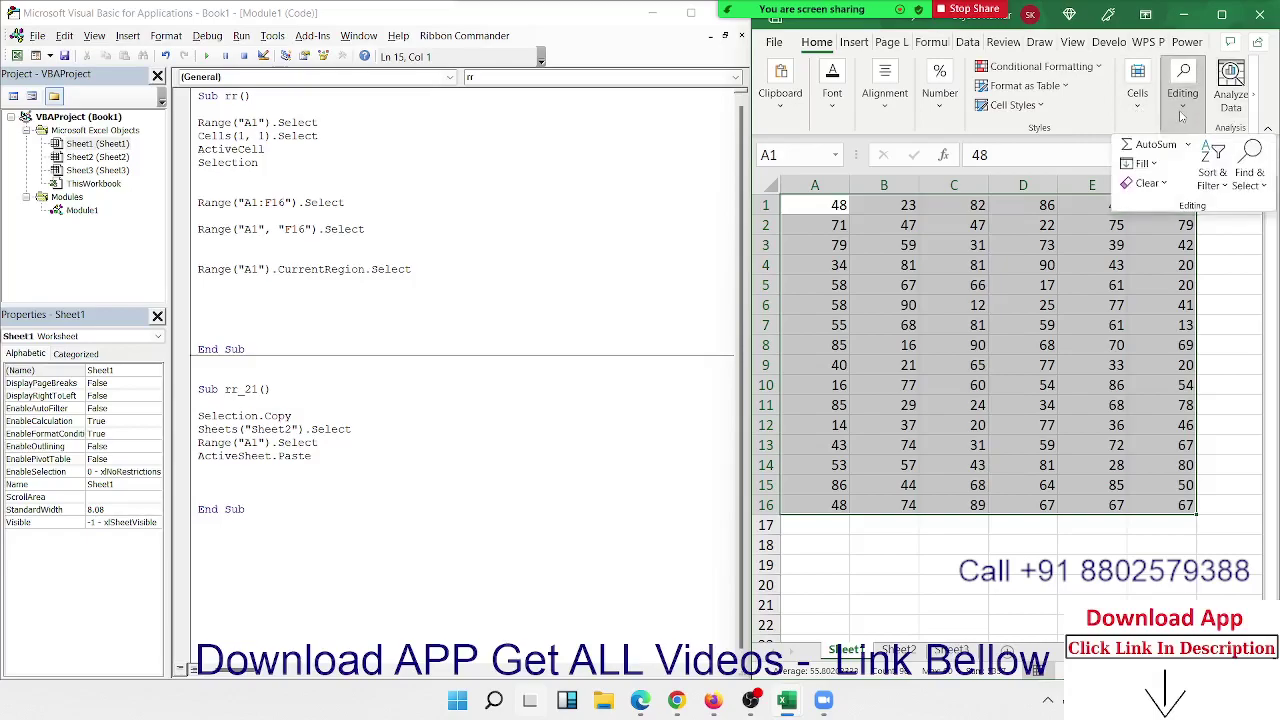
{"action": "left_click", "coordinate": [1240, 185]}
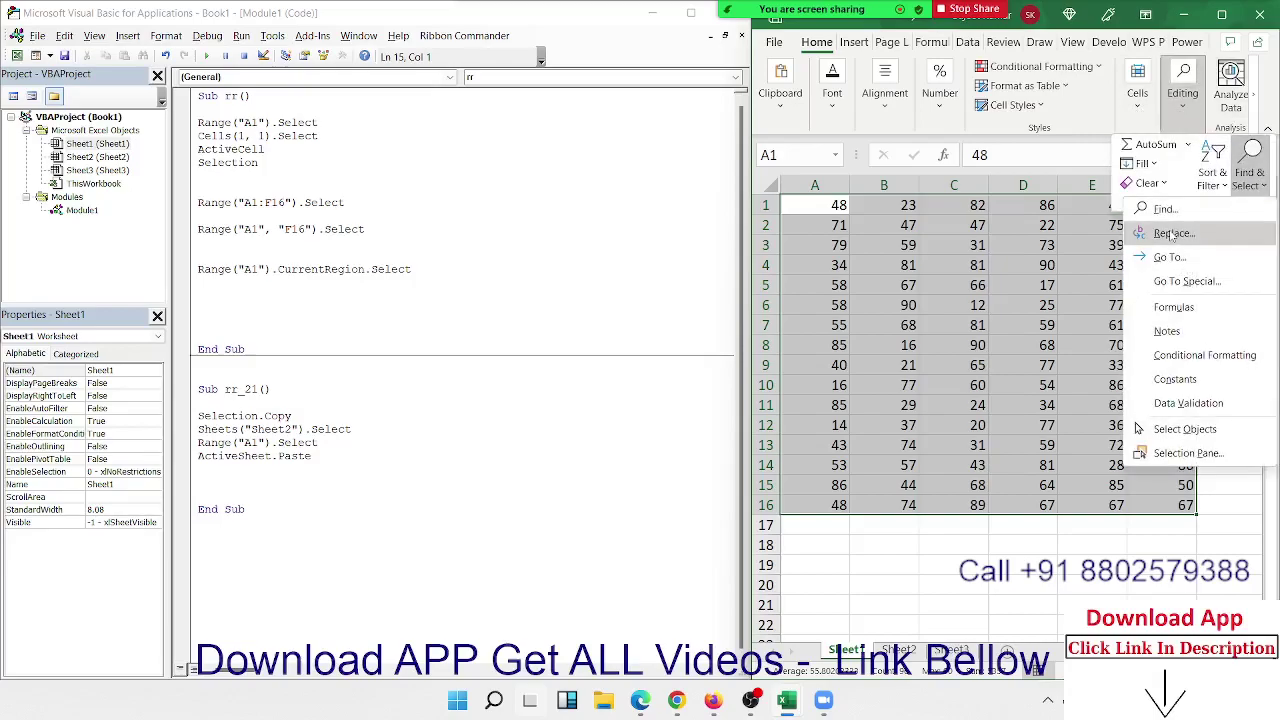
{"action": "left_click", "coordinate": [1180, 283]}
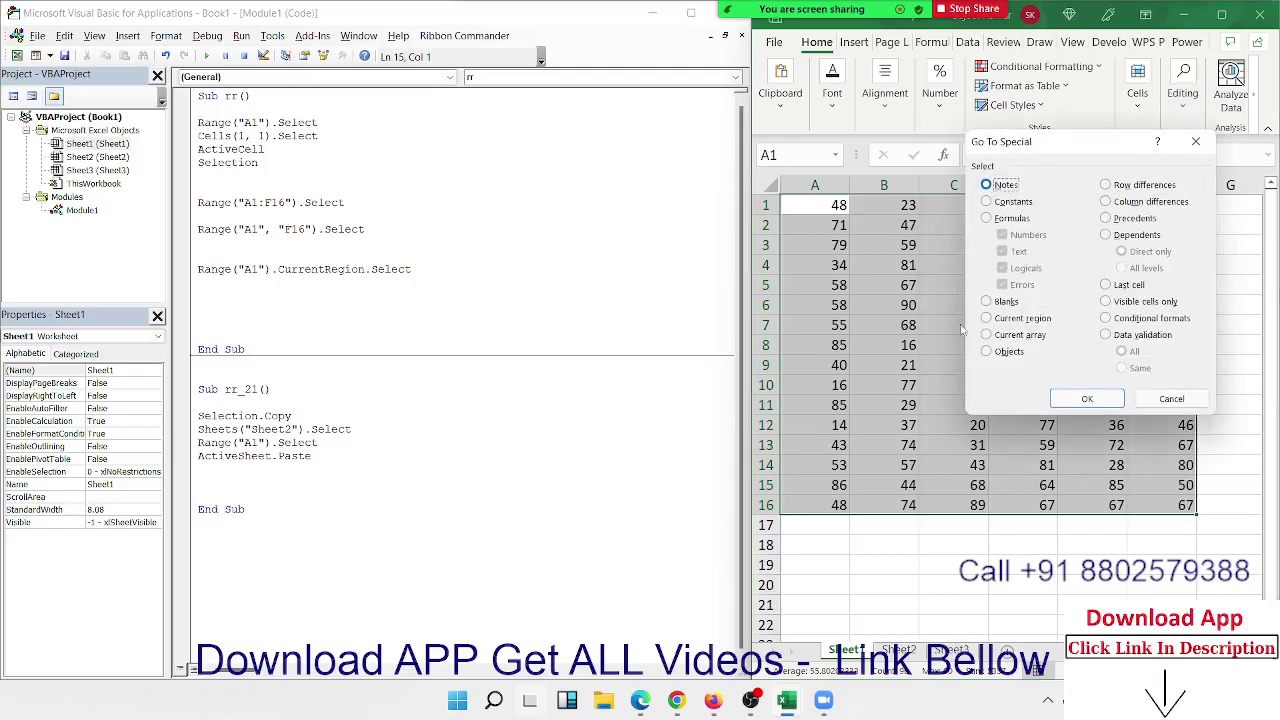
{"action": "left_click", "coordinate": [1010, 319]}
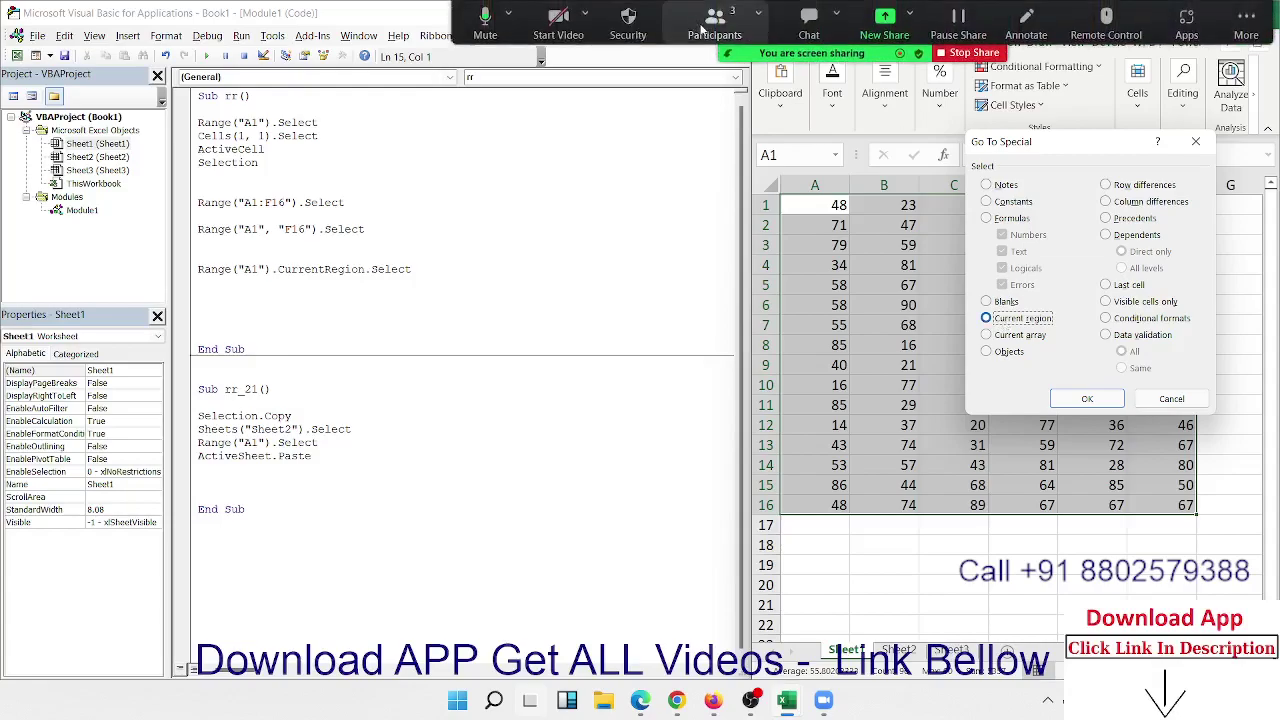
{"action": "left_click", "coordinate": [713, 30]}
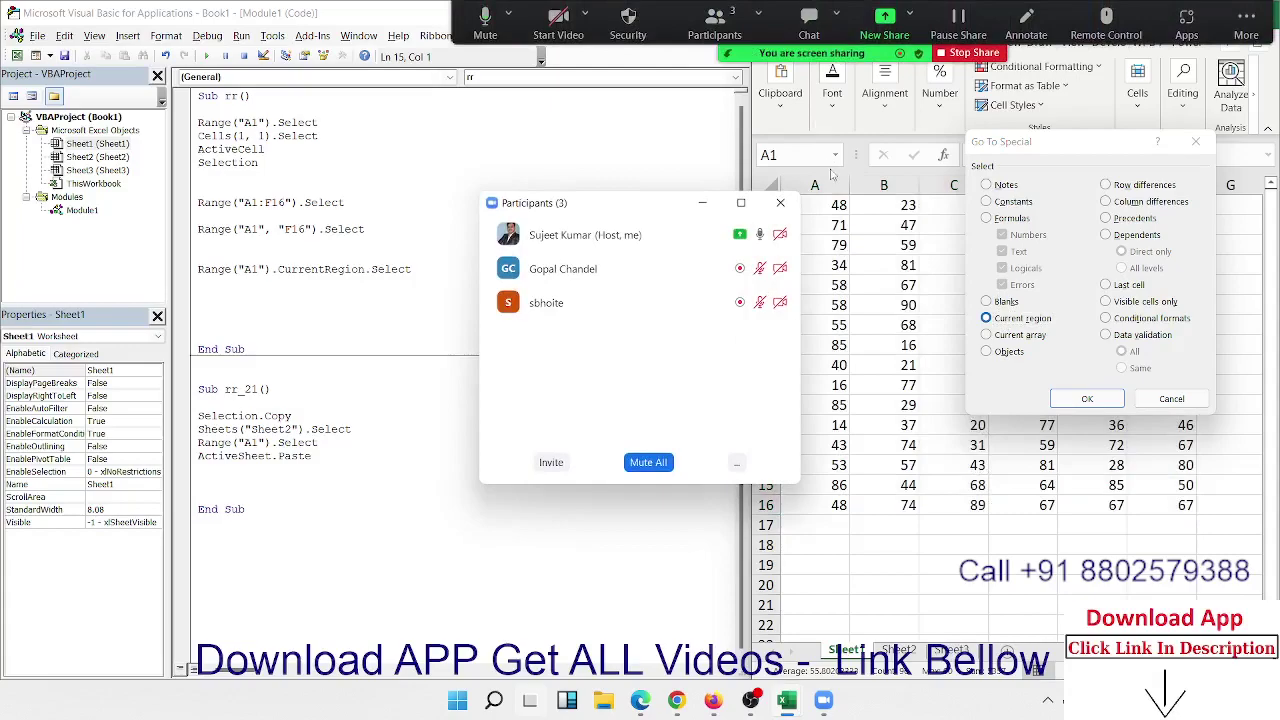
{"action": "left_click", "coordinate": [780, 202]}
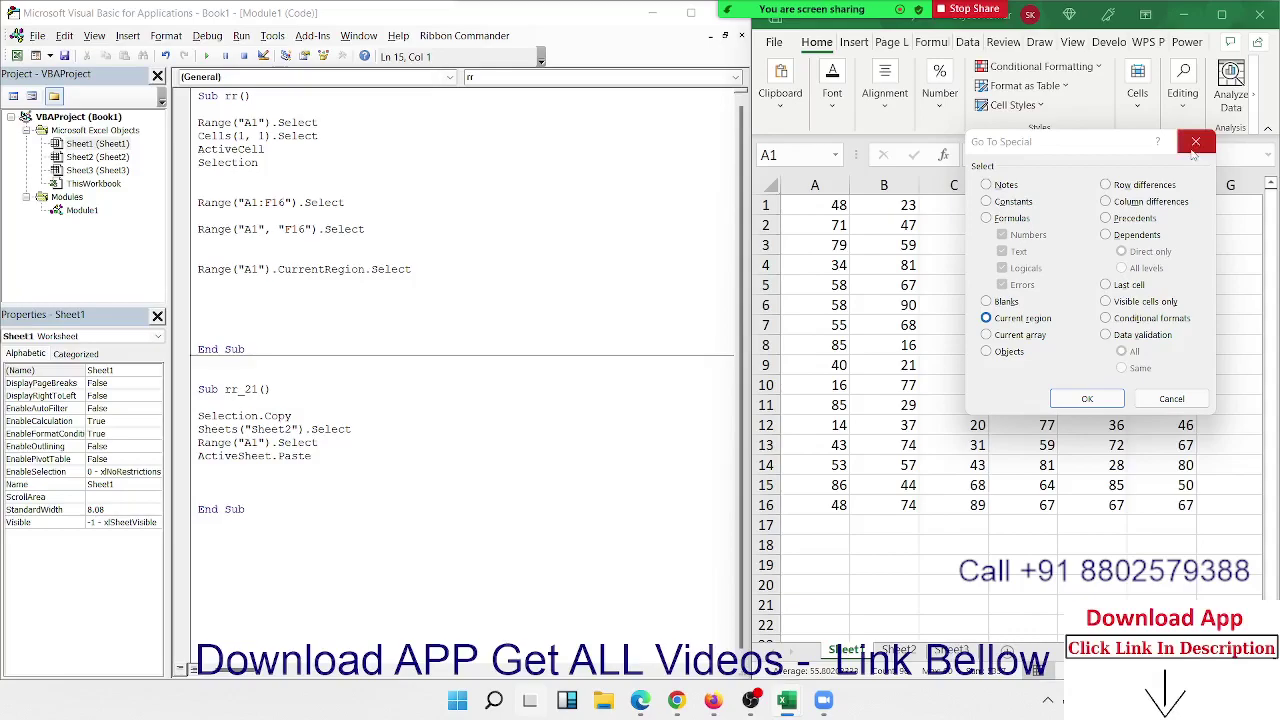
{"action": "key", "text": "Return"}
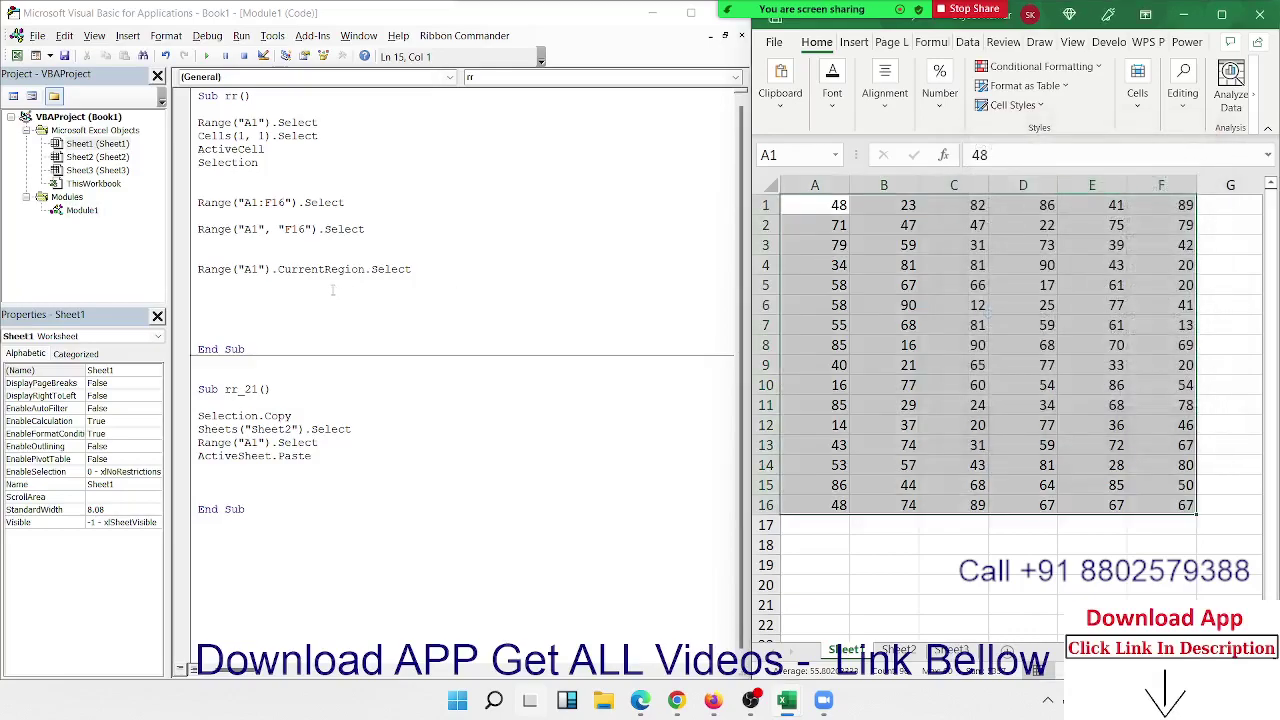
- Pick B6, select the whole sheet with the Select All corner, then return to rr's code
{"action": "left_click", "coordinate": [878, 309]}
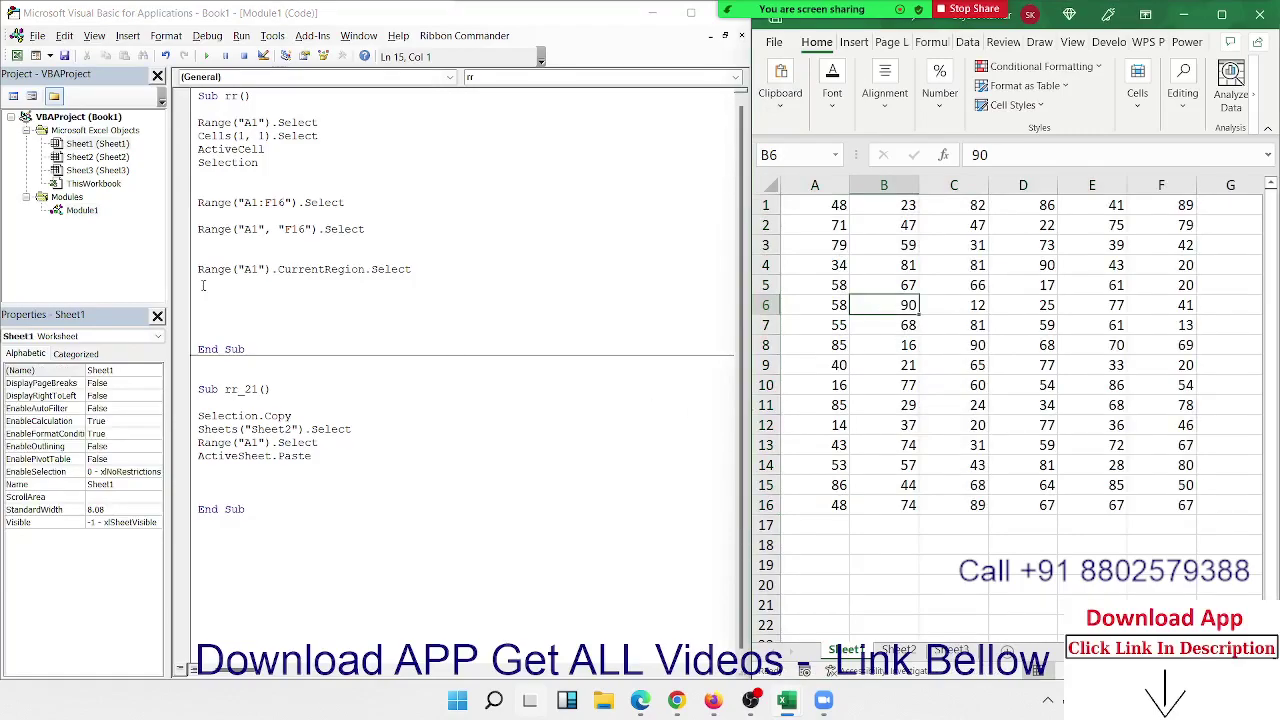
{"action": "left_click", "coordinate": [777, 186]}
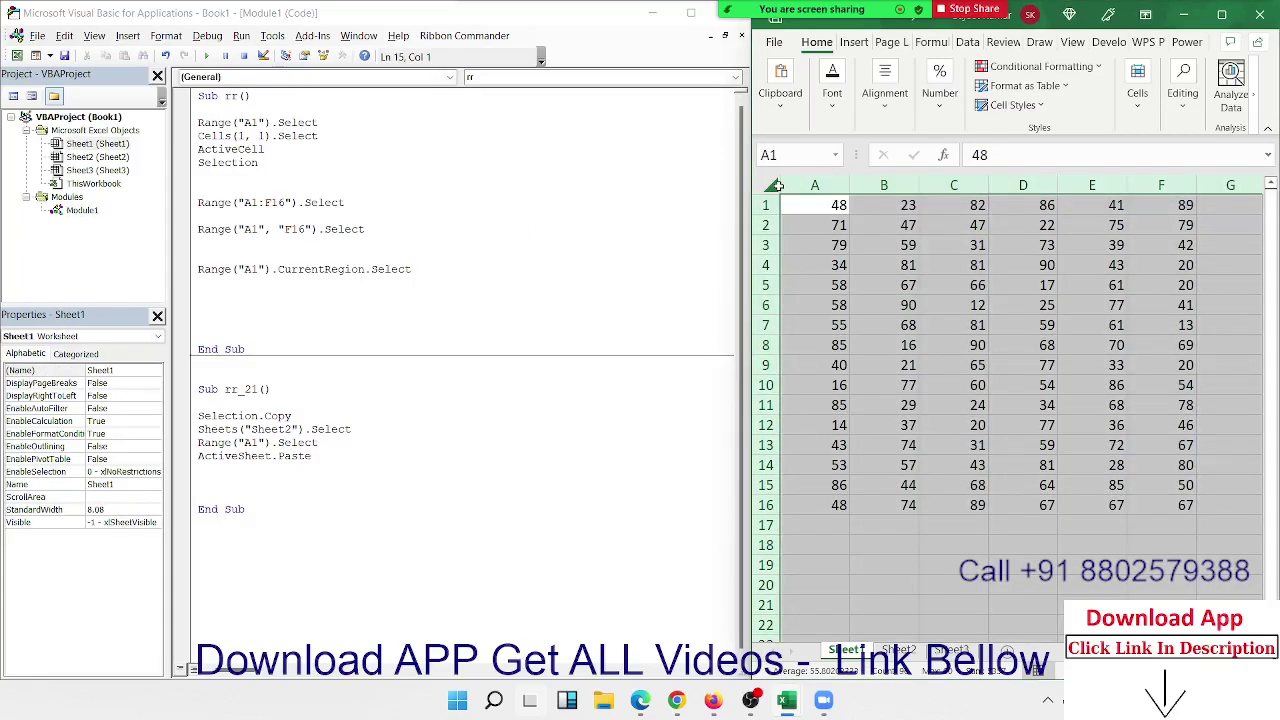
{"action": "left_click", "coordinate": [771, 185]}
{"action": "left_click", "coordinate": [230, 287]}
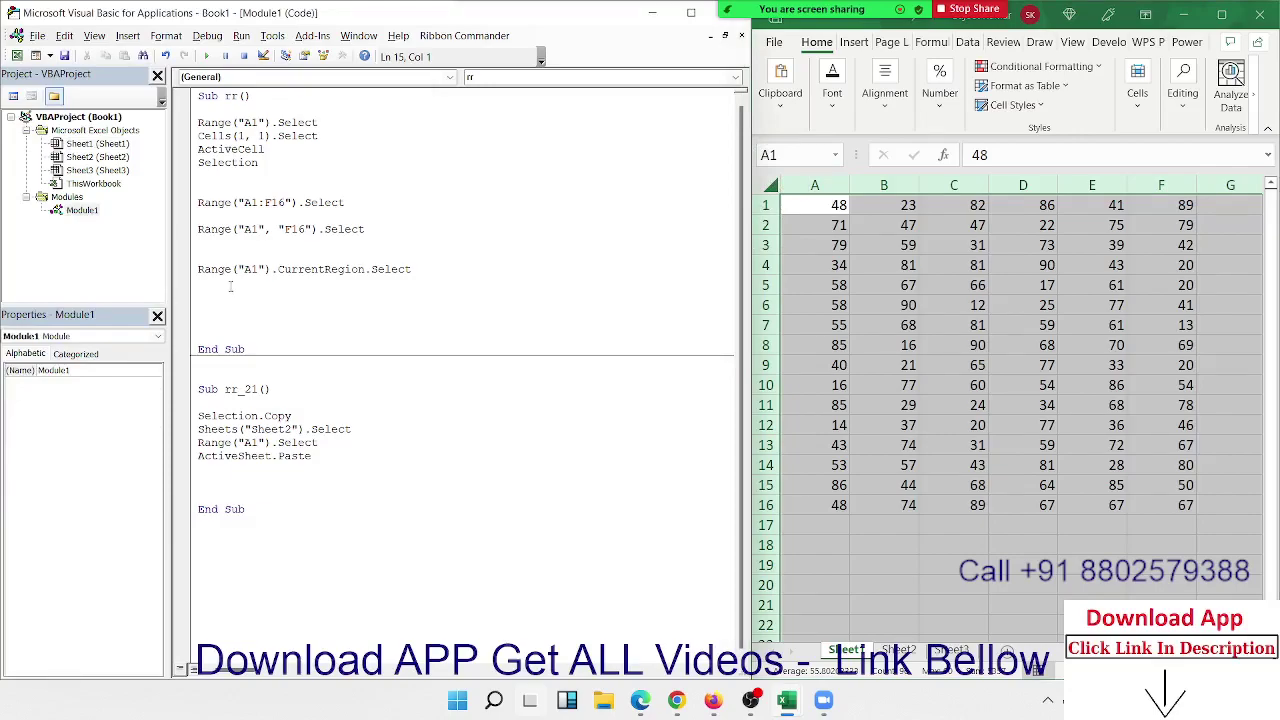
- Add a Cells.Select line after Range("A1").CurrentRegion.Select in the rr macro
{"action": "type", "text": "cells"}
{"action": "type", "text": ".se"}
{"action": "key", "text": "Tab"}
{"action": "key", "text": "Return"}
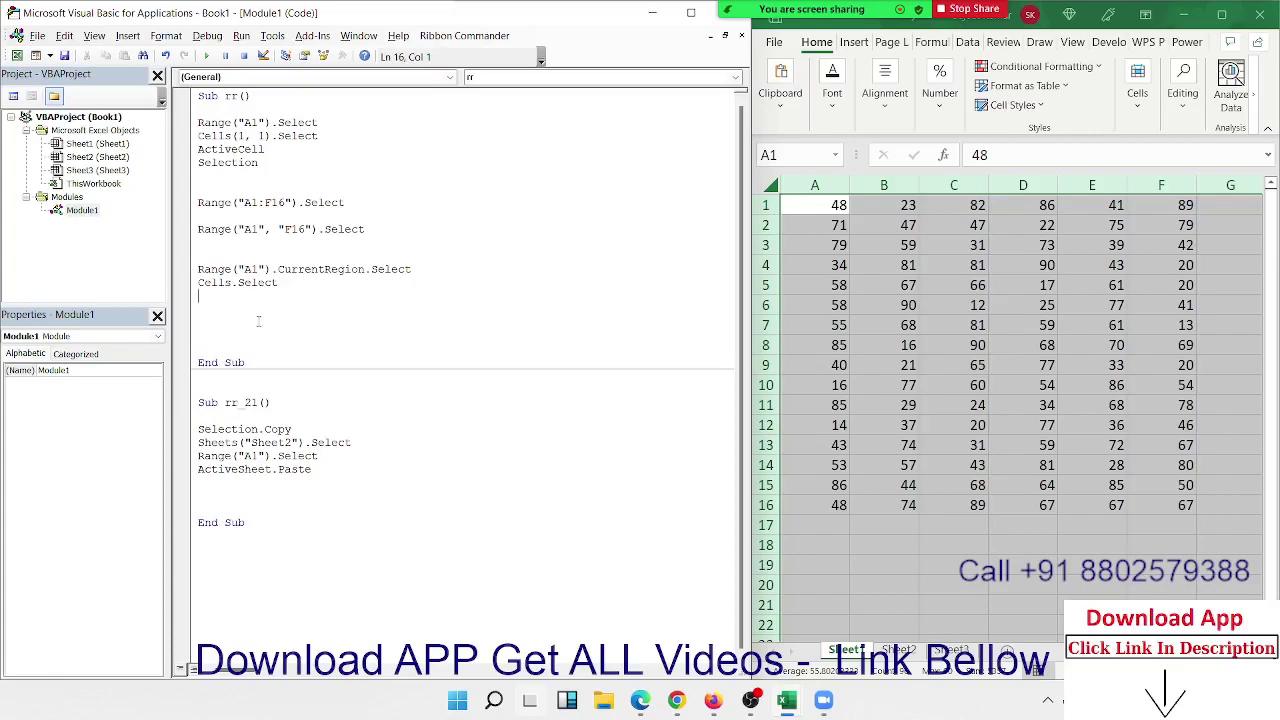
- Check the data on Sheet2 and Sheet1, then return to the blank line below Cells.Select
{"action": "left_click", "coordinate": [832, 205]}
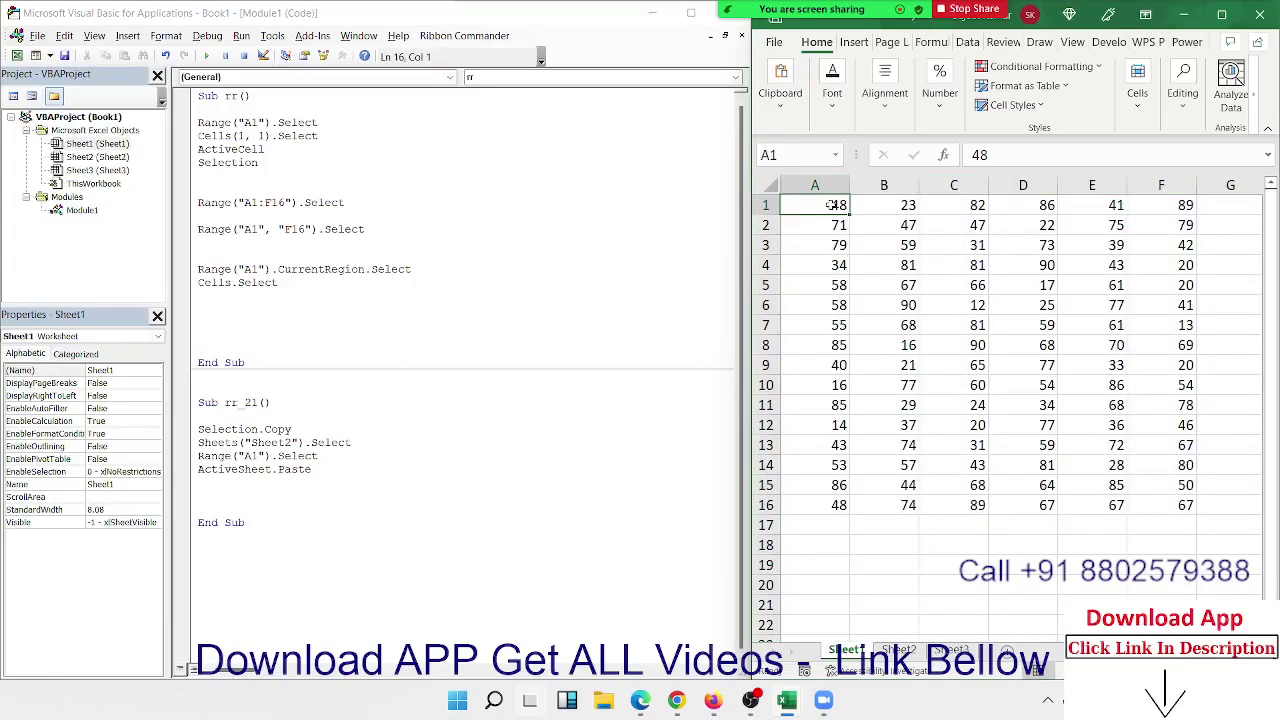
{"action": "right_click", "coordinate": [765, 345]}
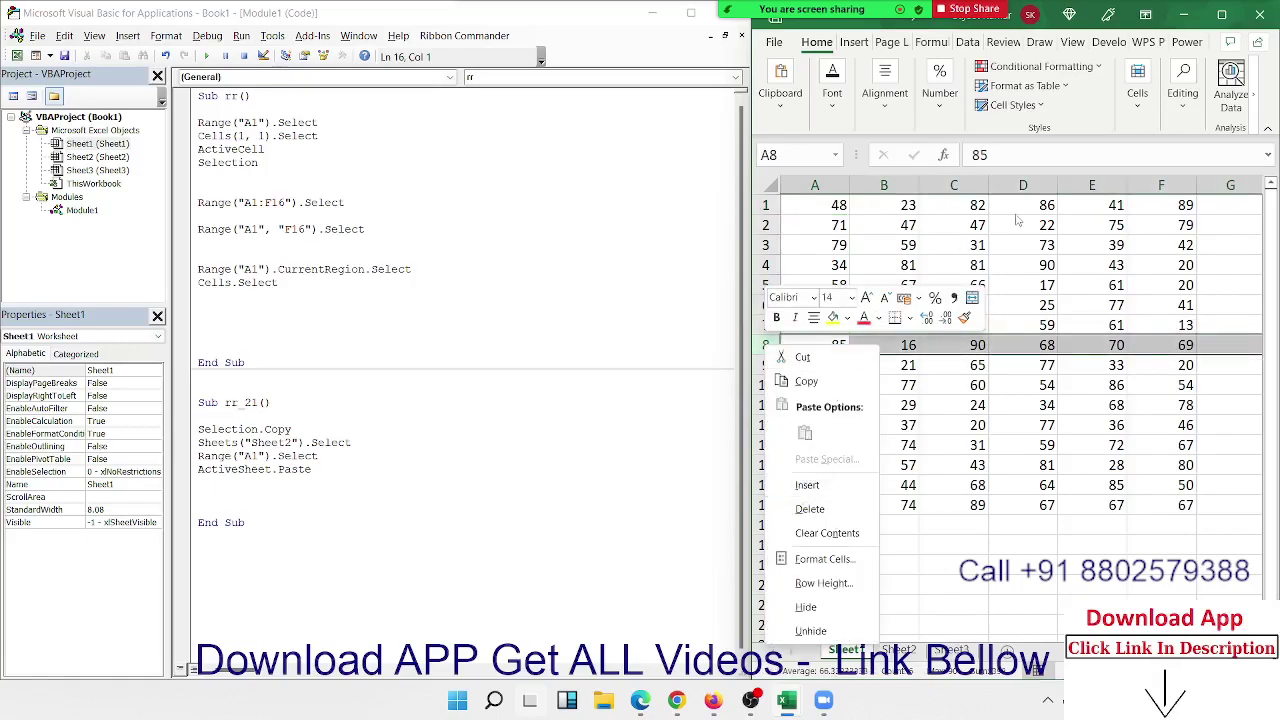
{"action": "left_click", "coordinate": [1013, 219]}
{"action": "left_click", "coordinate": [1012, 213]}
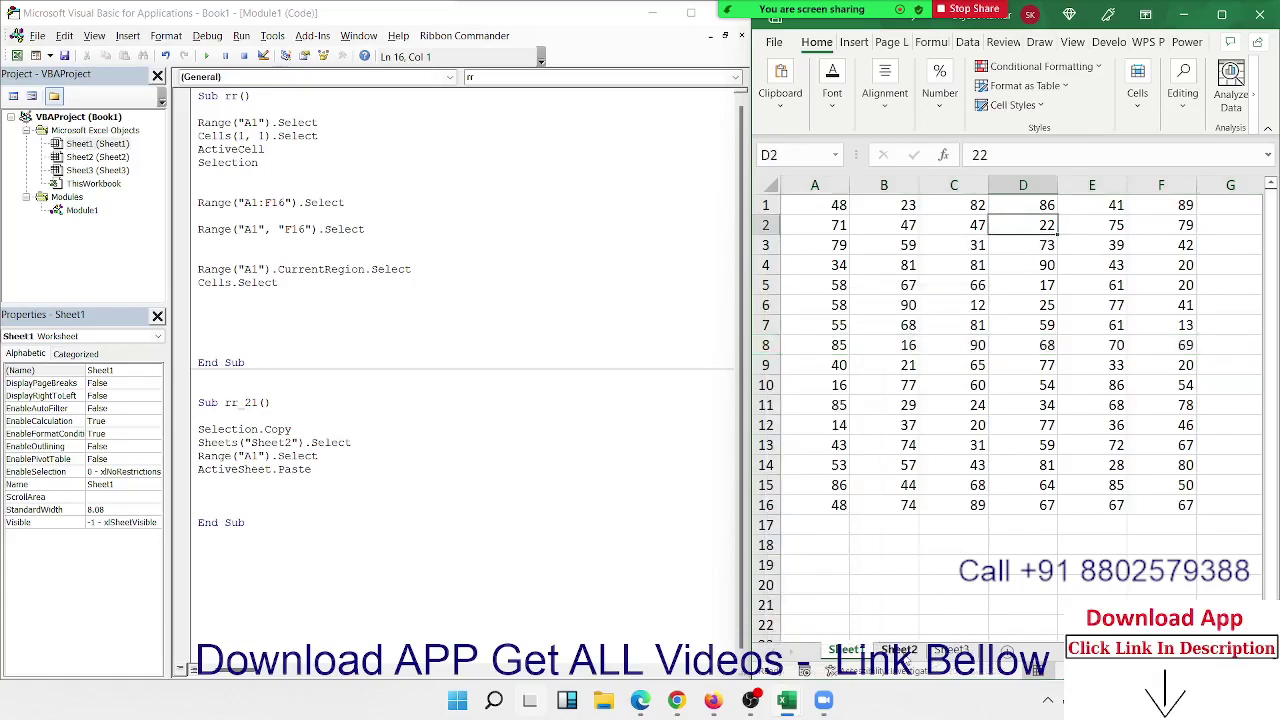
{"action": "left_click", "coordinate": [905, 651]}
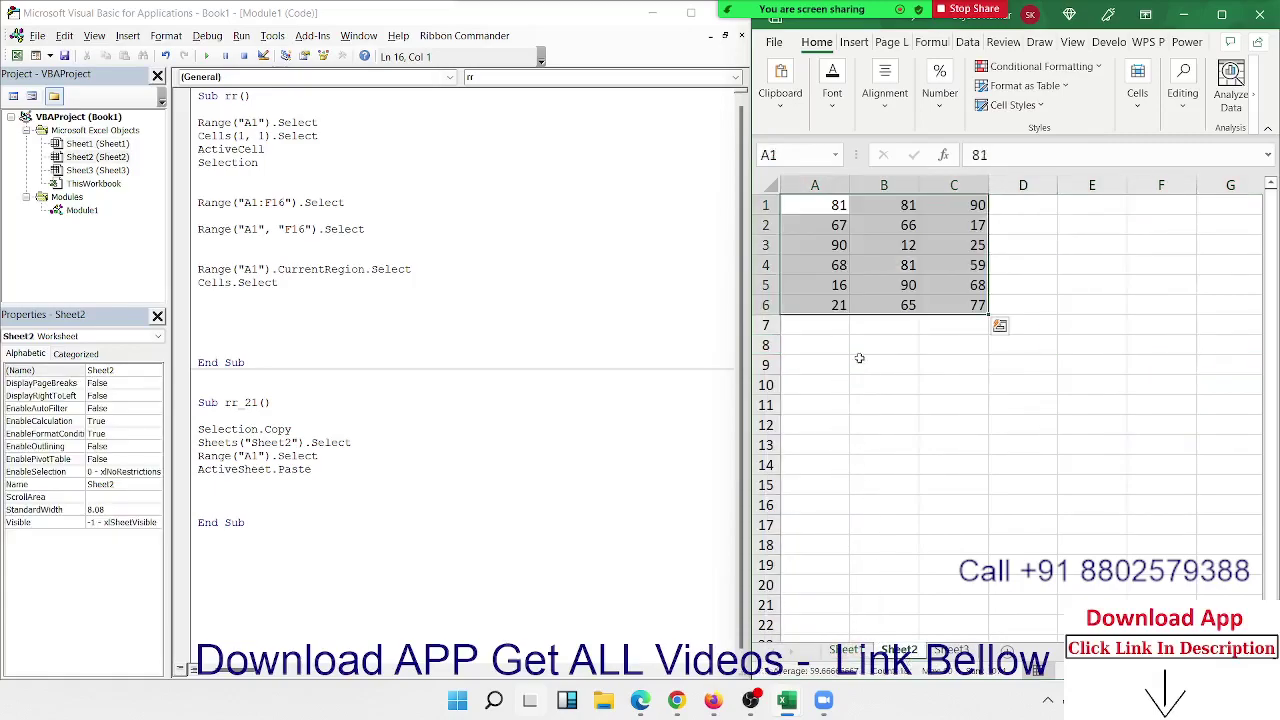
{"action": "left_click", "coordinate": [845, 651]}
{"action": "left_click", "coordinate": [232, 318]}
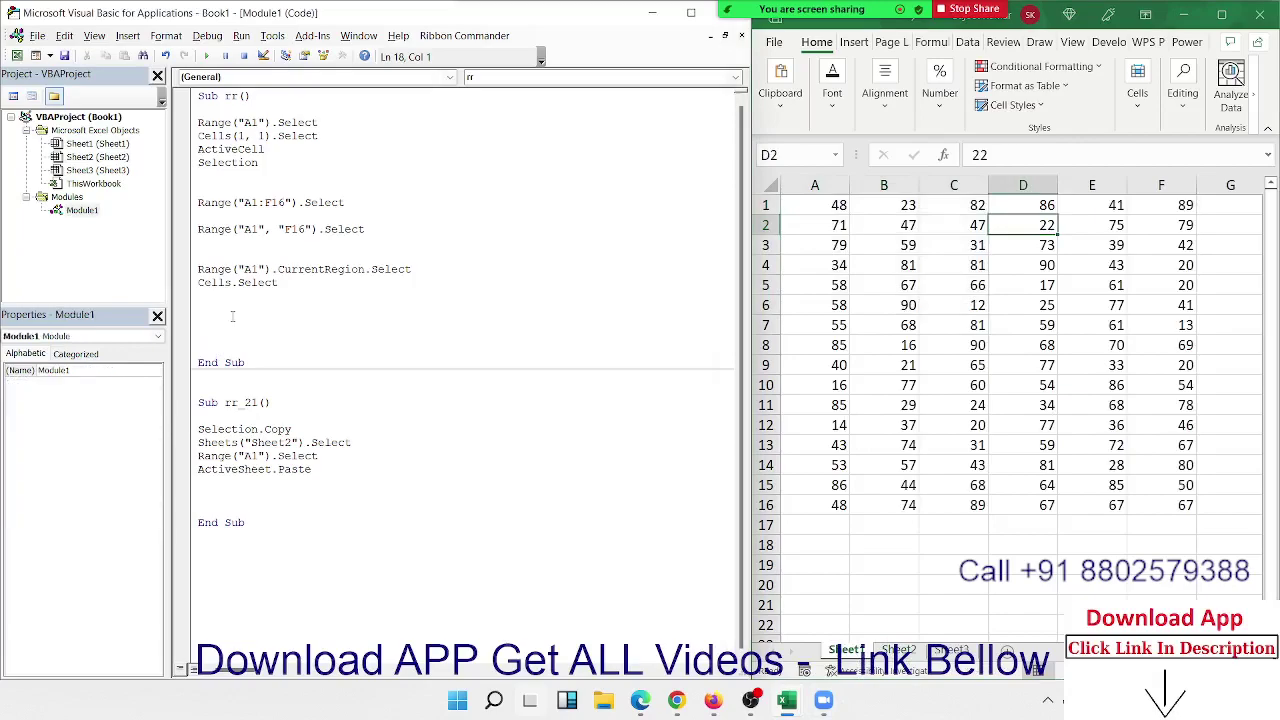
- Add a Sheets("Sheet2").Select line and begin Range("A1").CurrentRegion on the next line
{"action": "type", "text": "sheets"}
{"action": "type", "text": "("}
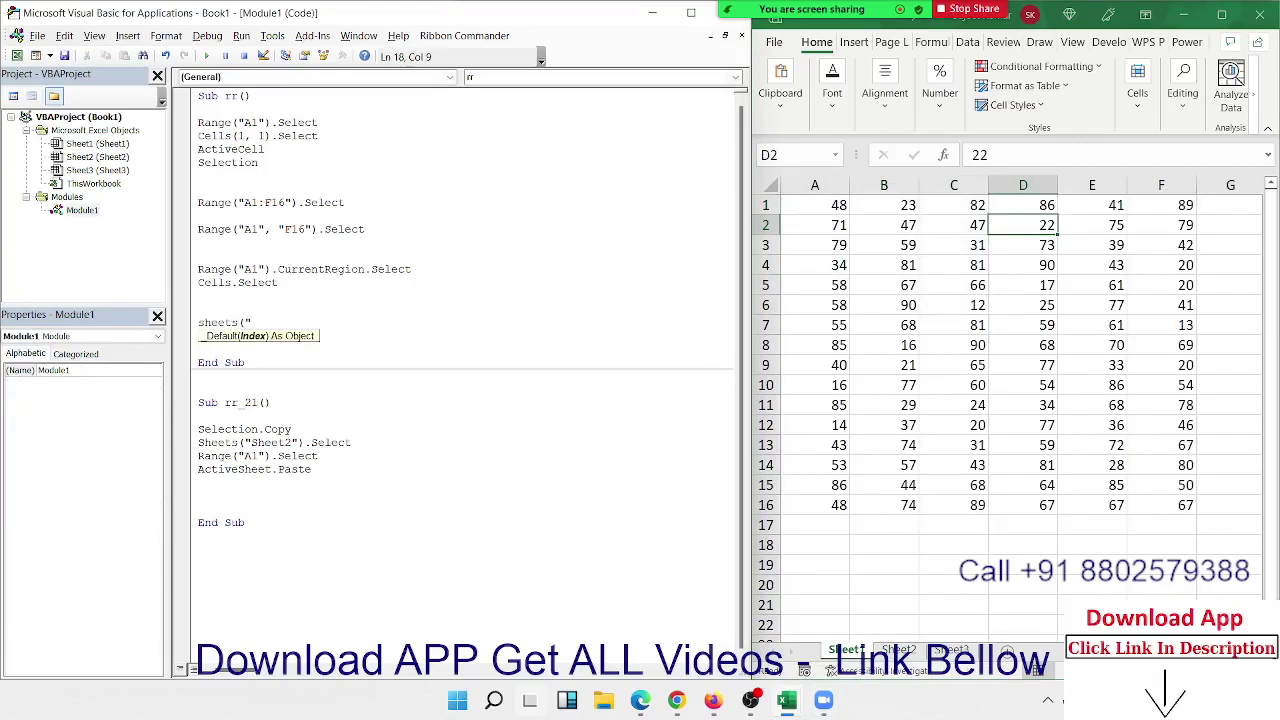
{"action": "type", "text": "Sheet"}
{"action": "type", "text": "2\")"}
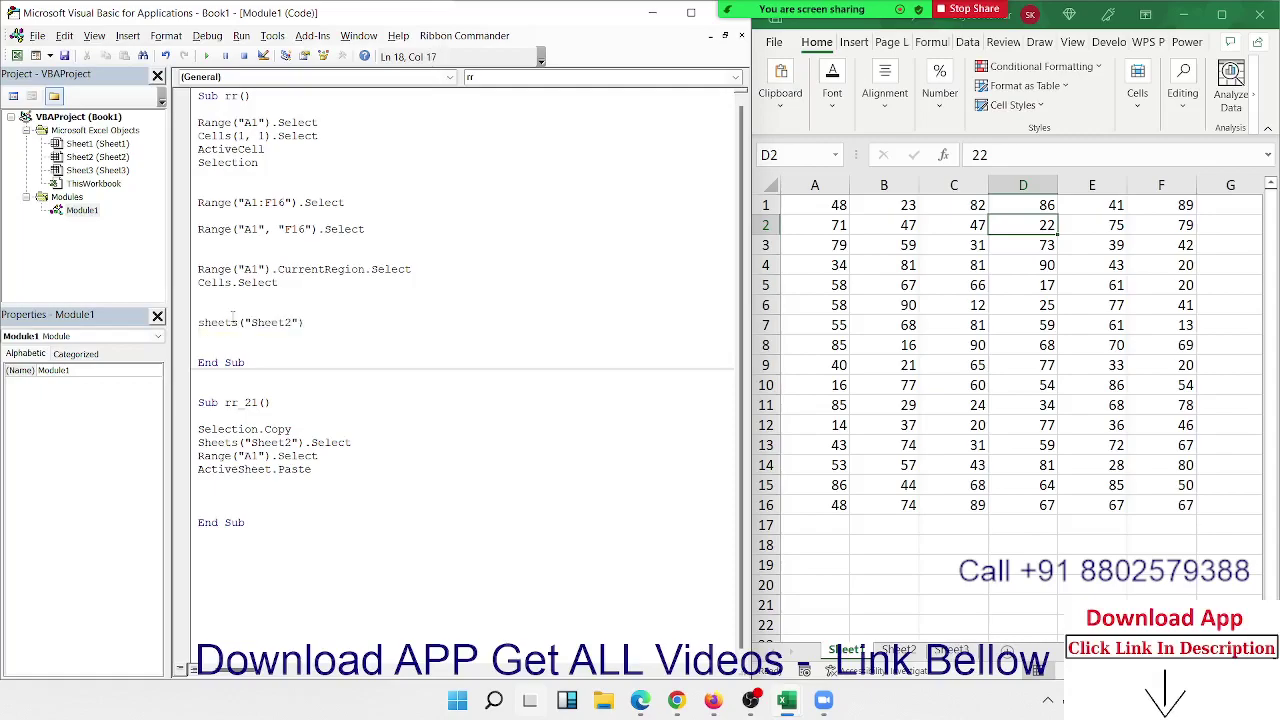
{"action": "type", "text": ".sele"}
{"action": "type", "text": "ct"}
{"action": "key", "text": "Return"}
{"action": "type", "text": "ra"}
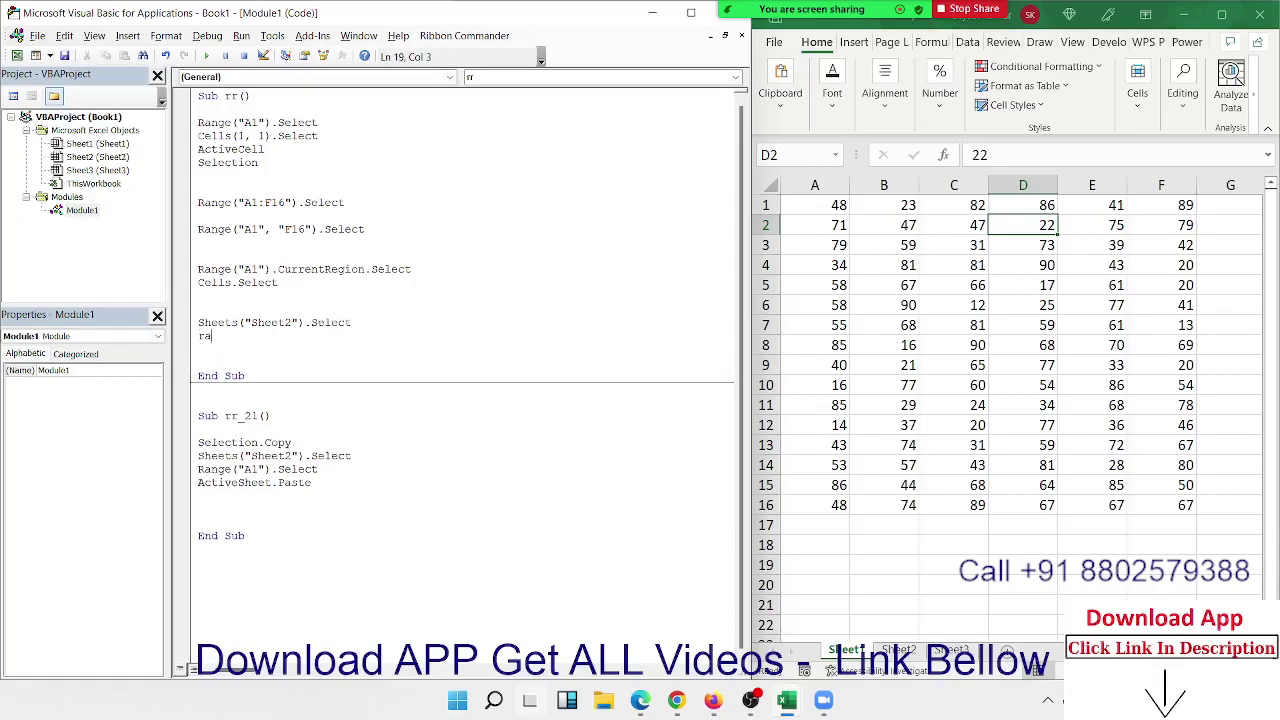
{"action": "type", "text": "nge("}
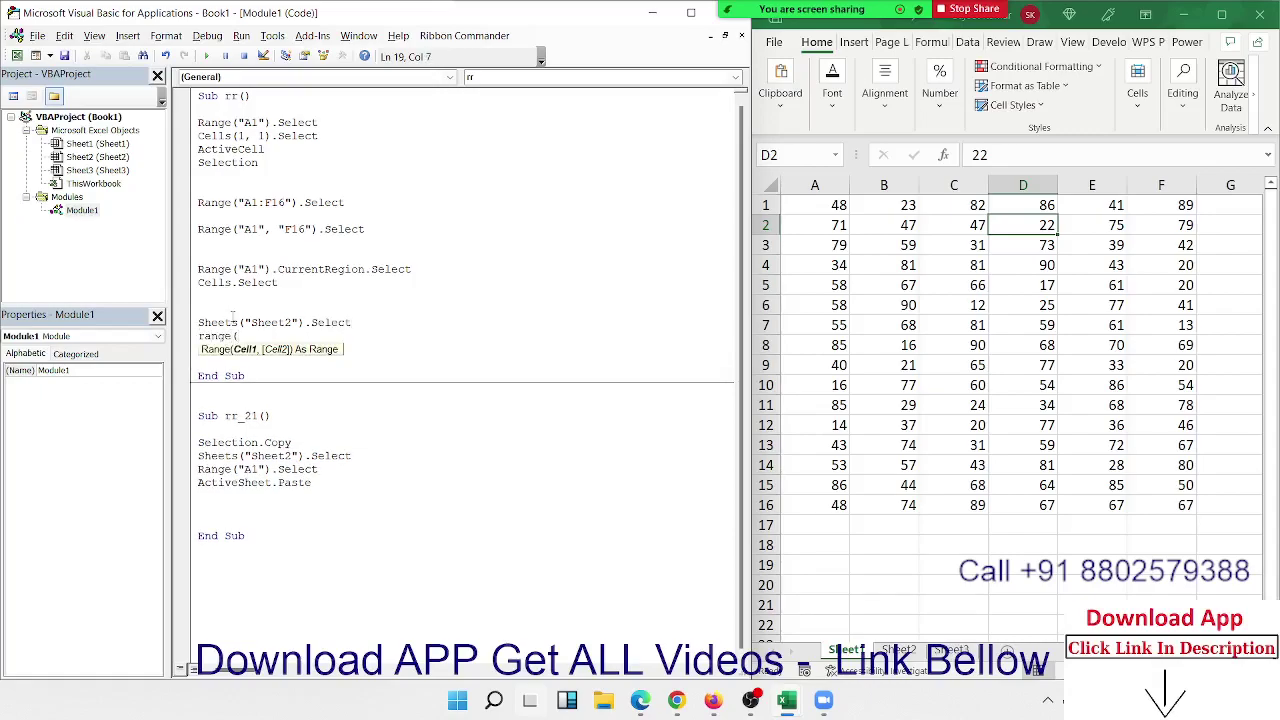
{"action": "type", "text": "\"A1\""}
{"action": "type", "text": ").c"}
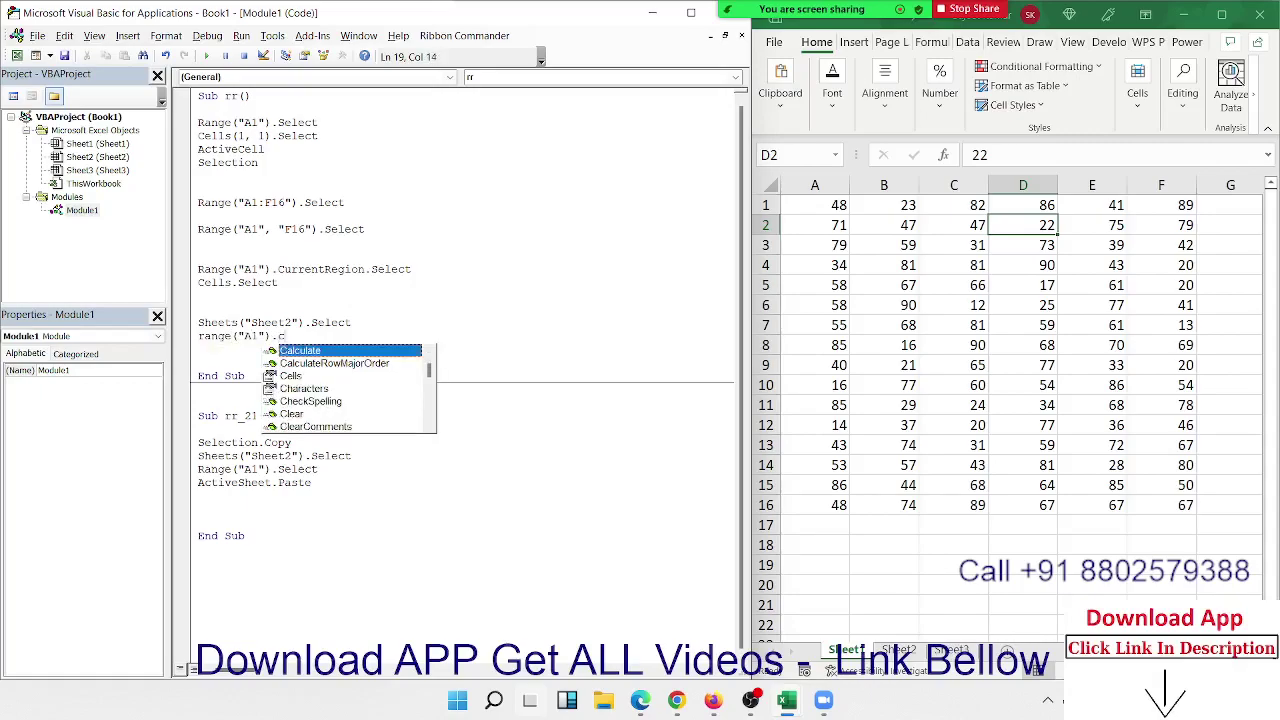
{"action": "type", "text": "u"}
{"action": "key", "text": "Down"}
{"action": "key", "text": "Tab"}
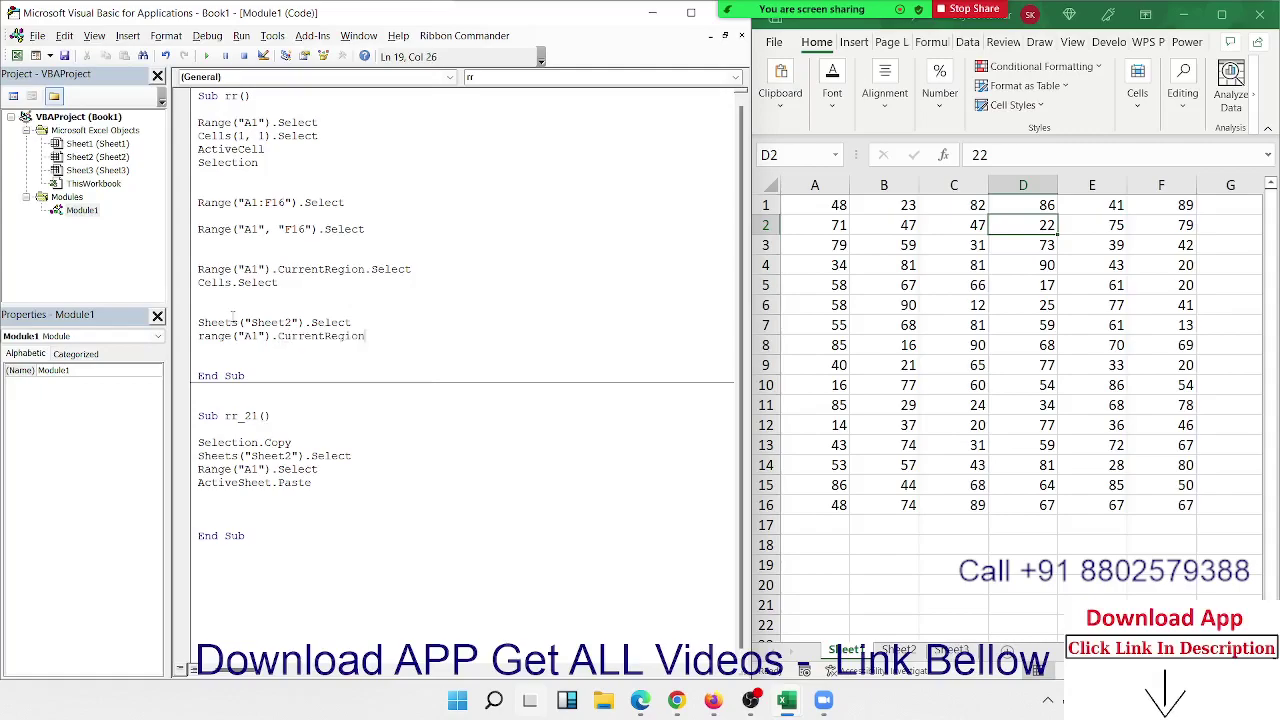
- Replace the mistaken .Copy with .Select to finish Range("A1").CurrentRegion.Select, then return to the Sheets line
{"action": "type", "text": "."}
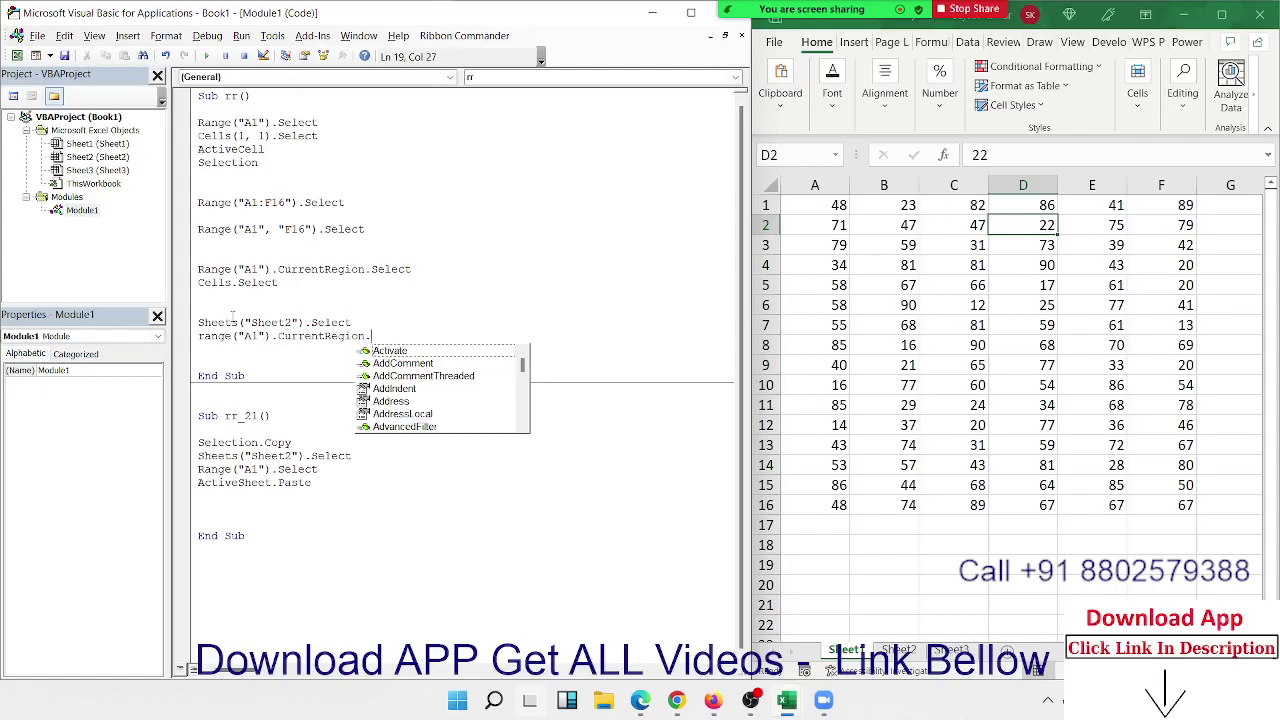
{"action": "type", "text": "cop"}
{"action": "key", "text": "Tab"}
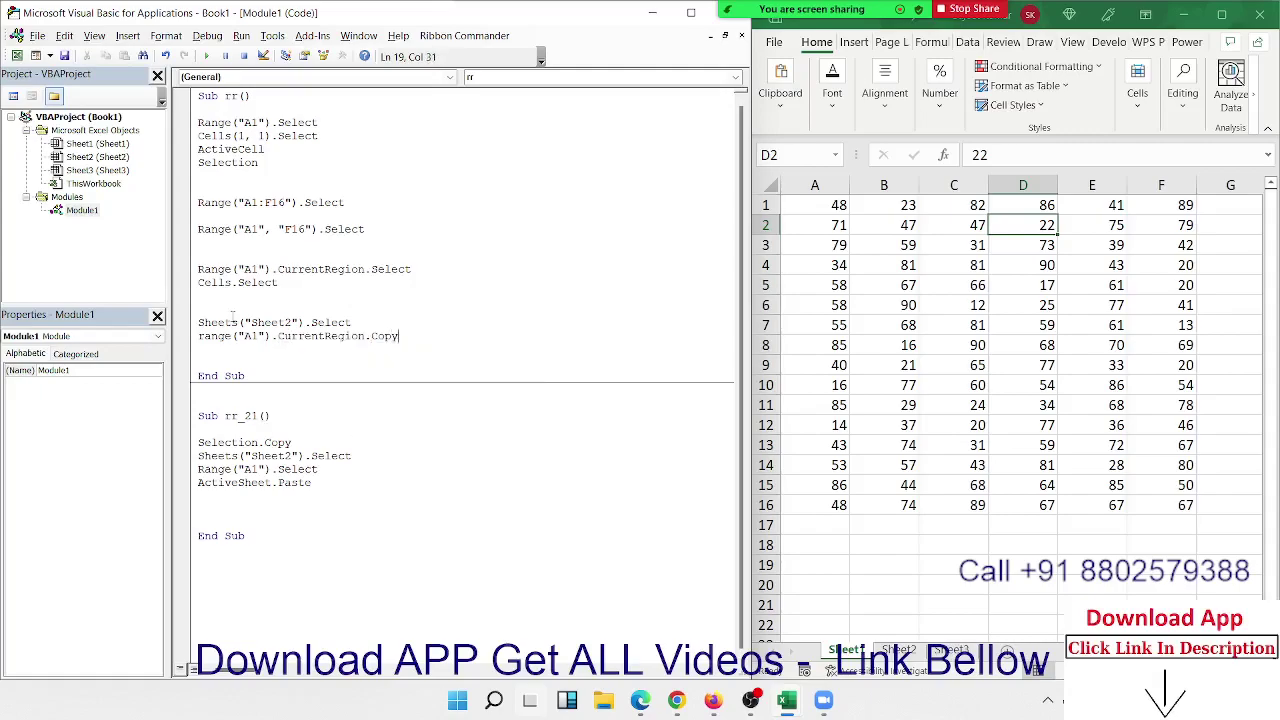
{"action": "key", "text": "BackSpace"}
{"action": "key", "text": "BackSpace"}
{"action": "key", "text": "BackSpace"}
{"action": "key", "text": "BackSpace"}
{"action": "key", "text": "BackSpace"}
{"action": "type", "text": ".s"}
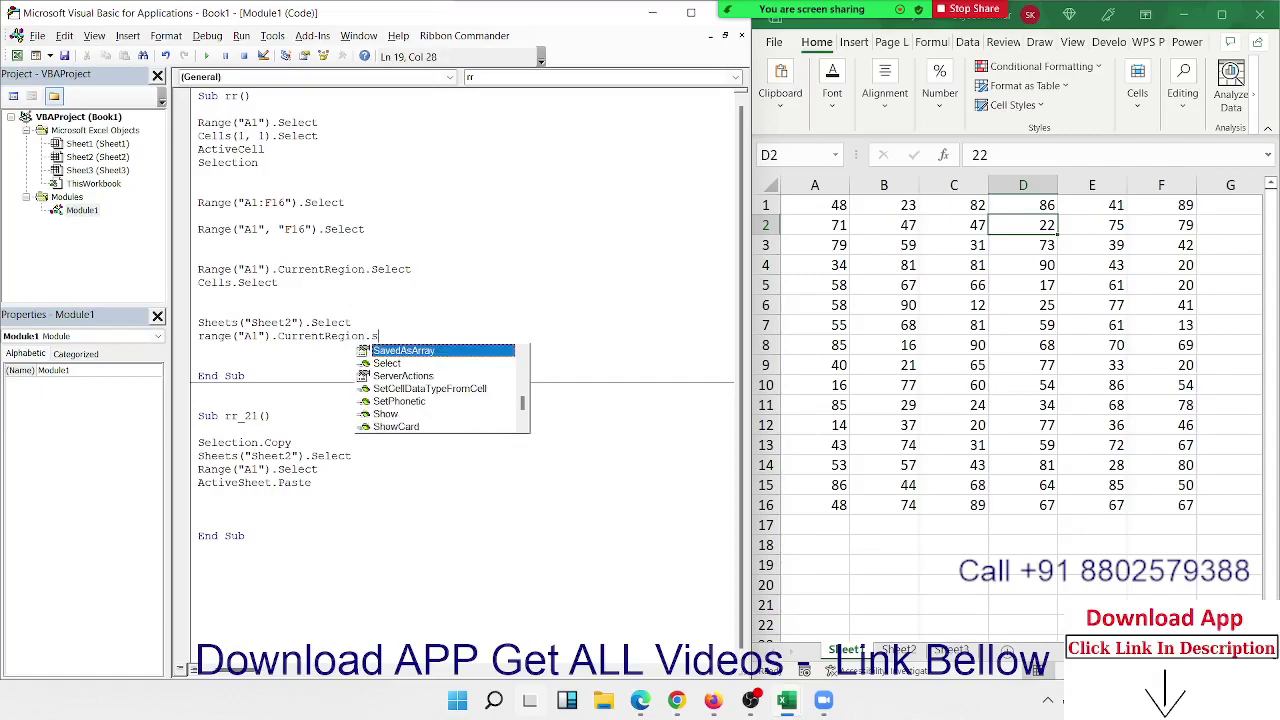
{"action": "type", "text": "l"}
{"action": "type", "text": "e"}
{"action": "key", "text": "Tab"}
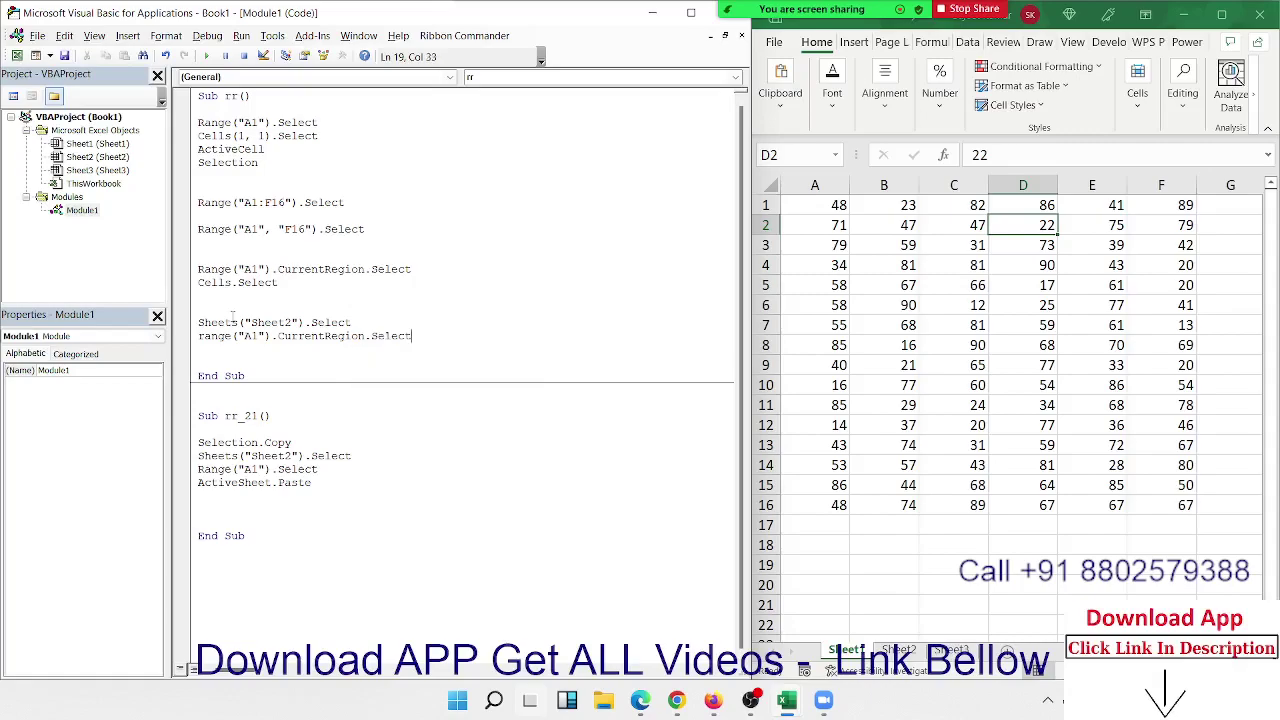
{"action": "key", "text": "Return"}
{"action": "key", "text": "Up"}
{"action": "key", "text": "Up"}
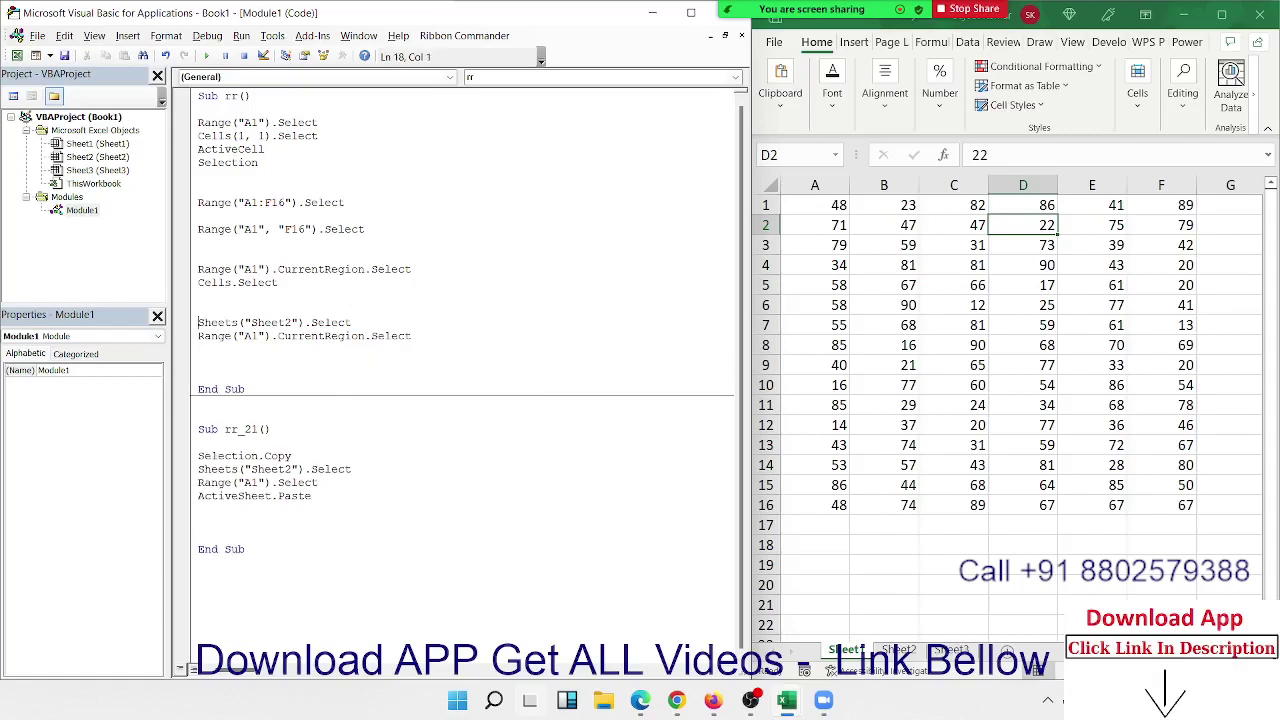
{"action": "key", "text": "shift+Down"}
- Insert Workbooks("Book1.xlsx").Activate above the Sheets("Sheet2").Select line
{"action": "left_click", "coordinate": [198, 309]}
{"action": "type", "text": "wo"}
{"action": "type", "text": "rkb"}
{"action": "type", "text": "ooks("}
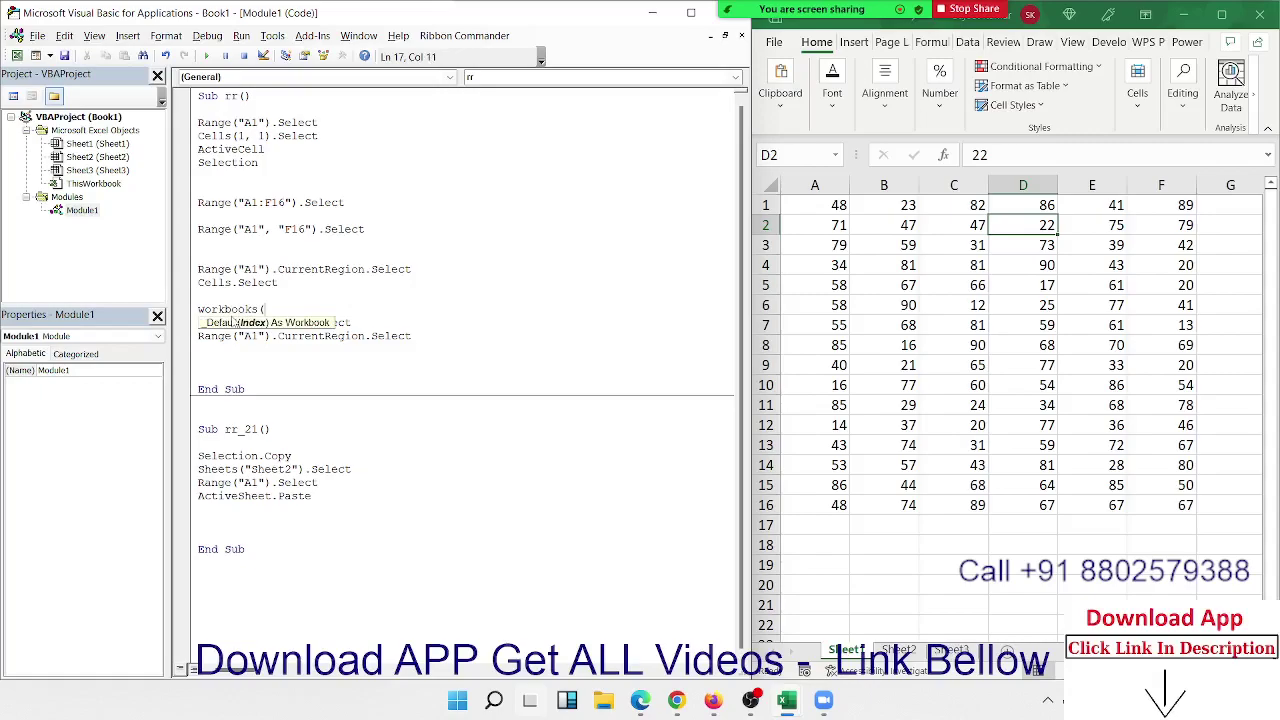
{"action": "type", "text": "\"Book1"}
{"action": "type", "text": ".xlsx"}
{"action": "type", "text": "\")."}
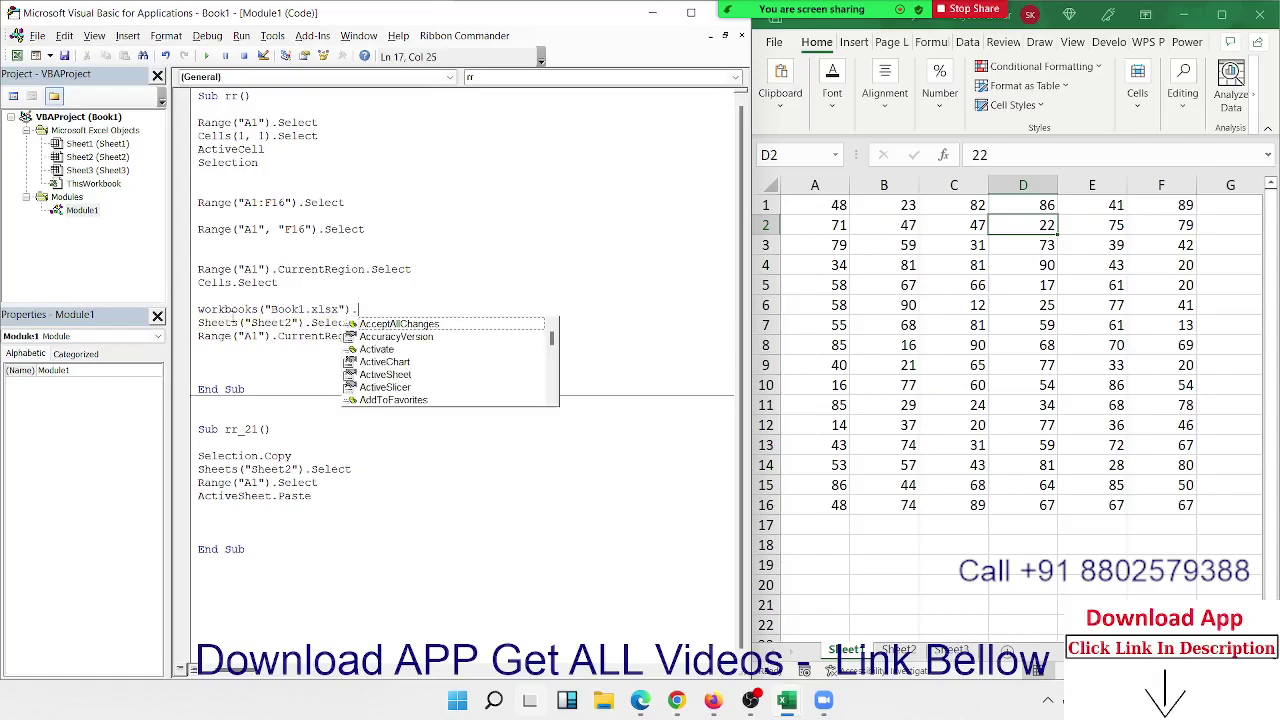
{"action": "type", "text": "actv"}
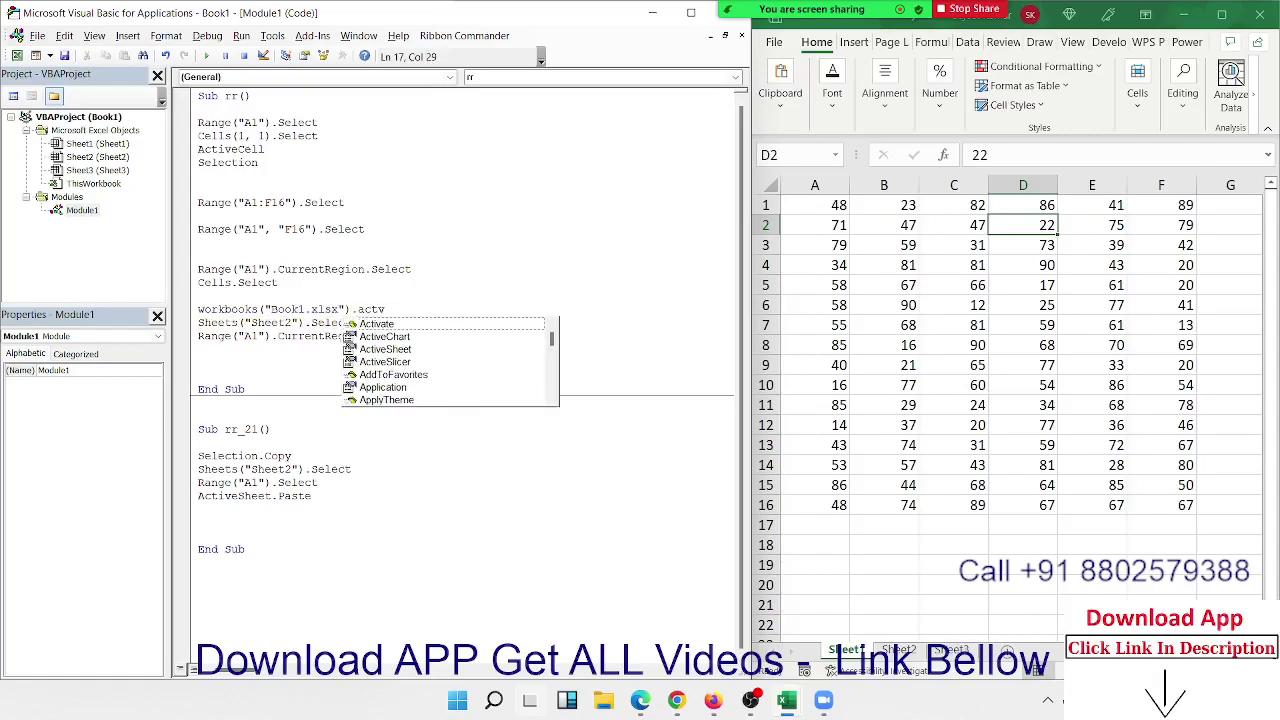
{"action": "key", "text": "Tab"}
- Add blank lines before End Sub, check cells A7 and A1, and return to the code
{"action": "key", "text": "Down"}
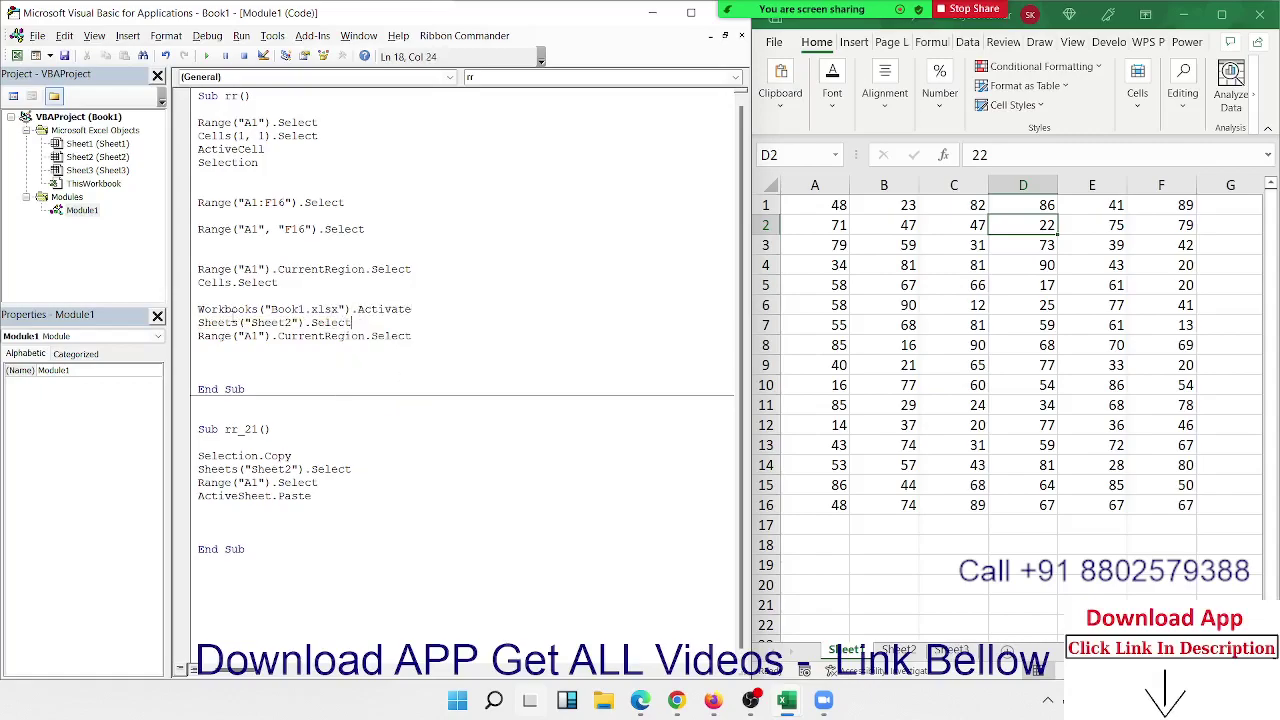
{"action": "key", "text": "Down"}
{"action": "key", "text": "Down"}
{"action": "key", "text": "Return"}
{"action": "key", "text": "Return"}
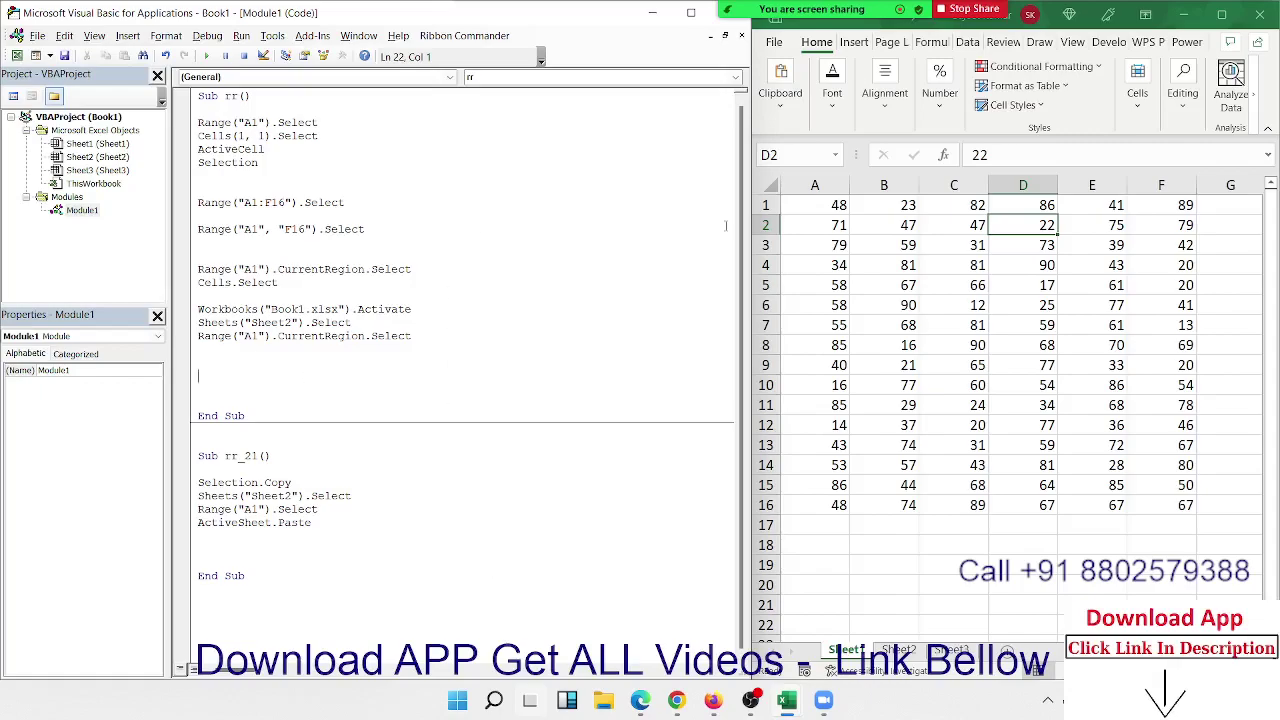
{"action": "left_click", "coordinate": [798, 328]}
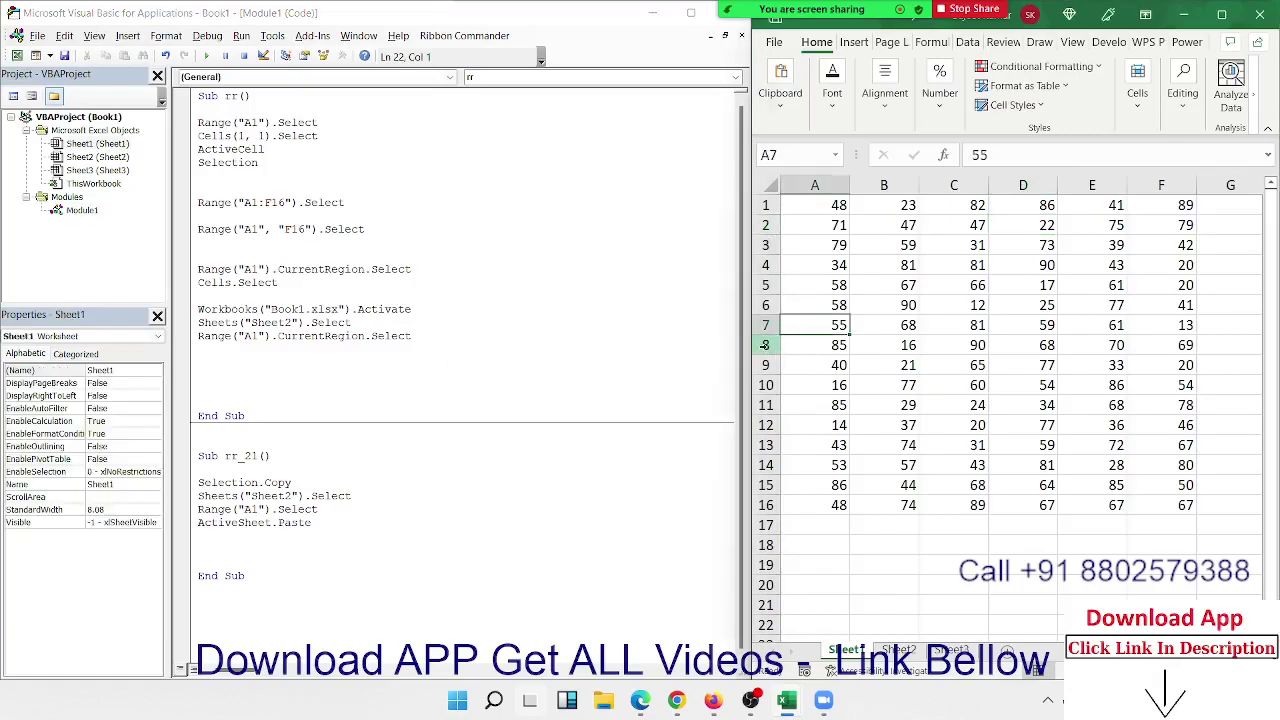
{"action": "left_click", "coordinate": [838, 207]}
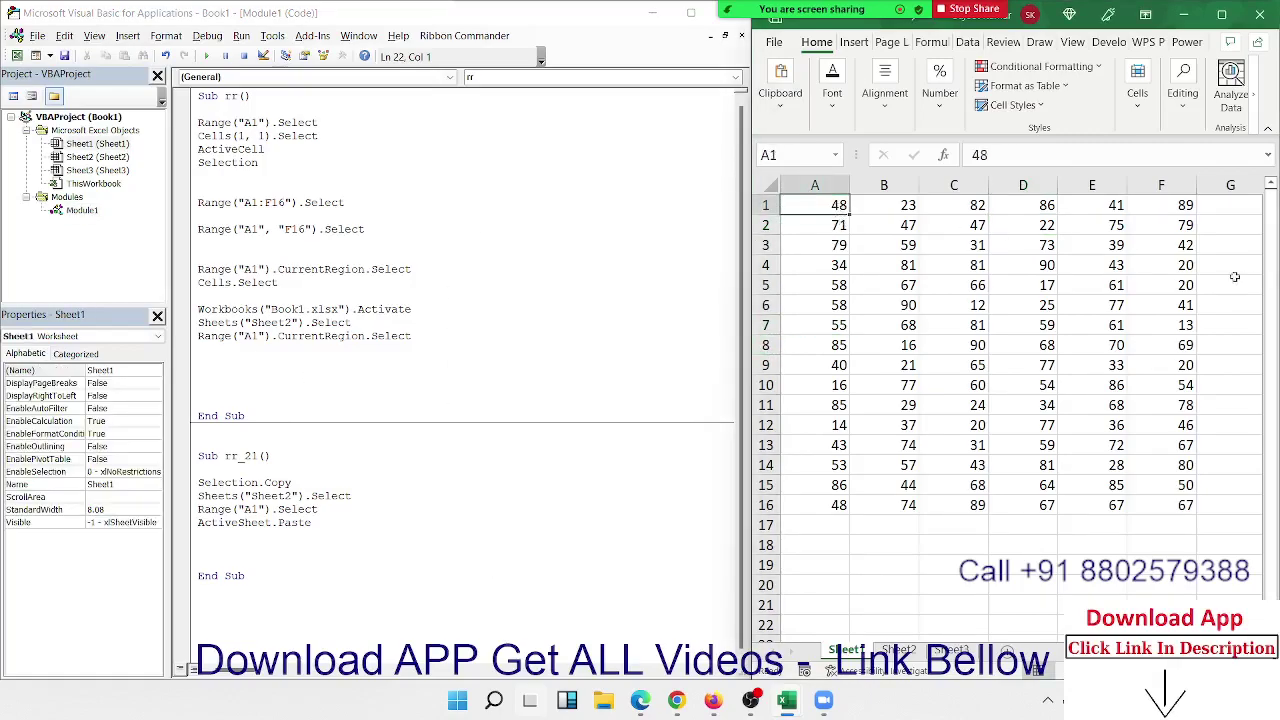
{"action": "left_click", "coordinate": [206, 364]}
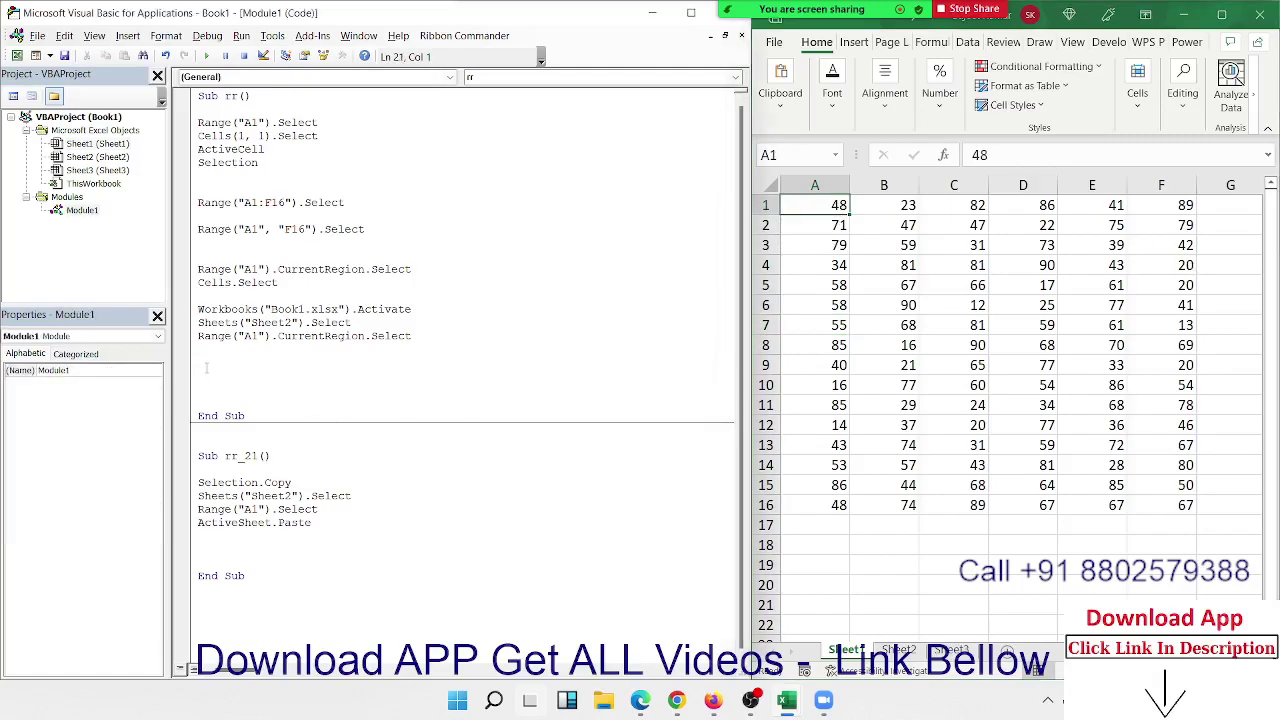
- Build Range("A1").End(xlToLeft using IntelliSense for End and the xlToLeft direction
{"action": "type", "text": "range("}
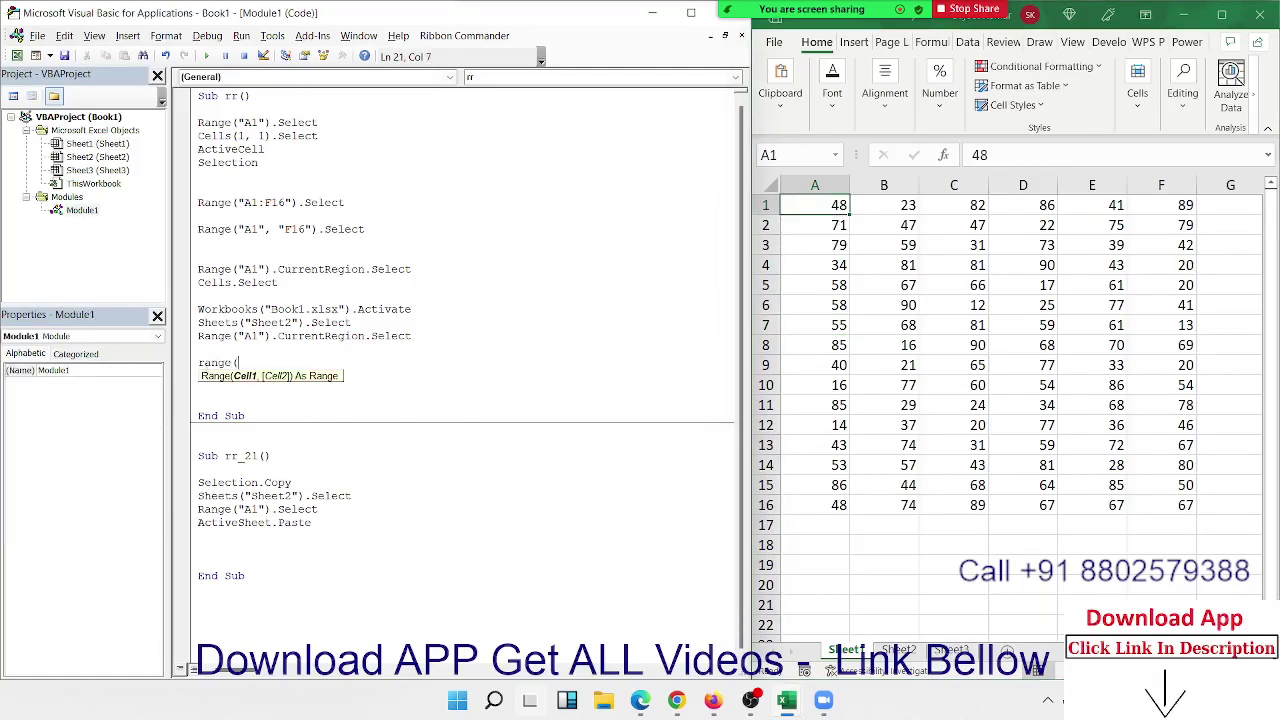
{"action": "type", "text": "\"A1"}
{"action": "type", "text": "\")."}
{"action": "key", "text": "Down"}
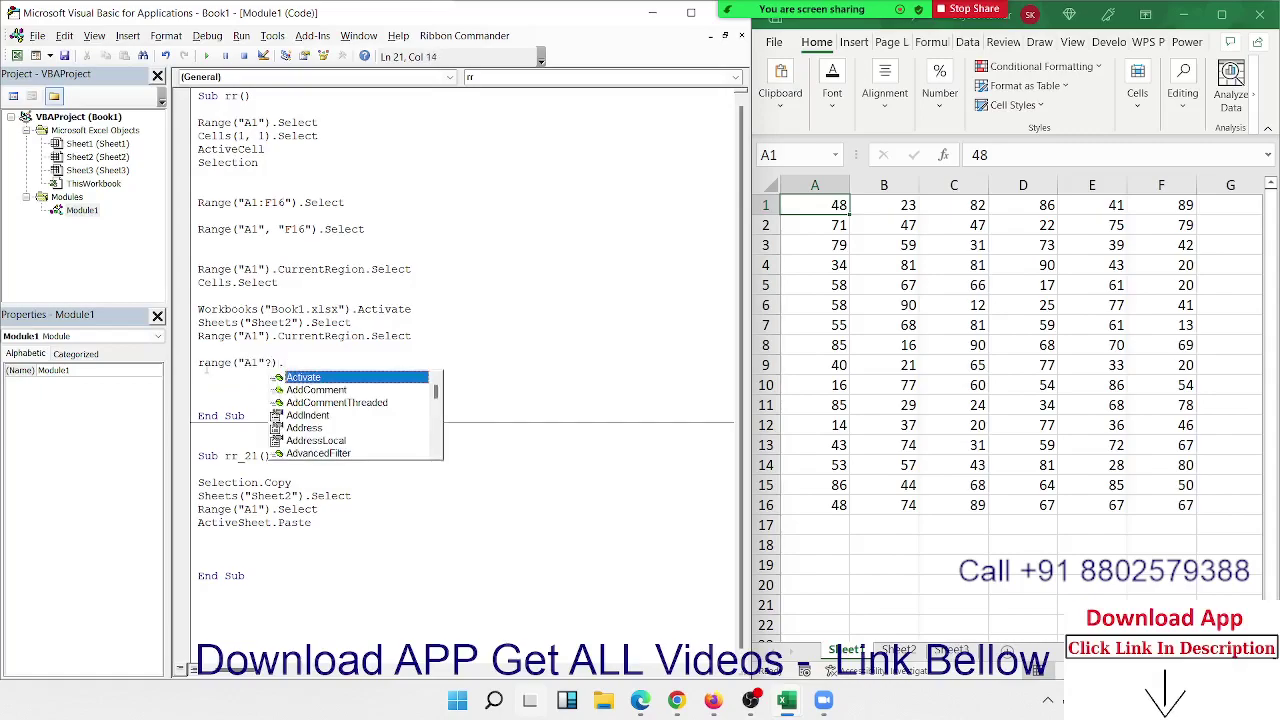
{"action": "type", "text": "En"}
{"action": "key", "text": "Tab"}
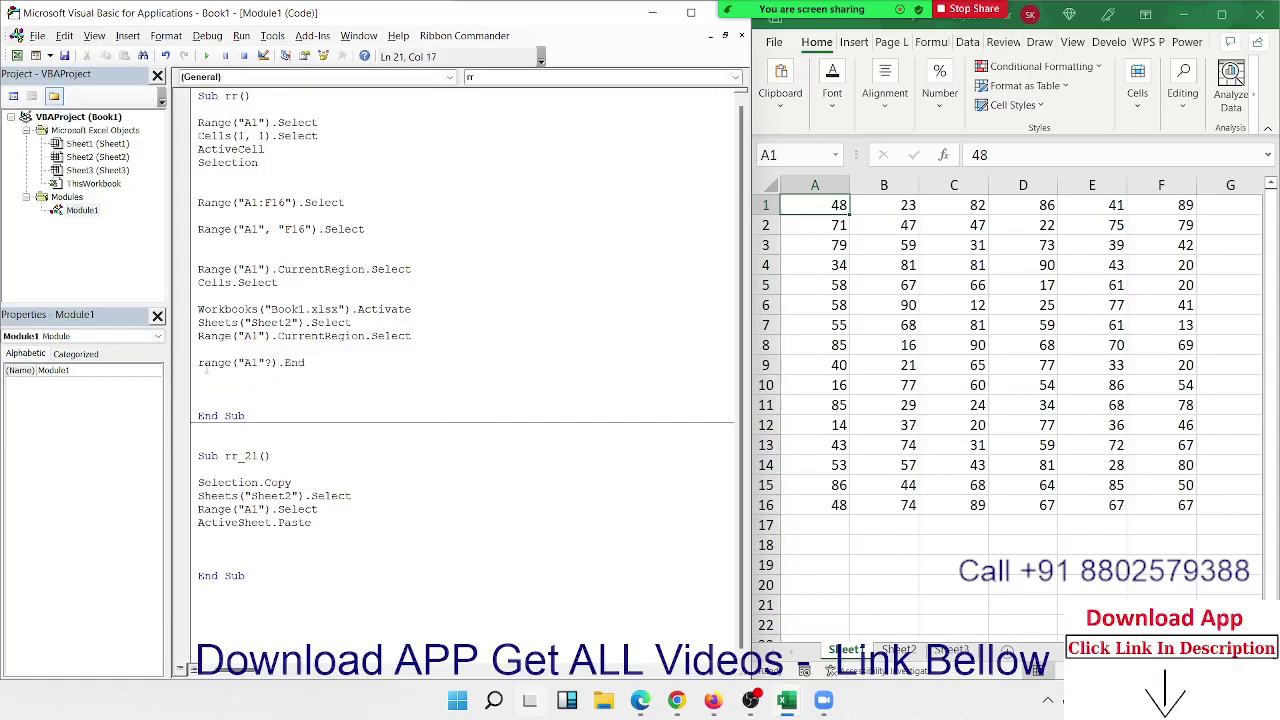
{"action": "type", "text": "("}
{"action": "key", "text": "Down"}
{"action": "key", "text": "Down"}
{"action": "key", "text": "Up"}
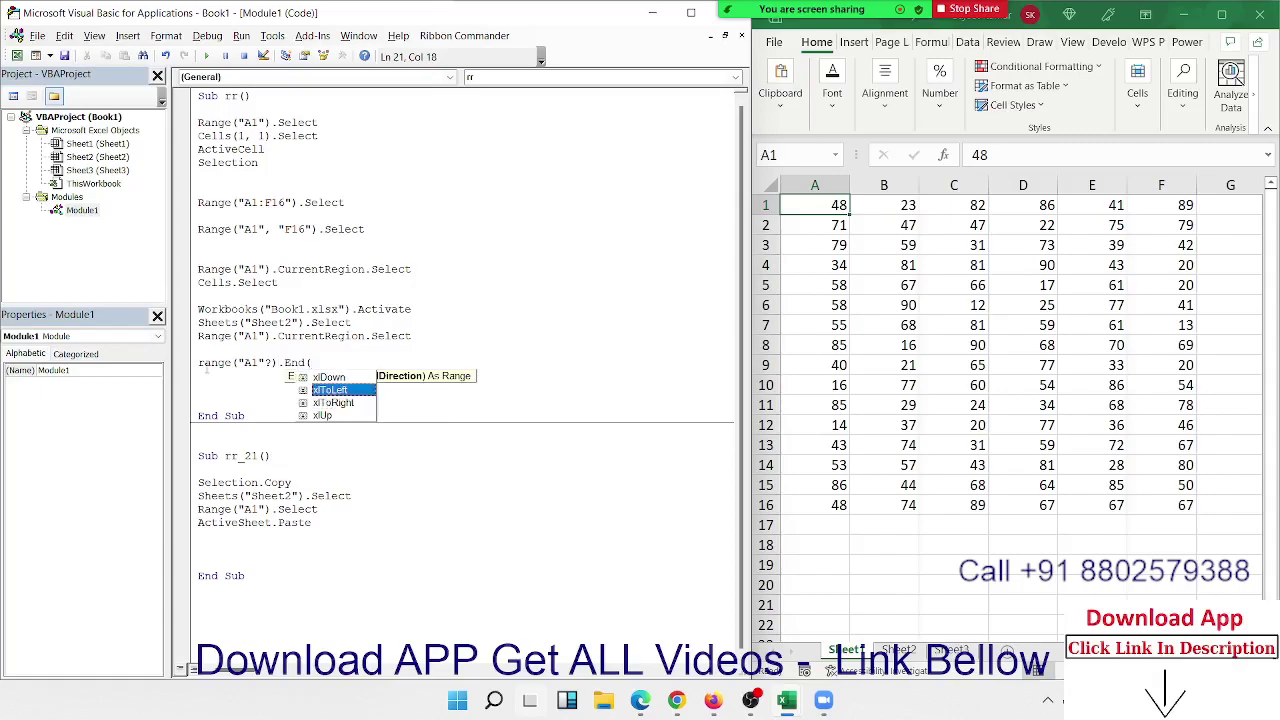
{"action": "key", "text": "Tab"}
- Finish the line with ).Select, dismiss the compile error, and delete the stray question mark
{"action": "type", "text": ")"}
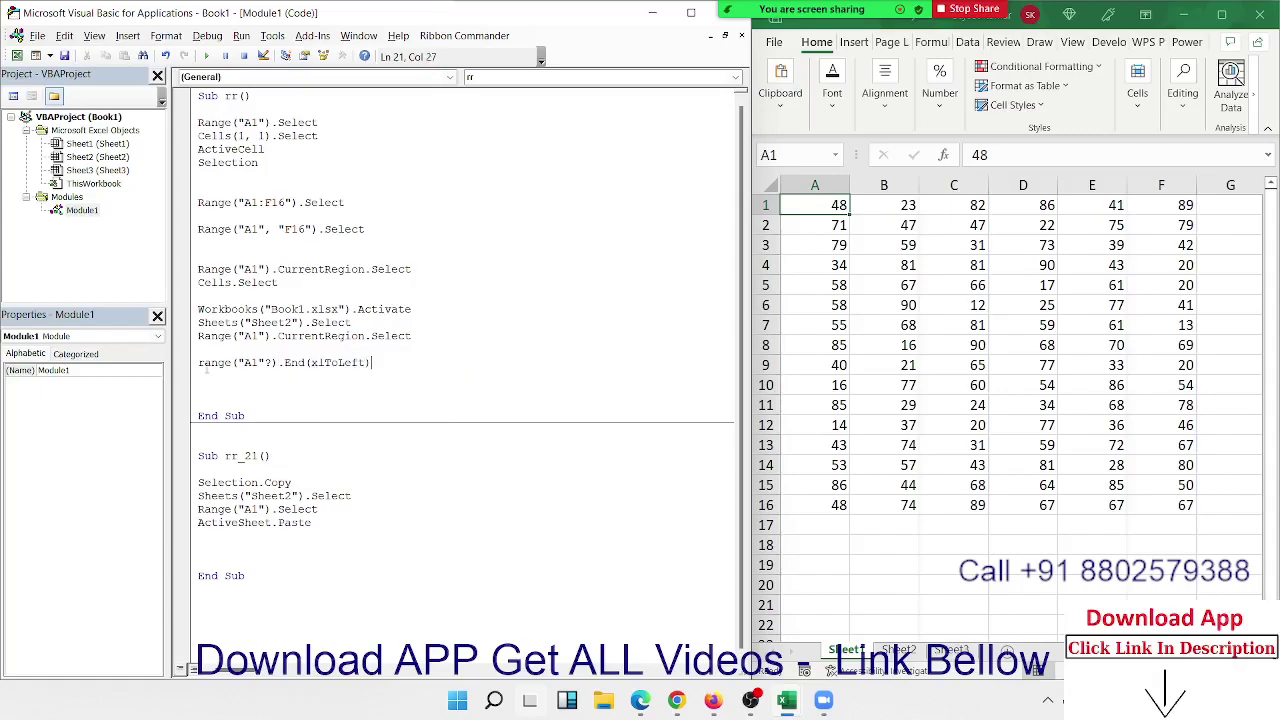
{"action": "type", "text": ".Se"}
{"action": "key", "text": "Tab"}
{"action": "key", "text": "Return"}
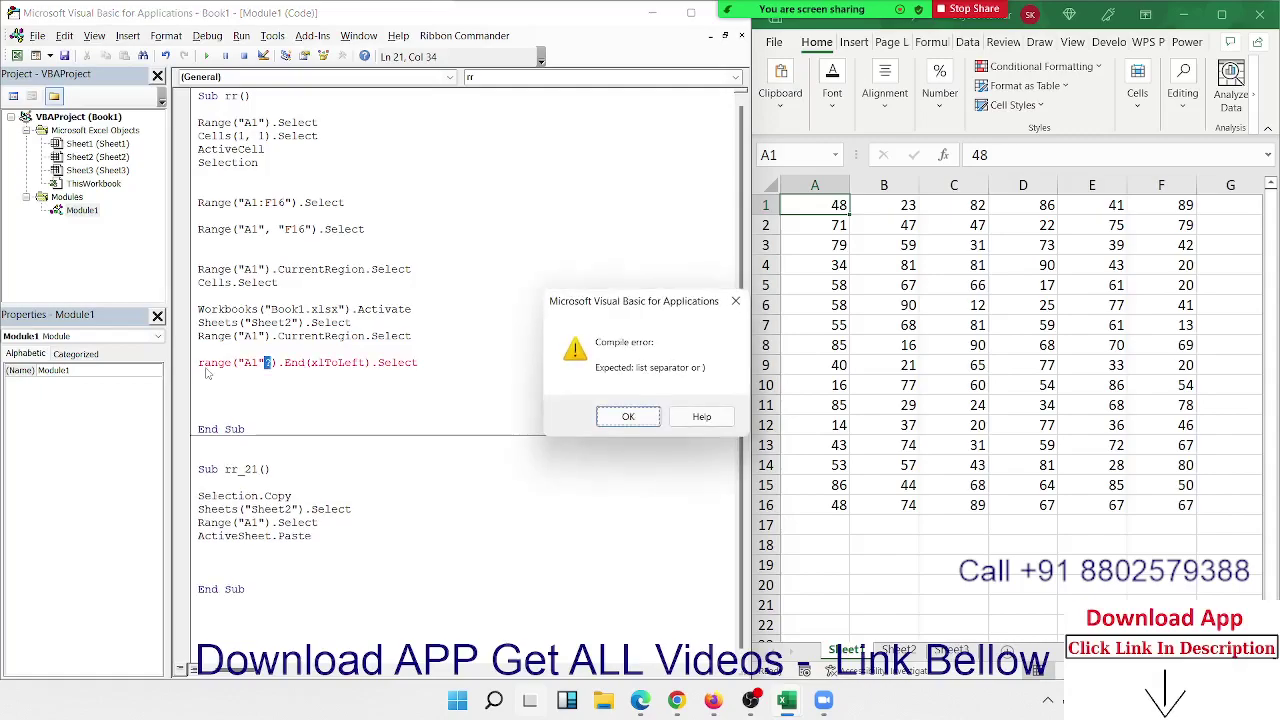
{"action": "key", "text": "Return"}
{"action": "key", "text": "Delete"}
{"action": "left_click", "coordinate": [205, 370]}
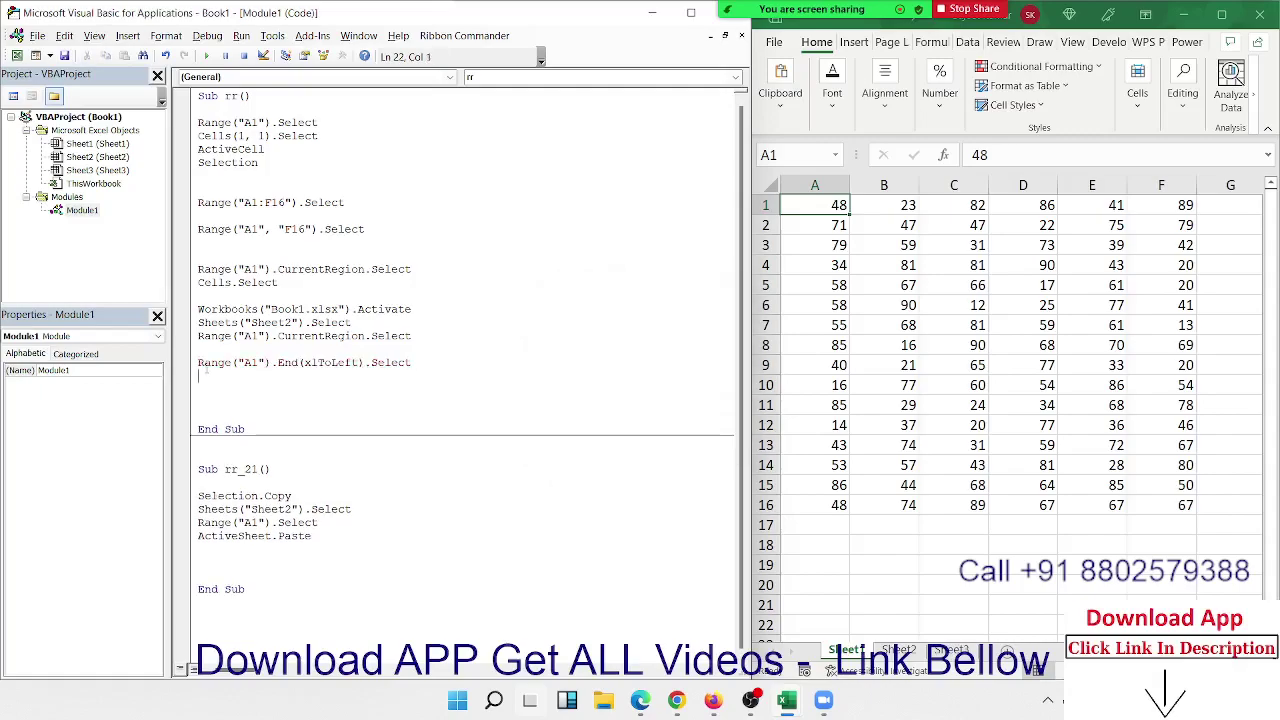
- Test jumping from A1 to the end of row 1 with Ctrl+Right in the worksheet
{"action": "left_click", "coordinate": [815, 197]}
{"action": "key", "text": "ctrl+Right"}
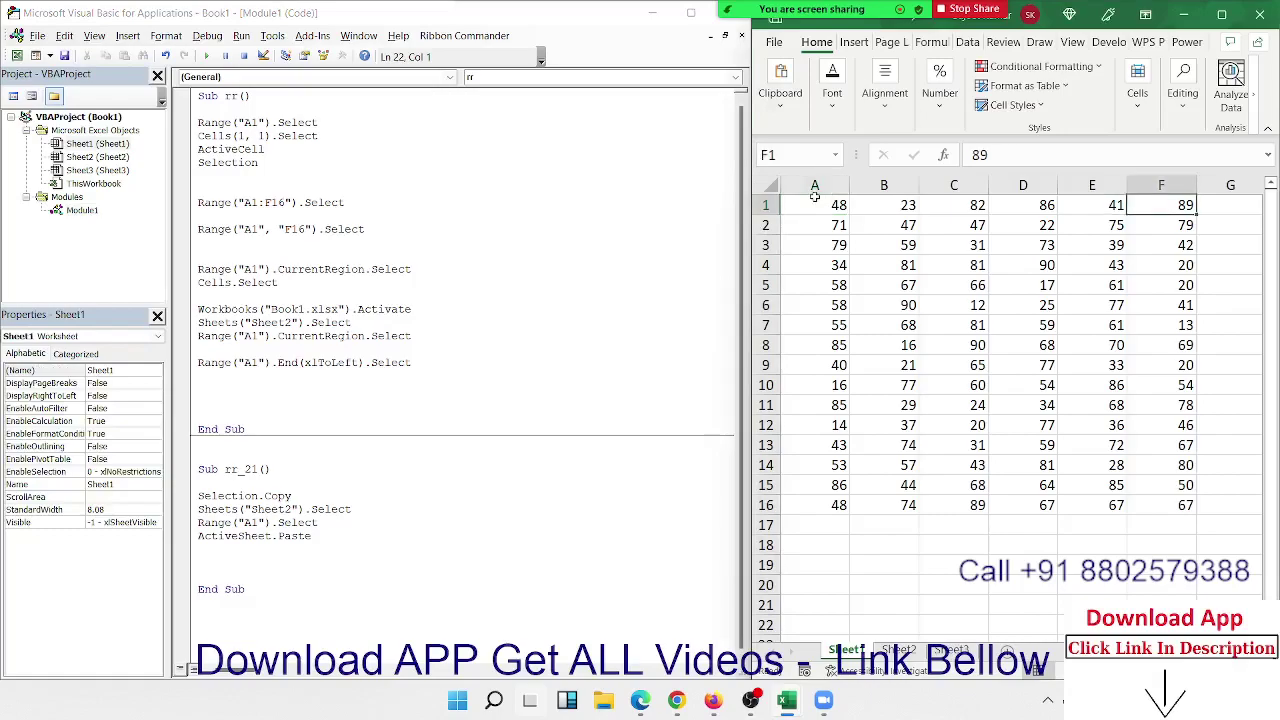
{"action": "left_click", "coordinate": [815, 197]}
{"action": "key", "text": "ctrl+Right"}
{"action": "left_click", "coordinate": [815, 197]}
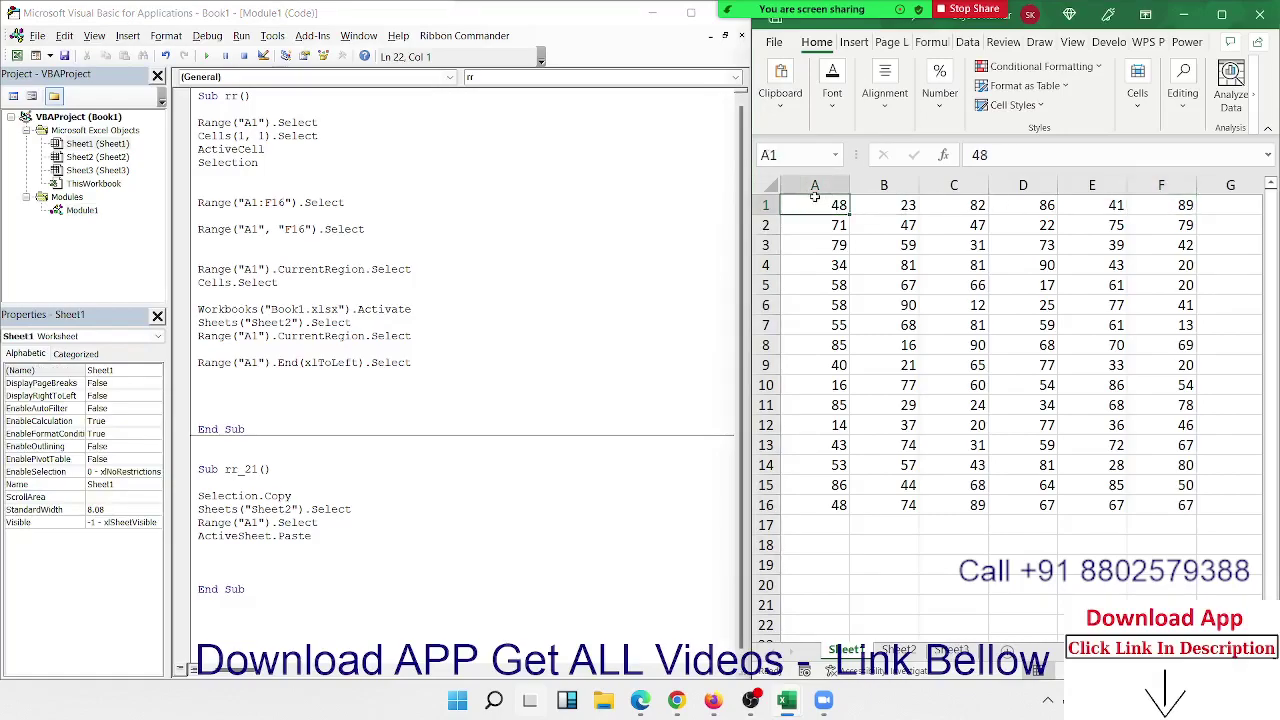
- Wrap the End line as Range("A1", Range("A1").End(xlToLeft)).Select
{"action": "left_click", "coordinate": [199, 363]}
{"action": "type", "text": "ran"}
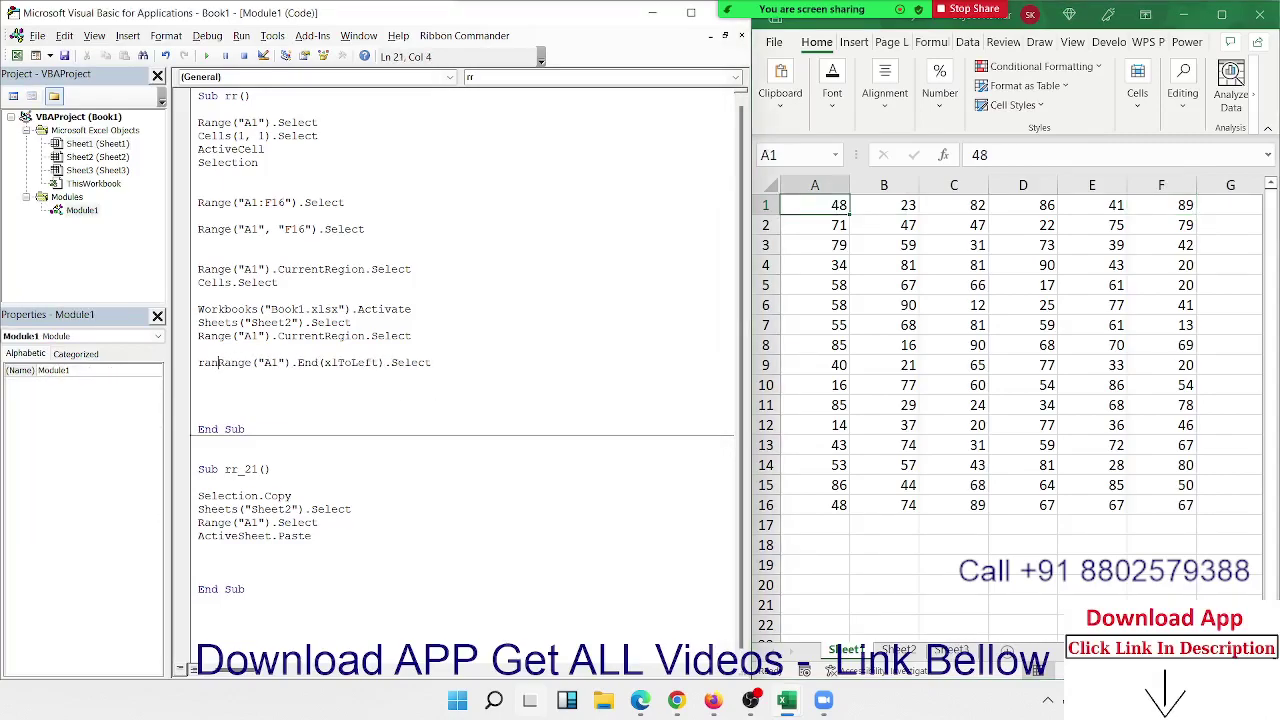
{"action": "type", "text": "ge("}
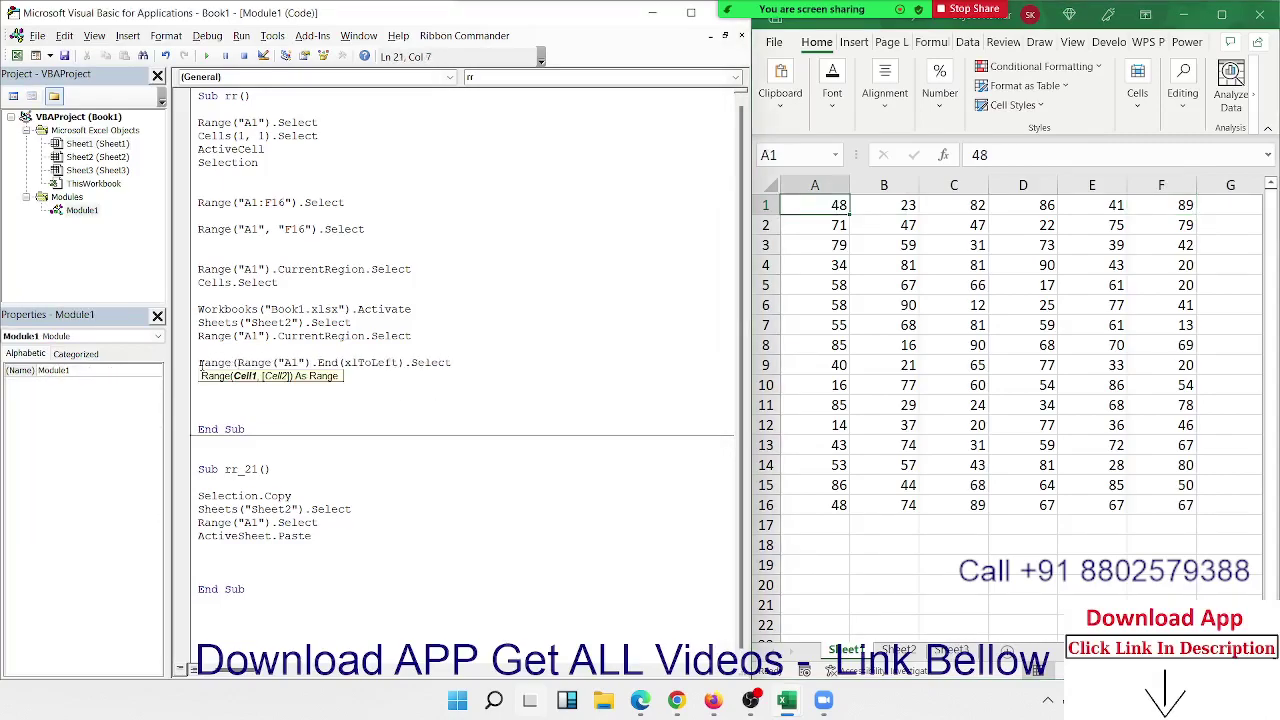
{"action": "type", "text": "\"A"}
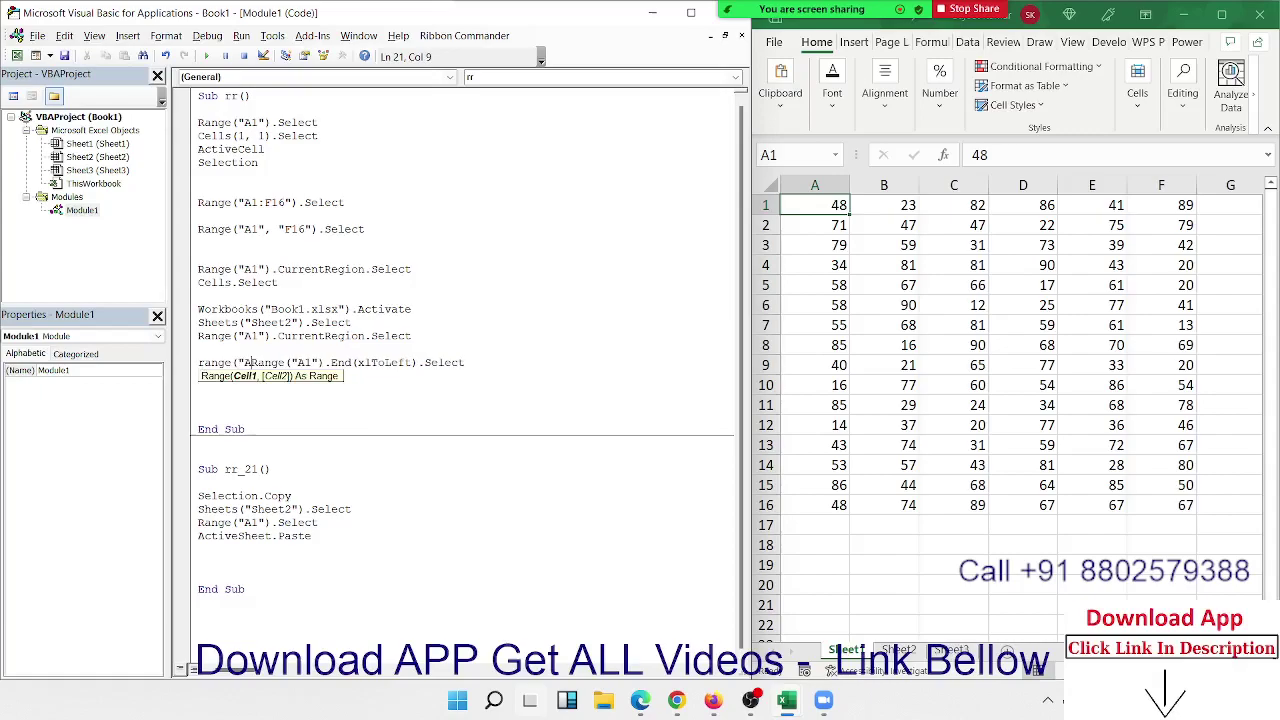
{"action": "type", "text": "1\","}
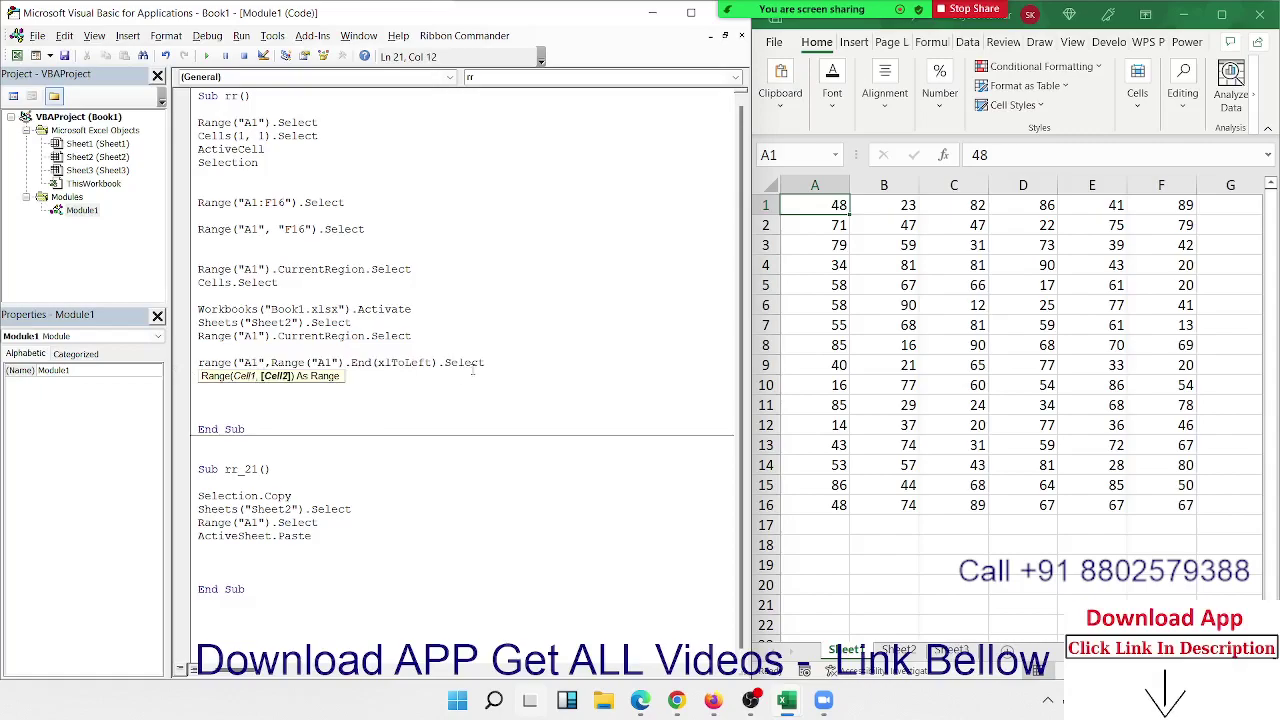
{"action": "left_click", "coordinate": [444, 362]}
{"action": "type", "text": ")"}
{"action": "key", "text": "Down"}
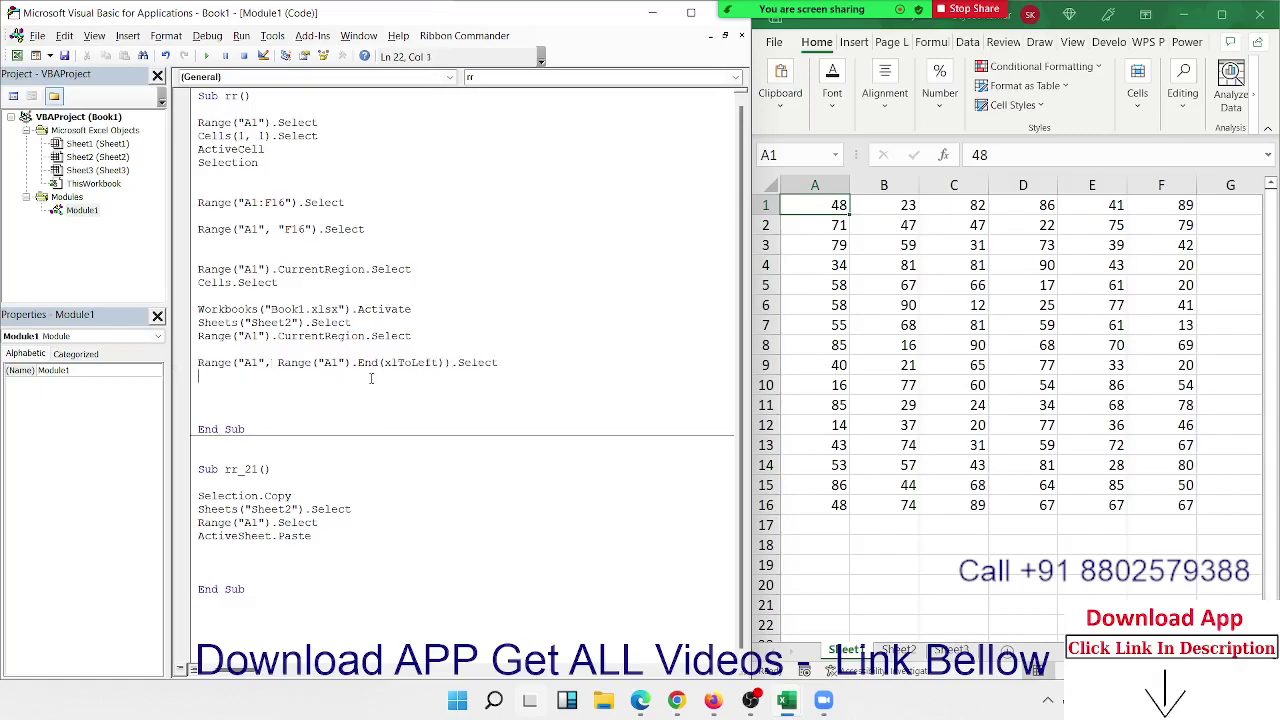
- Extend the worksheet selection from A1 across row 1 with Ctrl+Shift+Right
{"action": "left_click", "coordinate": [815, 207]}
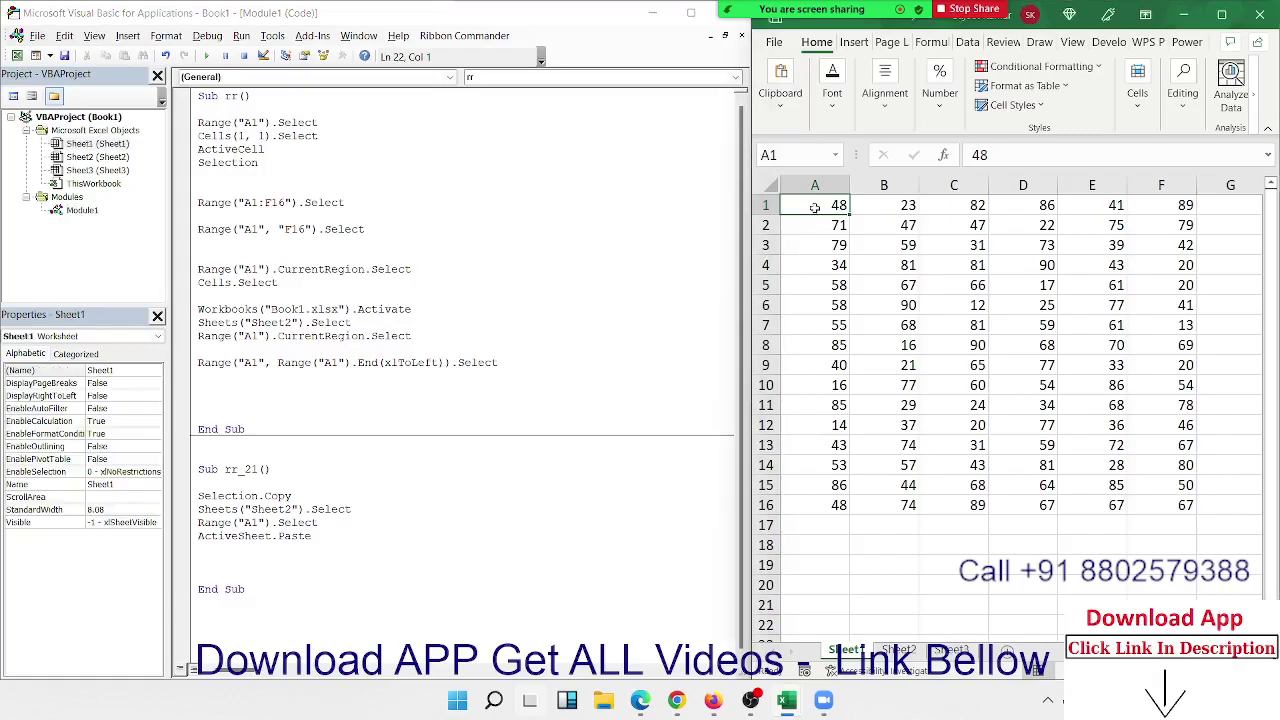
{"action": "key", "text": "ctrl+shift+Right"}
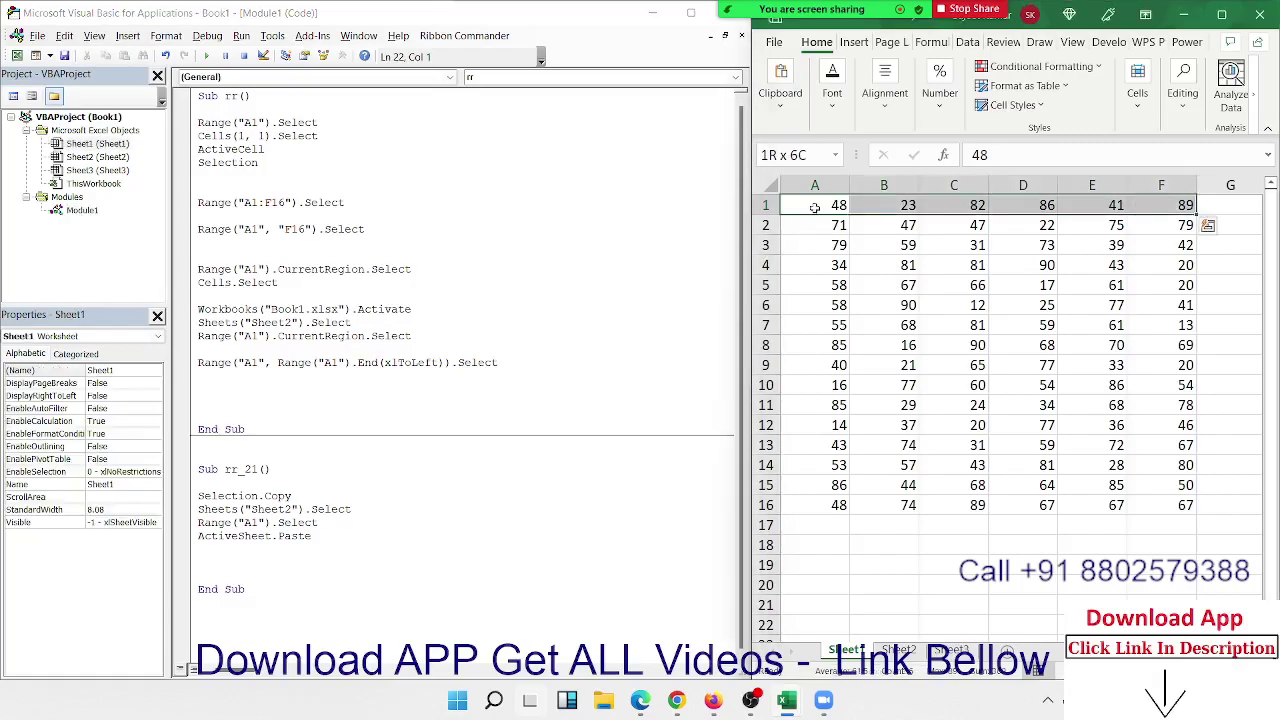
{"action": "key", "text": "ctrl+shift+Left"}
{"action": "key", "text": "ctrl+shift+Right"}
- Break on the Range("A1", "F16").Select line and highlight the inner End(xlToLeft) expression as second corner
{"action": "left_click", "coordinate": [181, 232]}
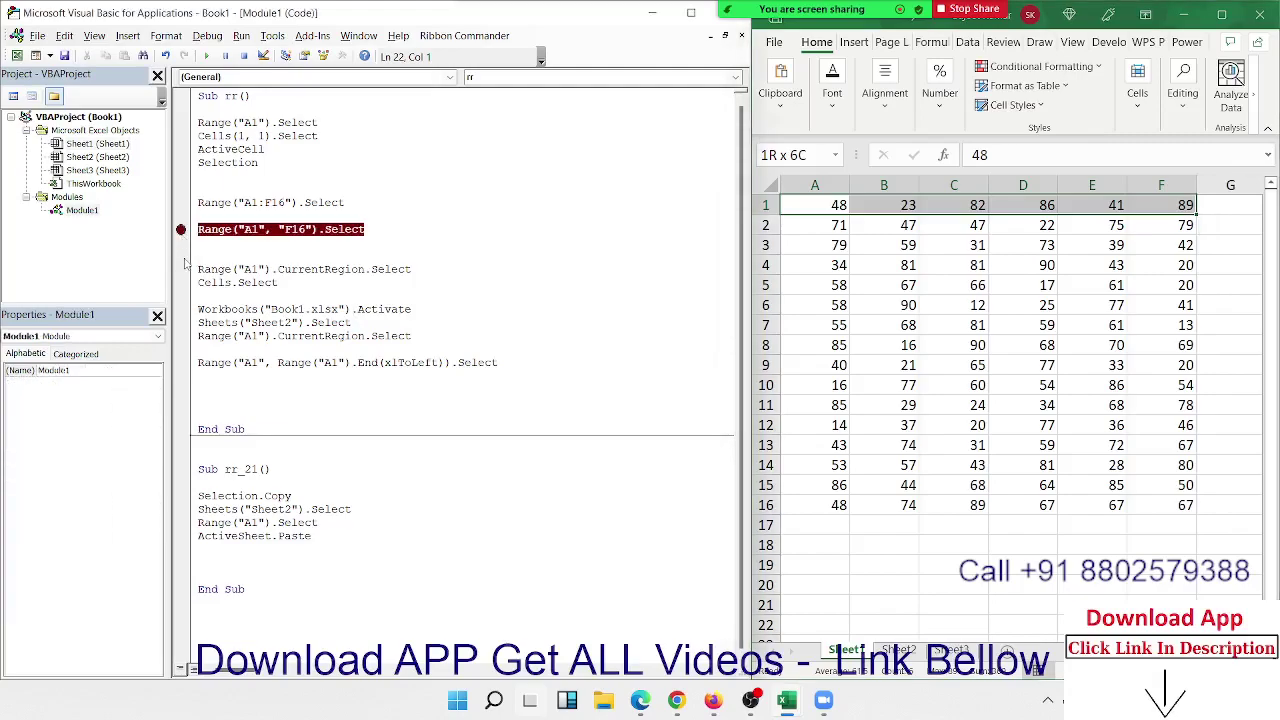
{"action": "key", "text": "Down"}
{"action": "mouse_move", "coordinate": [277, 362]}
{"action": "left_mouse_down"}
{"action": "mouse_move", "coordinate": [382, 374]}
{"action": "mouse_move", "coordinate": [446, 363]}
{"action": "left_mouse_up"}
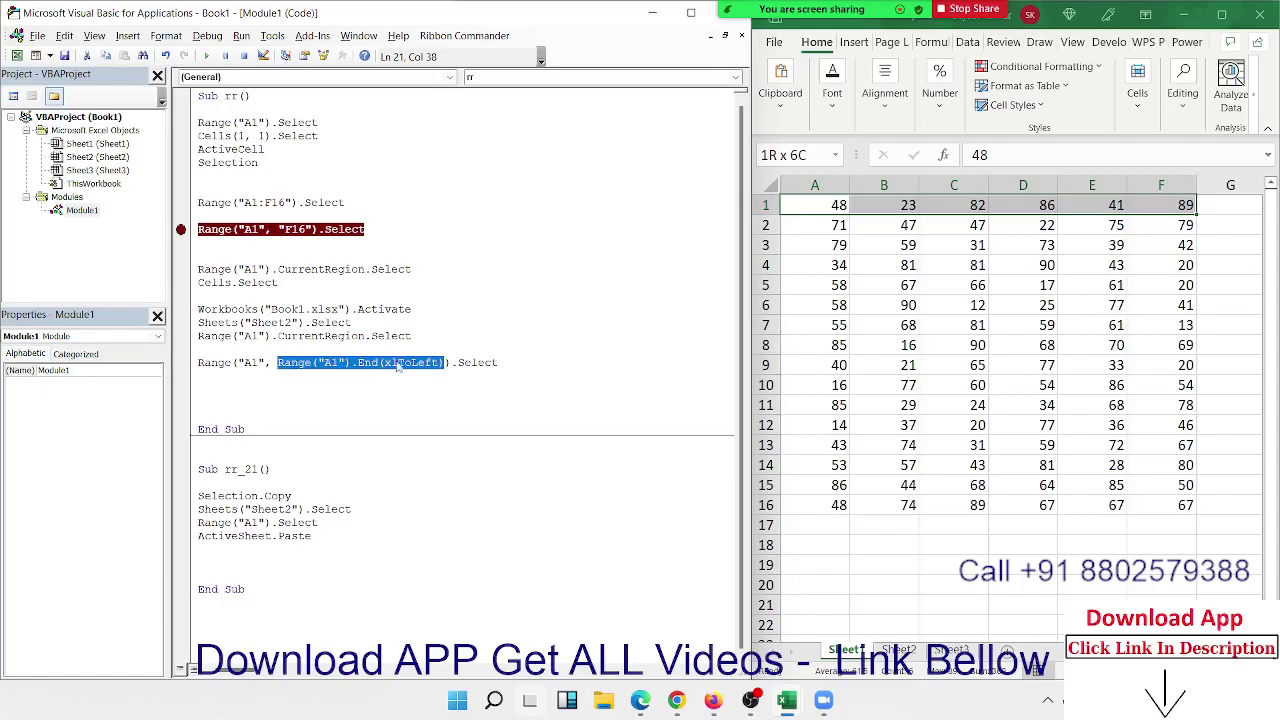
{"action": "left_click", "coordinate": [1185, 204]}
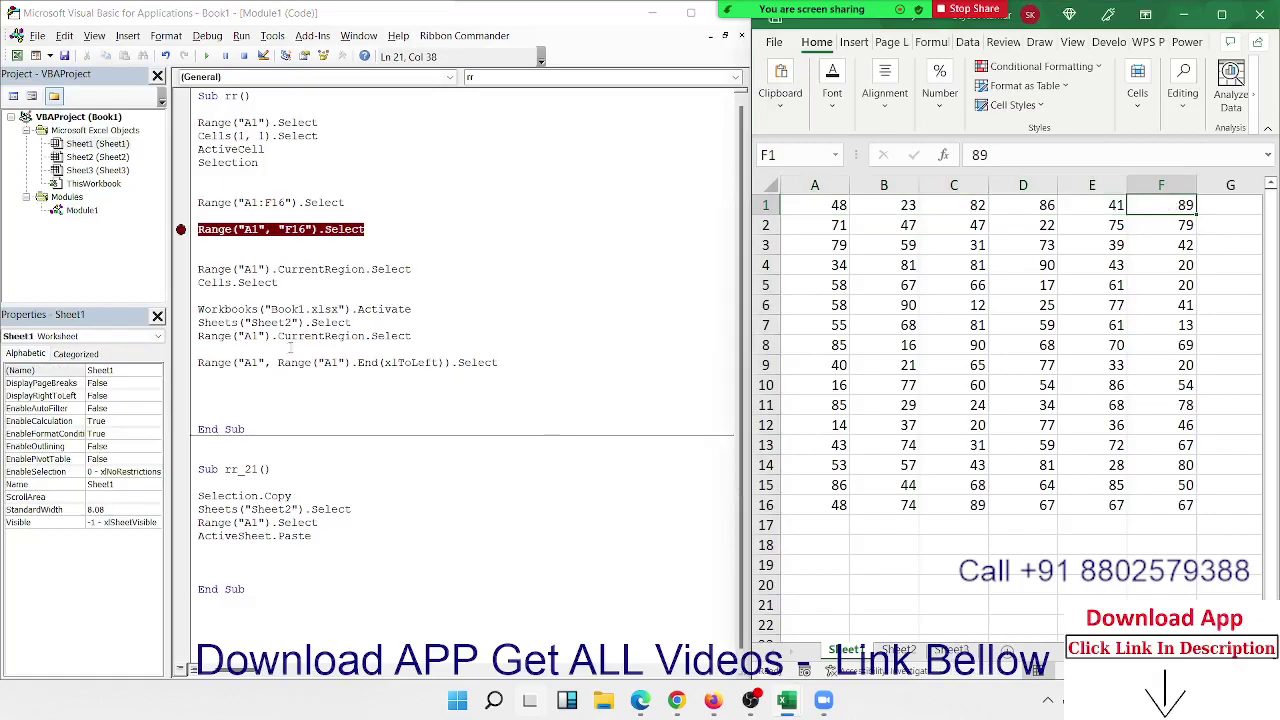
{"action": "left_click", "coordinate": [251, 364]}
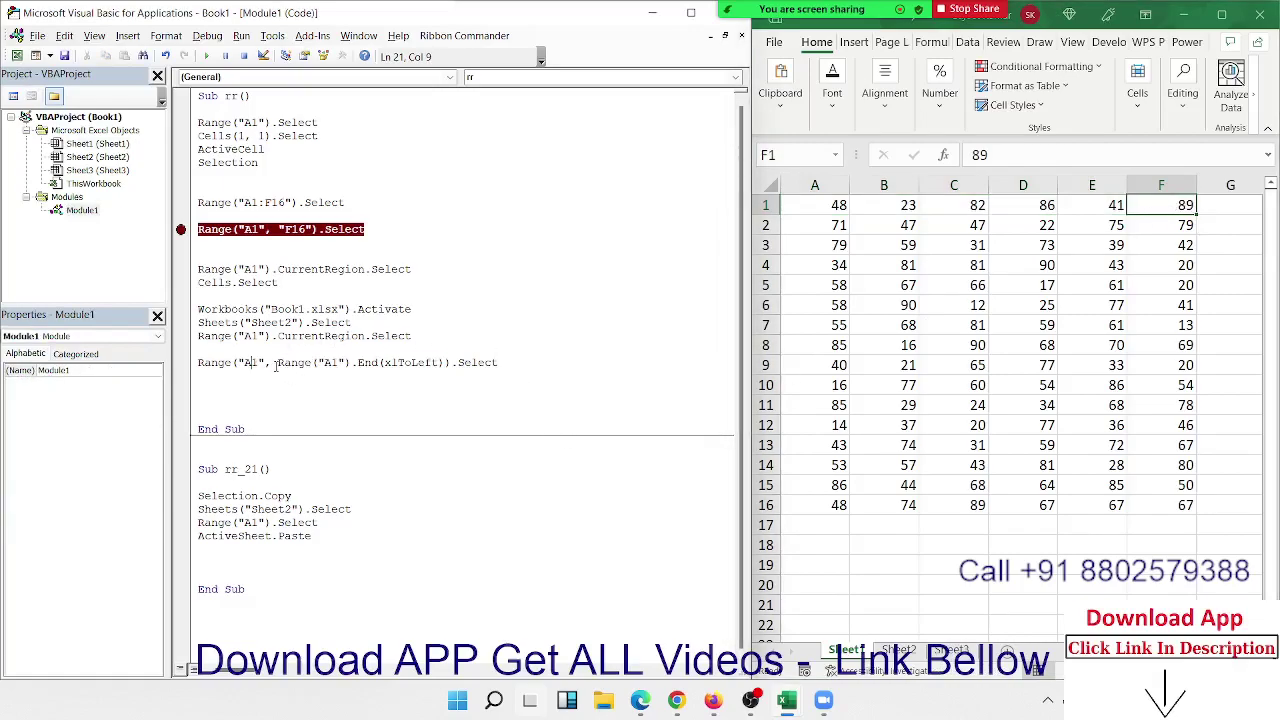
{"action": "left_click_drag", "start_coordinate": [277, 363], "coordinate": [444, 362]}
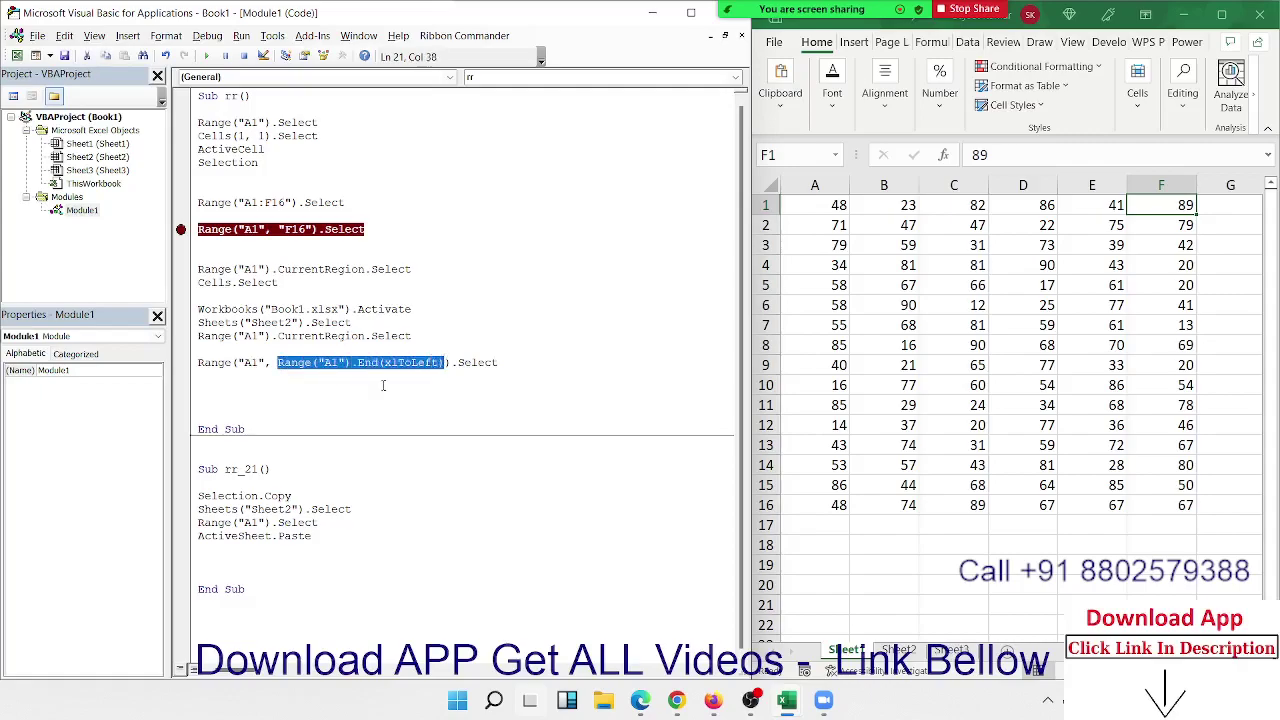
- Demonstrate selecting from A1 across row 1 and down to row 16, then return to the empty code line
{"action": "left_click", "coordinate": [832, 199]}
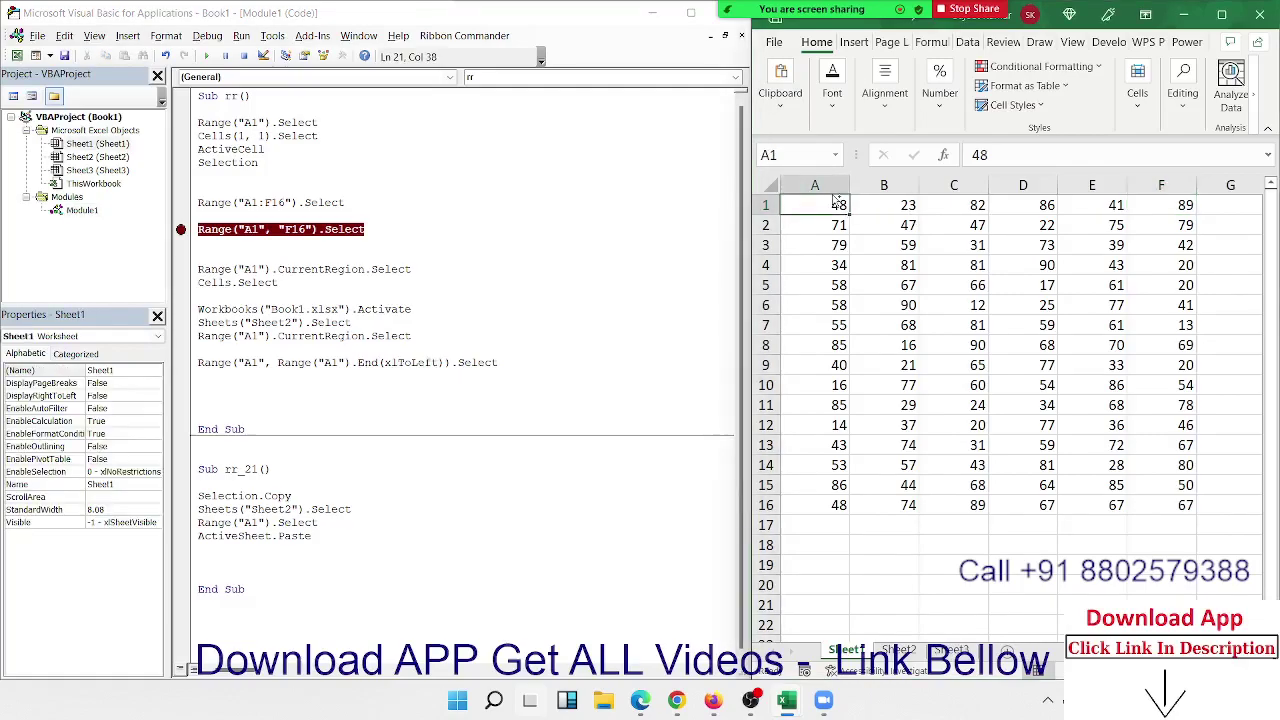
{"action": "key", "text": "ctrl+shift+Right"}
{"action": "key", "text": "ctrl+shift+Down"}
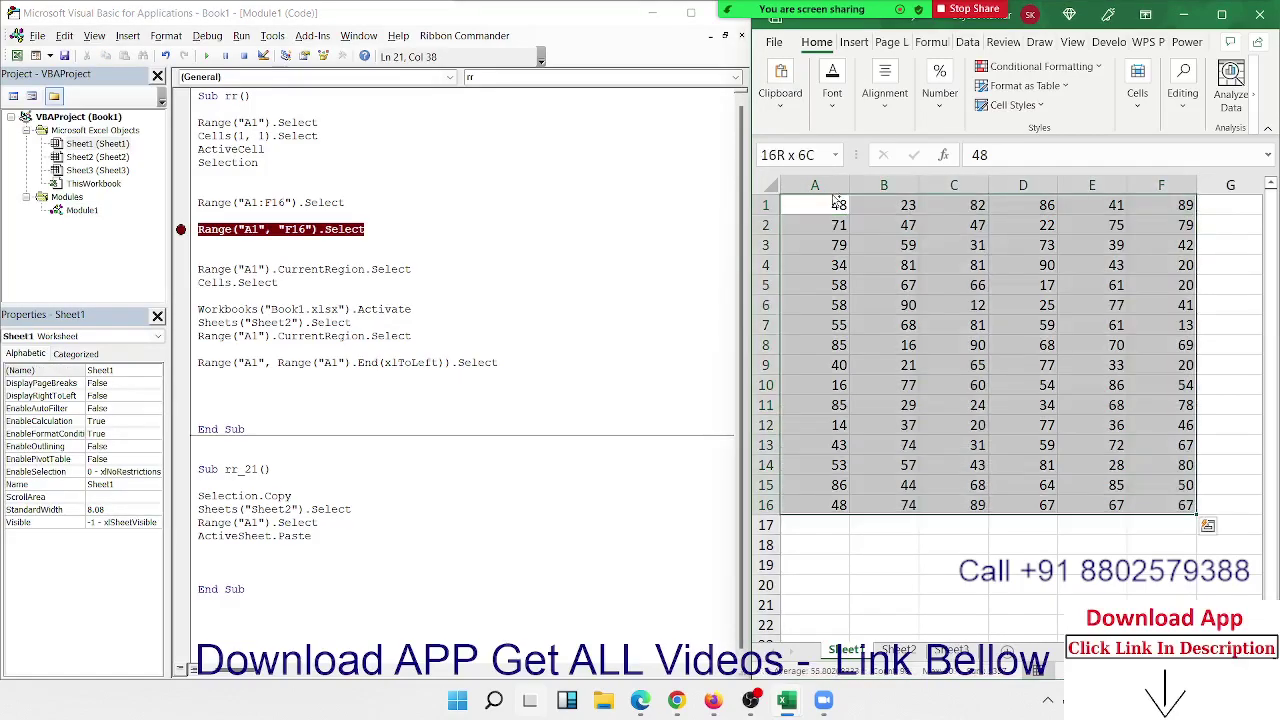
{"action": "key", "text": "ctrl+shift+Up"}
{"action": "left_click", "coordinate": [229, 377]}
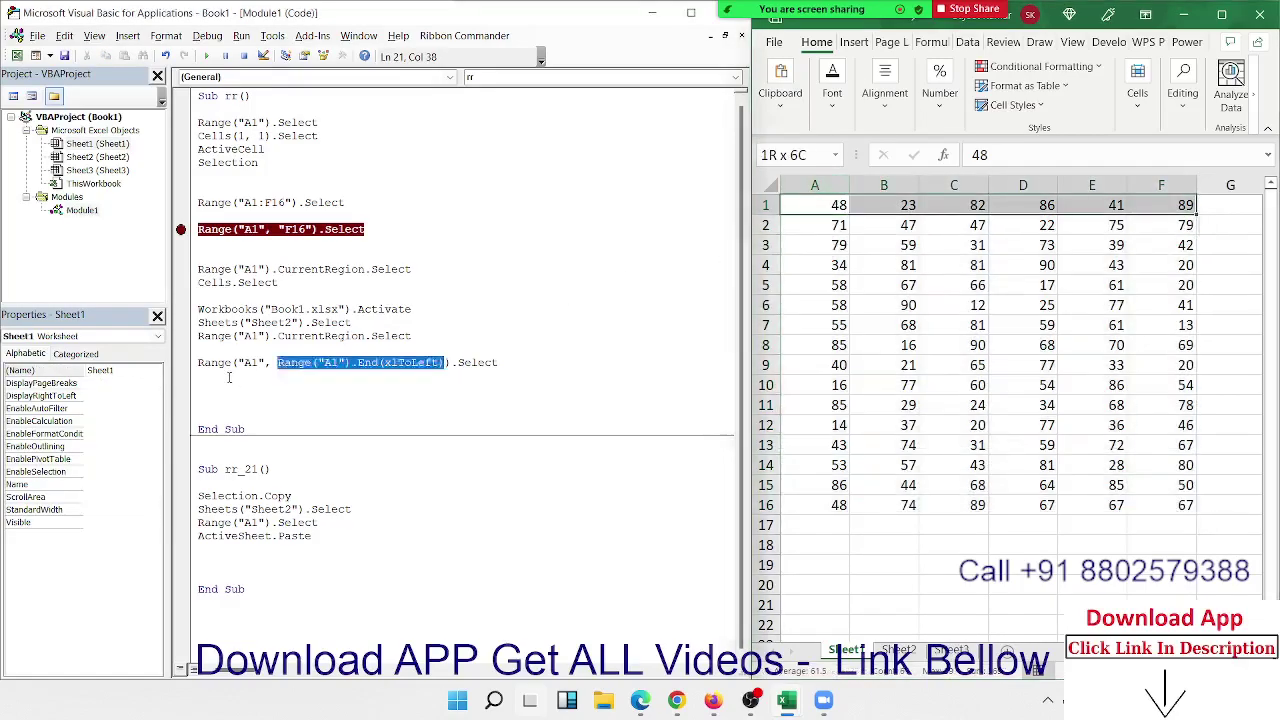
- Add Range(Selection, Selection.End(xlDown)).Select as a new line, then reselect the data in the worksheet
{"action": "type", "text": "range"}
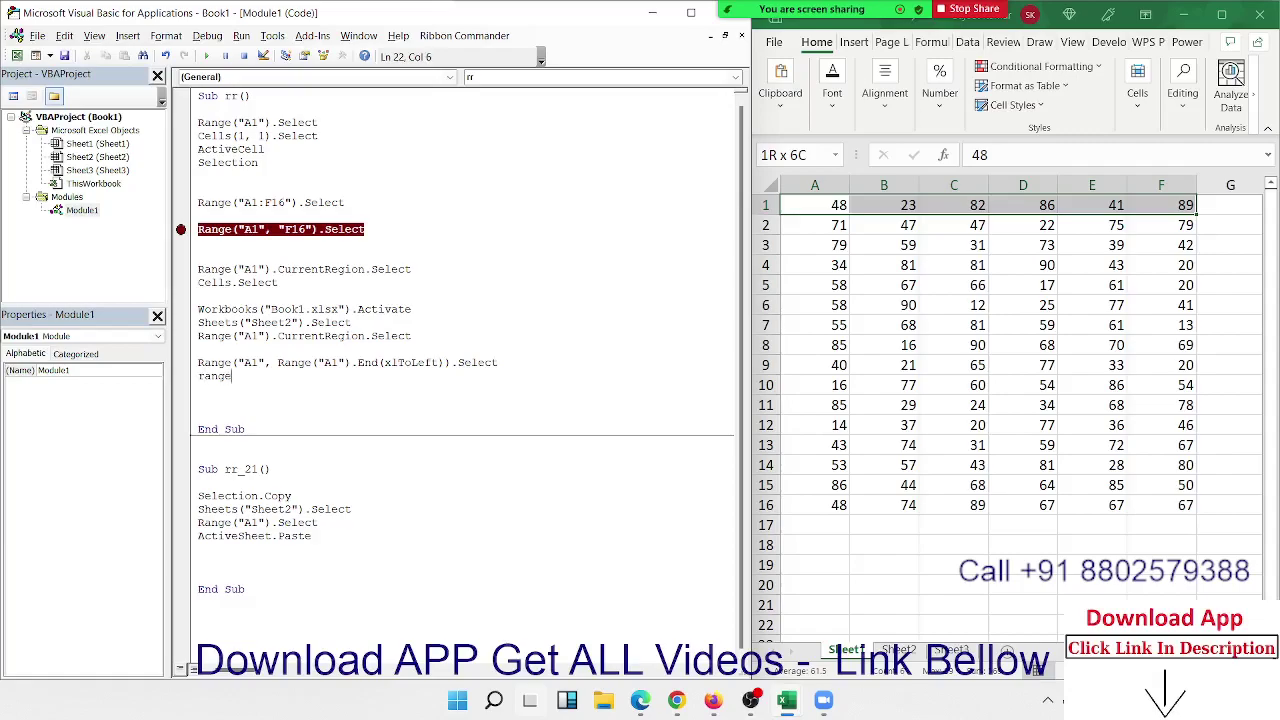
{"action": "type", "text": "("}
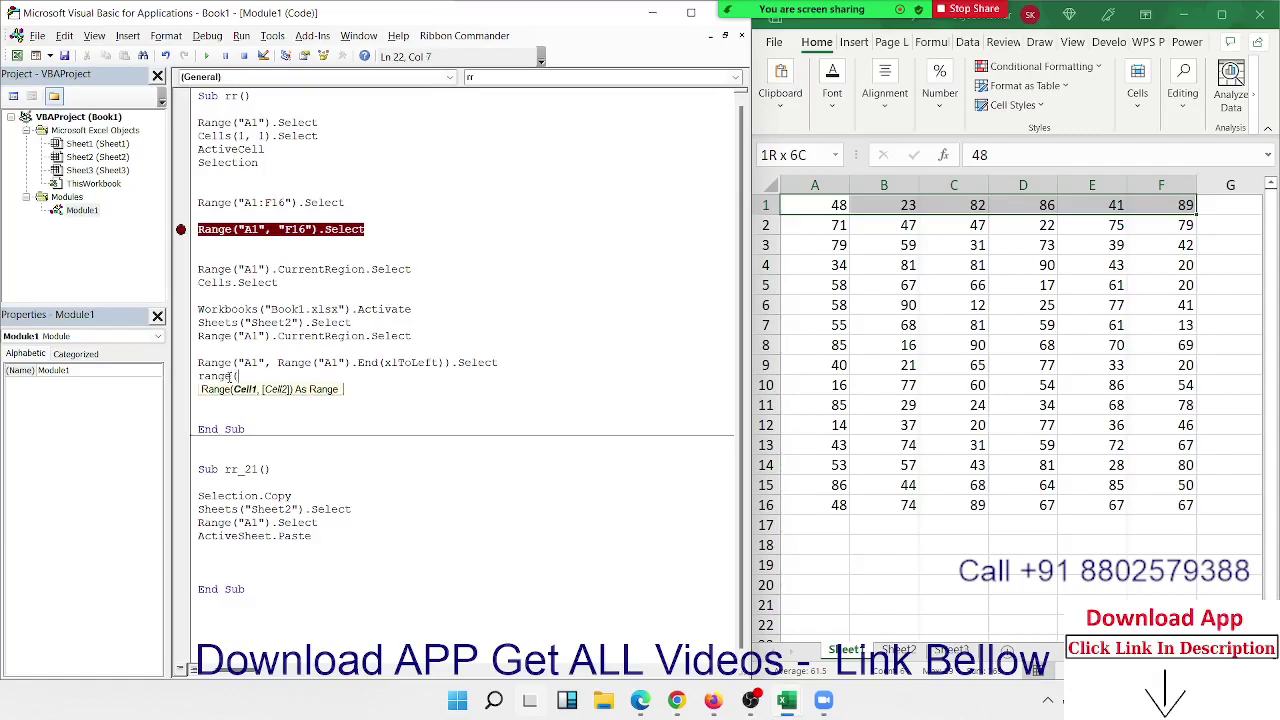
{"action": "type", "text": "selec"}
{"action": "type", "text": "tion"}
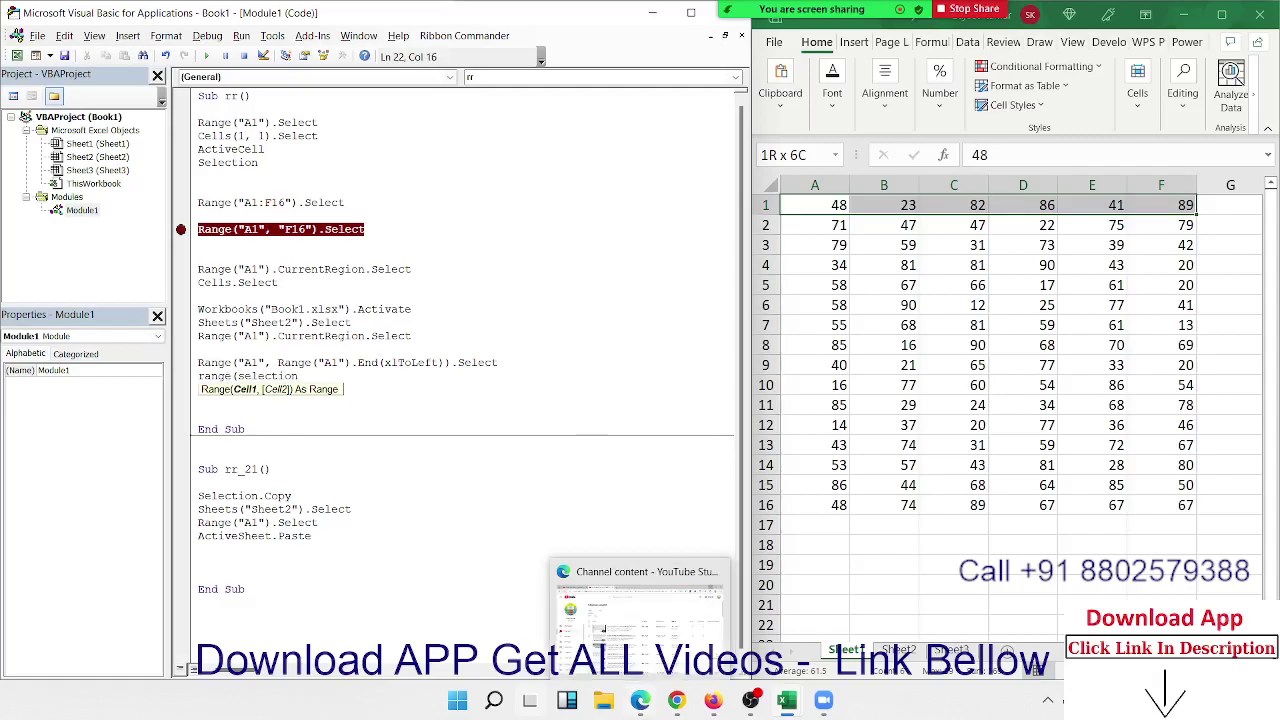
{"action": "type", "text": ",se"}
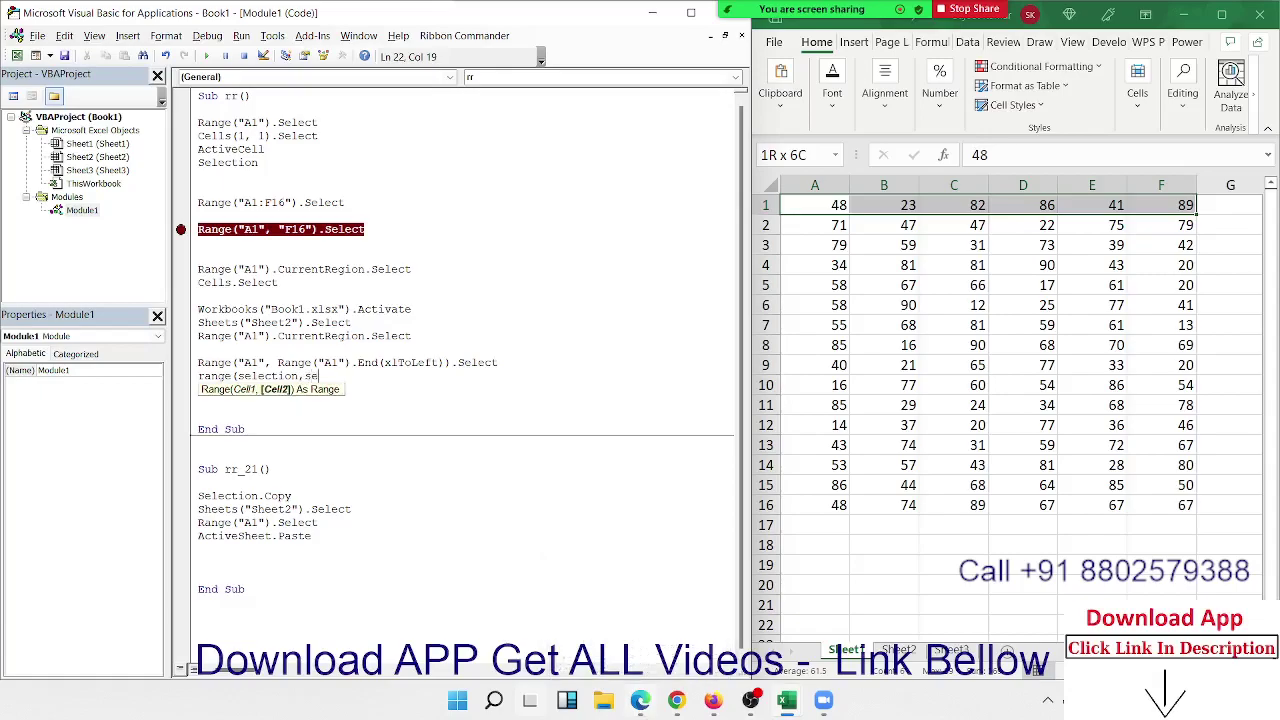
{"action": "type", "text": "lectio"}
{"action": "type", "text": "n.end"}
{"action": "type", "text": "("}
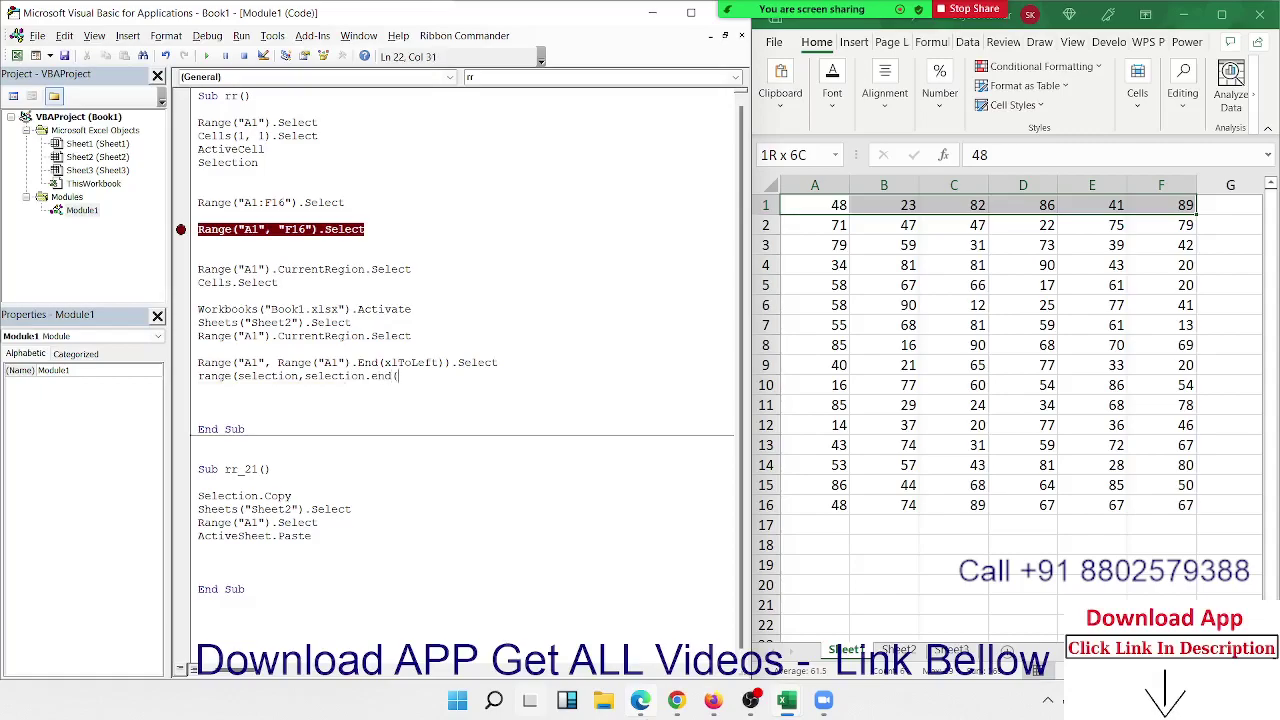
{"action": "type", "text": "xldow"}
{"action": "type", "text": "n)"}
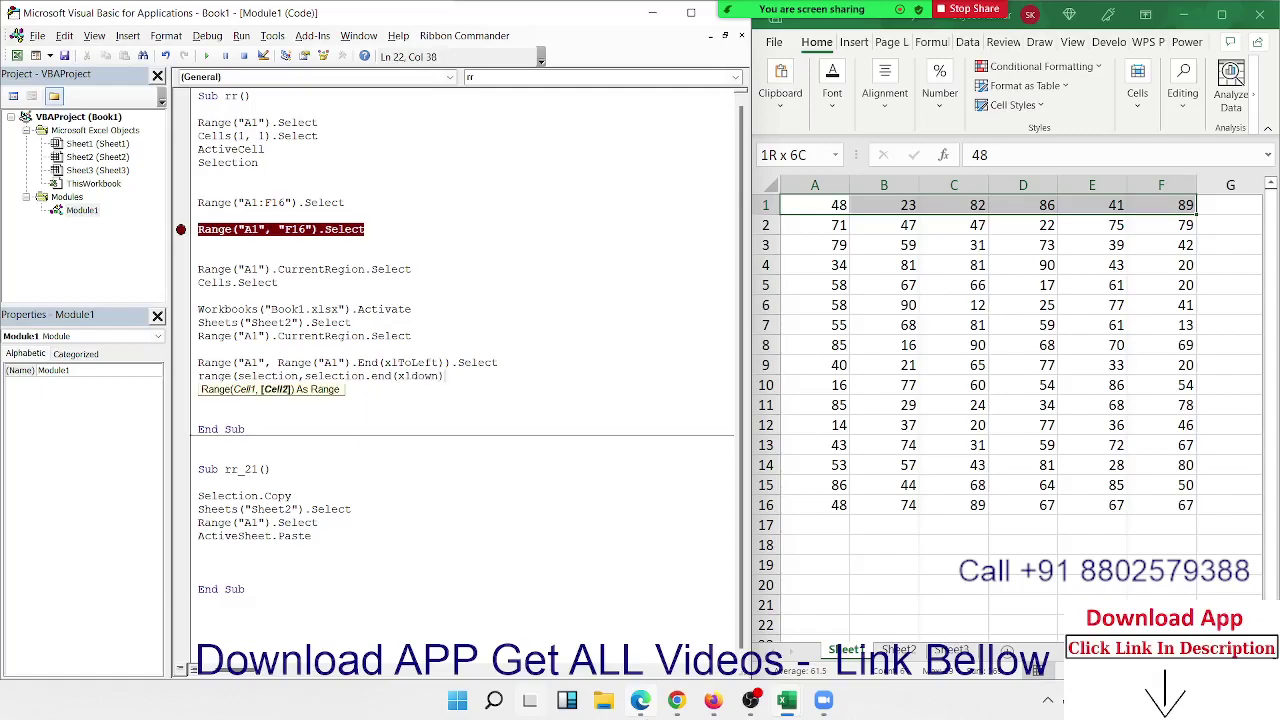
{"action": "type", "text": ").Select"}
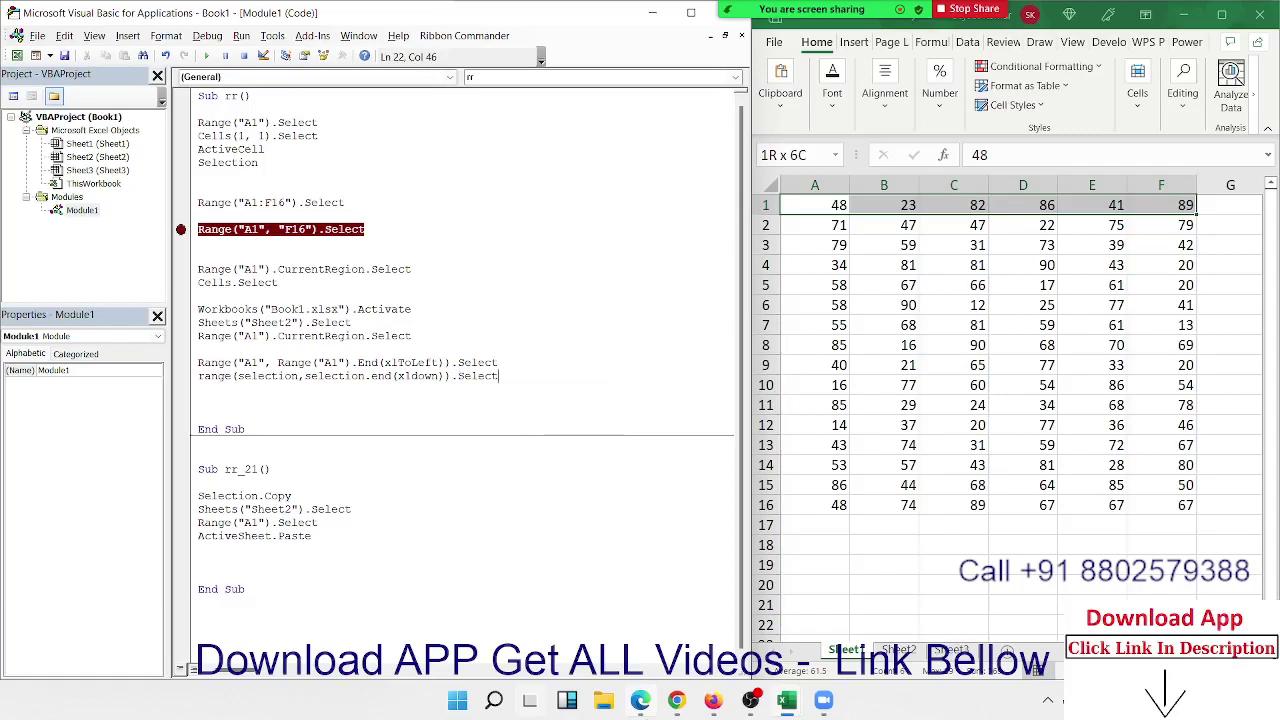
{"action": "key", "text": "Return"}
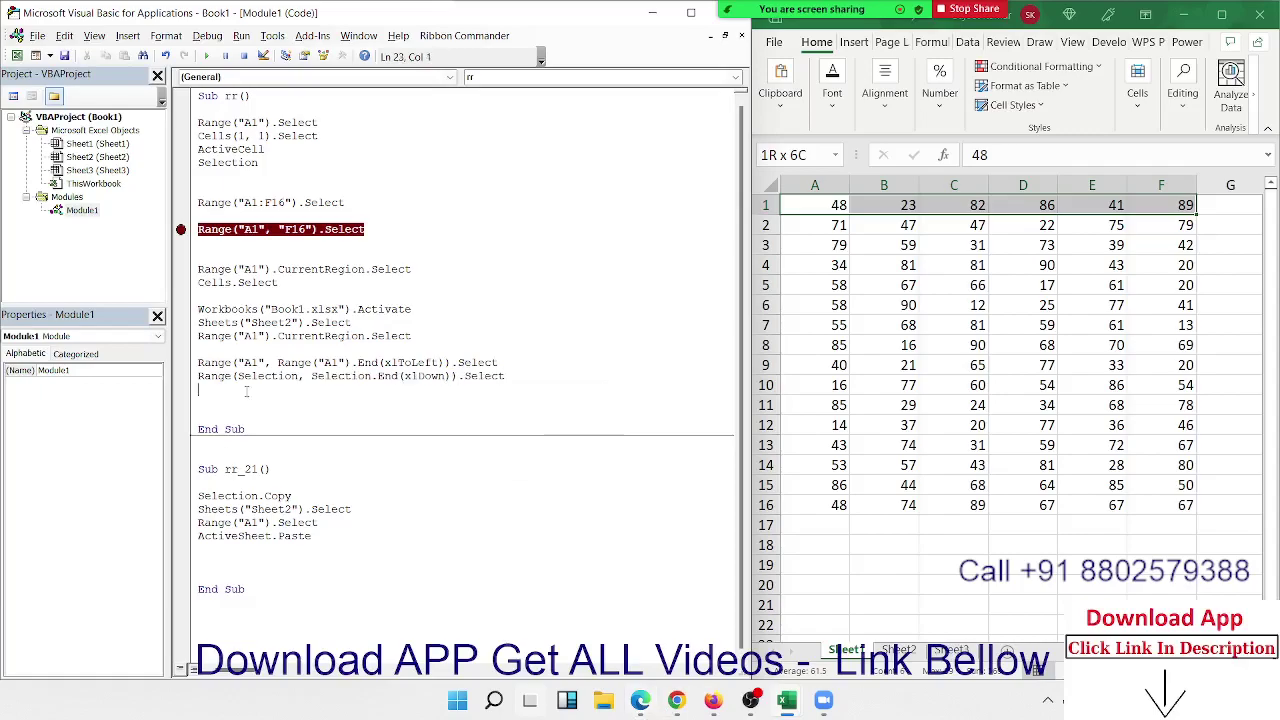
{"action": "mouse_move", "coordinate": [845, 205]}
{"action": "left_mouse_down"}
{"action": "mouse_move", "coordinate": [1160, 198]}
{"action": "mouse_move", "coordinate": [1160, 505]}
{"action": "left_mouse_up"}
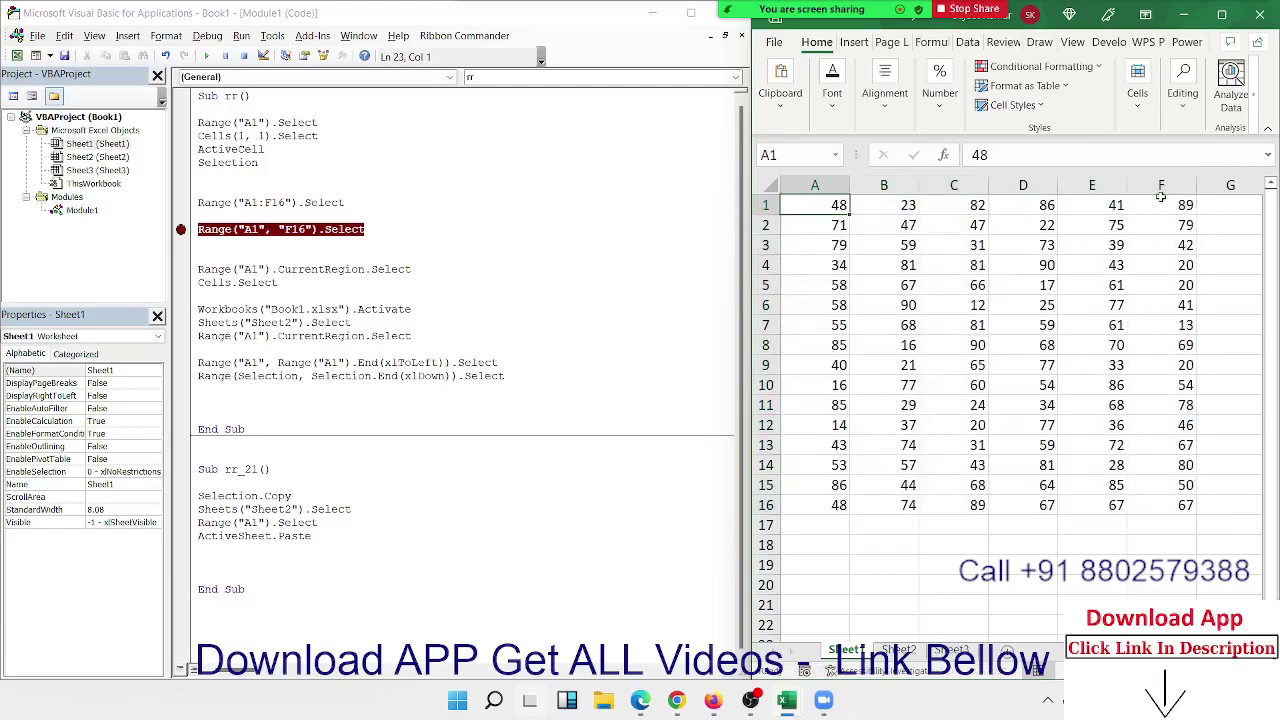
- Record Macro1 selecting A1, extending right and down with Ctrl+Shift, clicking D12, then view Module2
{"action": "left_click", "coordinate": [806, 672]}
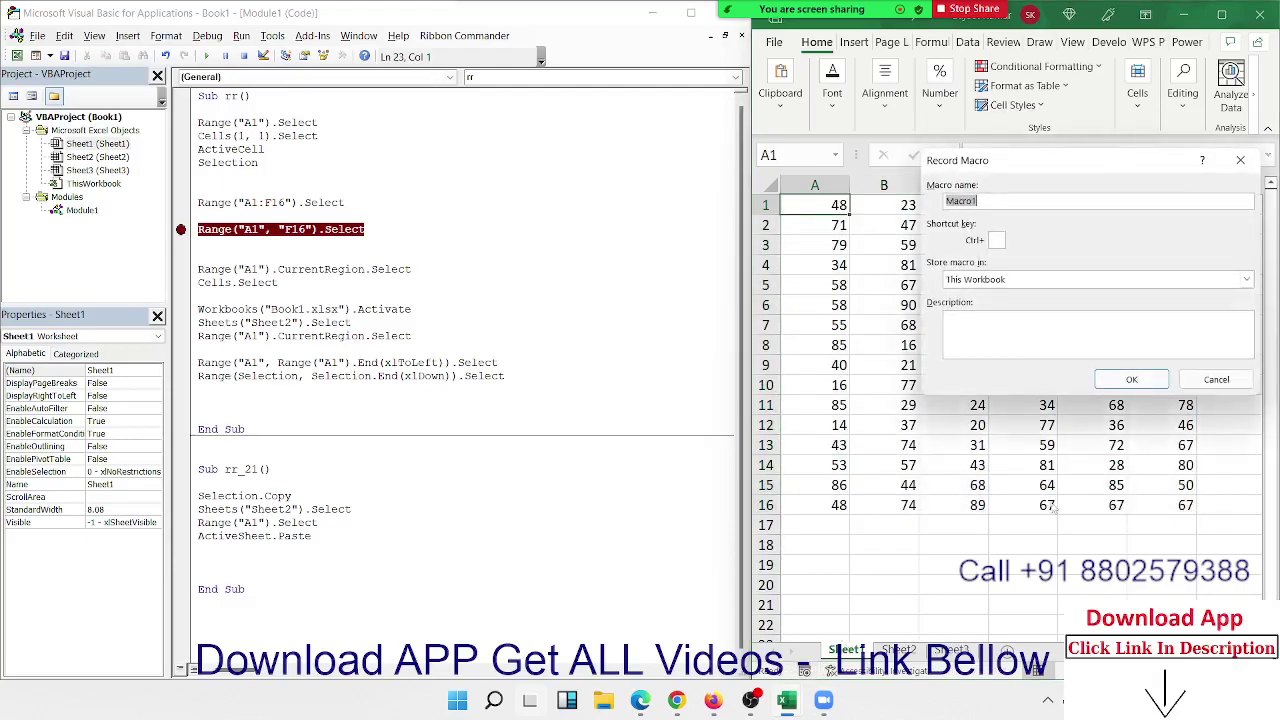
{"action": "left_click", "coordinate": [1131, 379]}
{"action": "left_click", "coordinate": [816, 228]}
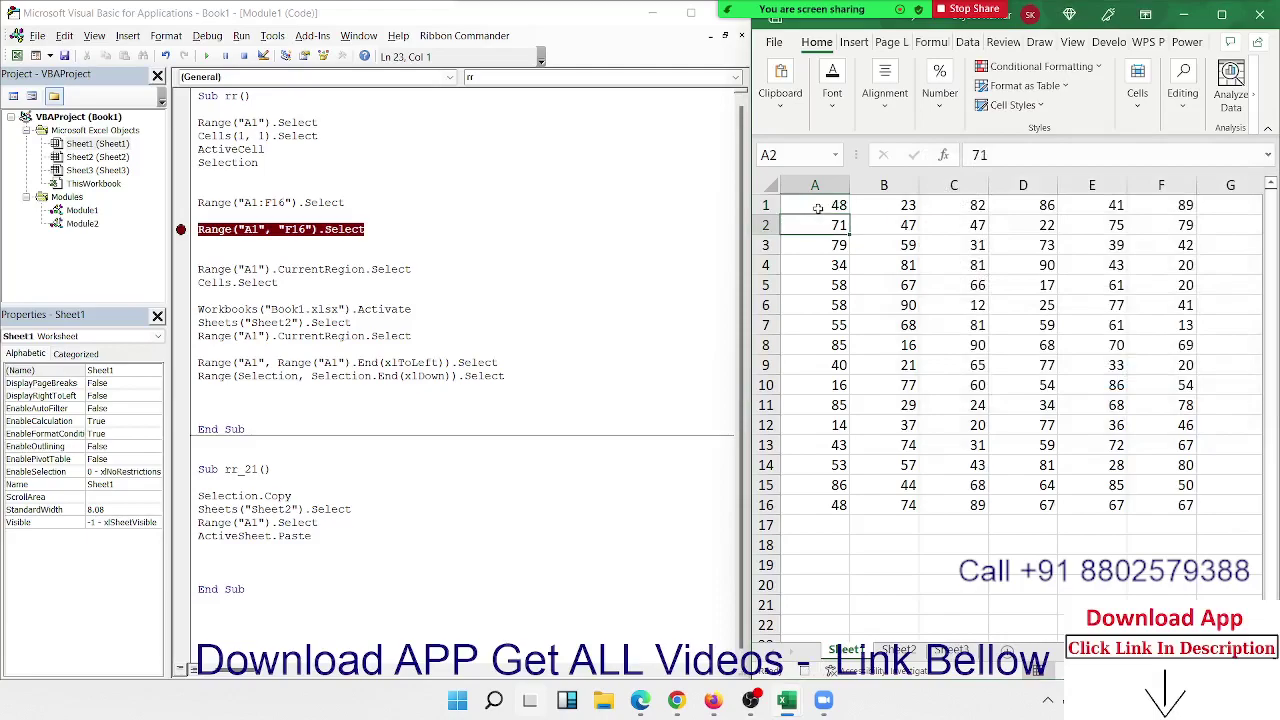
{"action": "left_click", "coordinate": [817, 207]}
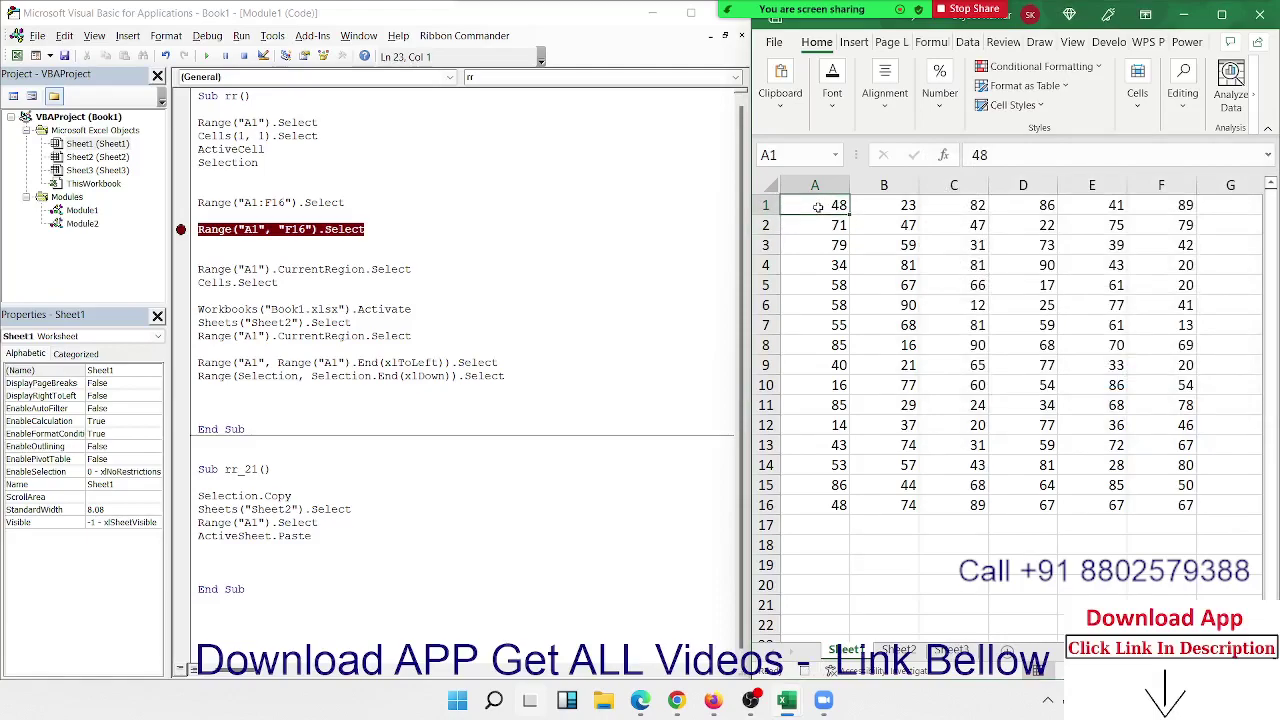
{"action": "key", "text": "ctrl+shift+Right"}
{"action": "key", "text": "ctrl+shift+Down"}
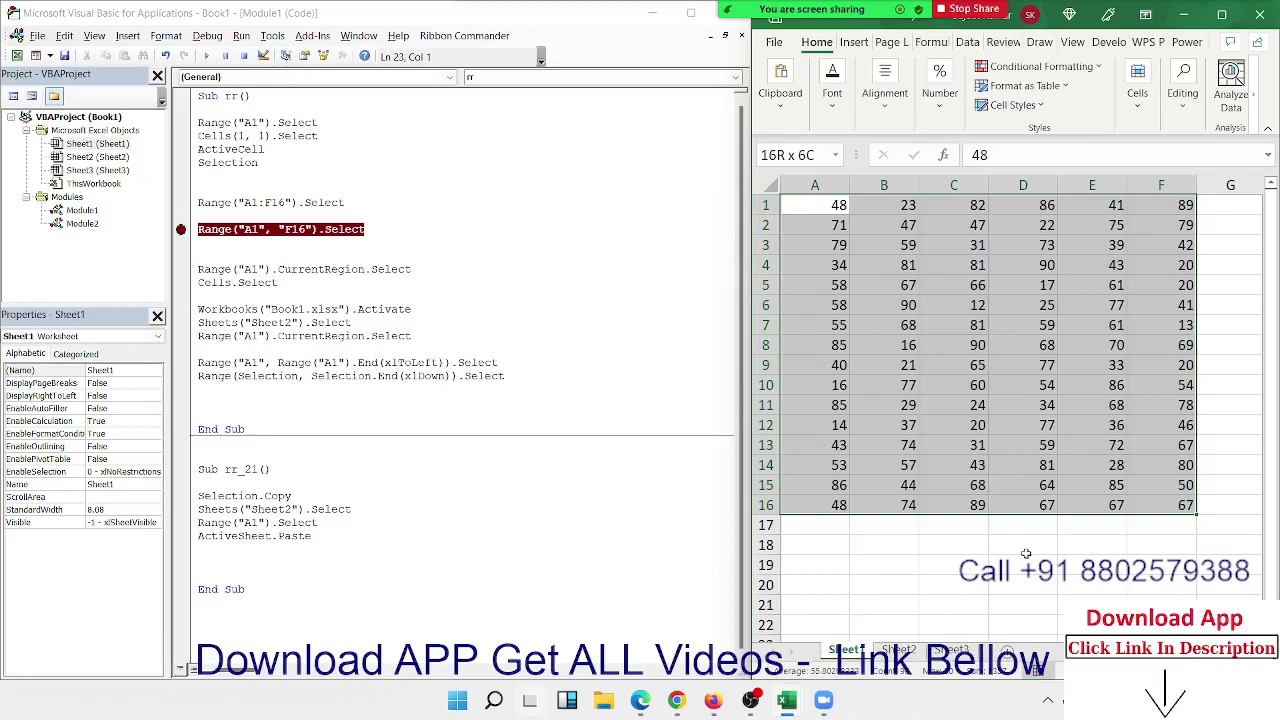
{"action": "left_click", "coordinate": [1008, 426]}
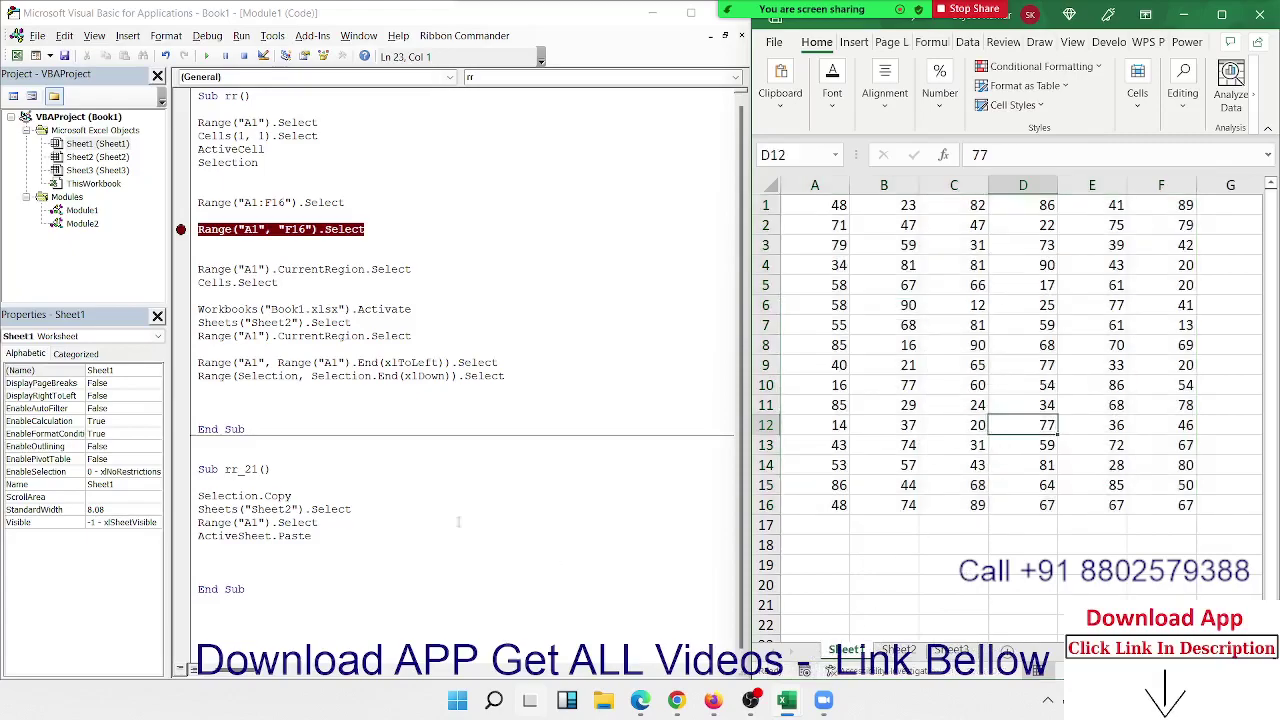
{"action": "double_click", "coordinate": [80, 226]}
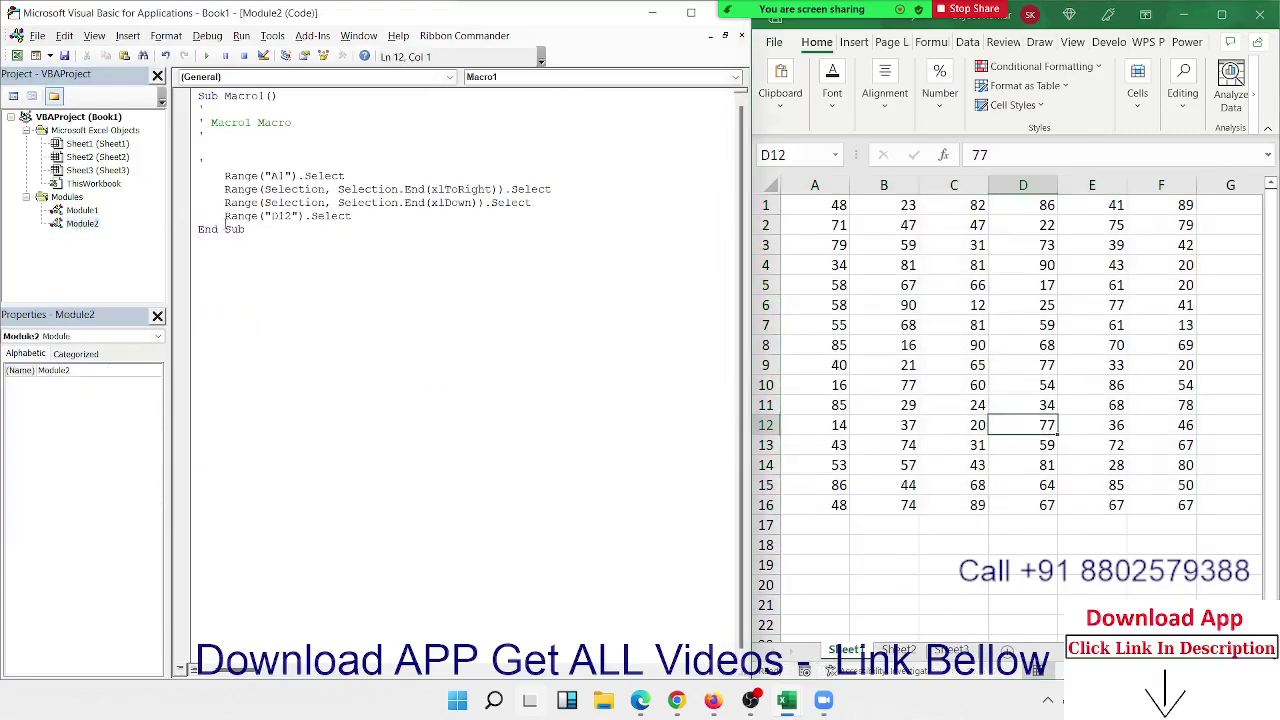
- Compare Macro1's xlToRight line, open Module1's code, and return the worksheet to A1
{"action": "left_click_drag", "start_coordinate": [224, 189], "coordinate": [484, 189]}
{"action": "left_click", "coordinate": [84, 210]}
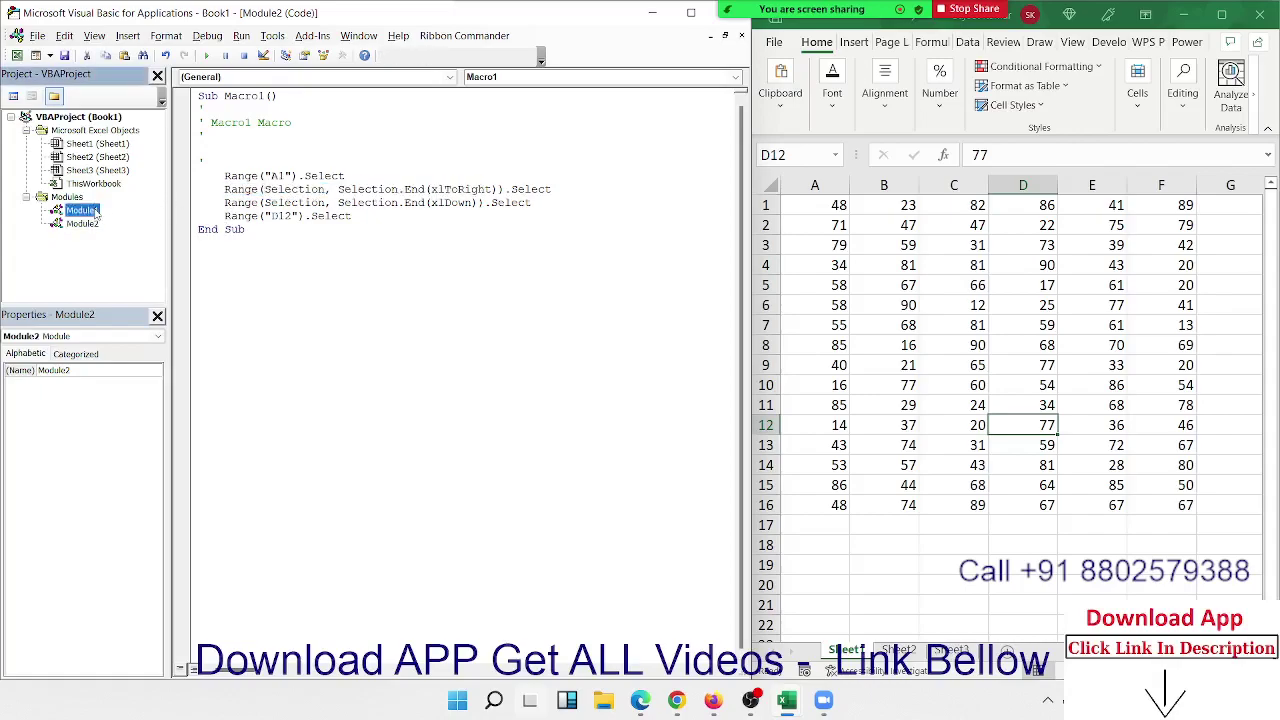
{"action": "double_click", "coordinate": [84, 210]}
{"action": "double_click", "coordinate": [434, 362]}
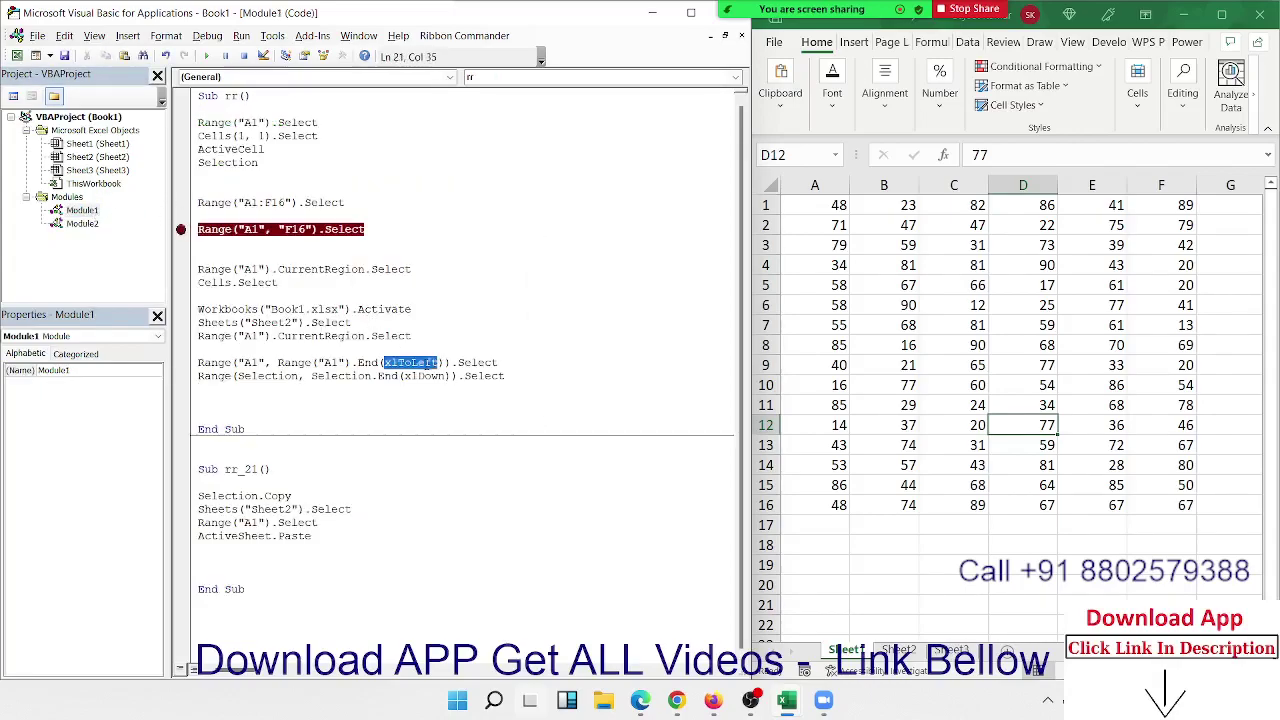
{"action": "left_click", "coordinate": [427, 362]}
{"action": "left_click", "coordinate": [1183, 205]}
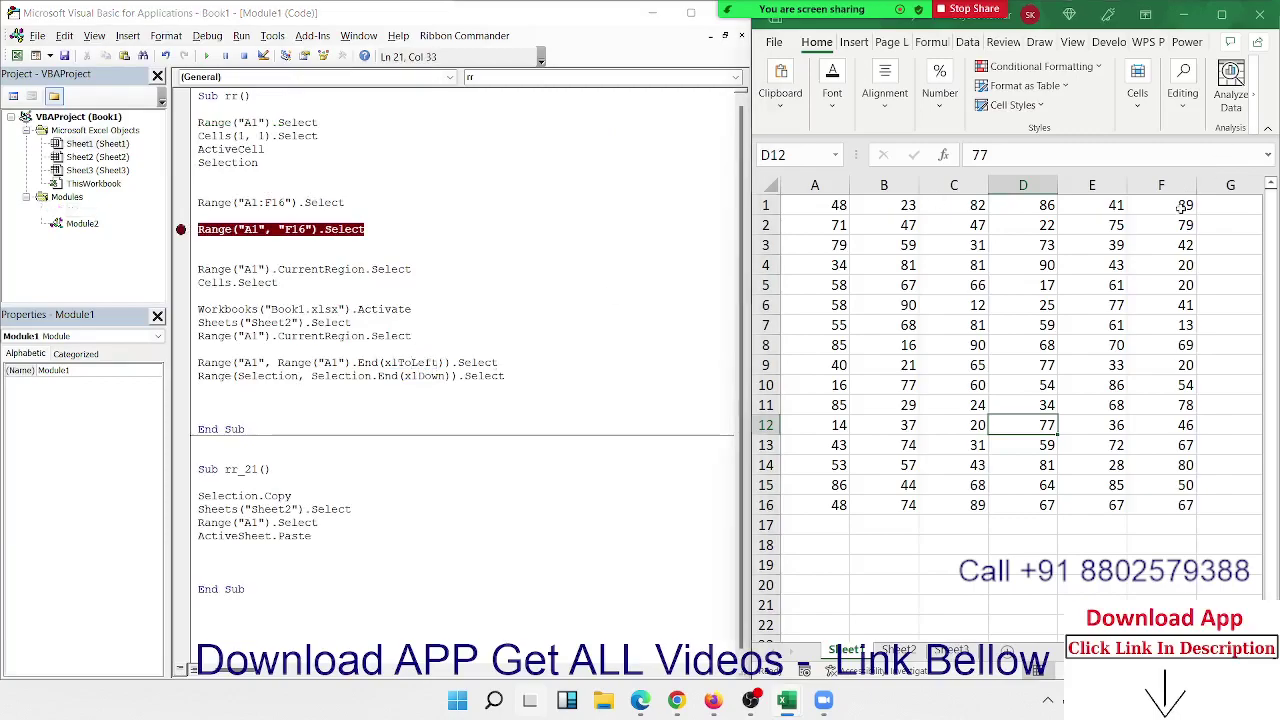
{"action": "key", "text": "ctrl+Home"}
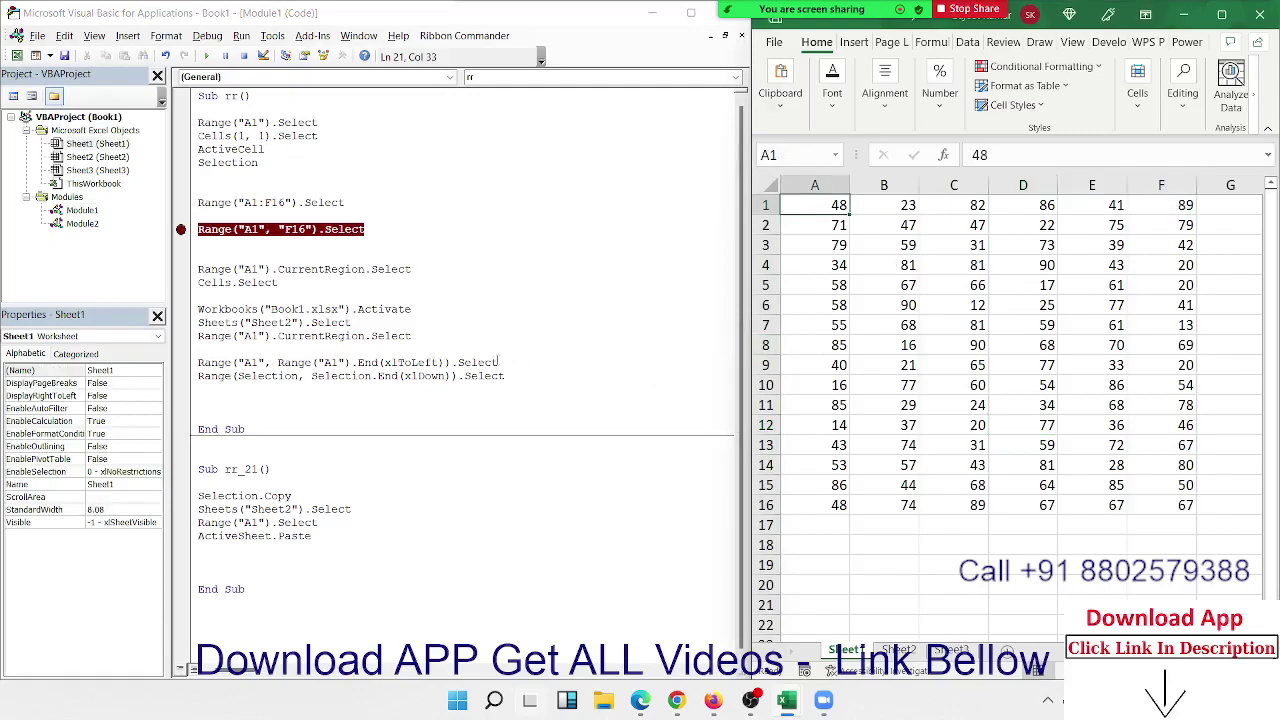
{"action": "left_click", "coordinate": [421, 360]}
- Change xlToLeft to xlToRight in the rr macro's nested End reference
{"action": "double_click", "coordinate": [420, 362]}
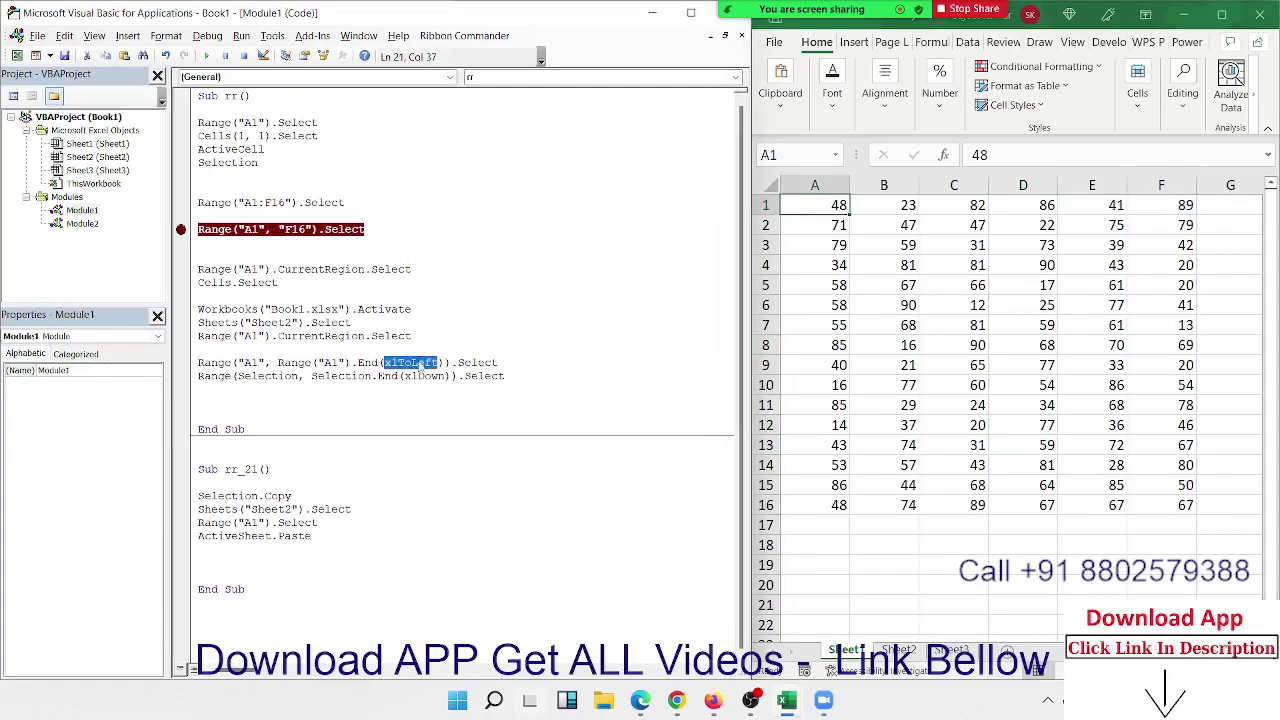
{"action": "left_click", "coordinate": [419, 362]}
{"action": "key", "text": "Delete"}
{"action": "key", "text": "Delete"}
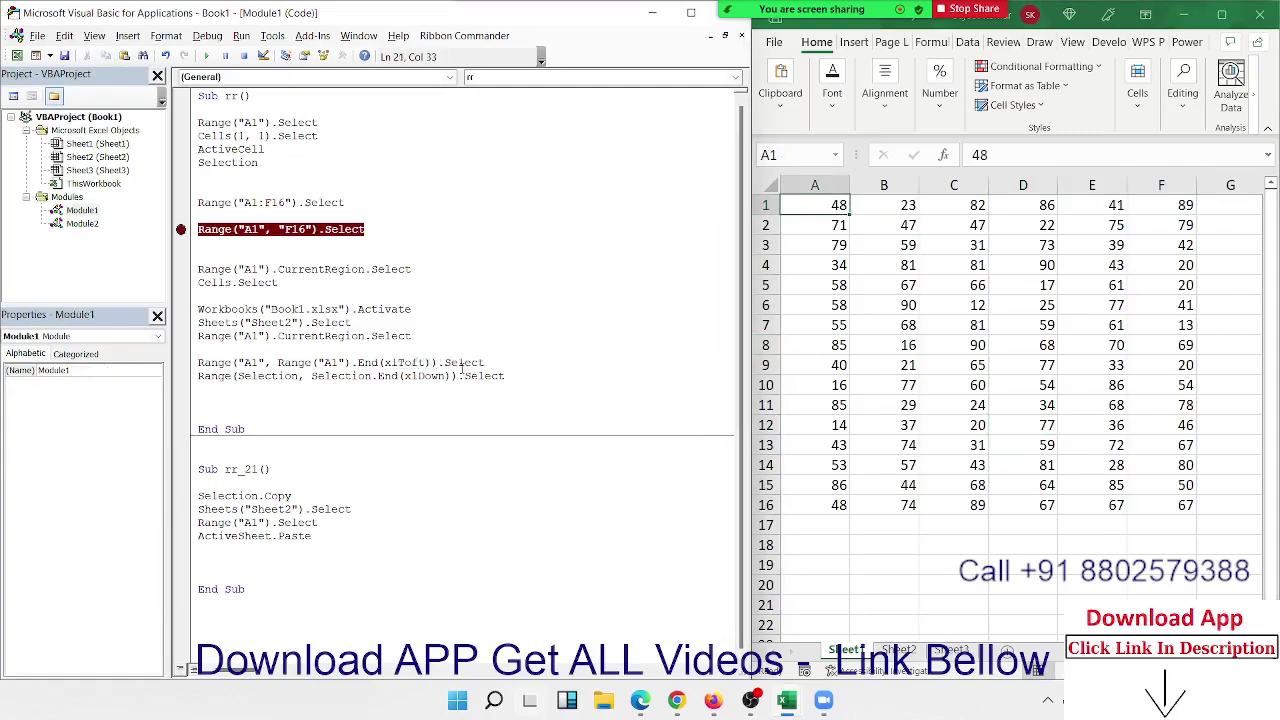
{"action": "key", "text": "Delete"}
{"action": "key", "text": "Delete"}
{"action": "type", "text": "right"}
- Rewrite Macro1's line 8 as Range("A1", range("A1").End(xlToRight)).Select
{"action": "double_click", "coordinate": [60, 224]}
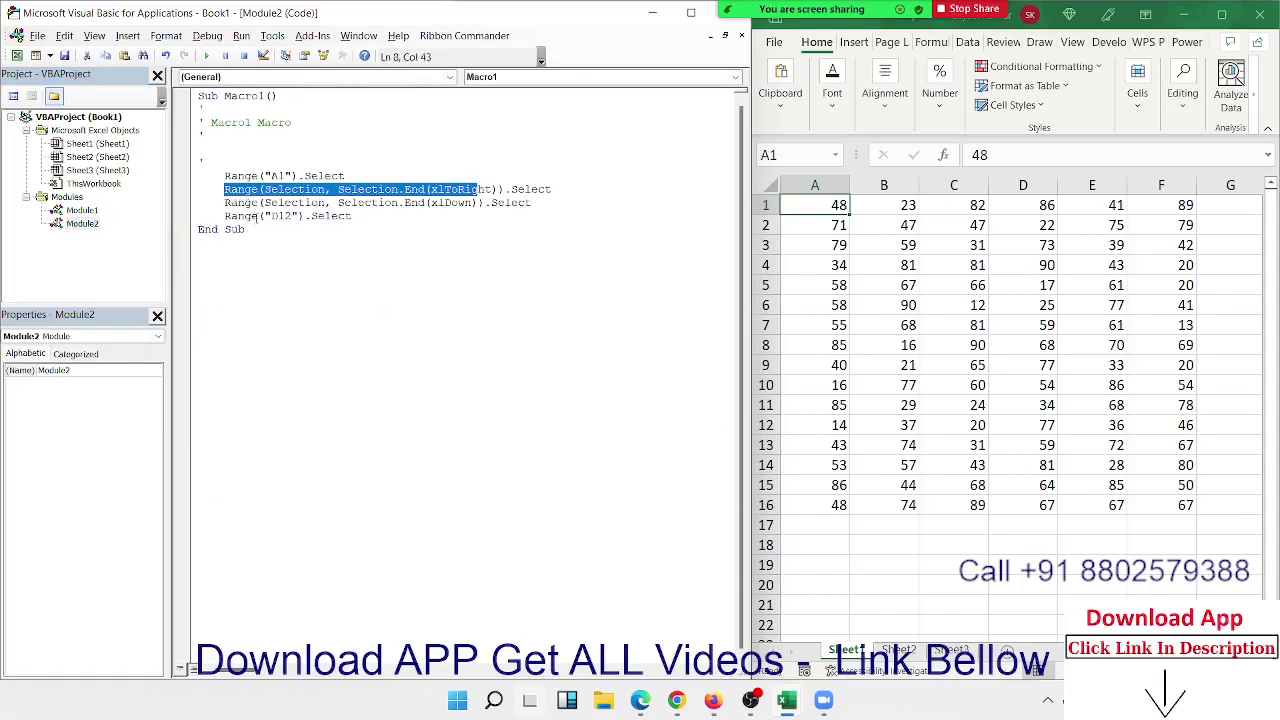
{"action": "left_click", "coordinate": [280, 189]}
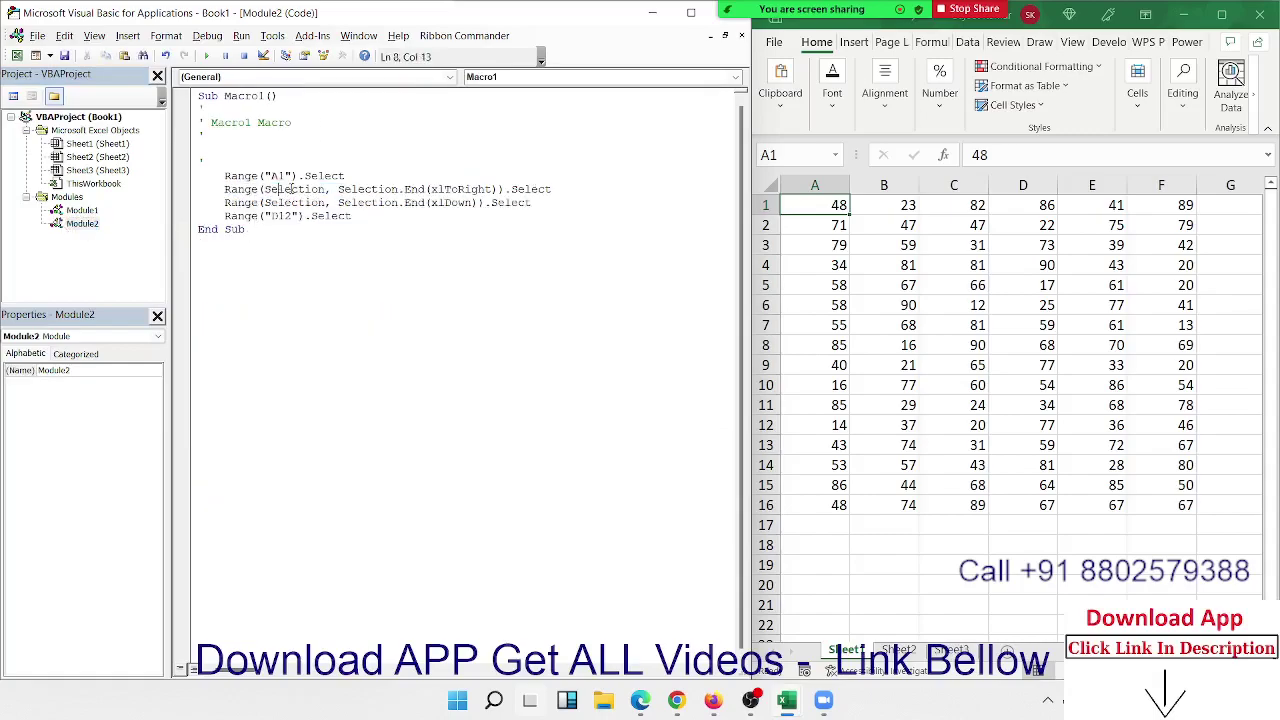
{"action": "double_click", "coordinate": [292, 189]}
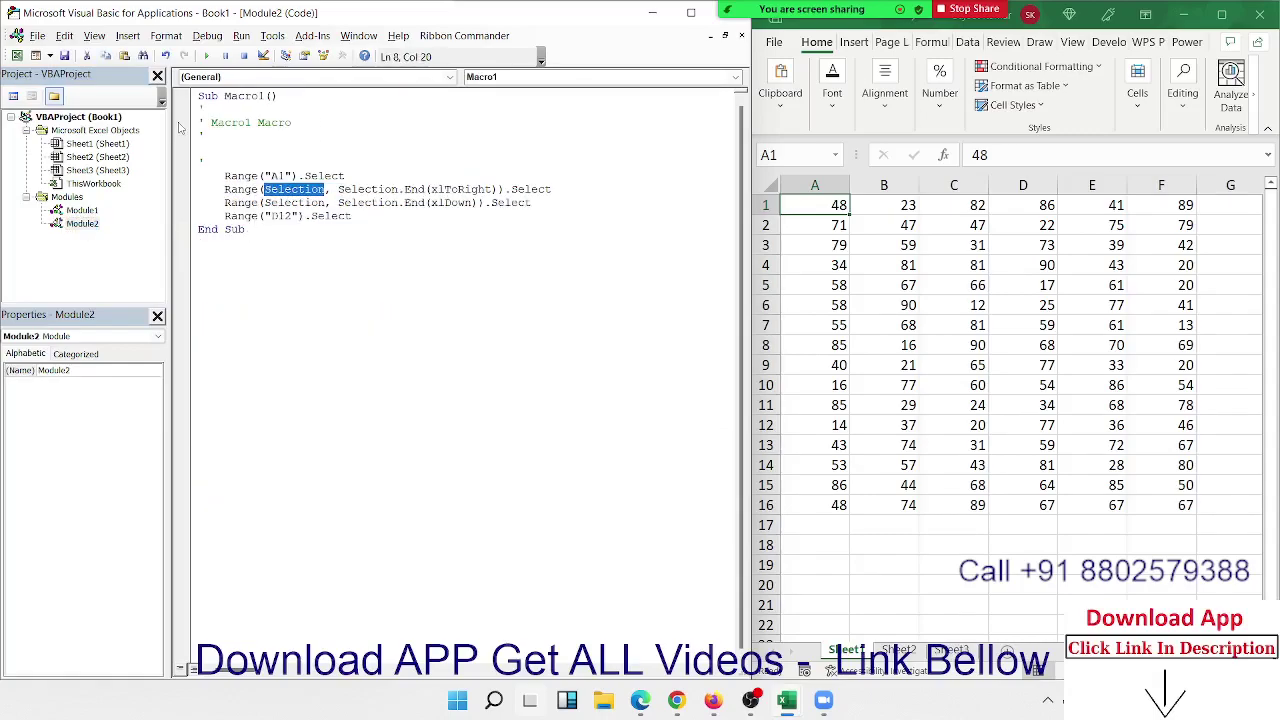
{"action": "type", "text": "\"A1"}
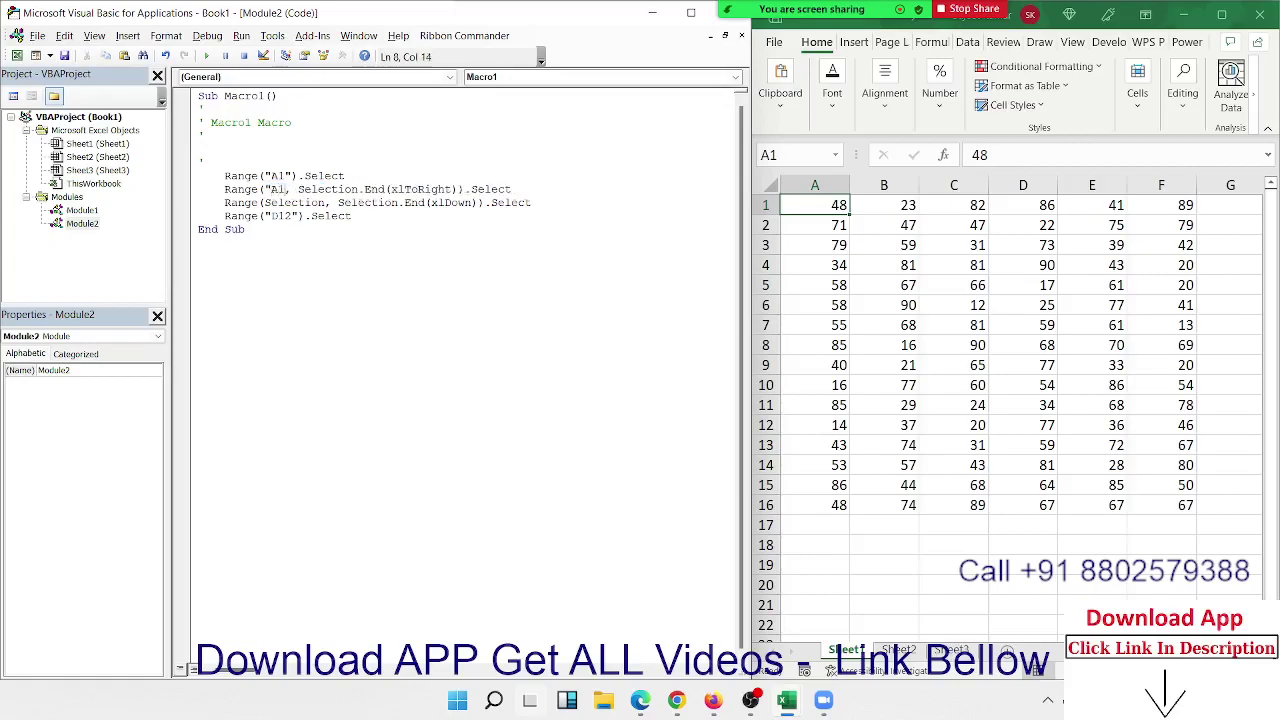
{"action": "type", "text": "\""}
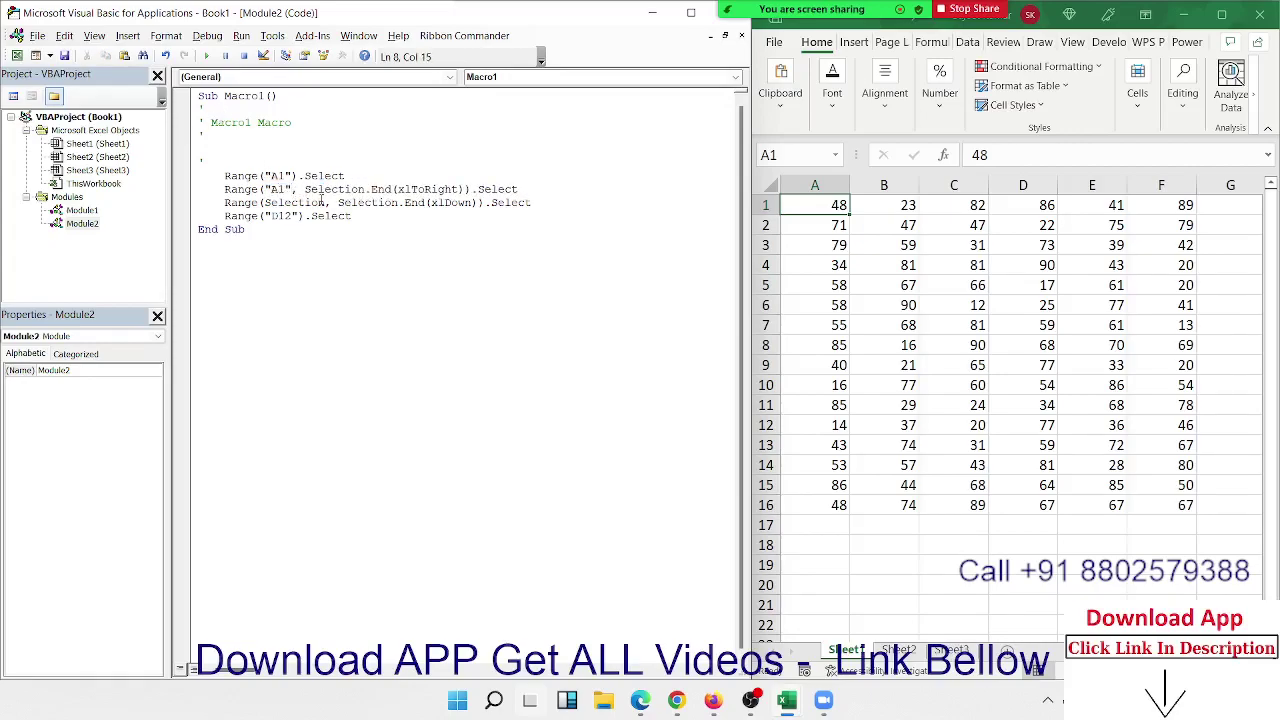
{"action": "double_click", "coordinate": [322, 191]}
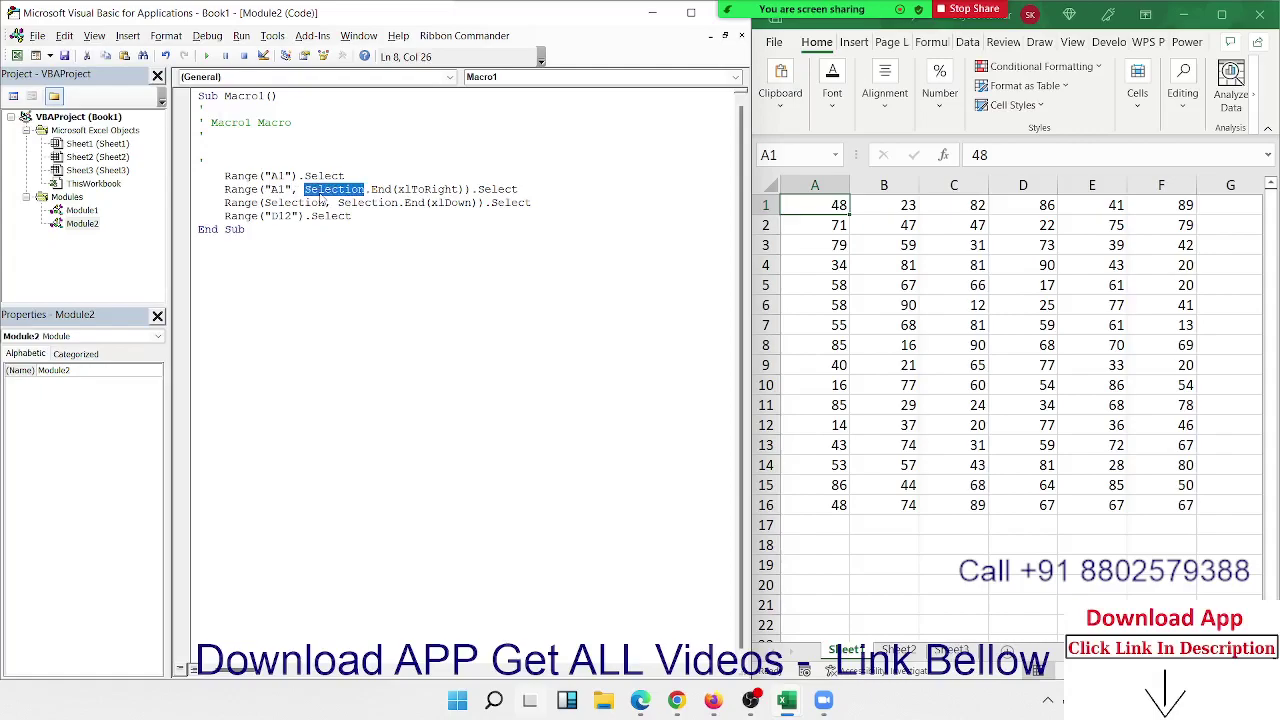
{"action": "type", "text": "range("}
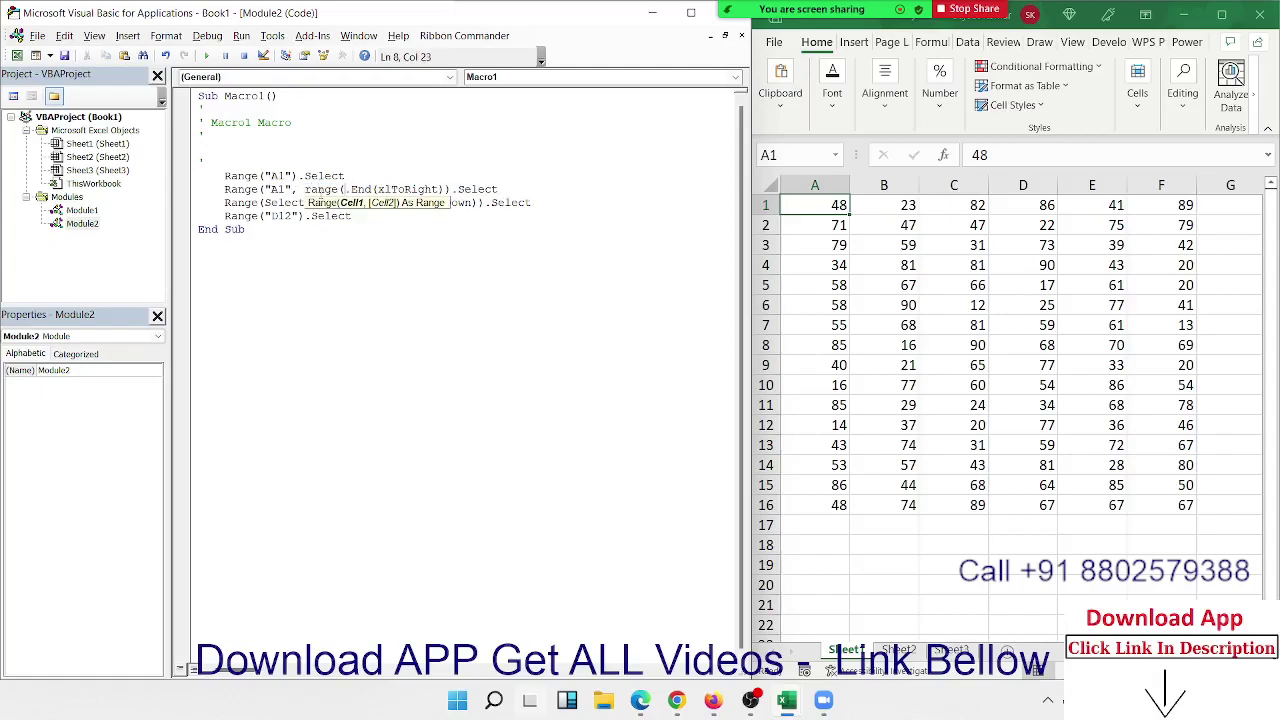
{"action": "type", "text": "\"A1"}
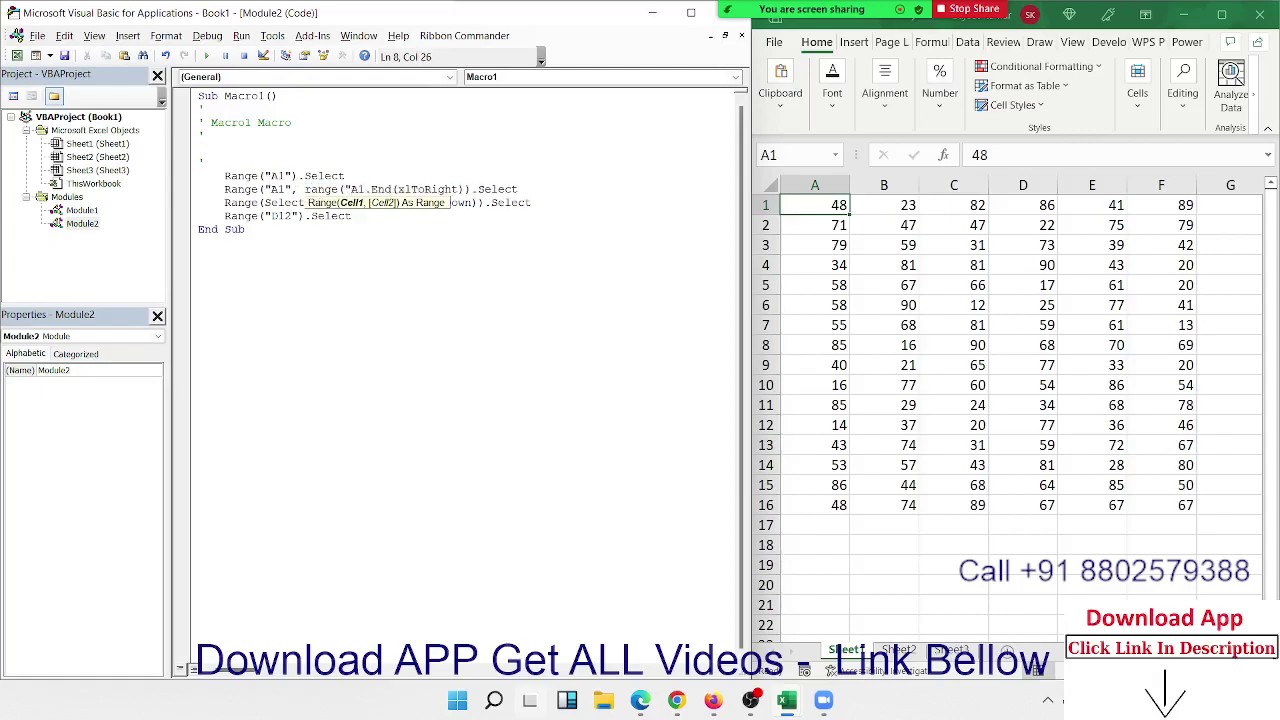
{"action": "type", "text": "\")"}
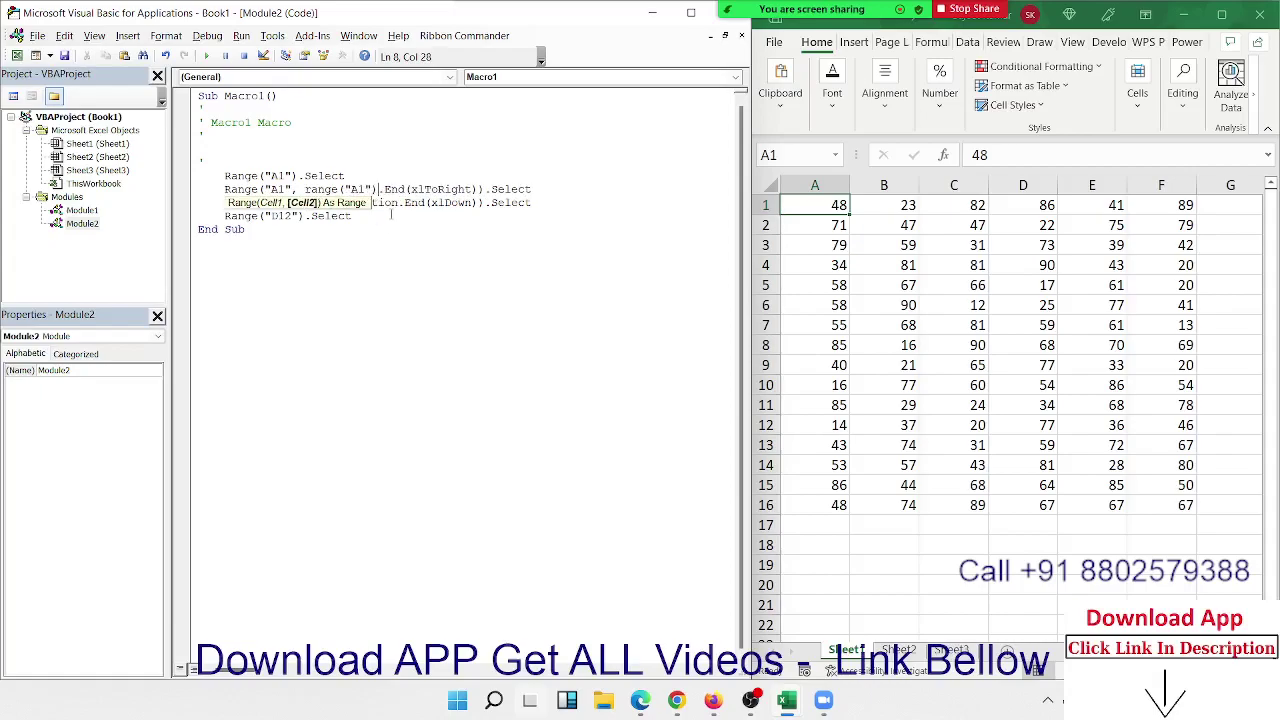
{"action": "double_click", "coordinate": [276, 189]}
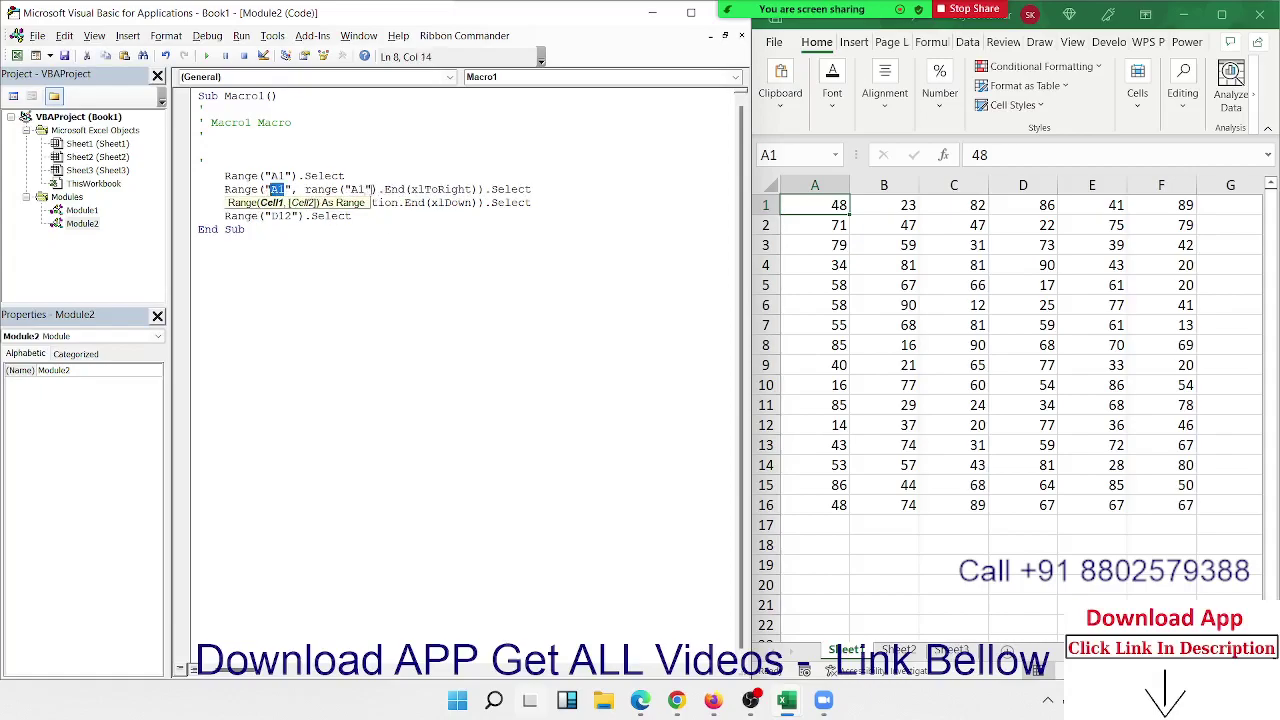
{"action": "double_click", "coordinate": [440, 189]}
- Step through Macro1 to select A1:F1, then extend the selection to A1:F16
{"action": "left_click", "coordinate": [797, 205]}
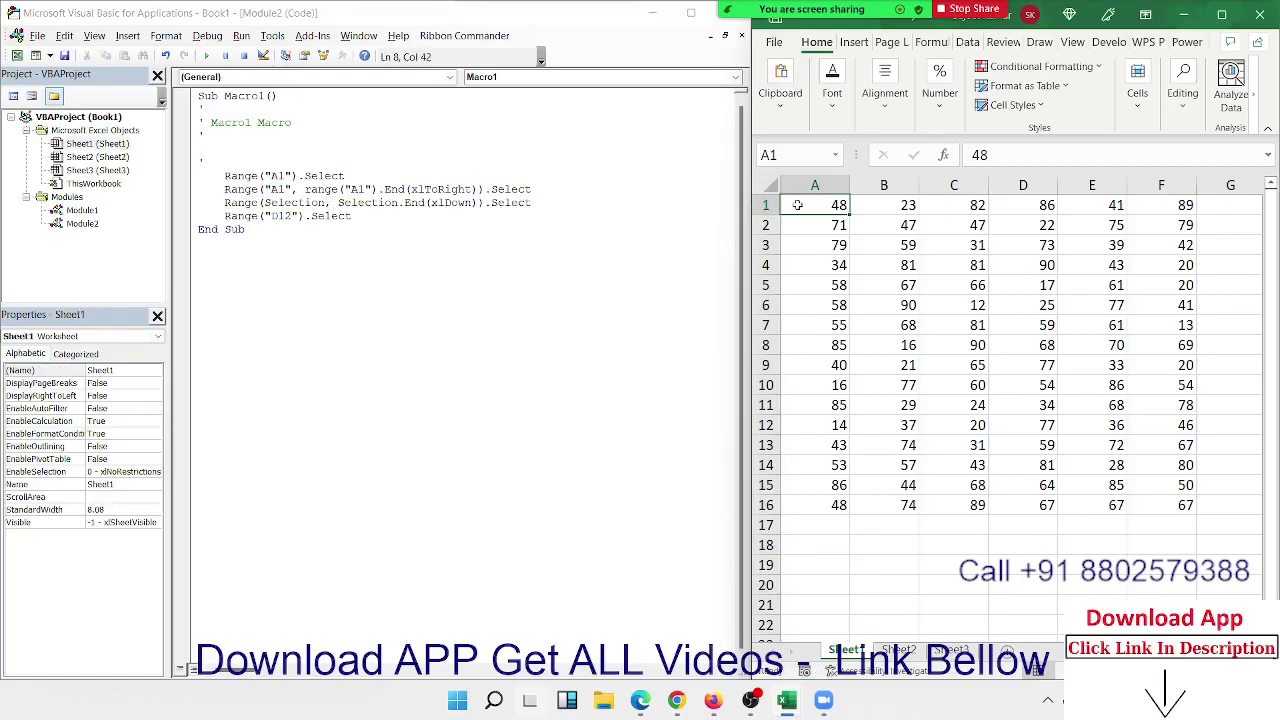
{"action": "key", "text": "ctrl+shift+Right"}
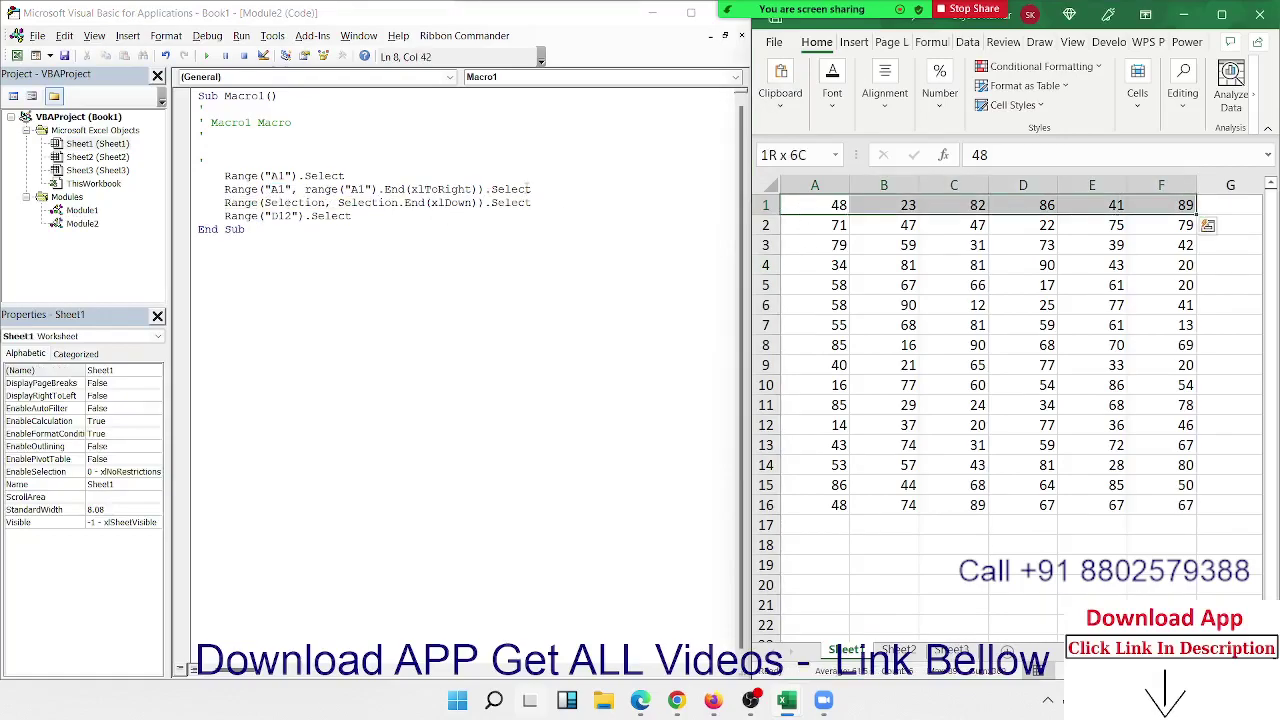
{"action": "key", "text": "ctrl+shift+Down"}
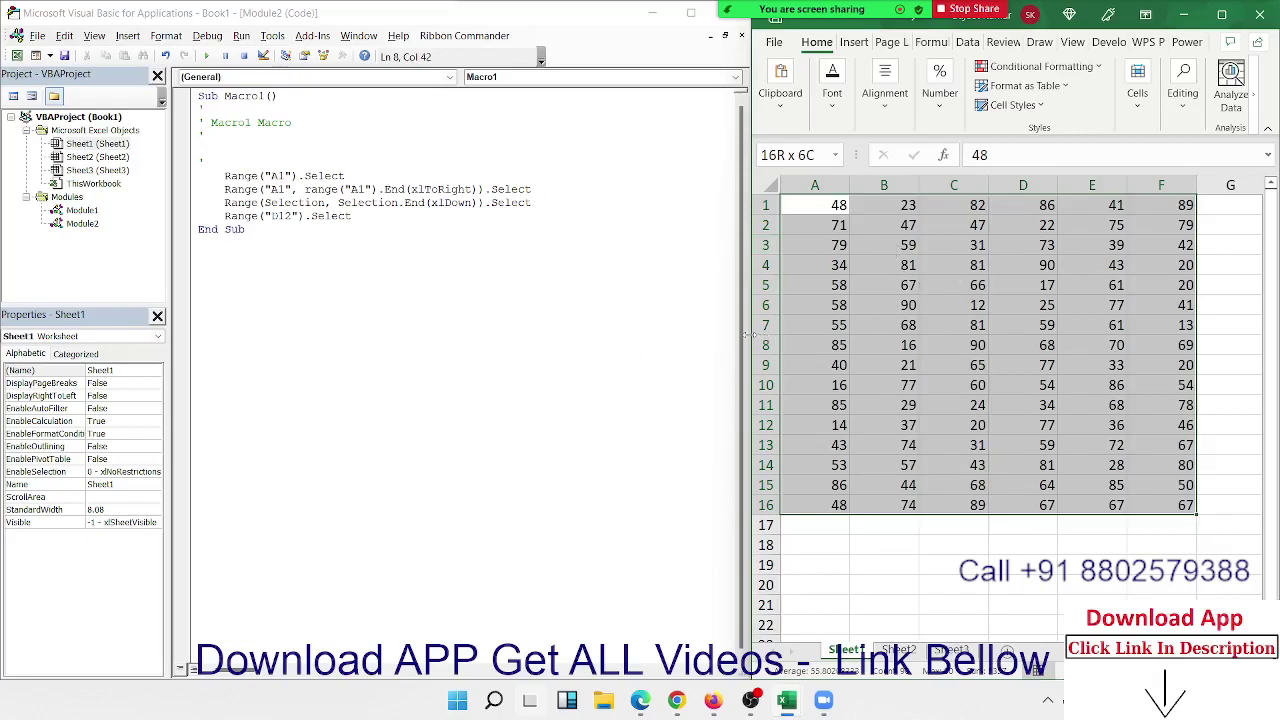
- Reselect the data block A1:F16 in the Excel worksheet
{"action": "left_click", "coordinate": [1246, 249]}
{"action": "left_click", "coordinate": [840, 207]}
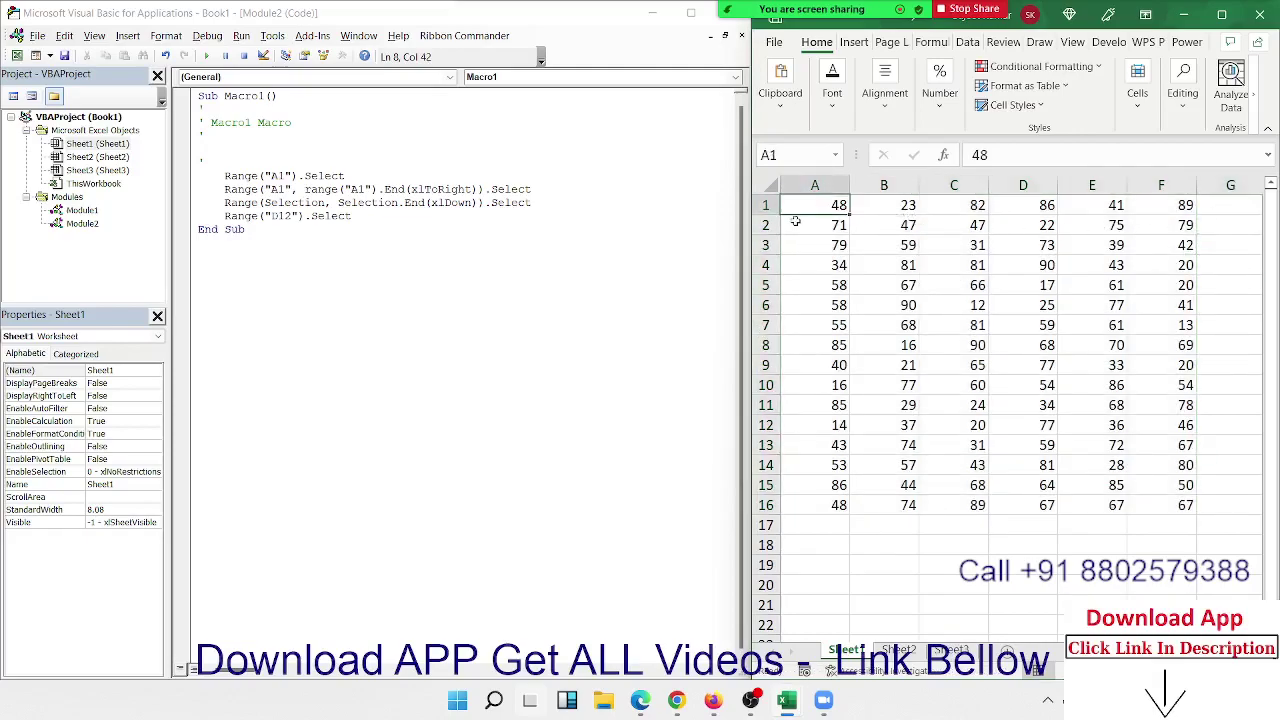
{"action": "mouse_move", "coordinate": [805, 207]}
{"action": "left_mouse_down"}
{"action": "mouse_move", "coordinate": [1177, 471]}
{"action": "mouse_move", "coordinate": [1178, 508]}
{"action": "left_mouse_up"}
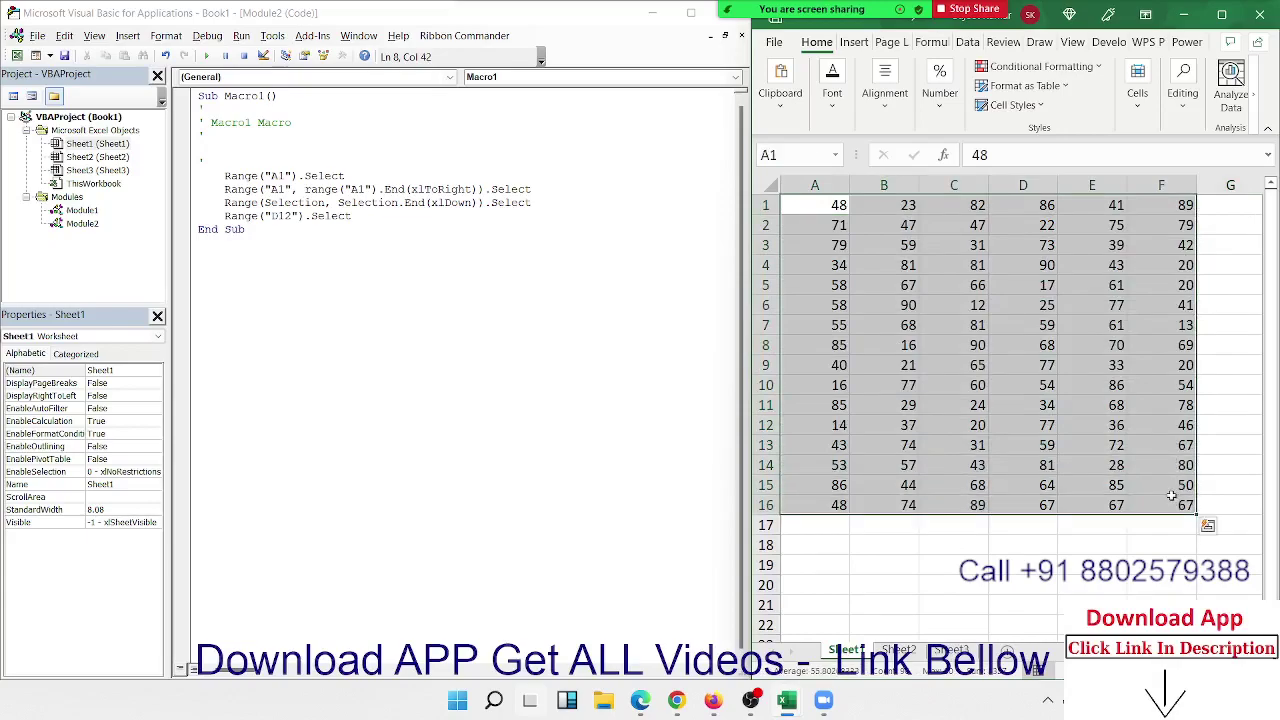
- Open Module1's code, showing the rr and rr_21 macros, from the Project Explorer
{"action": "left_click", "coordinate": [90, 222]}
{"action": "double_click", "coordinate": [86, 222]}
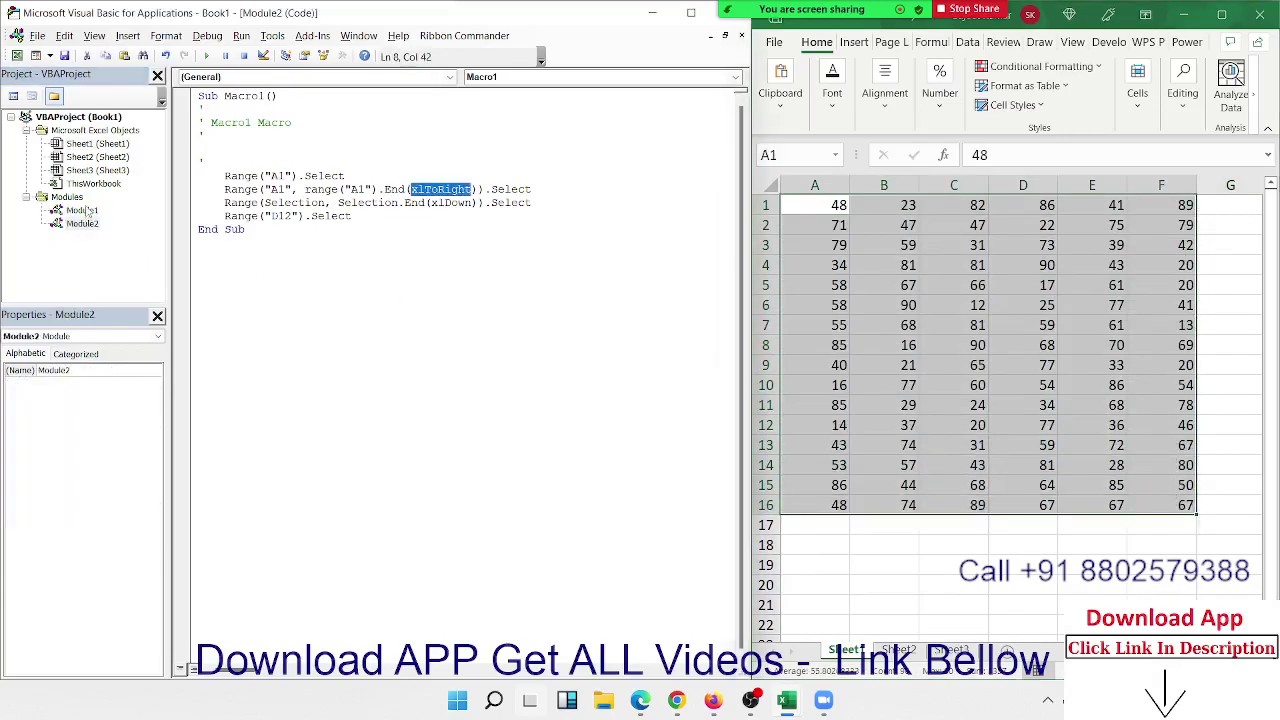
{"action": "double_click", "coordinate": [84, 210]}
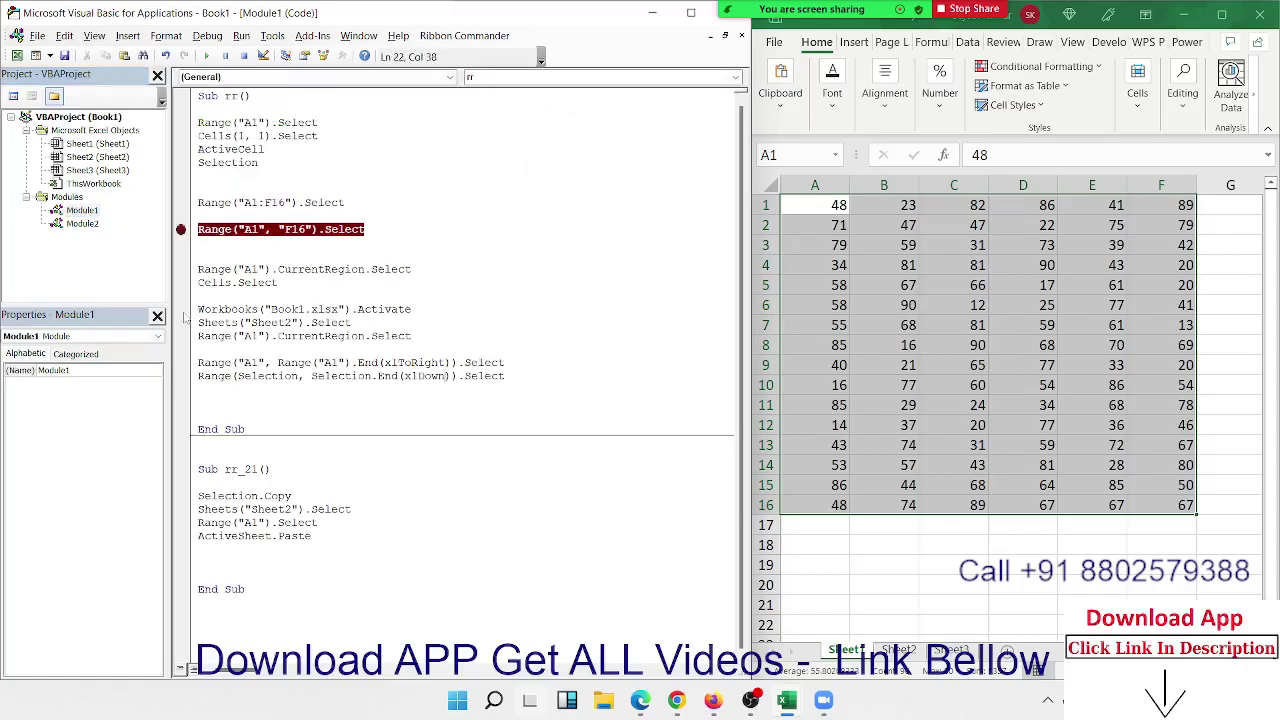
- Clear the breakpoint on the Range line and insert two blank lines above End Sub in rr
{"action": "left_click", "coordinate": [181, 229]}
{"action": "left_click", "coordinate": [245, 389]}
{"action": "key", "text": "Return"}
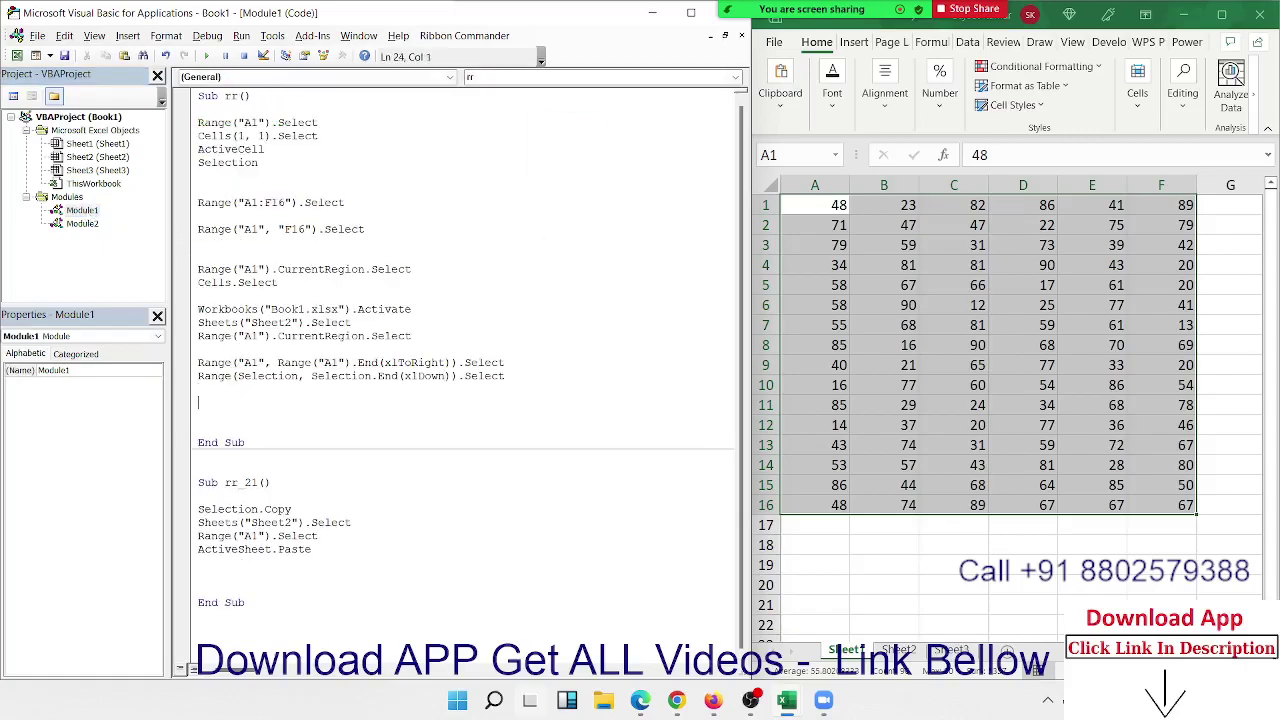
{"action": "key", "text": "Return"}
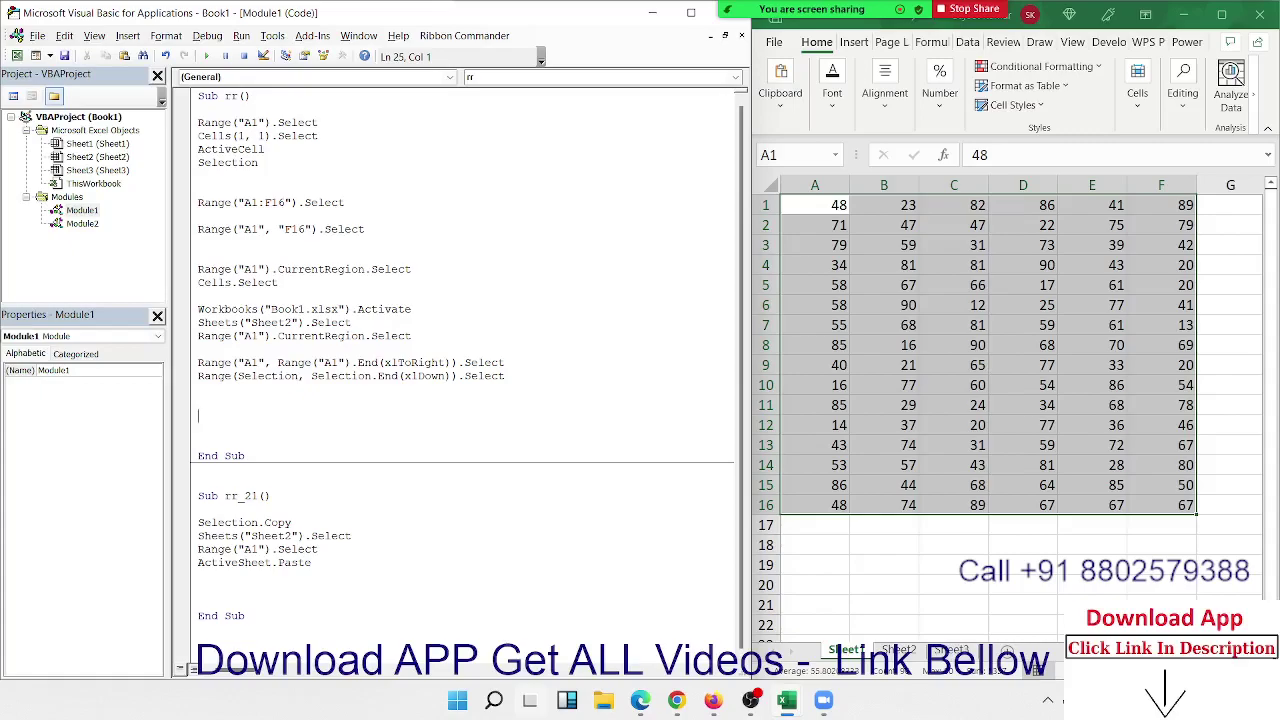
- Add the line r = Range("A65000").End(xlUp).Row to store column A's last used row
{"action": "type", "text": "r=ra"}
{"action": "type", "text": "r"}
{"action": "type", "text": "ange"}
{"action": "type", "text": "("}
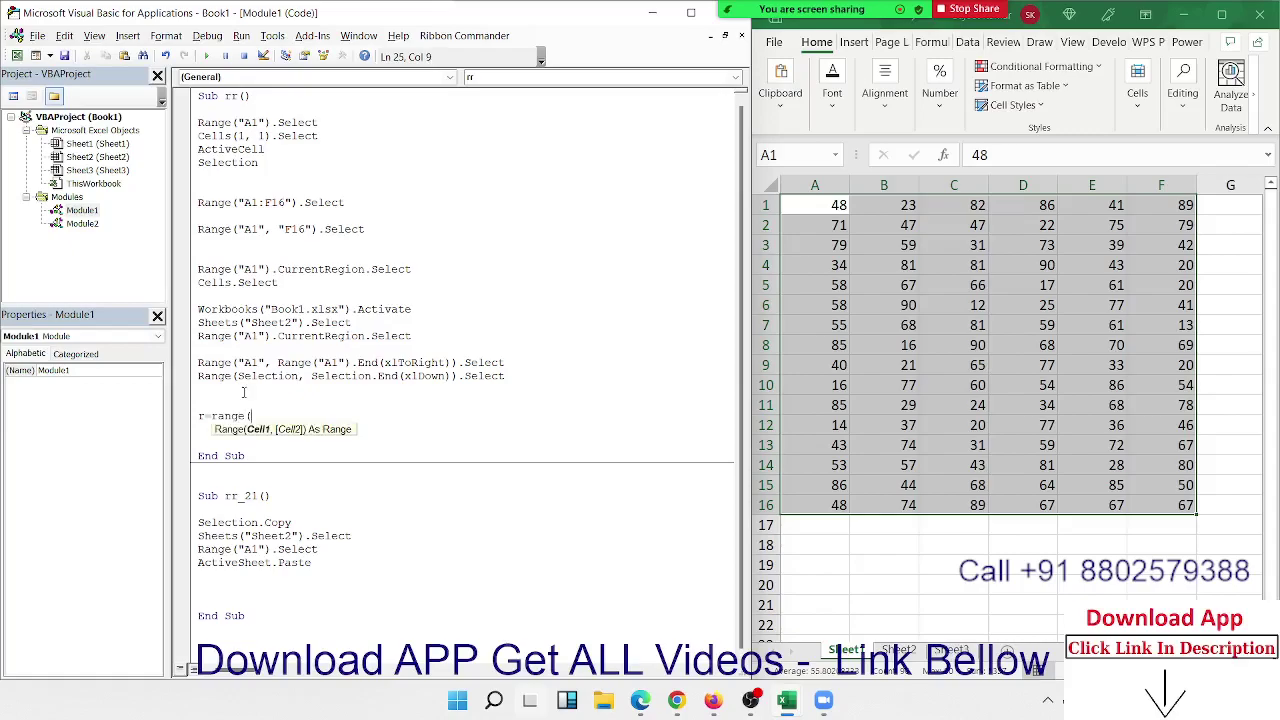
{"action": "type", "text": "\"A"}
{"action": "type", "text": "1"}
{"action": "type", "text": "\""}
{"action": "key", "text": "BackSpace"}
{"action": "key", "text": "BackSpace"}
{"action": "type", "text": "6500"}
{"action": "type", "text": "0\").E"}
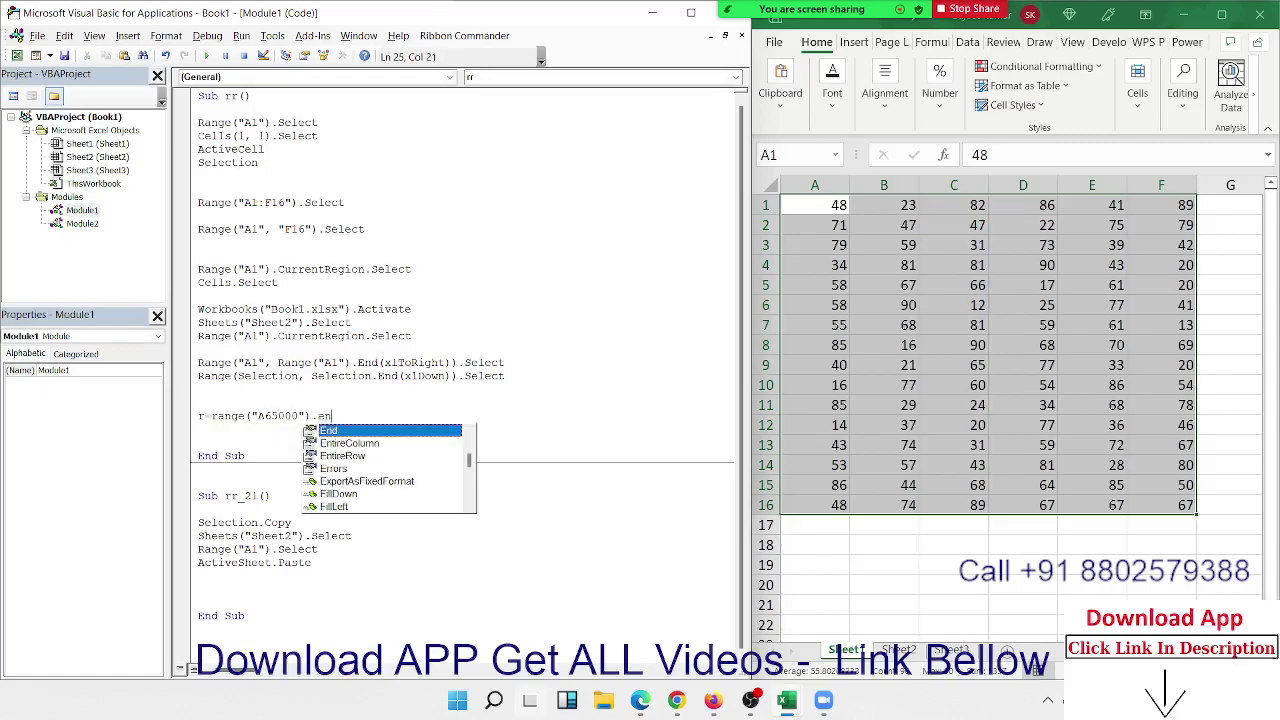
{"action": "type", "text": "nd"}
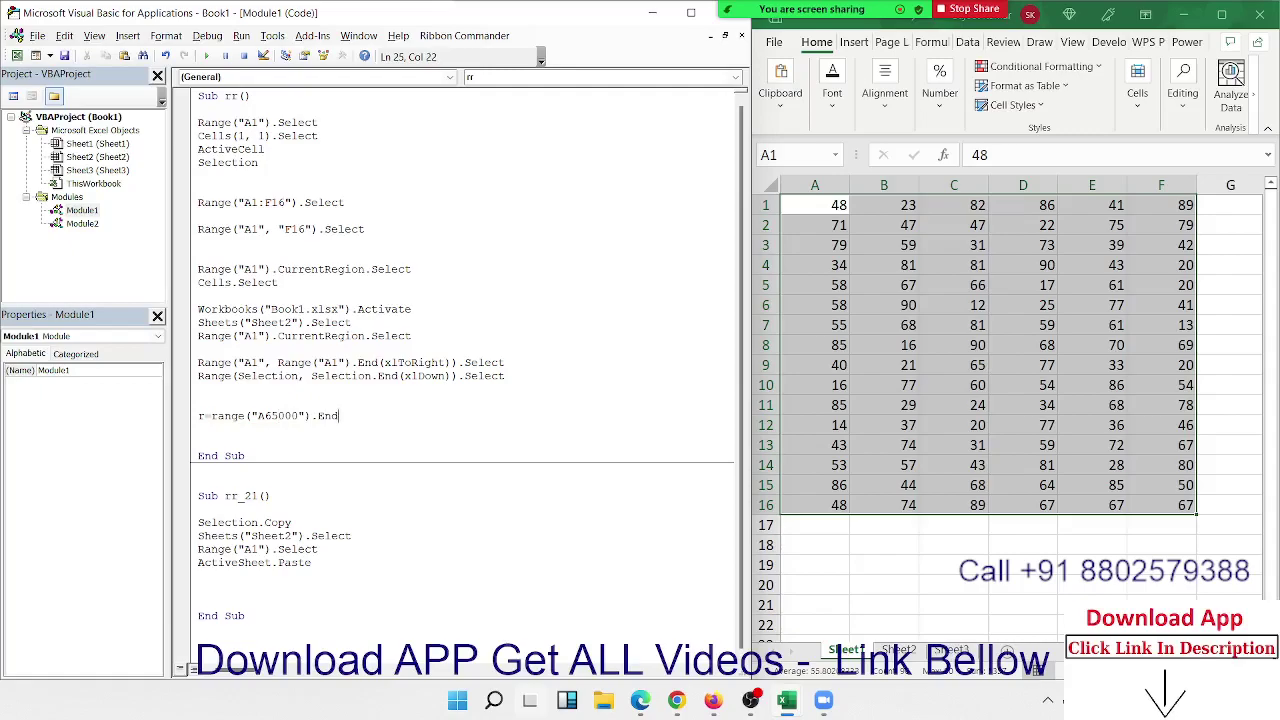
{"action": "type", "text": "("}
{"action": "key", "text": "Down"}
{"action": "key", "text": "Down"}
{"action": "key", "text": "Down"}
{"action": "key", "text": "Tab"}
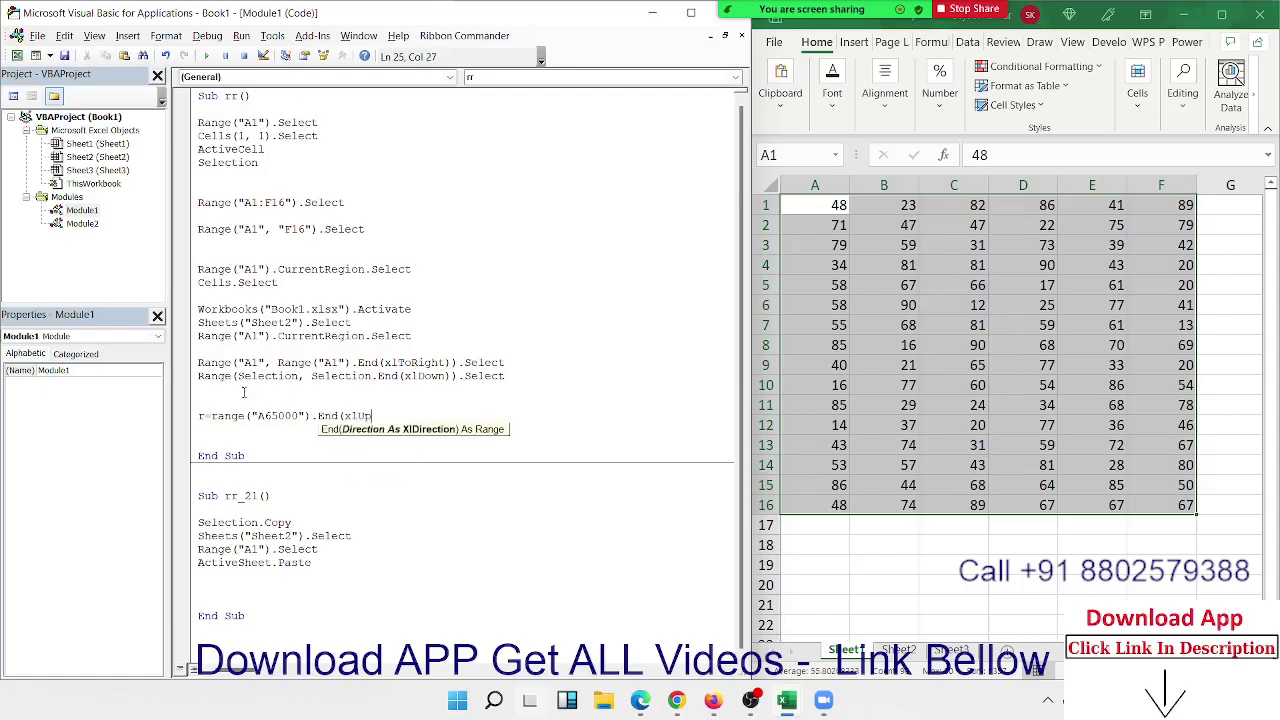
{"action": "type", "text": ").ro"}
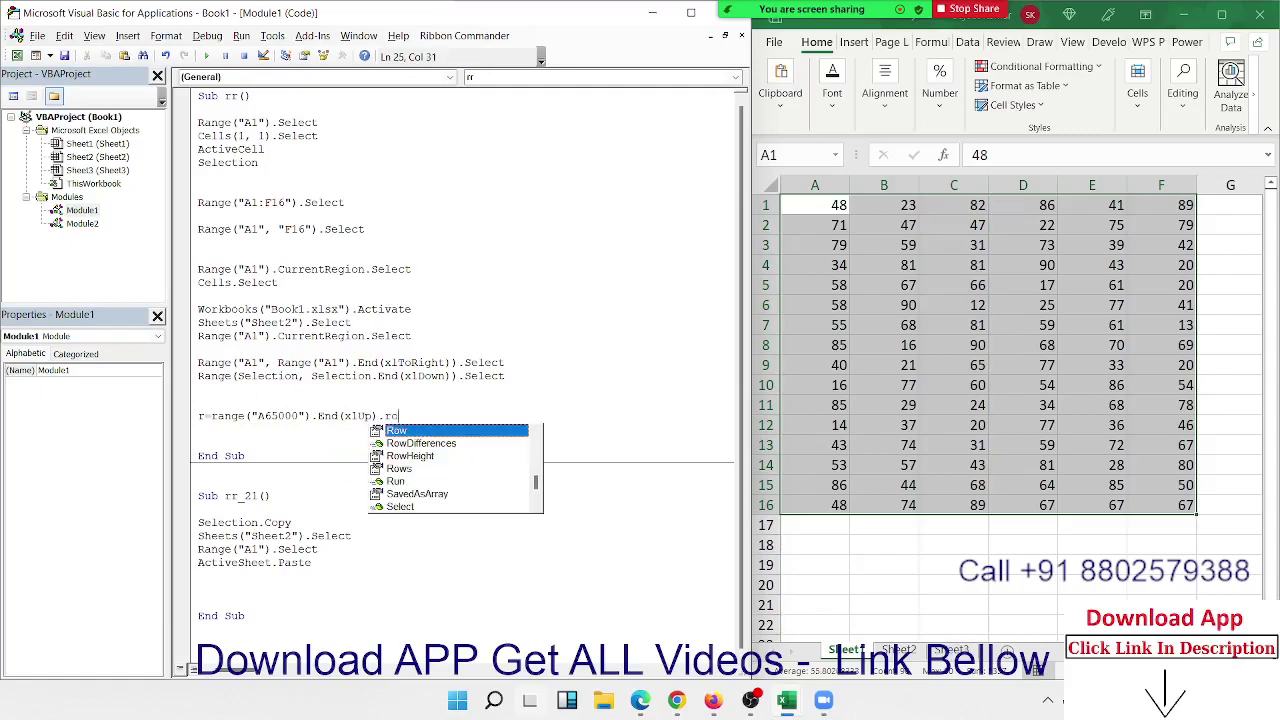
{"action": "key", "text": "Tab"}
{"action": "key", "text": "Return"}
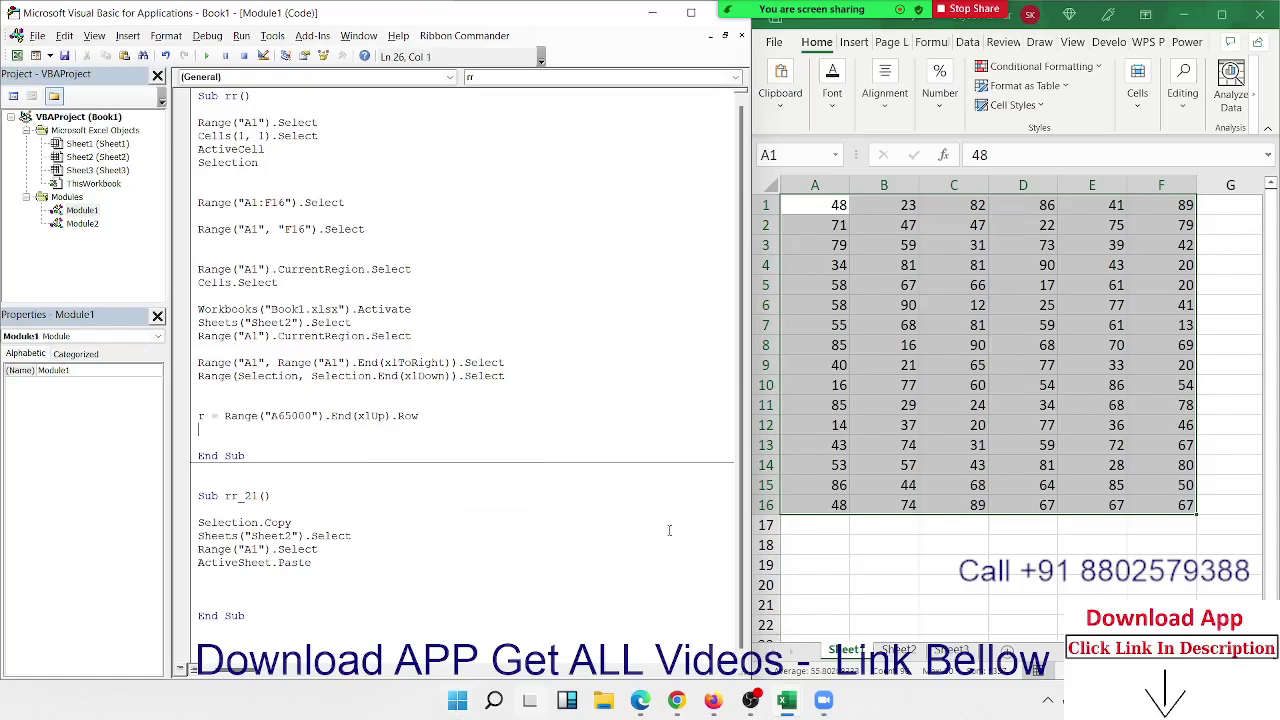
{"action": "left_click", "coordinate": [795, 156]}
- Go to A65000 via the Name Box, then Ctrl+Up to reach A16
{"action": "type", "text": "a"}
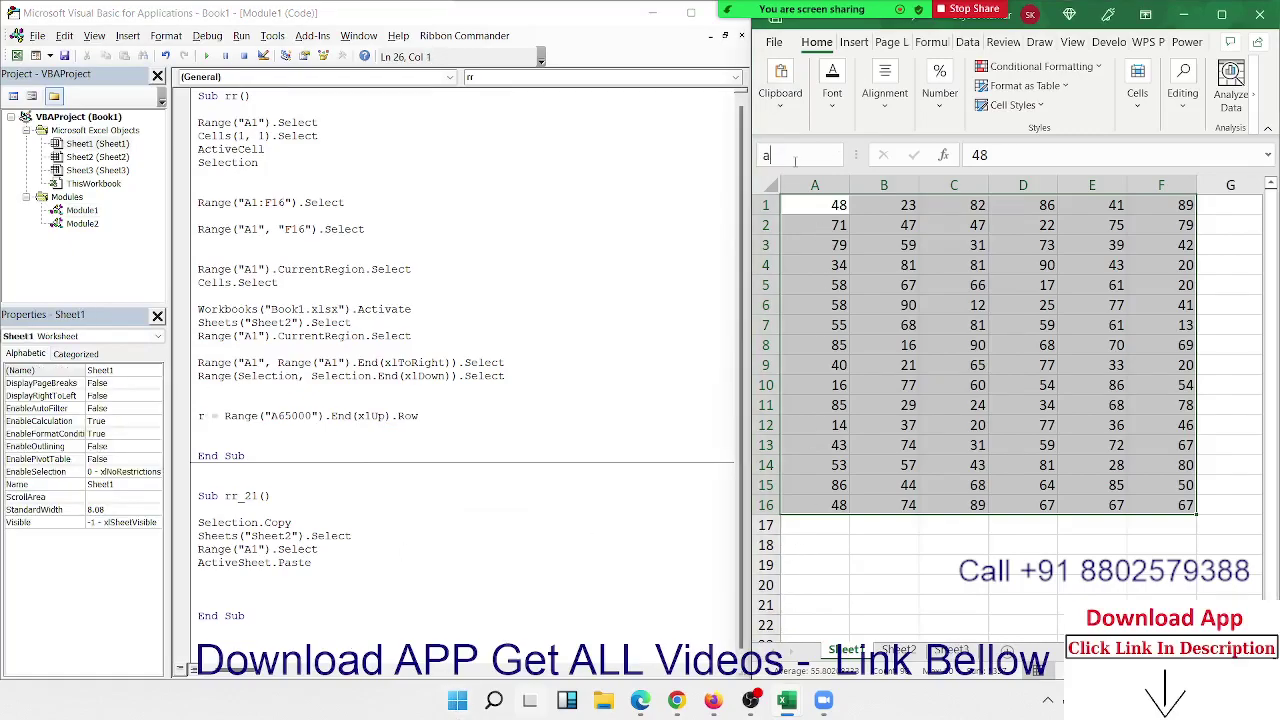
{"action": "type", "text": "65000"}
{"action": "key", "text": "Return"}
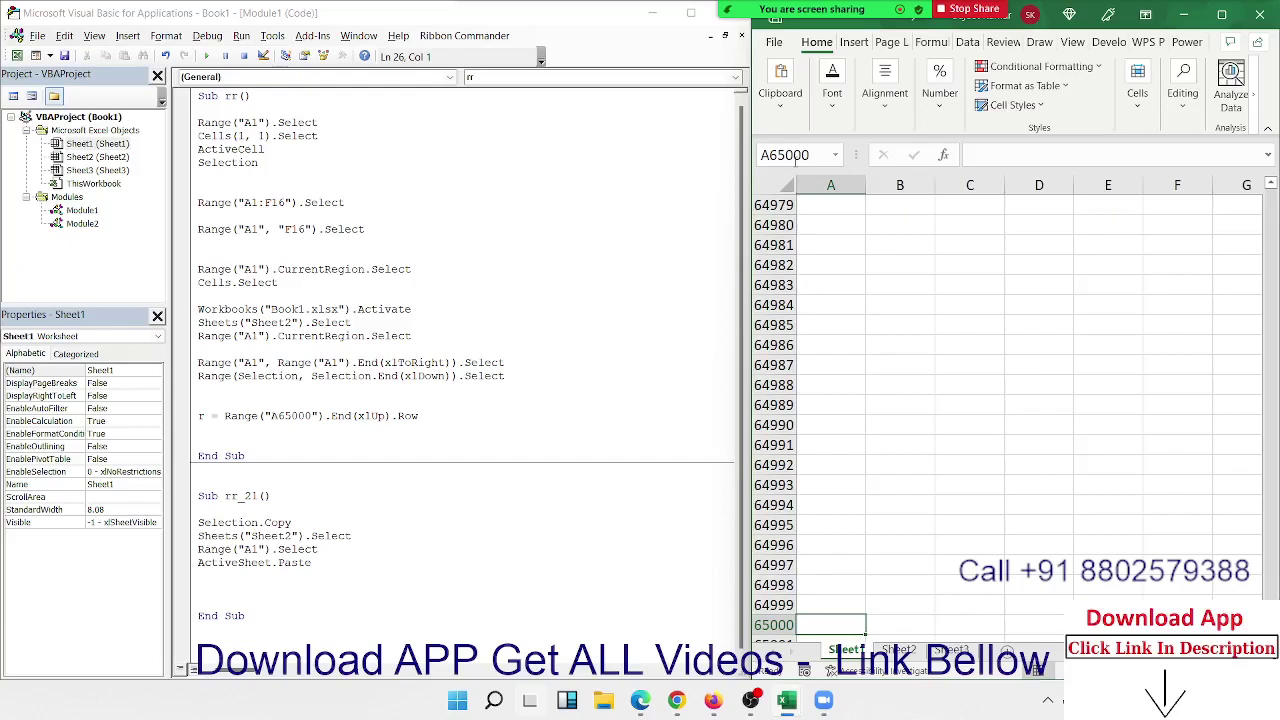
{"action": "key", "text": "ctrl+Up"}
{"action": "scroll", "coordinate": [829, 214], "scroll_direction": "up", "scroll_amount": 5}
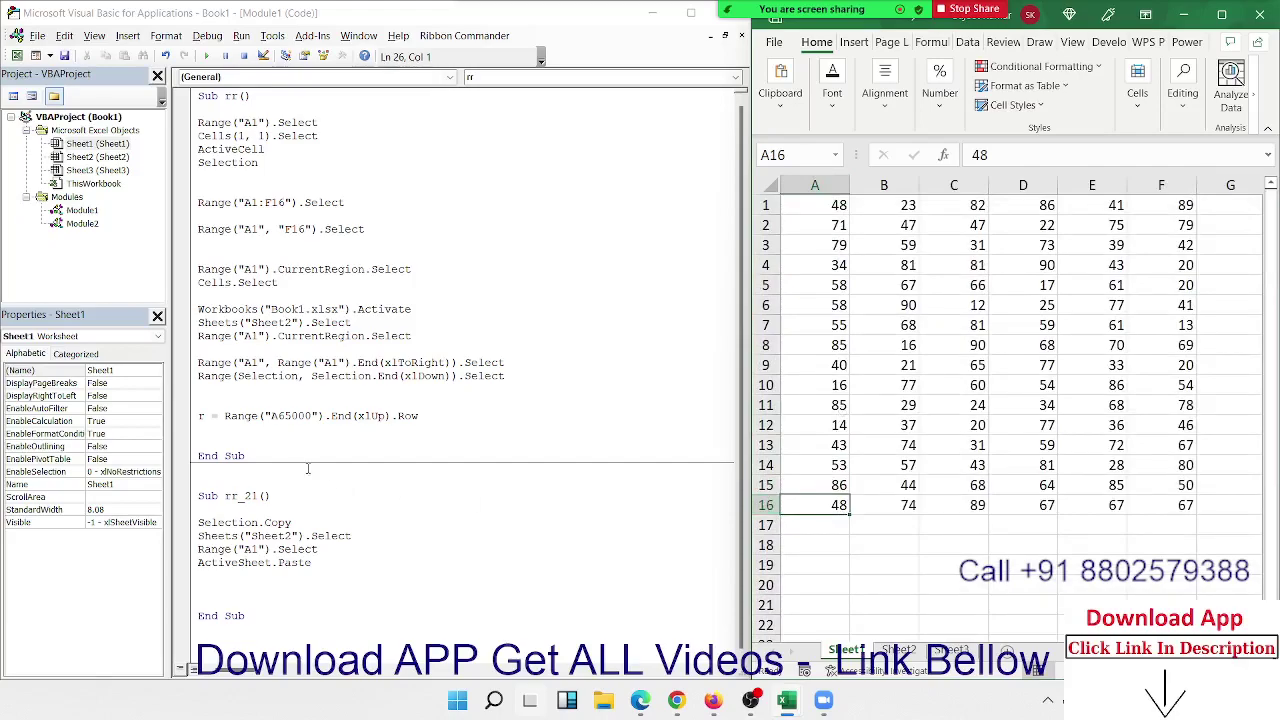
- Highlight variable r in the code, briefly check the meeting participants, then return below the r line
{"action": "double_click", "coordinate": [202, 416]}
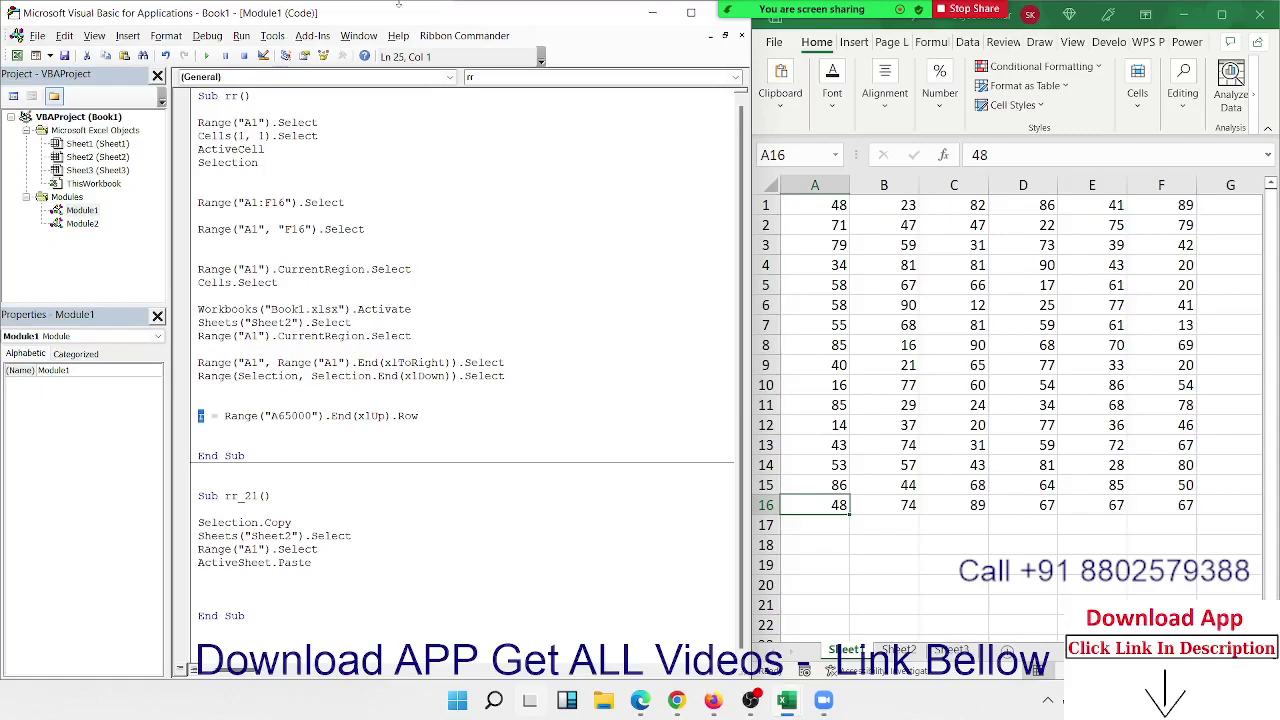
{"action": "left_click", "coordinate": [728, 20]}
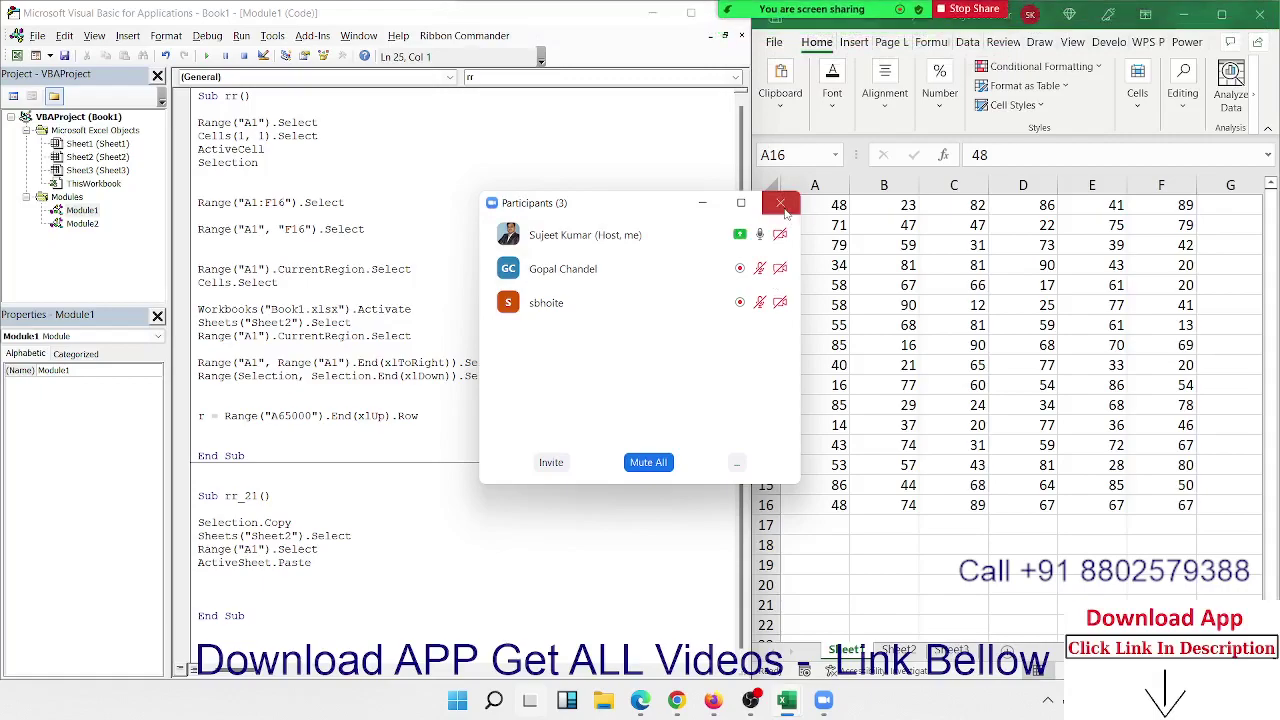
{"action": "left_click", "coordinate": [780, 204]}
{"action": "left_click", "coordinate": [234, 420]}
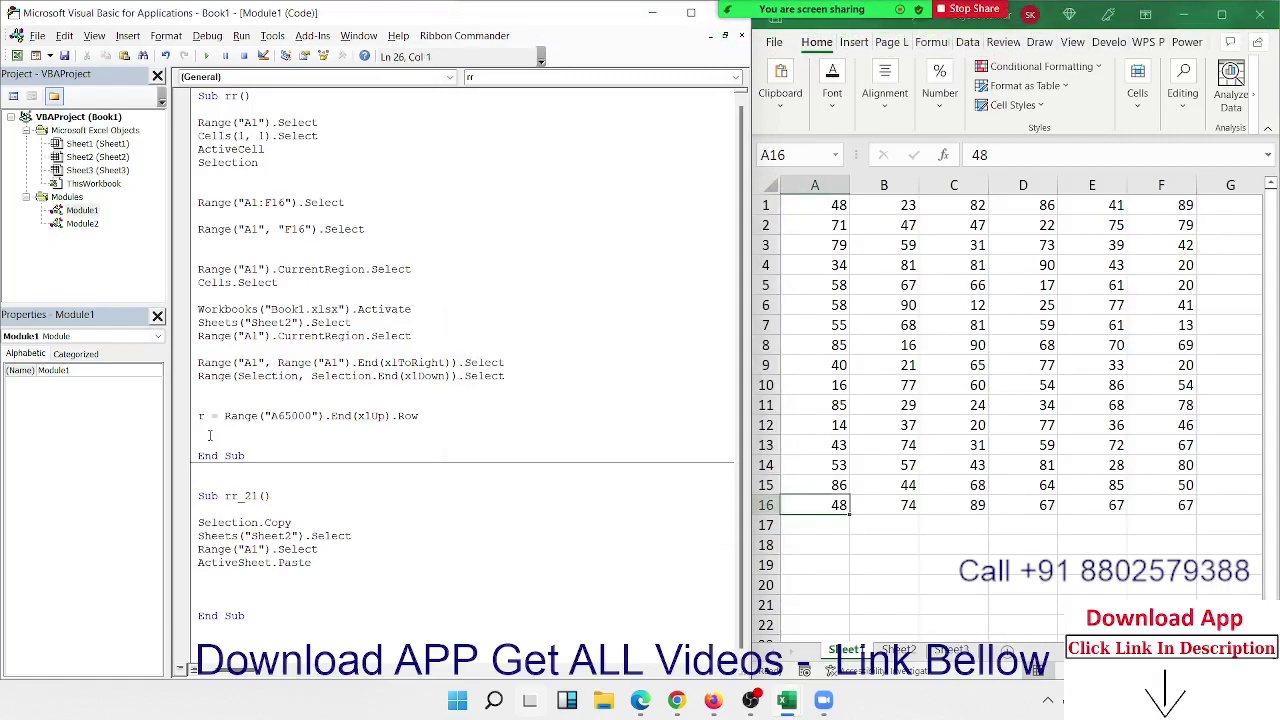
- Add c = Range("xfd1").End(xlToRight).Column to rr, then jump to XFD1 in the sheet
{"action": "type", "text": "c="}
{"action": "type", "text": "range("}
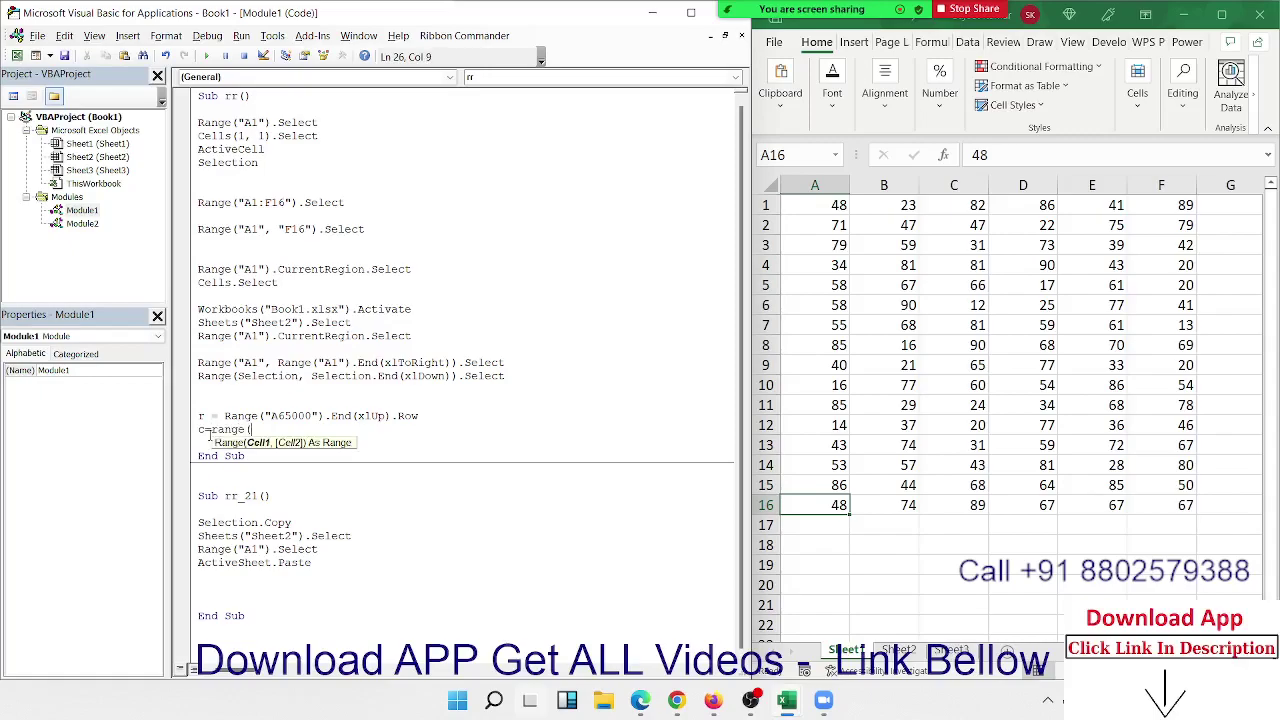
{"action": "type", "text": "\"x"}
{"action": "type", "text": "fdl"}
{"action": "type", "text": "\").en"}
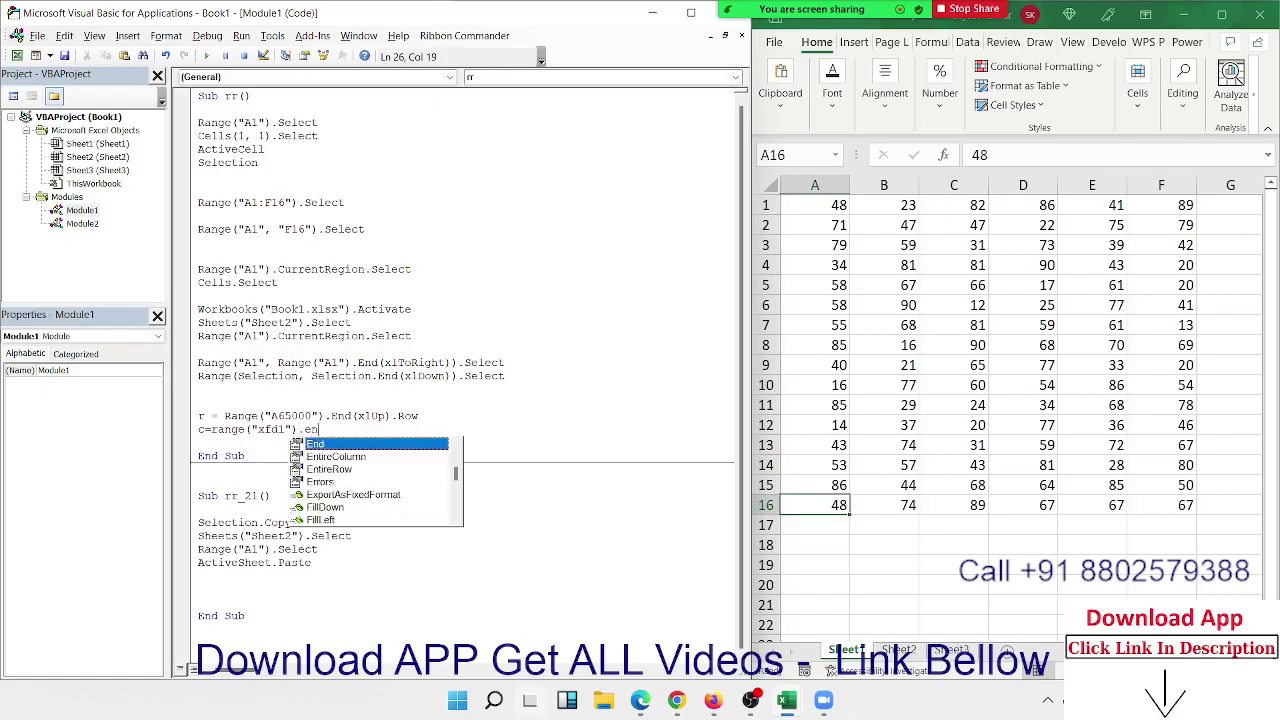
{"action": "key", "text": "Tab"}
{"action": "type", "text": "("}
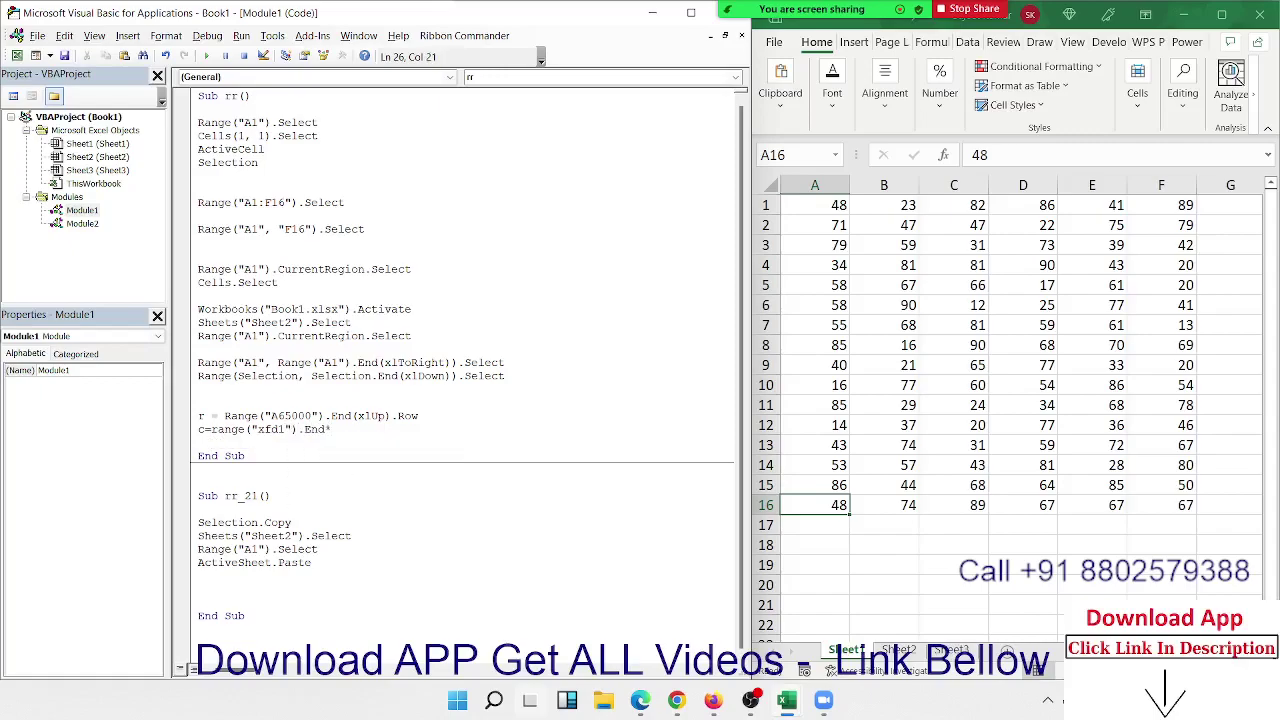
{"action": "type", "text": "("}
{"action": "key", "text": "Down"}
{"action": "key", "text": "Down"}
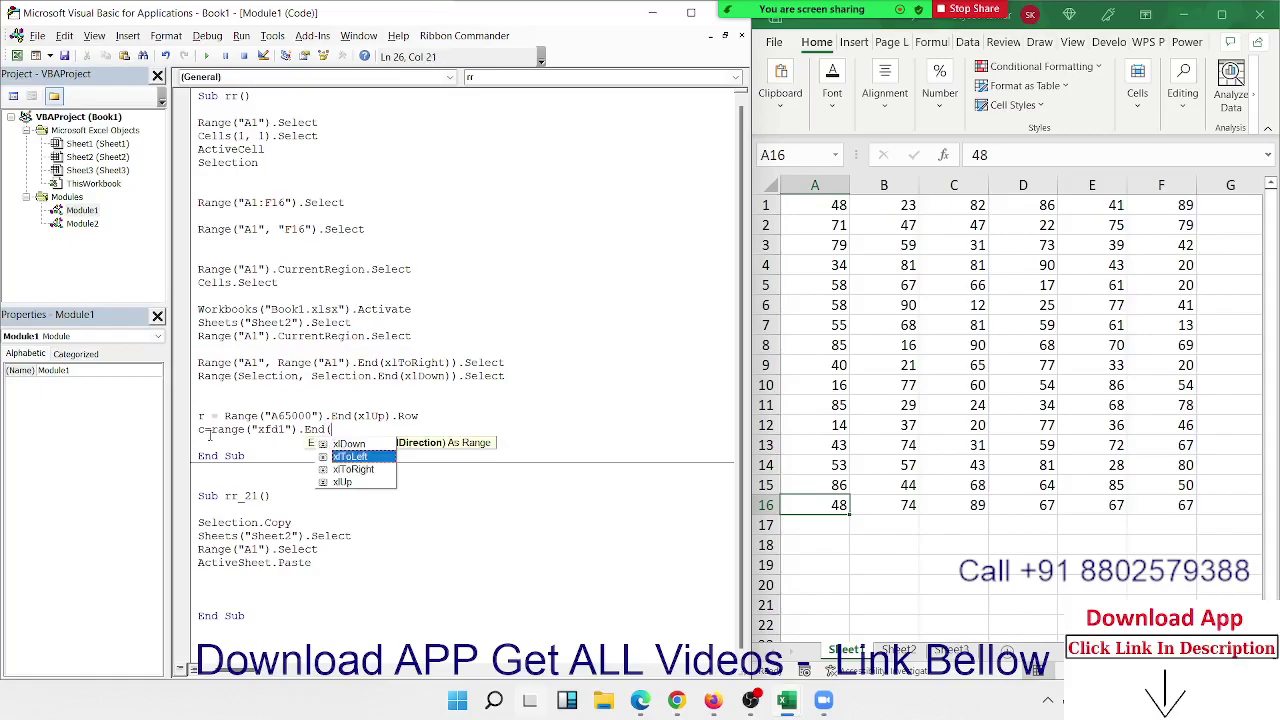
{"action": "key", "text": "Down"}
{"action": "key", "text": "Tab"}
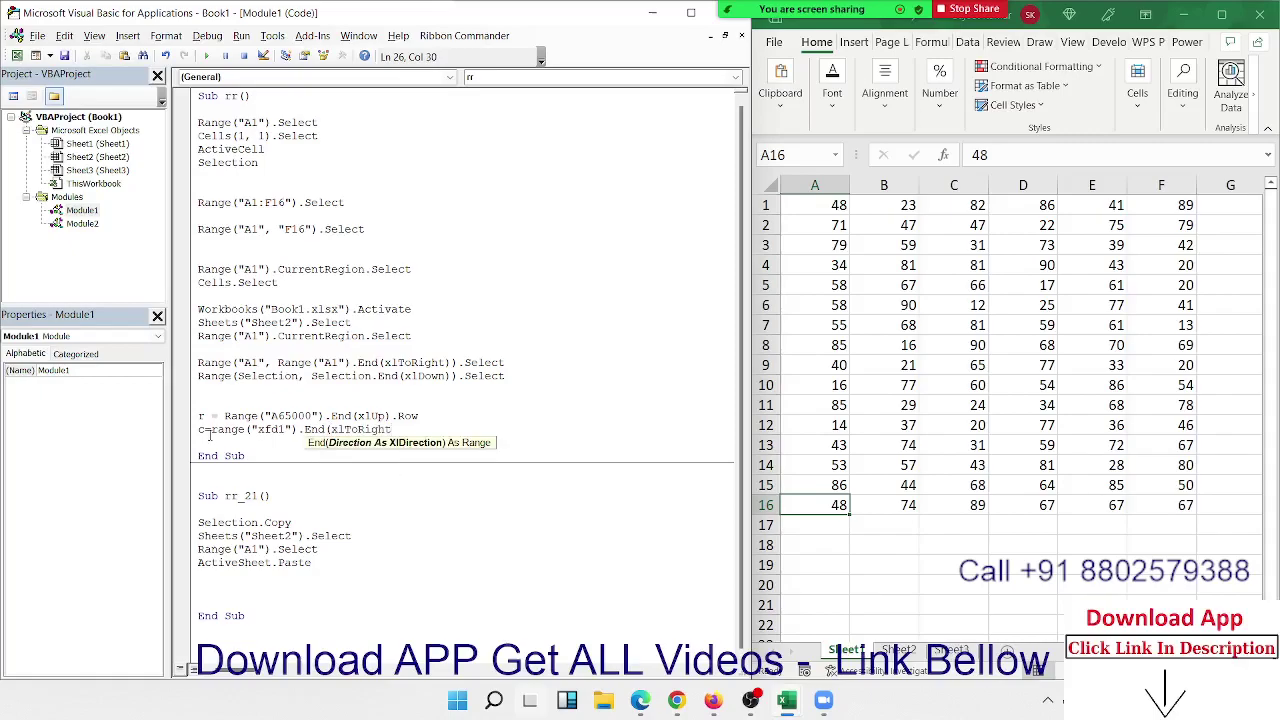
{"action": "type", "text": ").cl"}
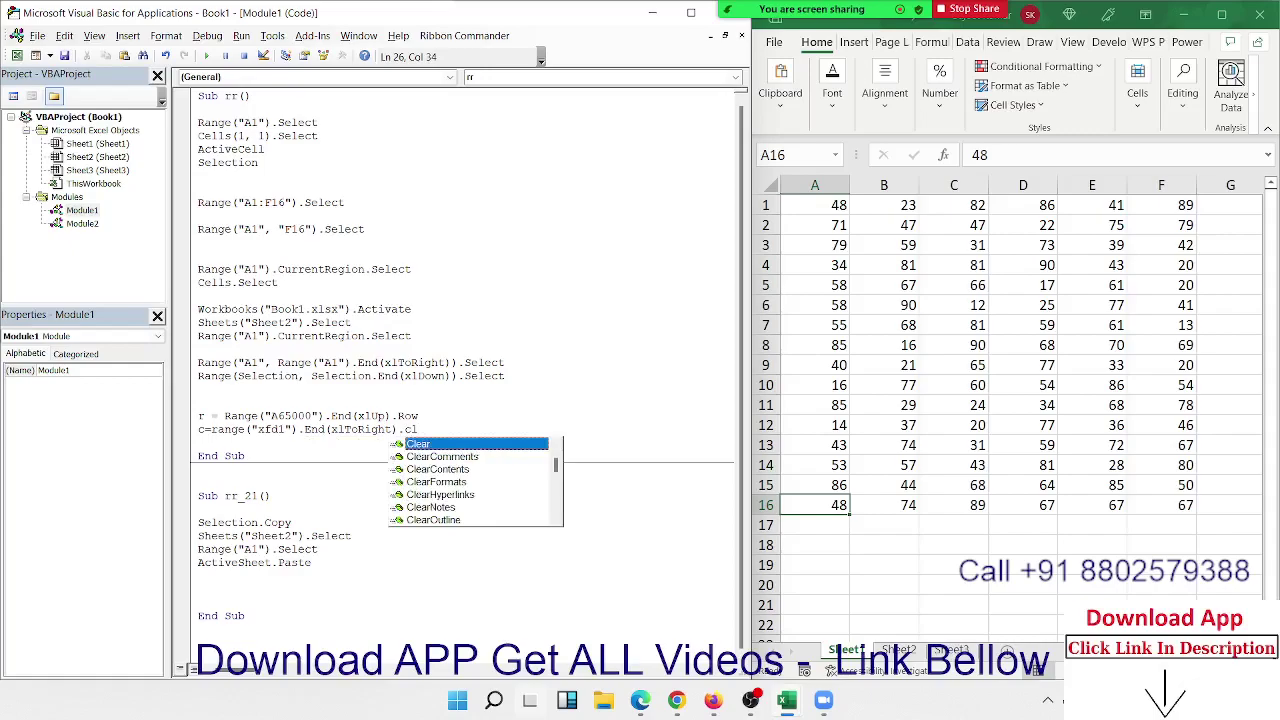
{"action": "key", "text": "BackSpace"}
{"action": "type", "text": "o"}
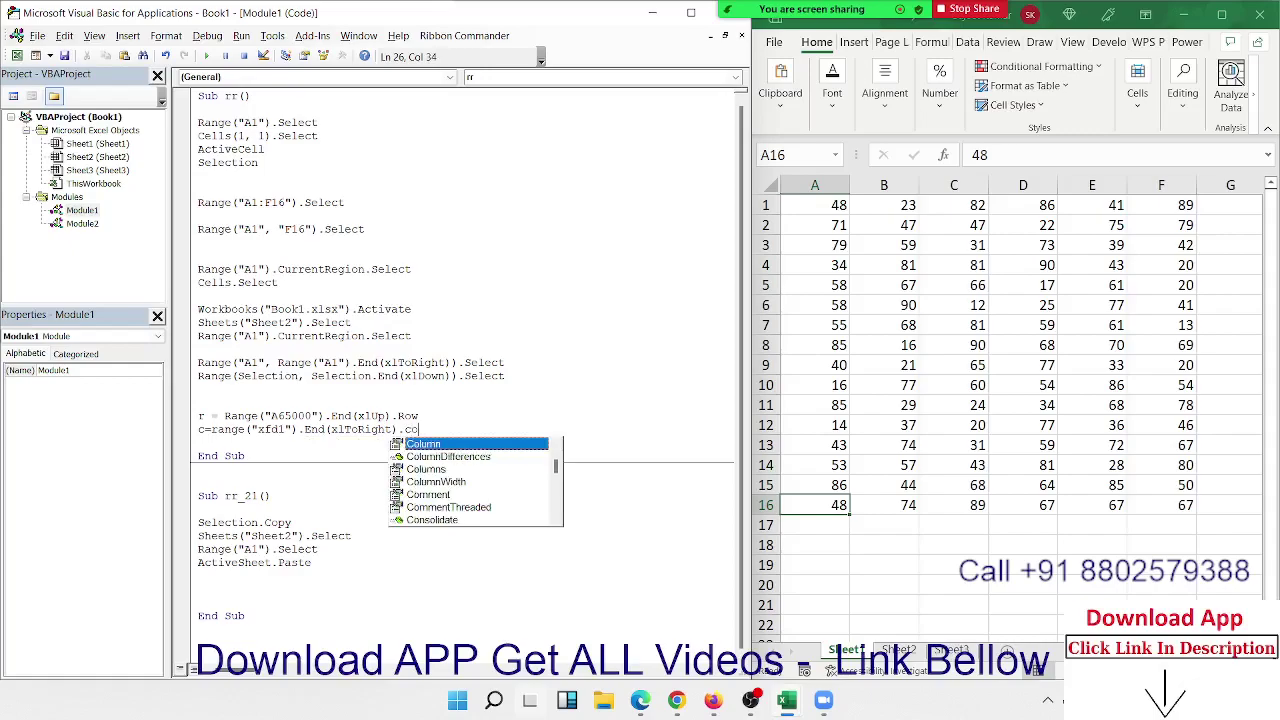
{"action": "key", "text": "Return"}
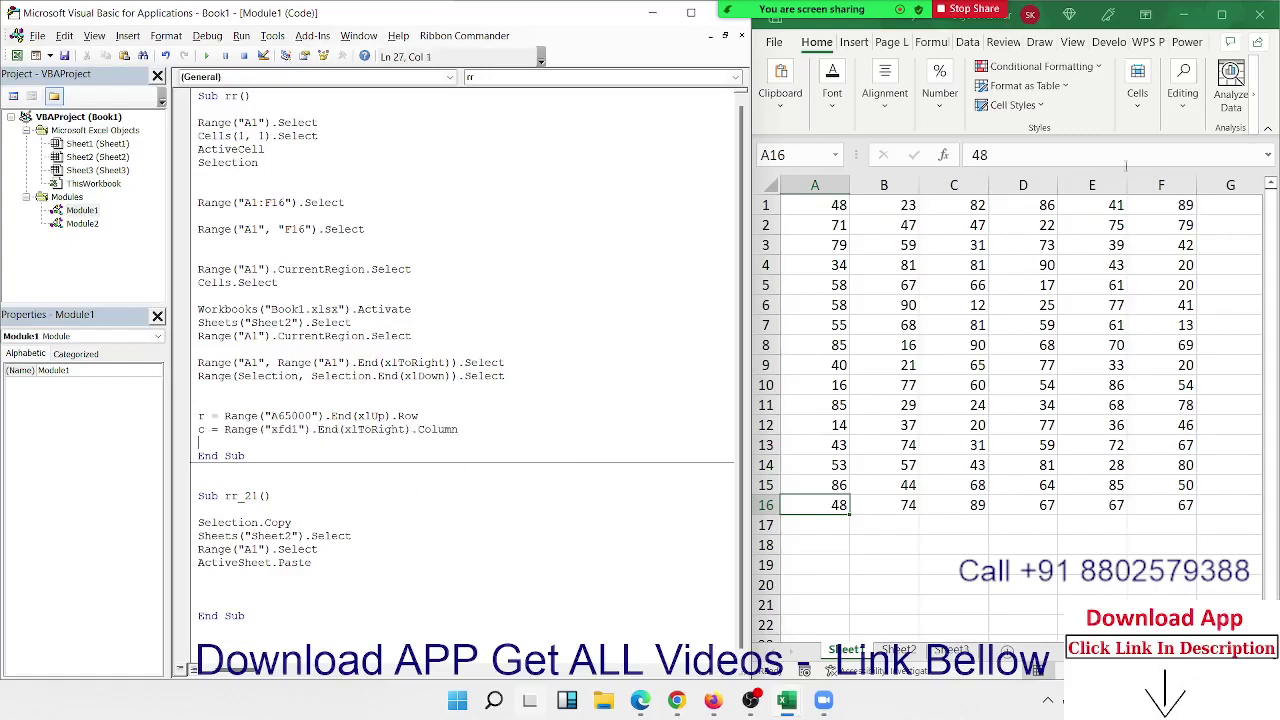
{"action": "left_click", "coordinate": [1214, 208]}
{"action": "key", "text": "ctrl+Right"}
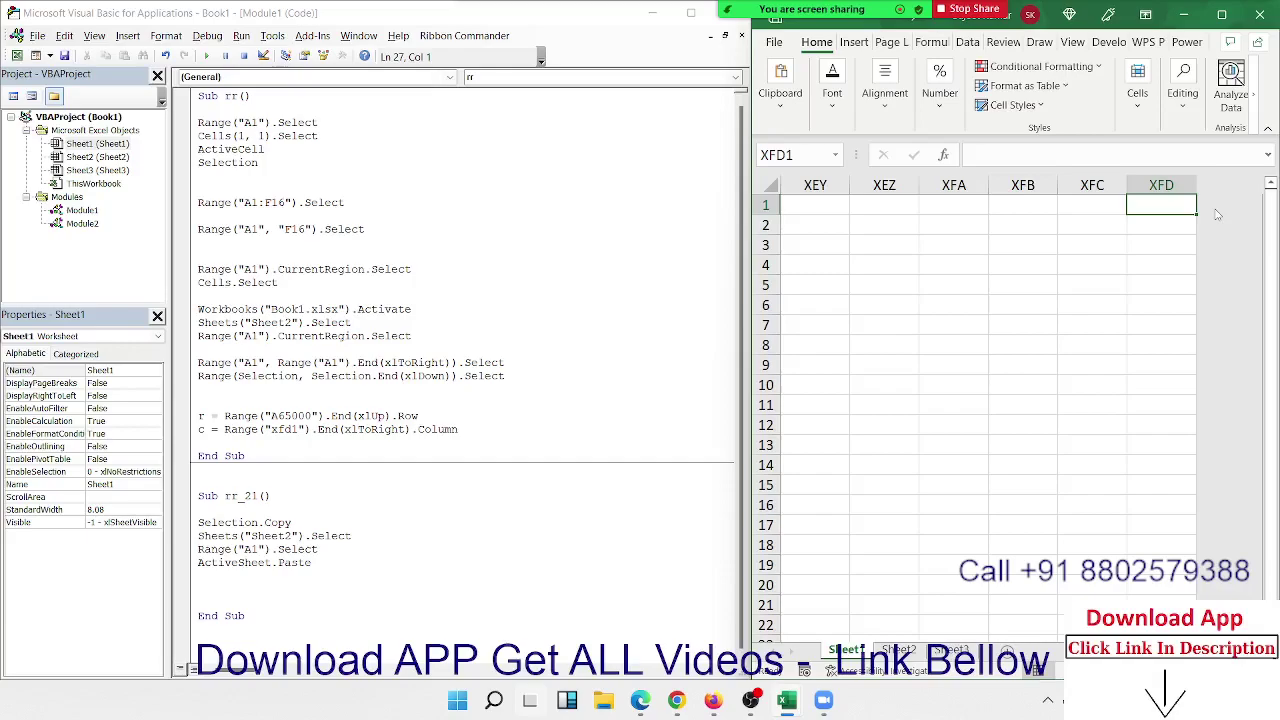
- Jump back from XFD1 to the last filled column F1 and select row 1's data A1:F1
{"action": "key", "text": "ctrl+Left"}
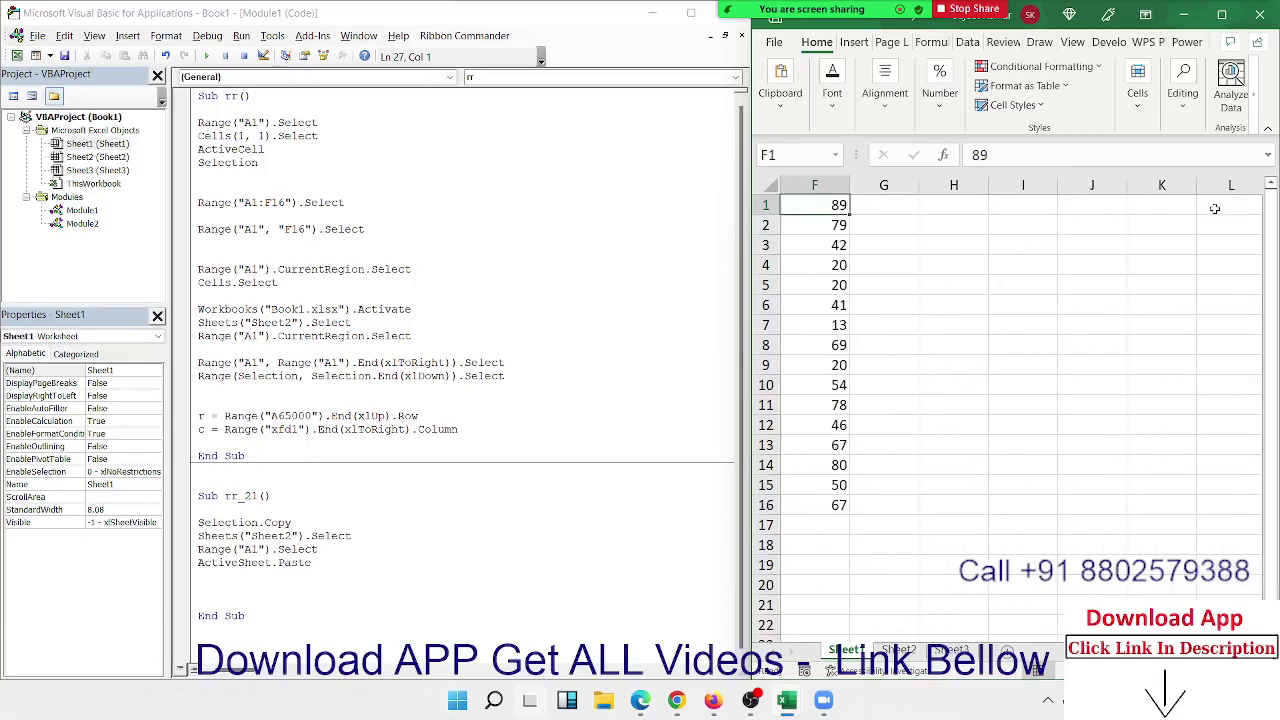
{"action": "scroll", "coordinate": [1008, 408], "scroll_direction": "left", "scroll_amount": 5}
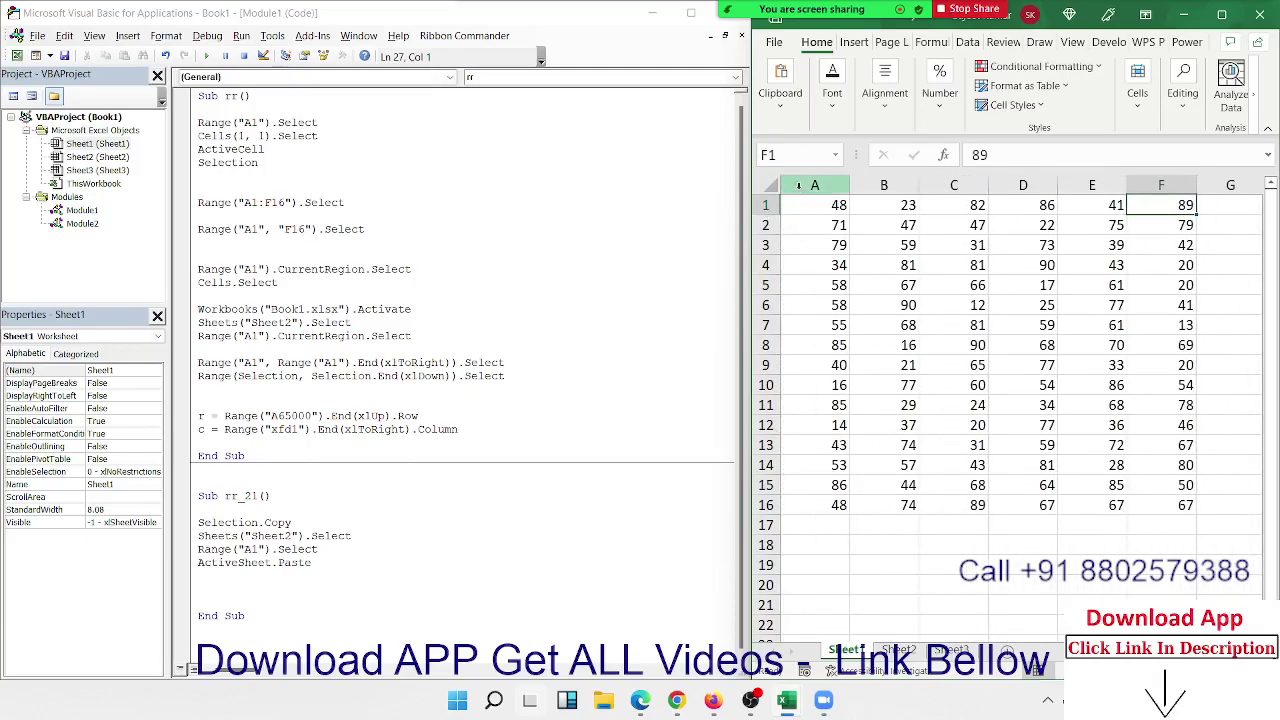
{"action": "left_click_drag", "start_coordinate": [804, 203], "coordinate": [1188, 204]}
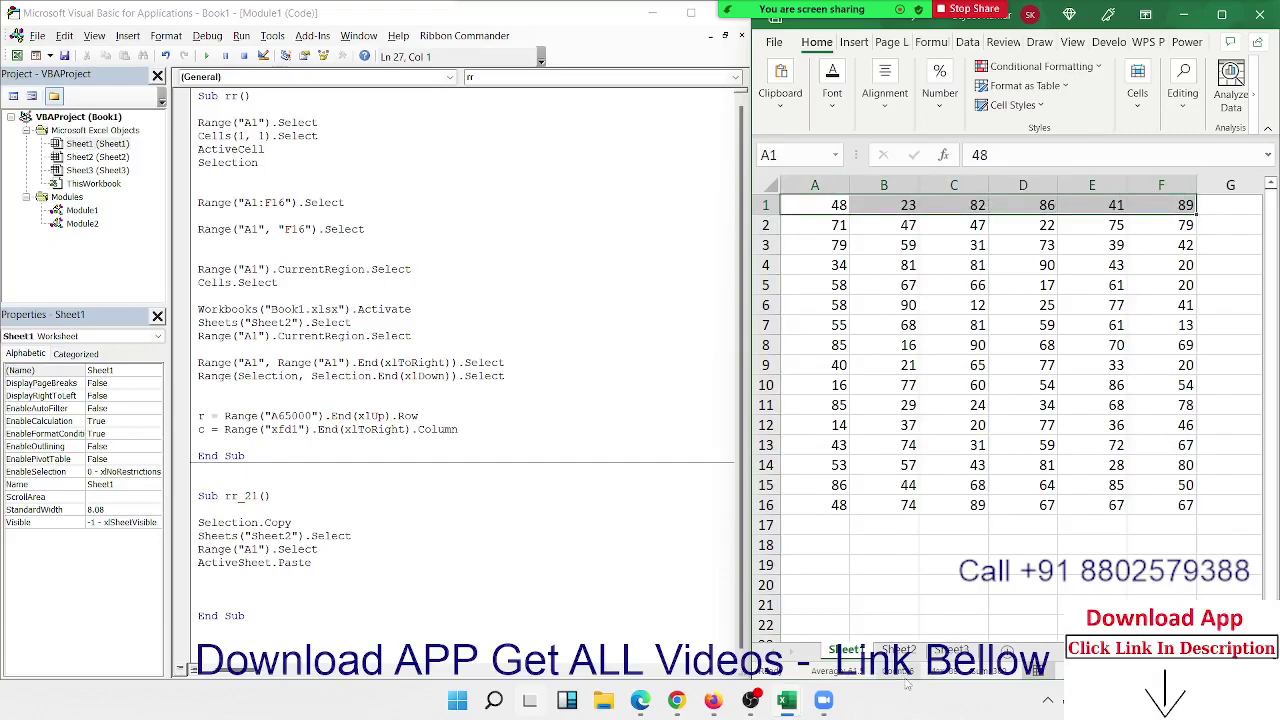
{"action": "left_click", "coordinate": [208, 455]}
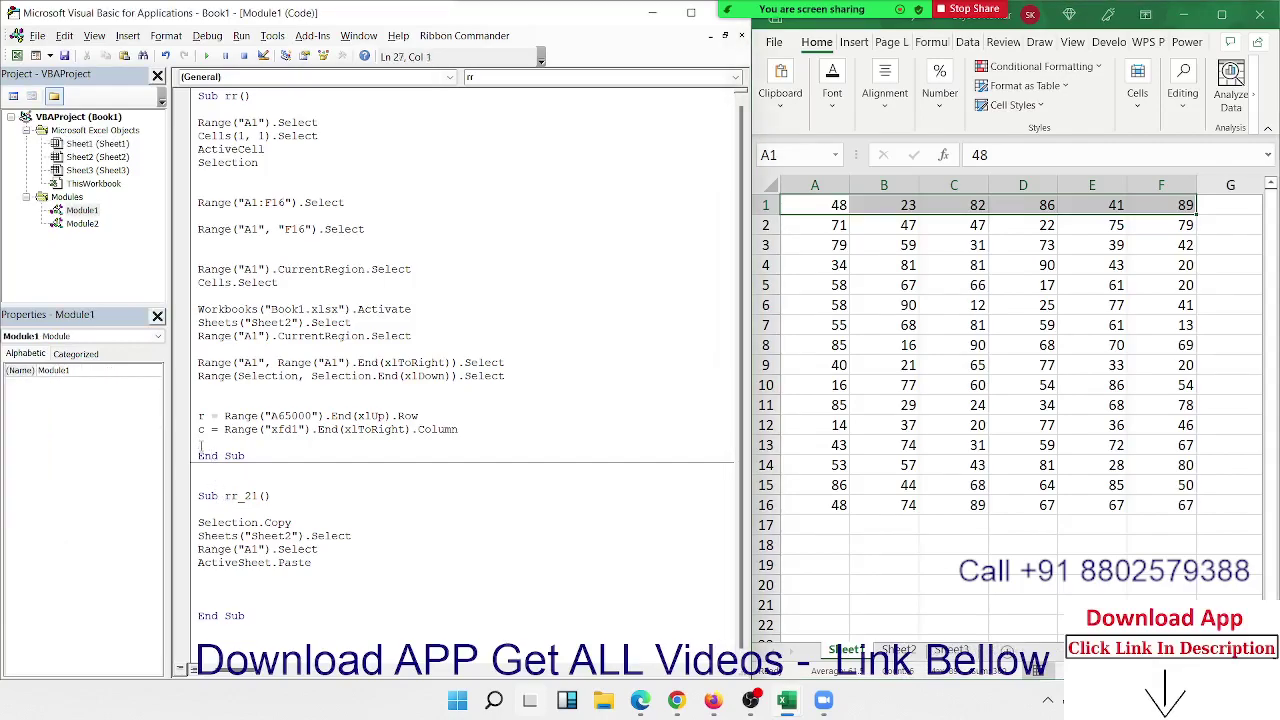
- Insert a blank line above End Sub and type cells(r,c).select
{"action": "key", "text": "Return"}
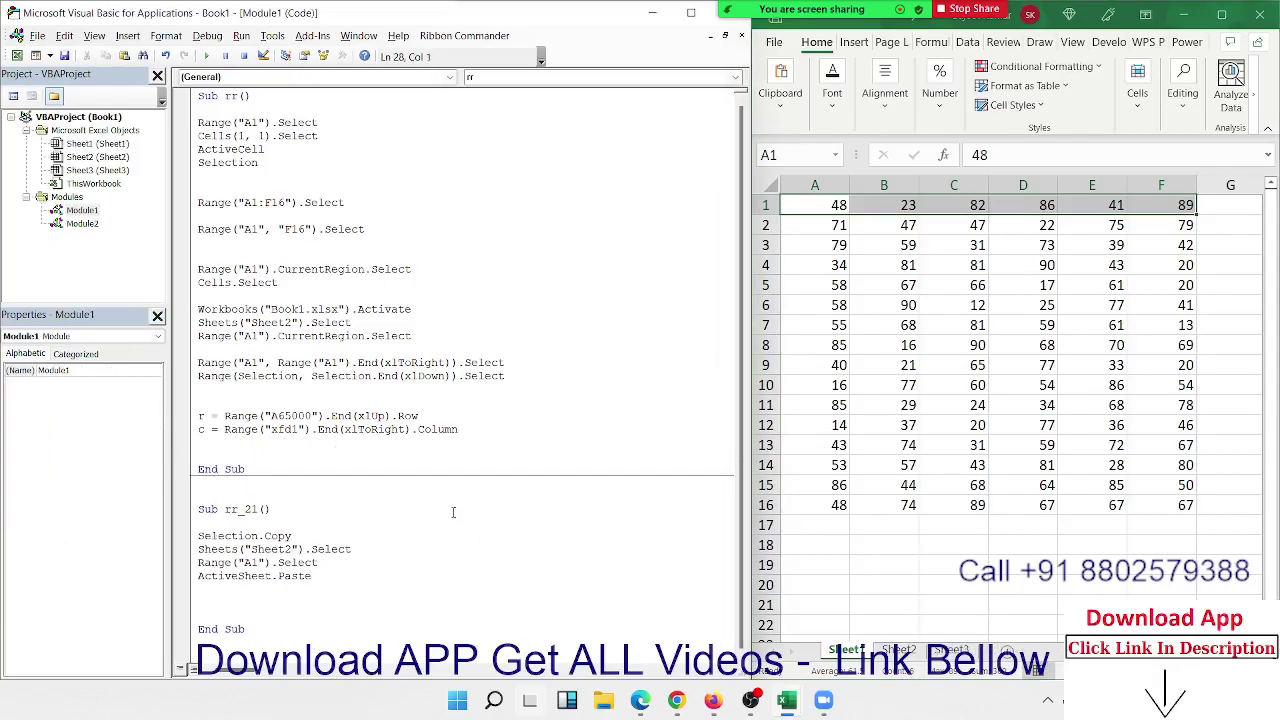
{"action": "type", "text": "cel"}
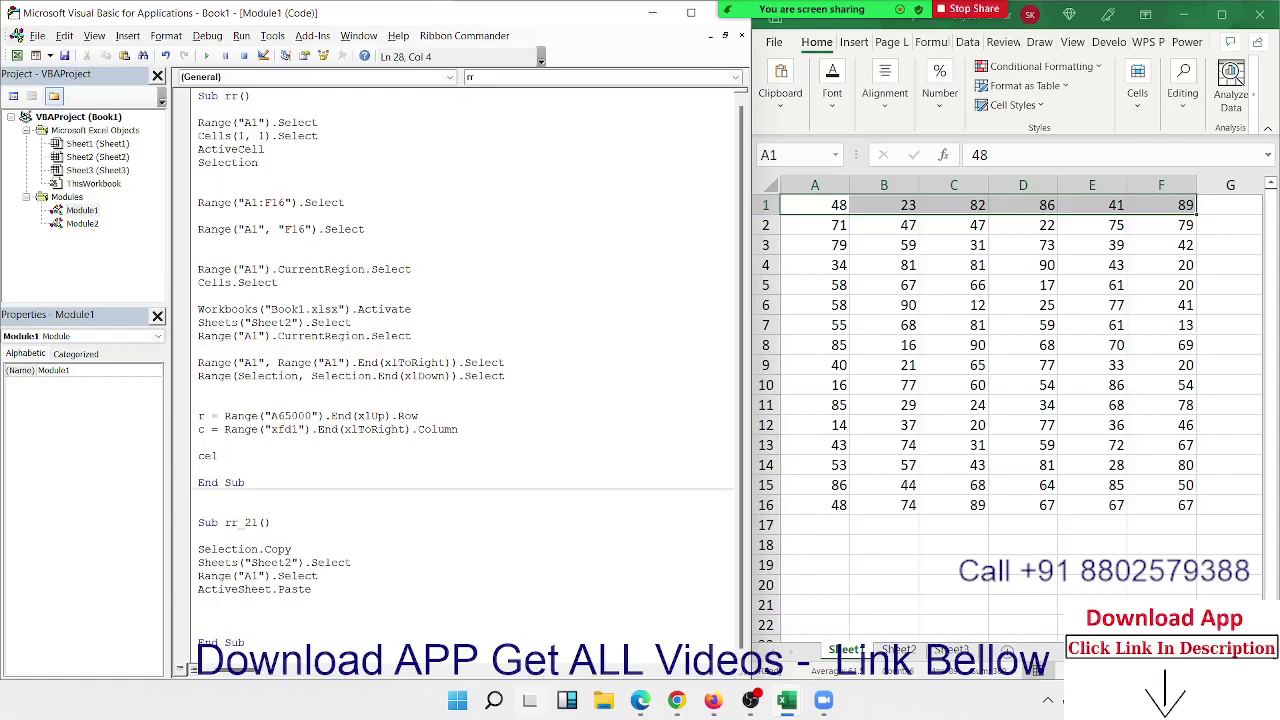
{"action": "type", "text": "ls("}
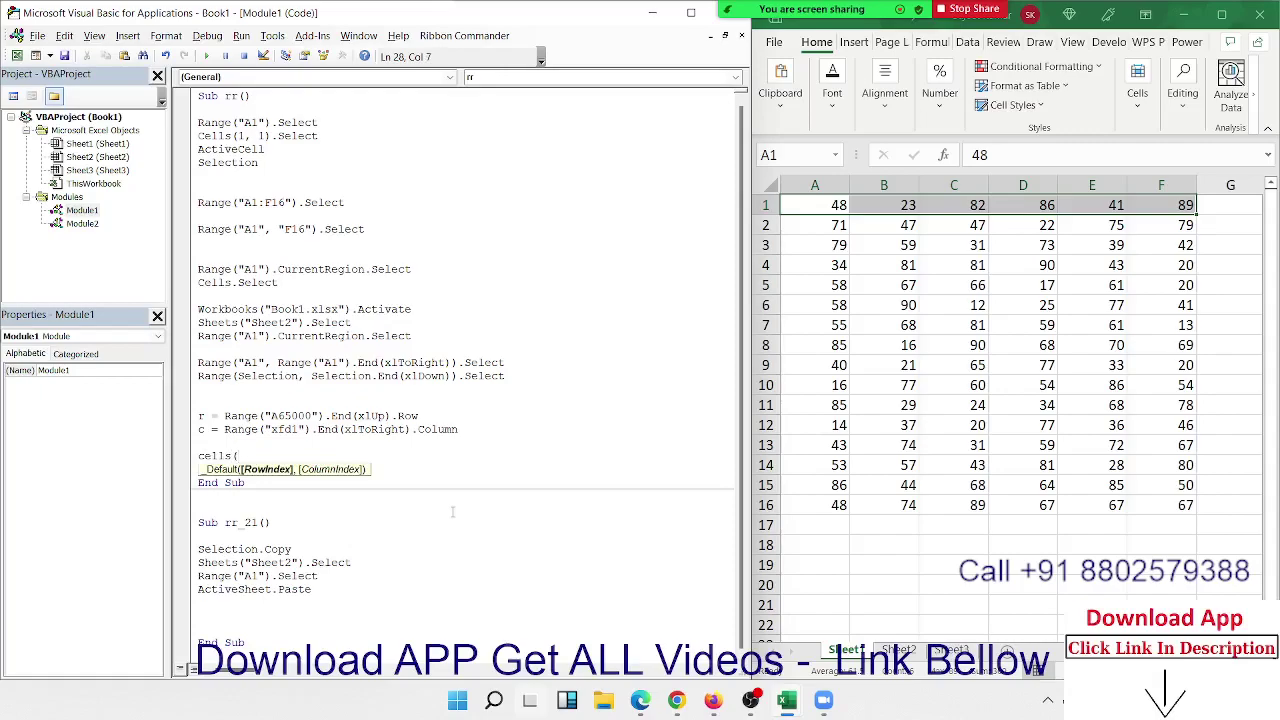
{"action": "type", "text": "r,c)"}
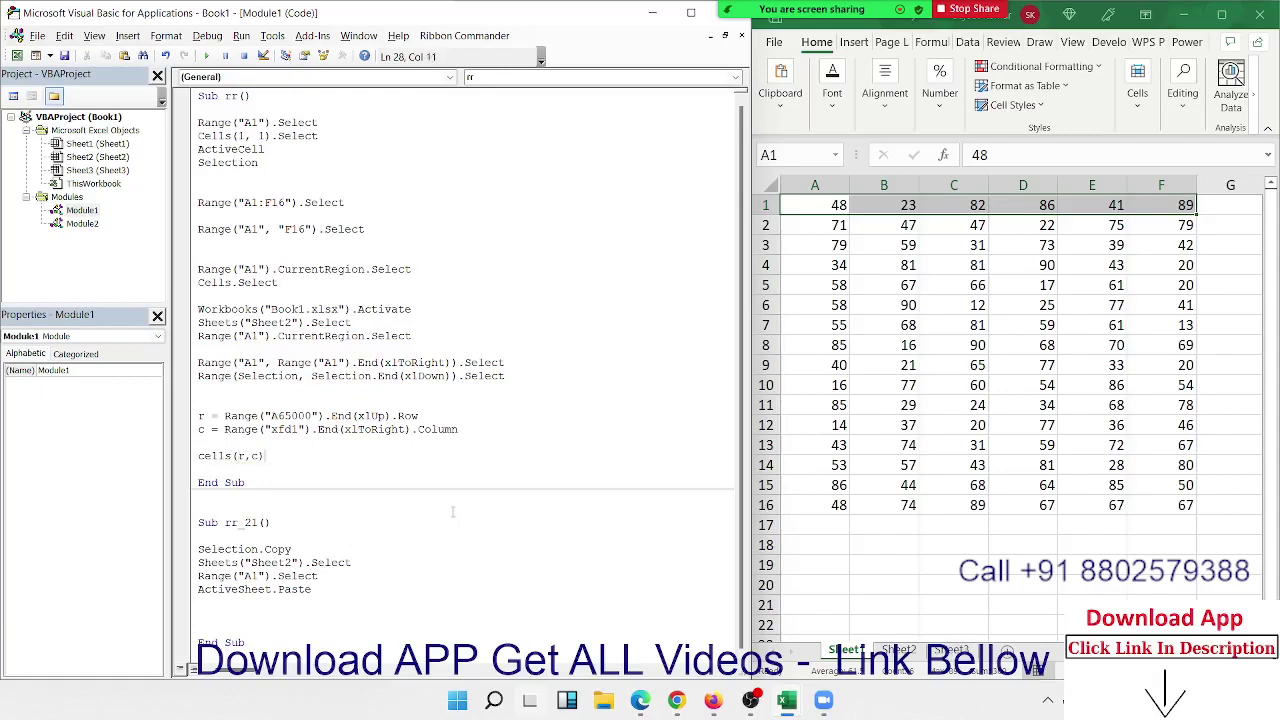
{"action": "type", "text": ".sel"}
{"action": "type", "text": "ect"}
- Finish the Cells(r, c).Select line and confirm in Excel that F16 is the data's last cell
{"action": "key", "text": "Return"}
{"action": "key", "text": "Return"}
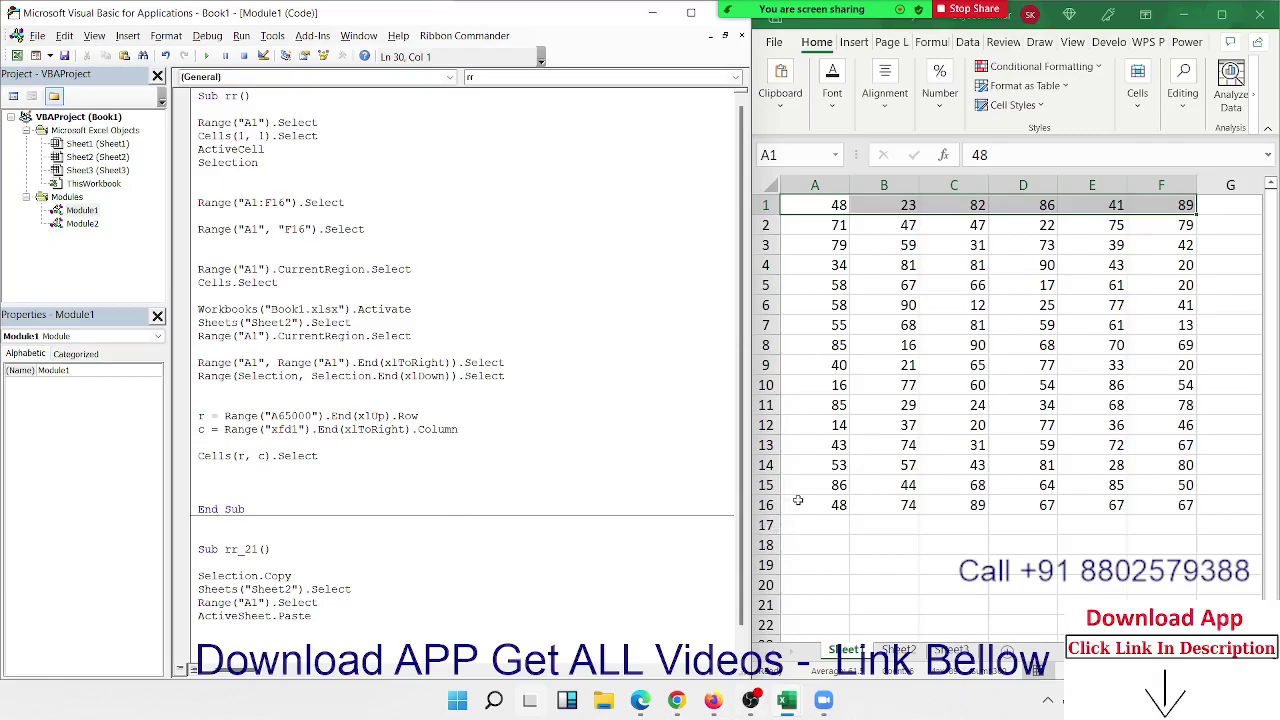
{"action": "left_click", "coordinate": [1180, 505]}
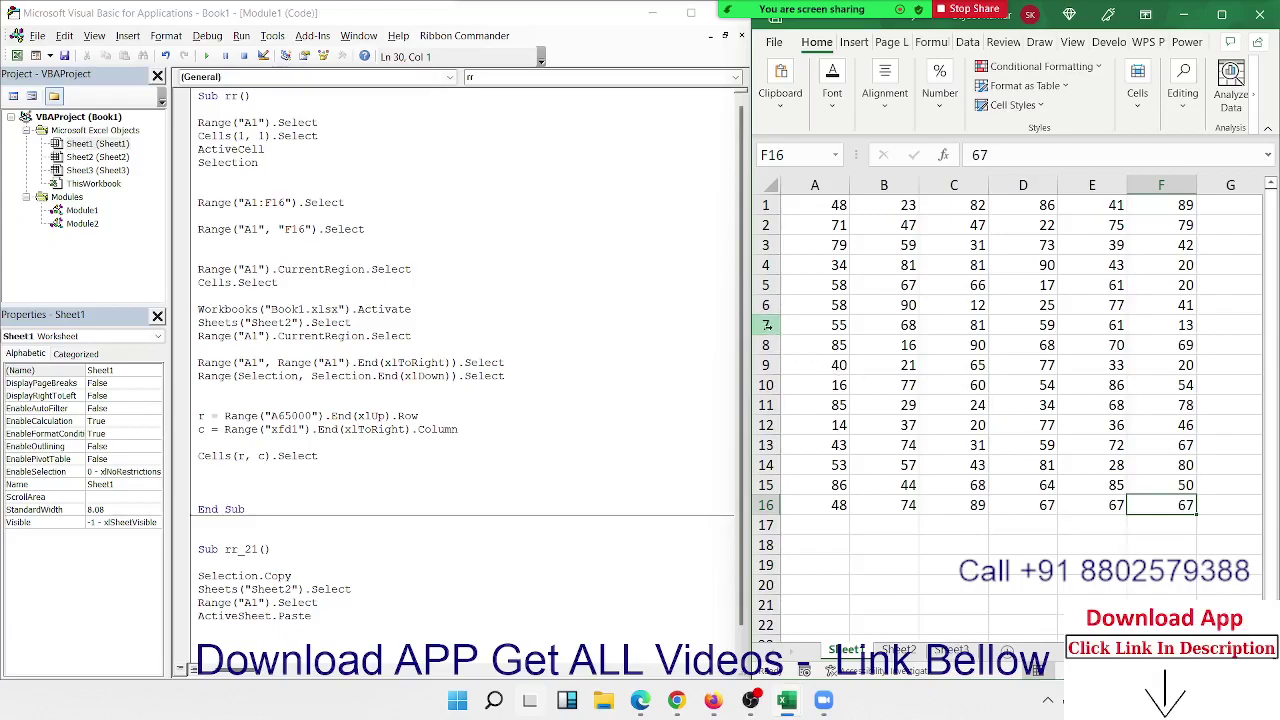
{"action": "left_click_drag", "start_coordinate": [766, 325], "coordinate": [758, 265]}
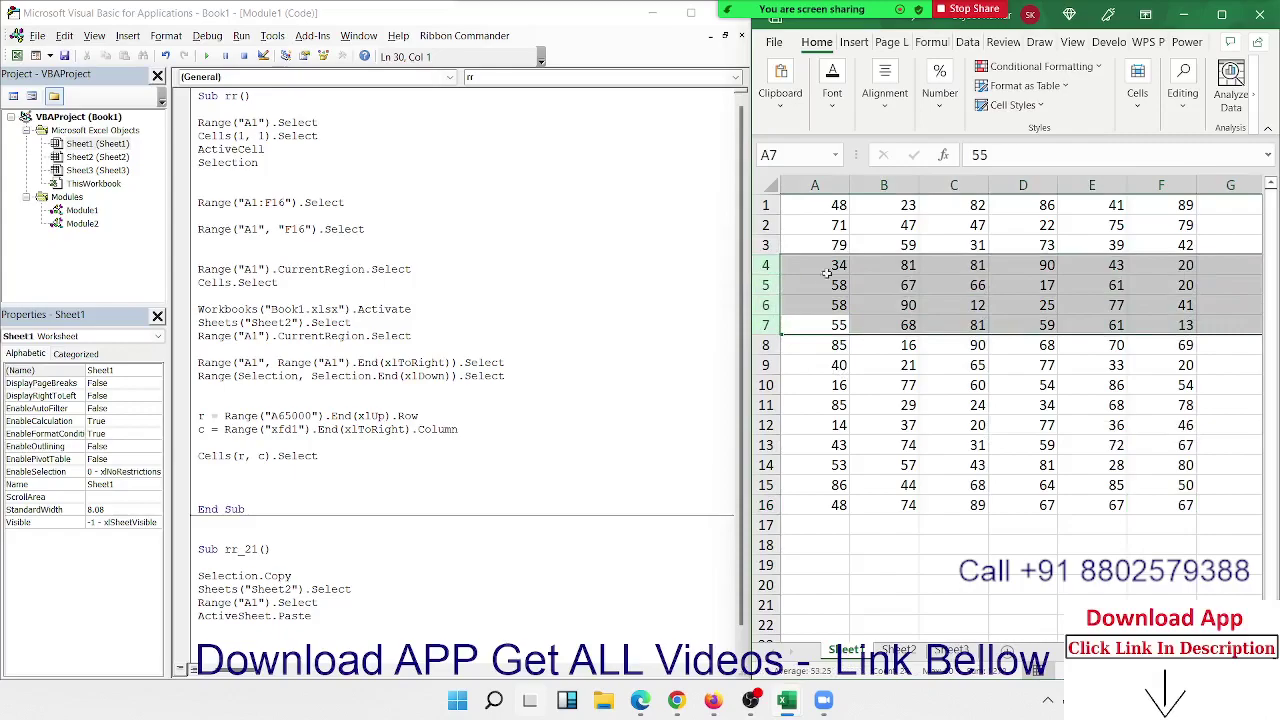
{"action": "left_click", "coordinate": [949, 186]}
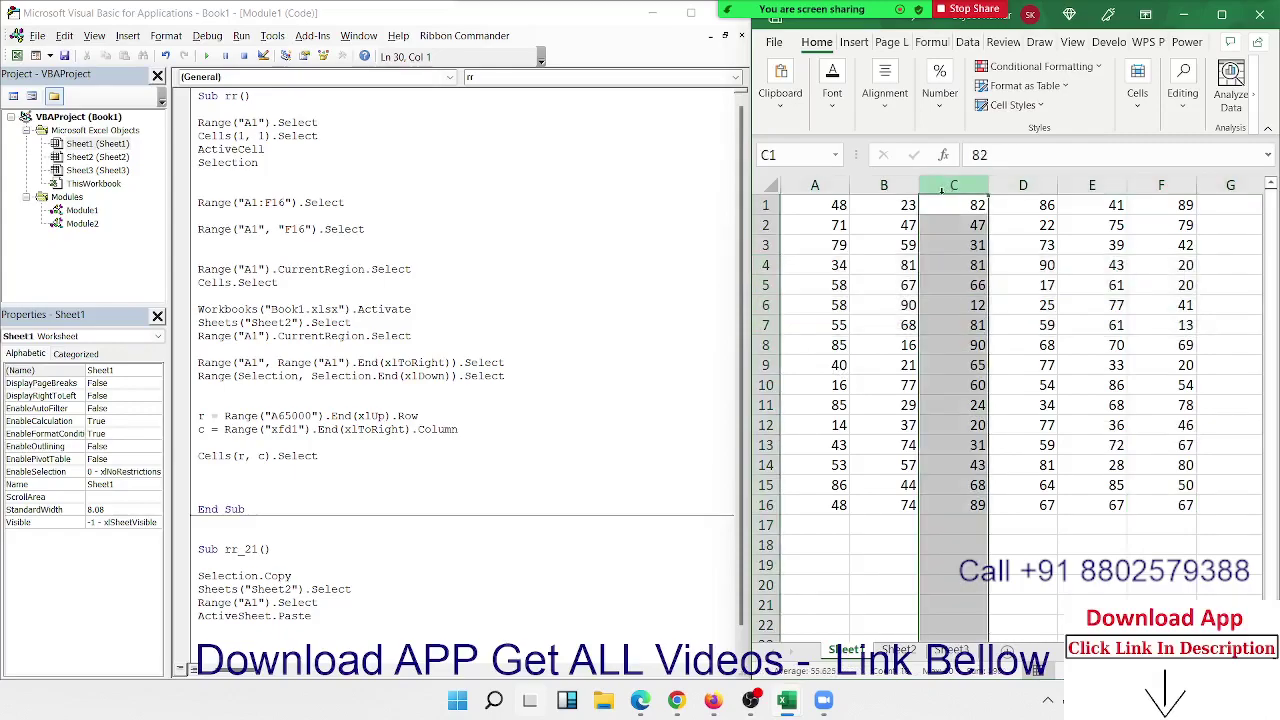
{"action": "left_click", "coordinate": [226, 468]}
{"action": "key", "text": "Return"}
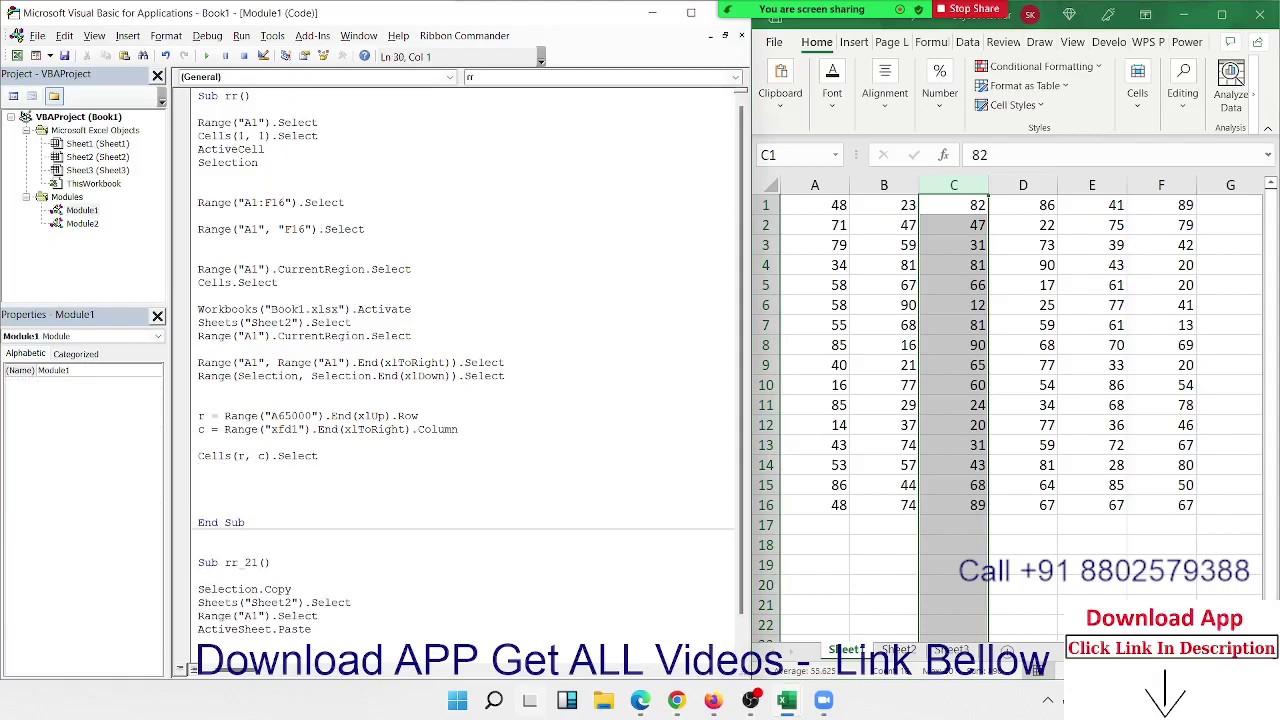
- Add Range("A1", Cells(r, c)).Select before End Sub, then reselect variable r on the last-row line
{"action": "type", "text": "range("}
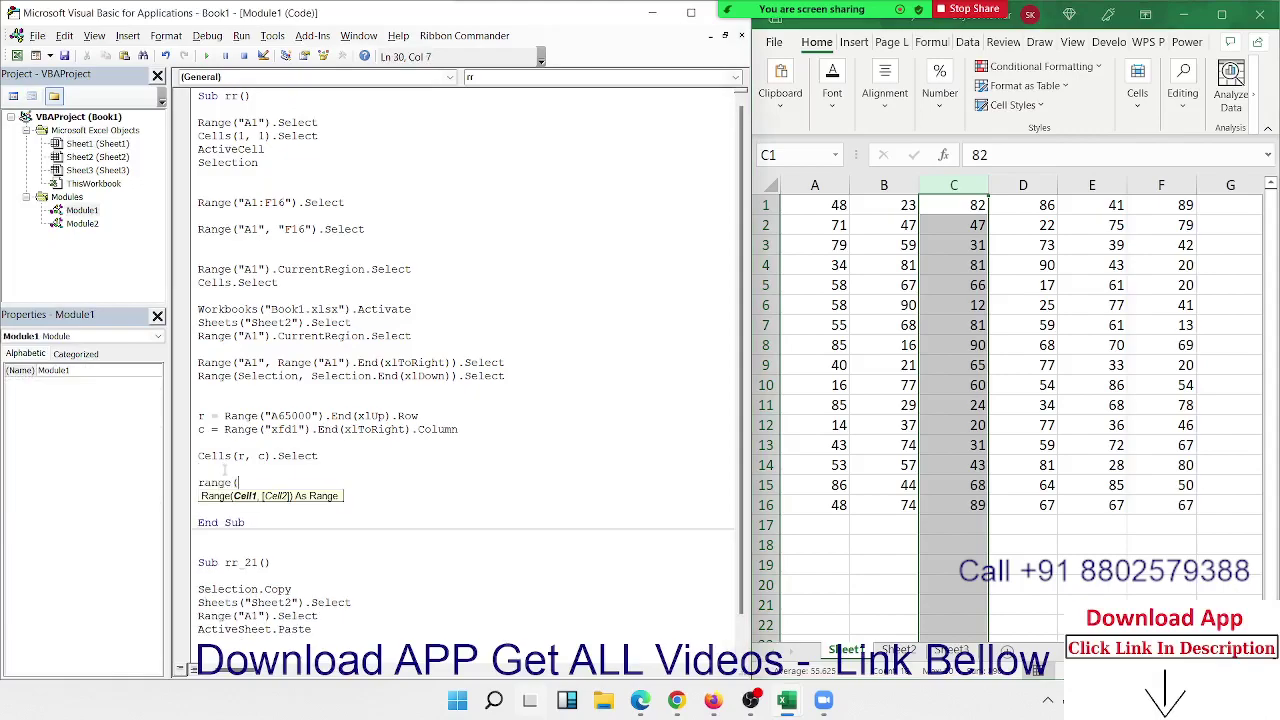
{"action": "type", "text": "\"A1"}
{"action": "type", "text": "\",ce"}
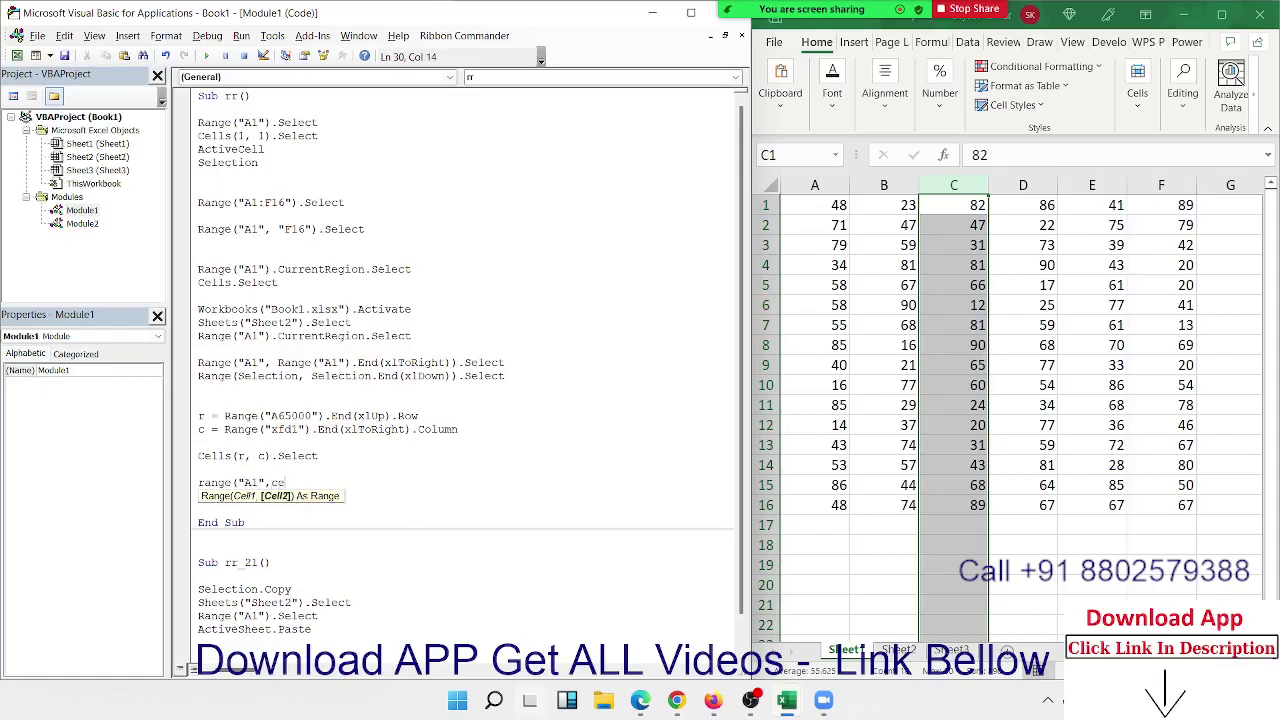
{"action": "type", "text": "lls("}
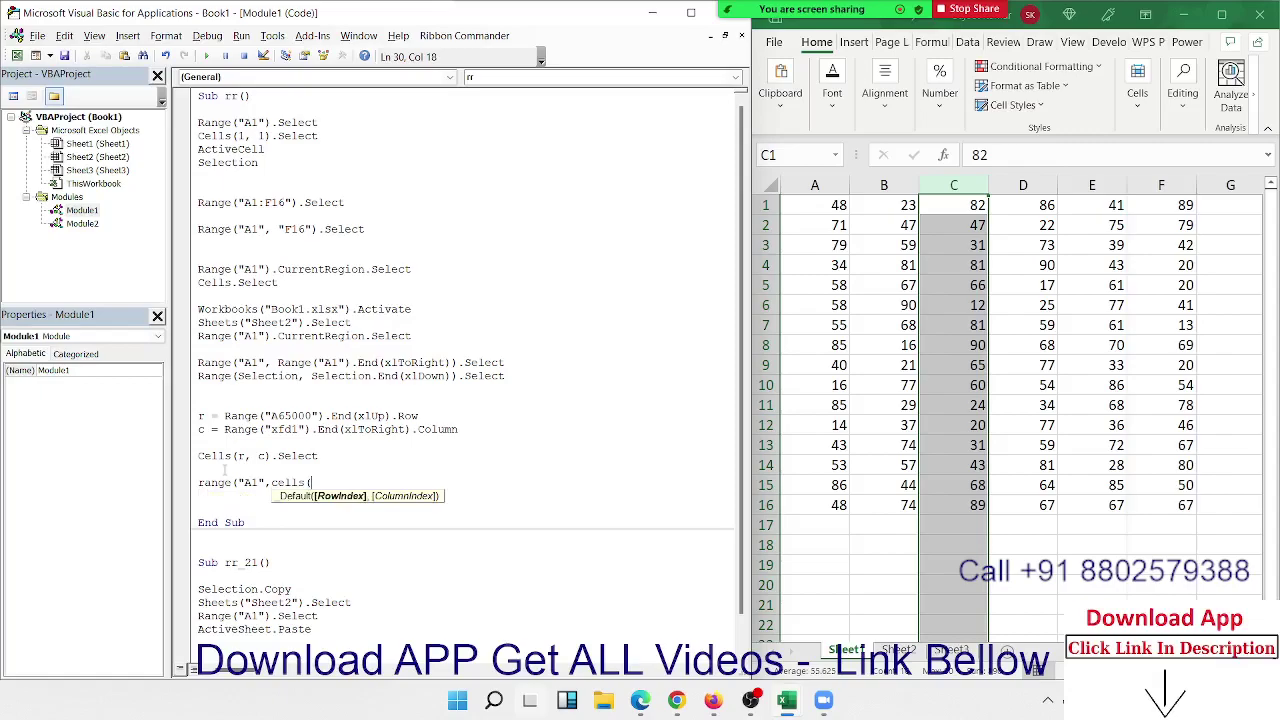
{"action": "type", "text": "r,c)"}
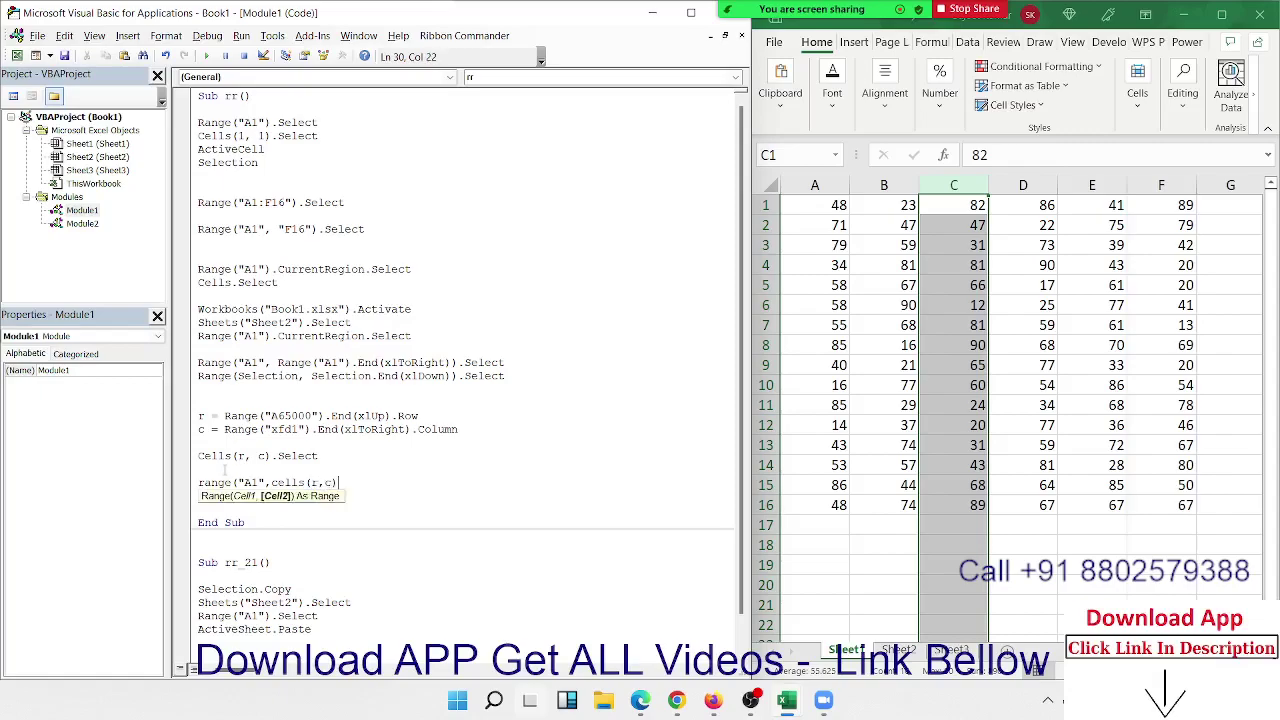
{"action": "type", "text": ").se"}
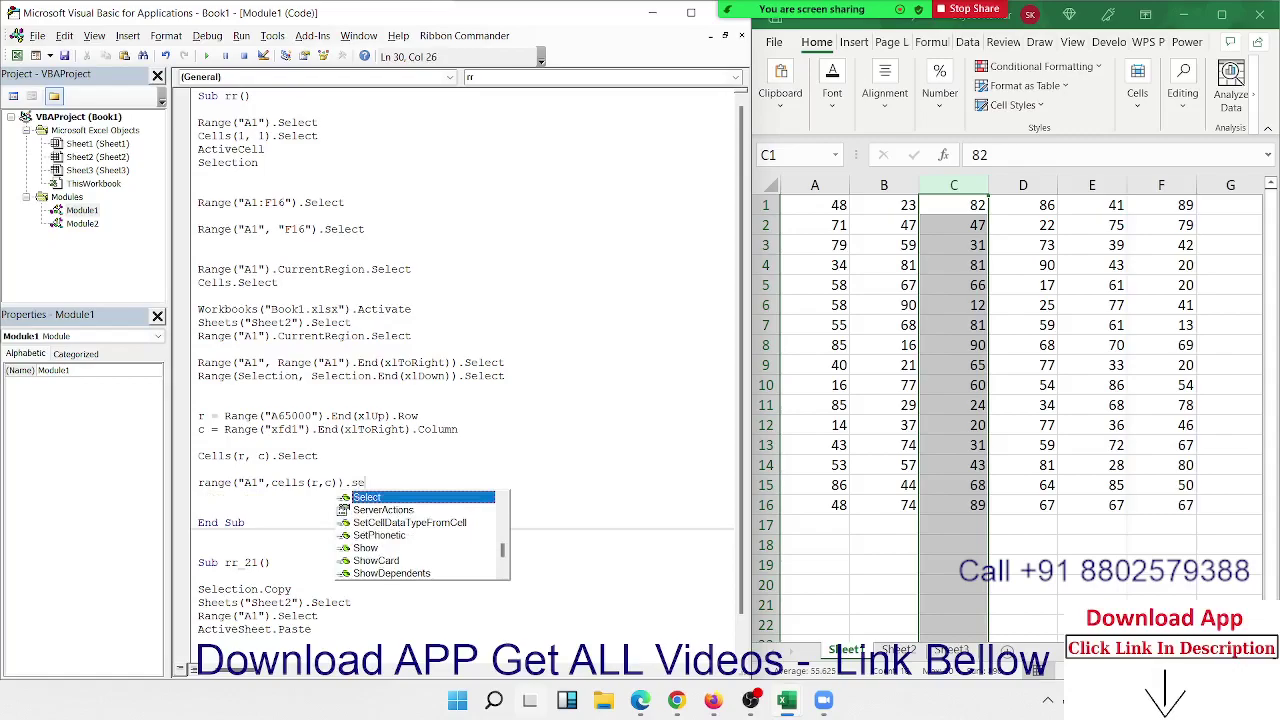
{"action": "key", "text": "Tab"}
{"action": "key", "text": "Return"}
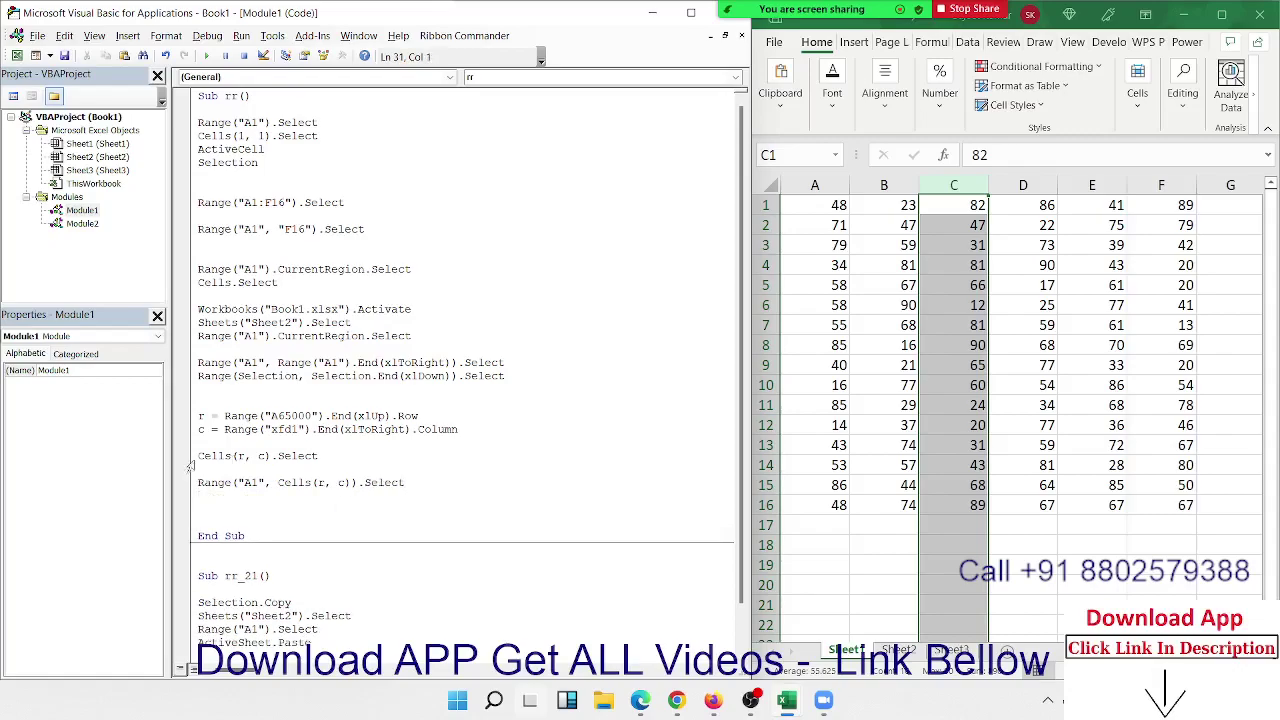
{"action": "left_click", "coordinate": [203, 429]}
{"action": "double_click", "coordinate": [201, 416]}
{"action": "mouse_move", "coordinate": [966, 29]}
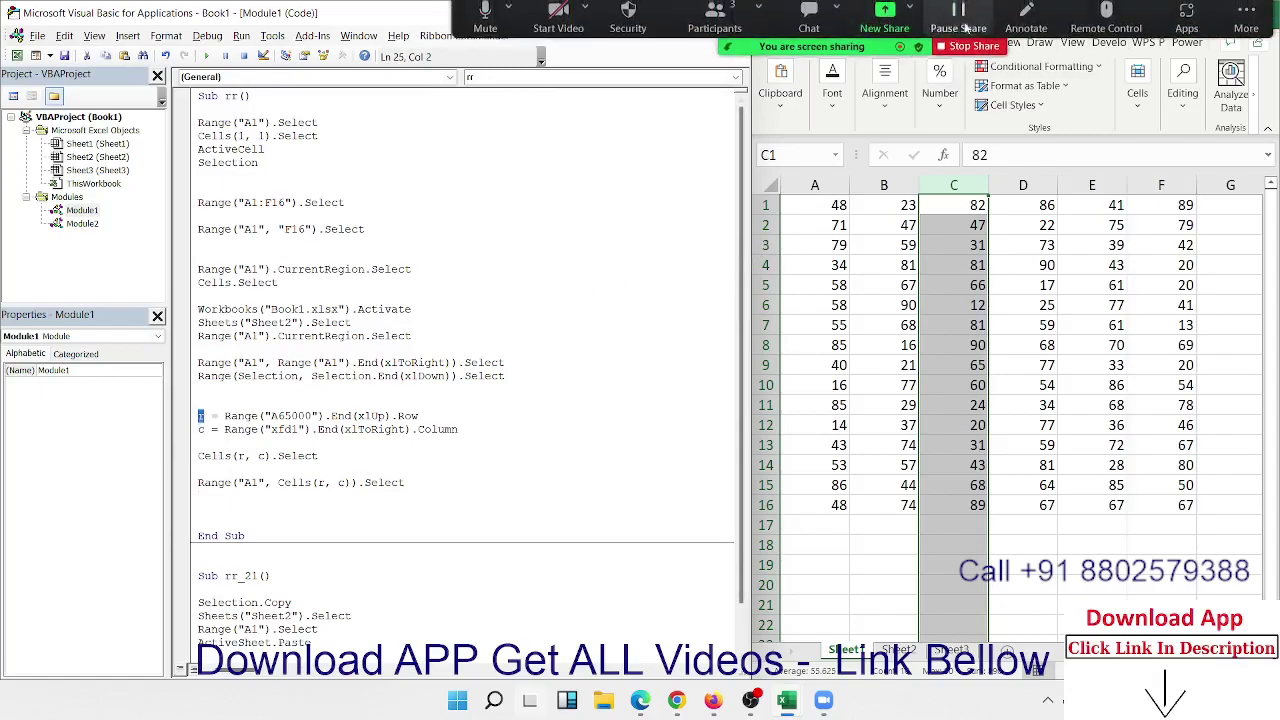
{"action": "left_click", "coordinate": [1028, 24]}
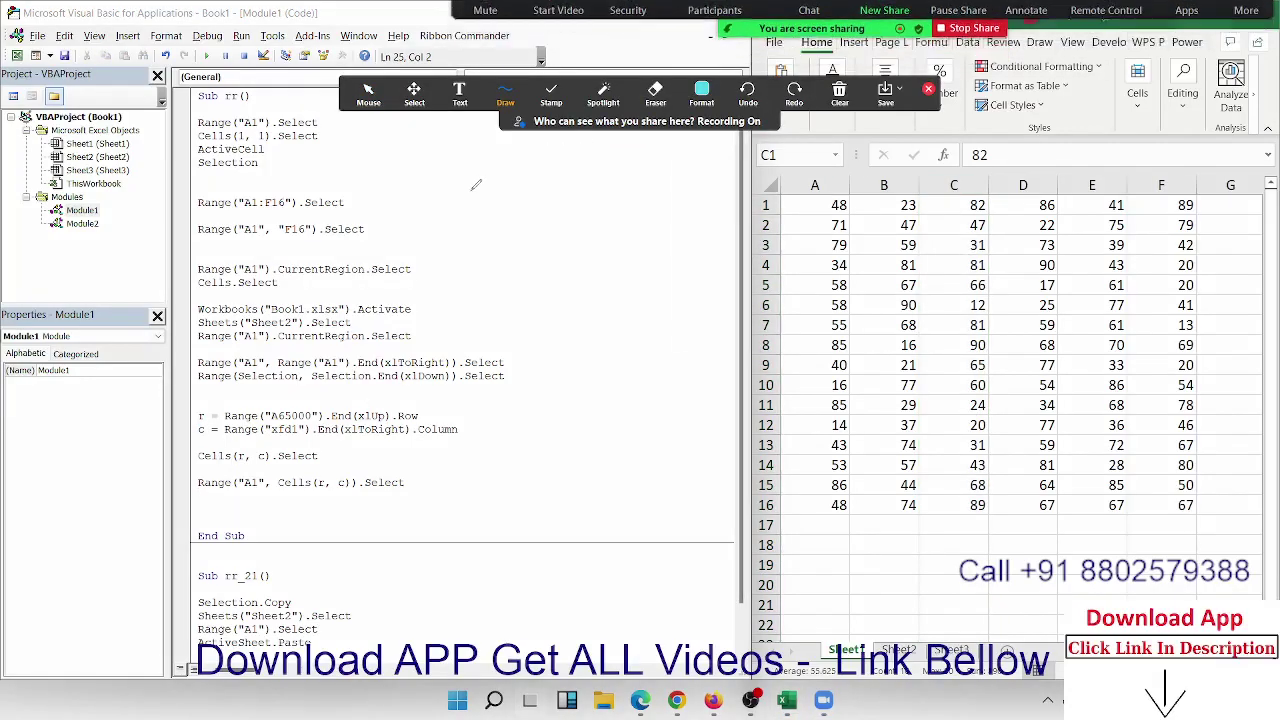
{"action": "mouse_move", "coordinate": [469, 183]}
{"action": "left_mouse_down"}
{"action": "mouse_move", "coordinate": [566, 187]}
{"action": "mouse_move", "coordinate": [571, 205]}
{"action": "left_mouse_up"}
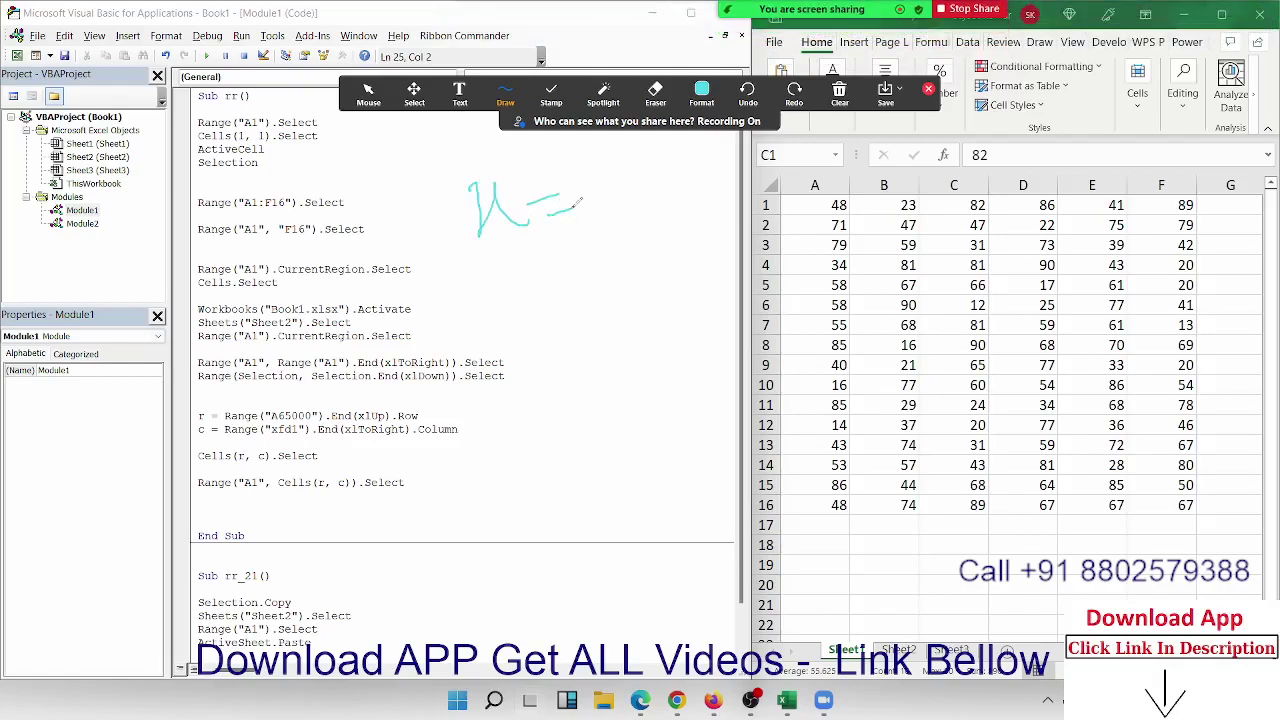
{"action": "mouse_move", "coordinate": [617, 168]}
{"action": "left_mouse_down"}
{"action": "mouse_move", "coordinate": [598, 196]}
{"action": "mouse_move", "coordinate": [605, 182]}
{"action": "mouse_move", "coordinate": [617, 203]}
{"action": "left_mouse_up"}
{"action": "left_click_drag", "start_coordinate": [530, 328], "coordinate": [546, 368]}
{"action": "mouse_move", "coordinate": [546, 358]}
{"action": "left_mouse_down"}
{"action": "mouse_move", "coordinate": [560, 328]}
{"action": "mouse_move", "coordinate": [606, 345]}
{"action": "mouse_move", "coordinate": [615, 322]}
{"action": "mouse_move", "coordinate": [603, 345]}
{"action": "left_mouse_up"}
{"action": "mouse_move", "coordinate": [638, 276]}
{"action": "left_mouse_down"}
{"action": "mouse_move", "coordinate": [642, 328]}
{"action": "mouse_move", "coordinate": [686, 284]}
{"action": "left_mouse_up"}
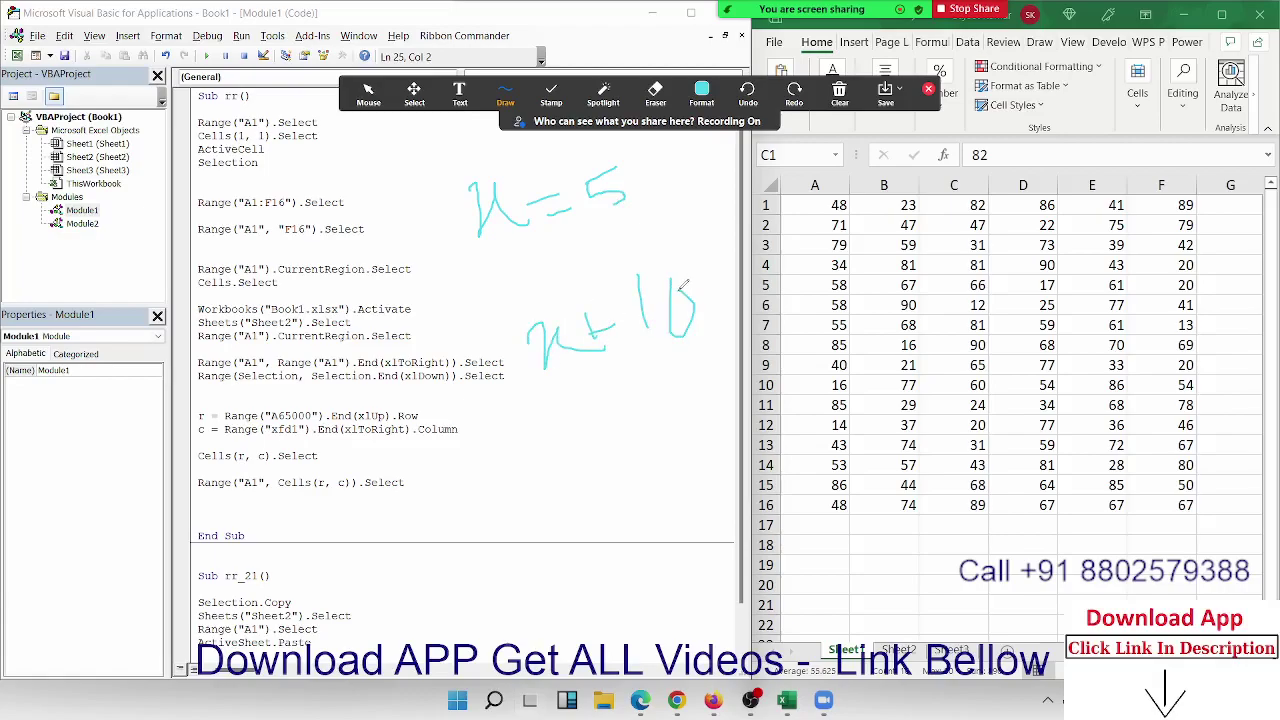
{"action": "mouse_move", "coordinate": [561, 434]}
{"action": "left_mouse_down"}
{"action": "mouse_move", "coordinate": [614, 440]}
{"action": "mouse_move", "coordinate": [670, 425]}
{"action": "mouse_move", "coordinate": [680, 447]}
{"action": "left_mouse_up"}
{"action": "mouse_move", "coordinate": [684, 386]}
{"action": "left_mouse_down"}
{"action": "mouse_move", "coordinate": [722, 375]}
{"action": "mouse_move", "coordinate": [688, 455]}
{"action": "left_mouse_up"}
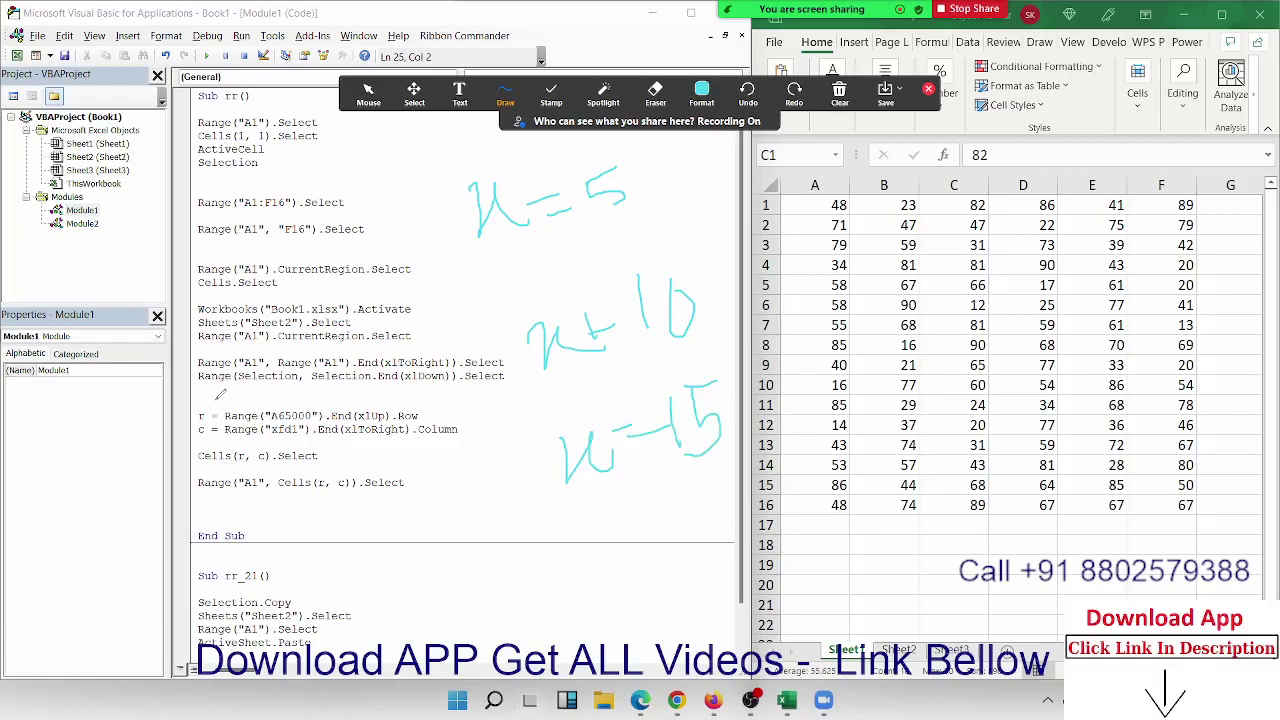
{"action": "mouse_move", "coordinate": [198, 409]}
{"action": "left_mouse_down"}
{"action": "mouse_move", "coordinate": [213, 397]}
{"action": "mouse_move", "coordinate": [224, 428]}
{"action": "left_mouse_up"}
{"action": "left_click", "coordinate": [840, 92]}
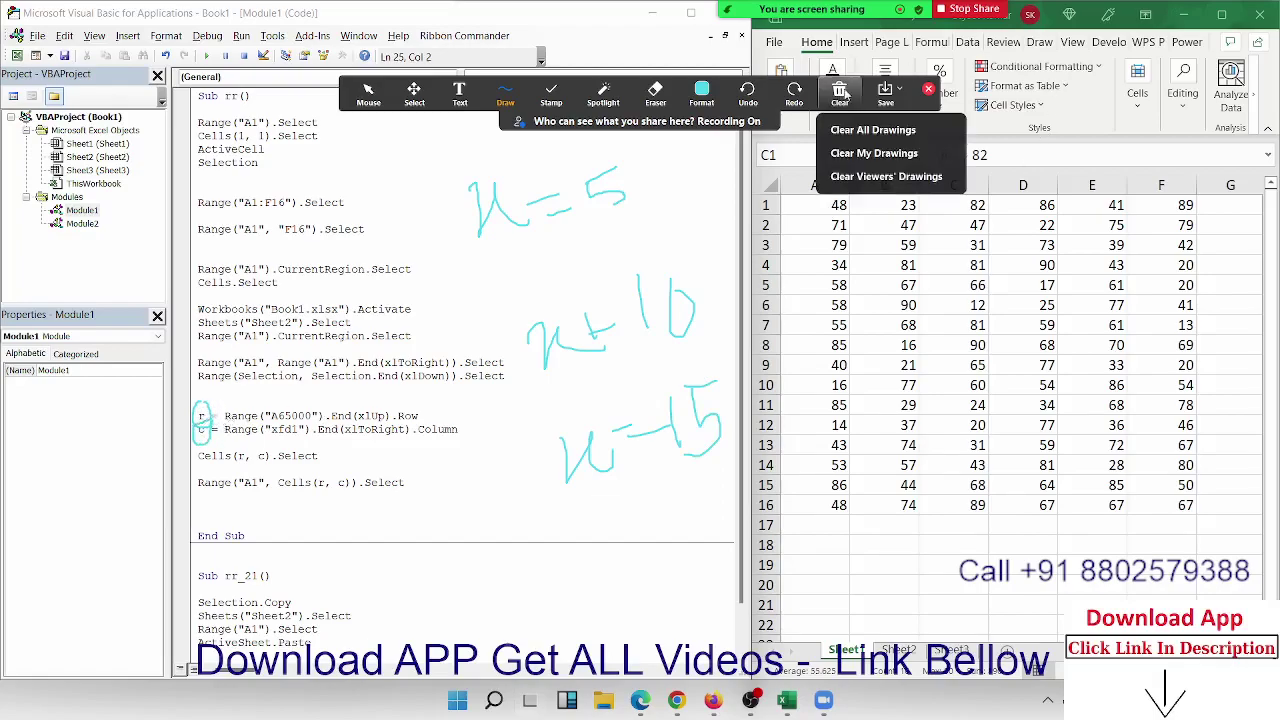
{"action": "left_click", "coordinate": [857, 149]}
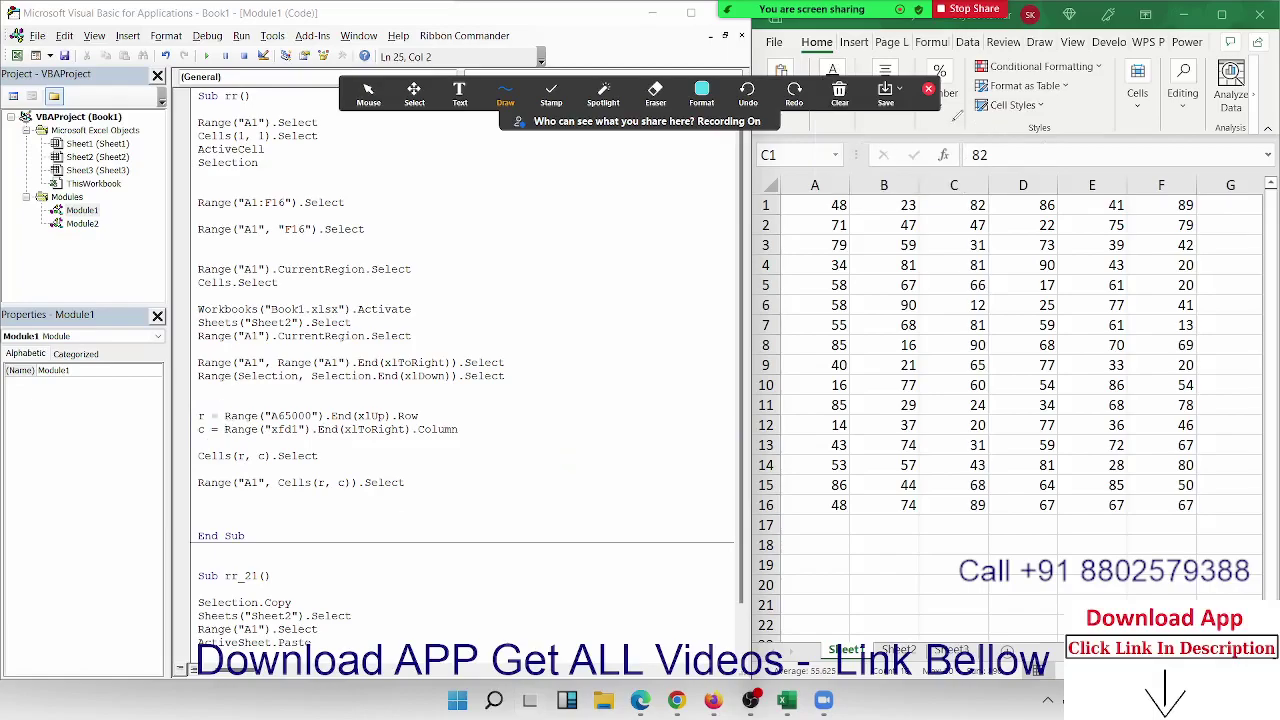
{"action": "left_click", "coordinate": [929, 89]}
{"action": "key", "text": "Down"}
{"action": "key", "text": "Down"}
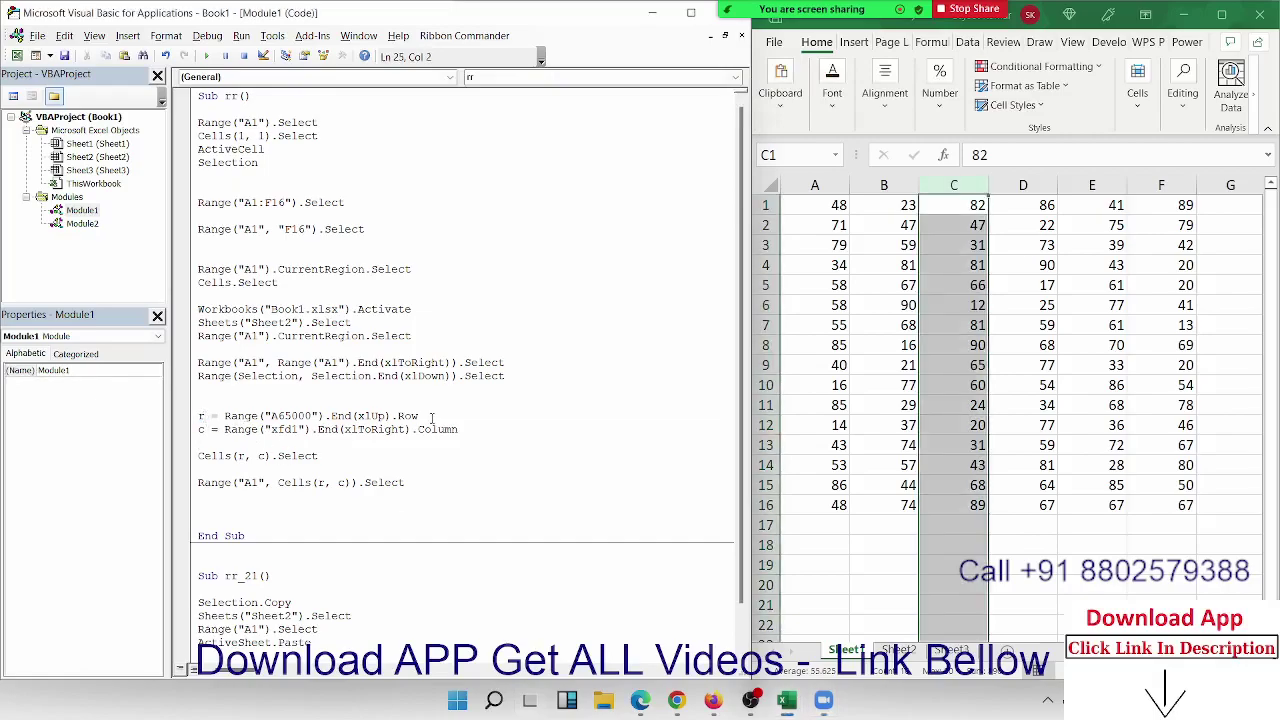
{"action": "left_click_drag", "start_coordinate": [432, 417], "coordinate": [198, 415]}
{"action": "key", "text": "ctrl+c"}
{"action": "double_click", "coordinate": [200, 416]}
{"action": "left_click_drag", "start_coordinate": [224, 416], "coordinate": [421, 416]}
{"action": "double_click", "coordinate": [321, 483]}
{"action": "key", "text": "ctrl+v"}
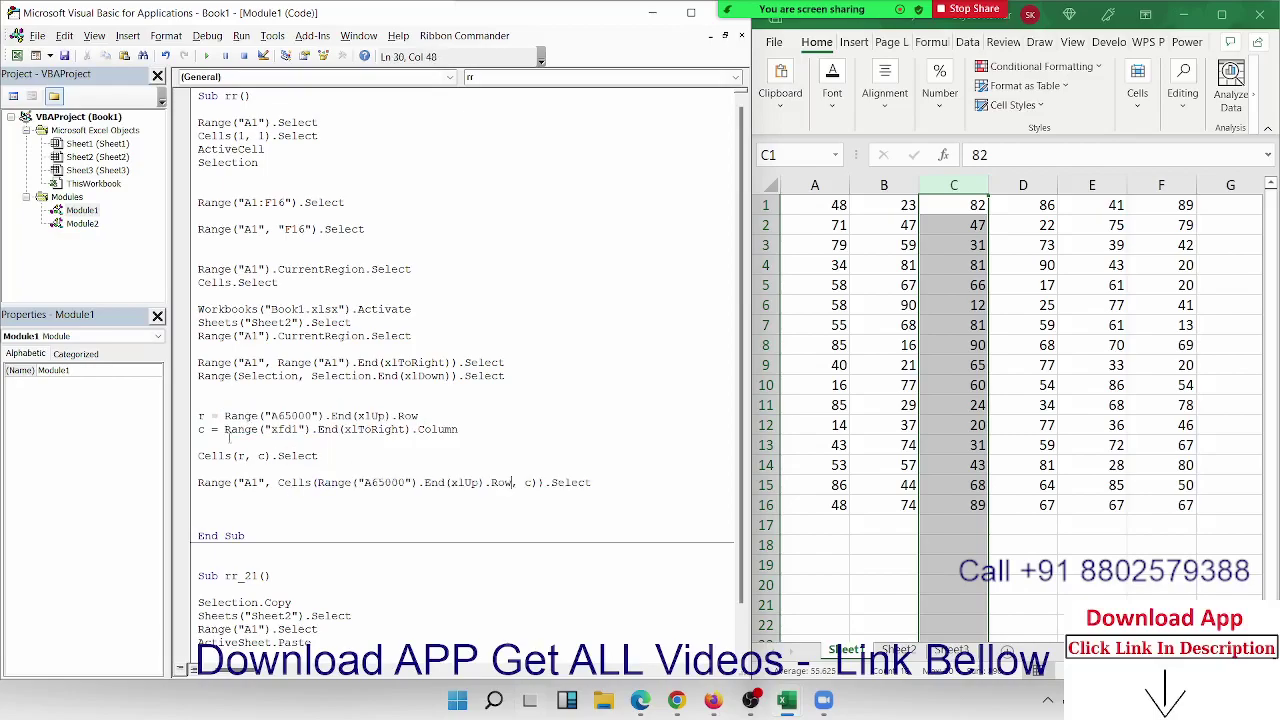
{"action": "left_click_drag", "start_coordinate": [224, 430], "coordinate": [420, 441]}
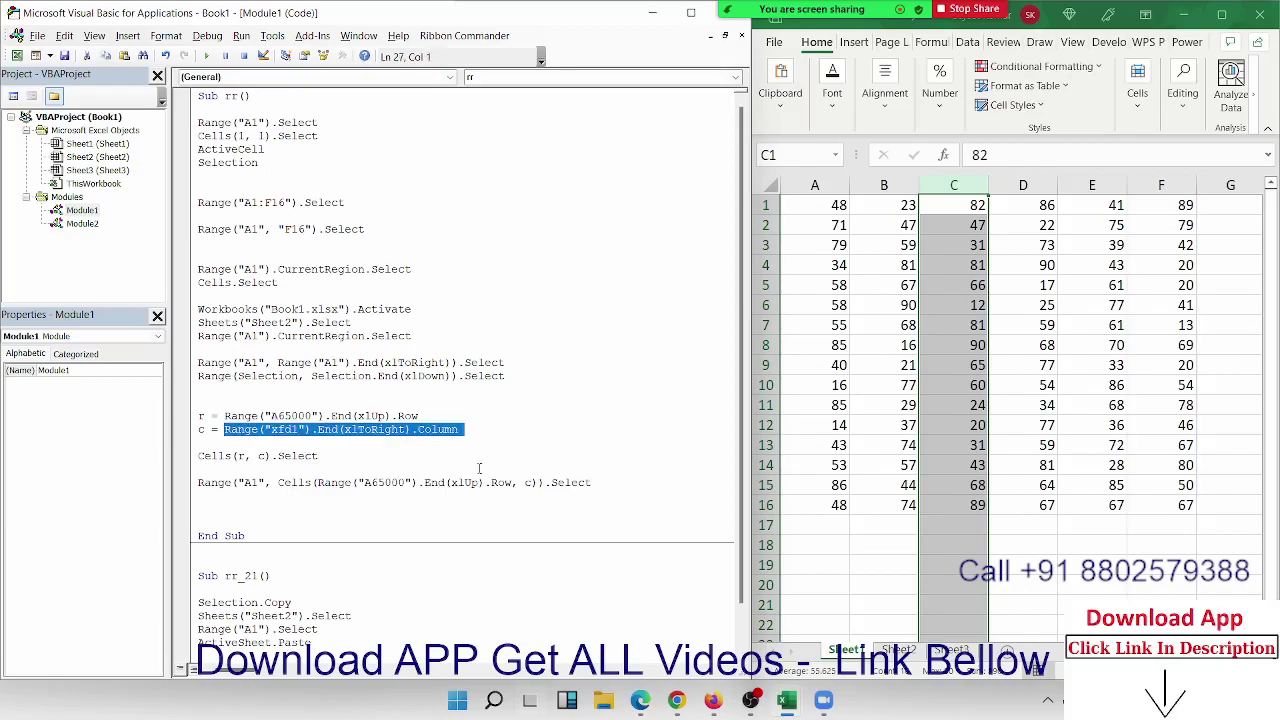
{"action": "double_click", "coordinate": [529, 483]}
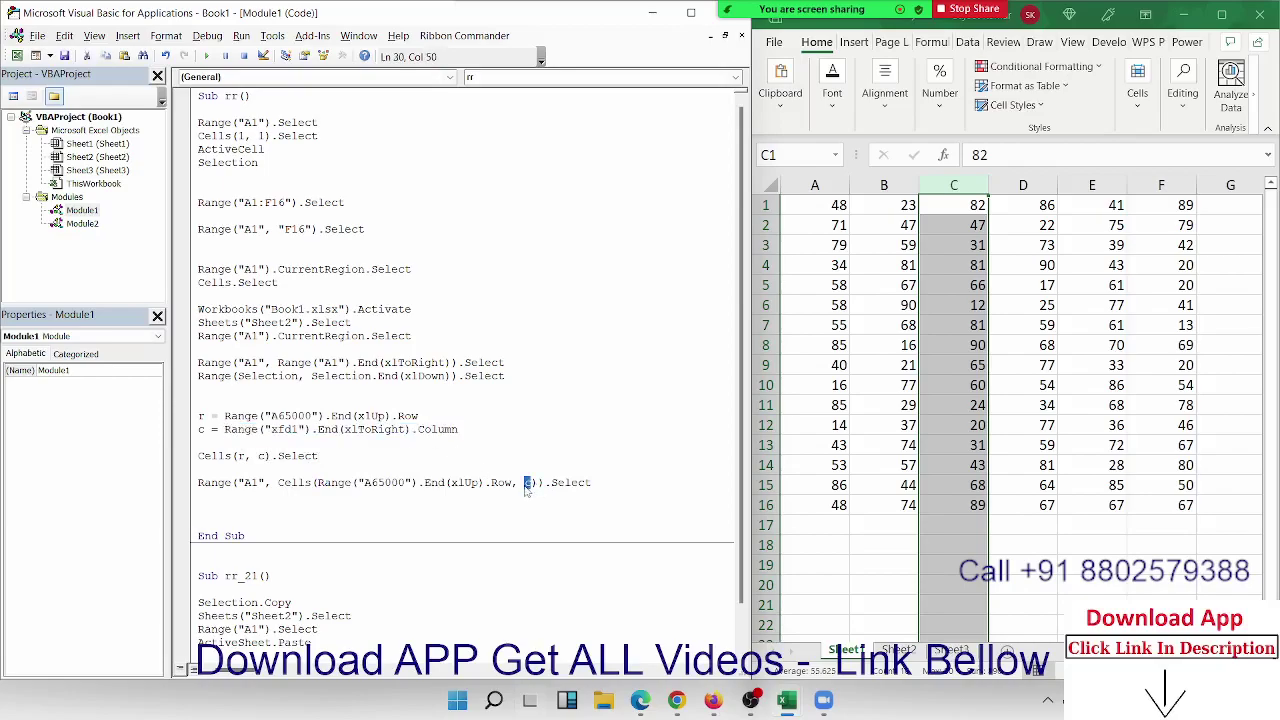
{"action": "key", "text": "ctrl+v"}
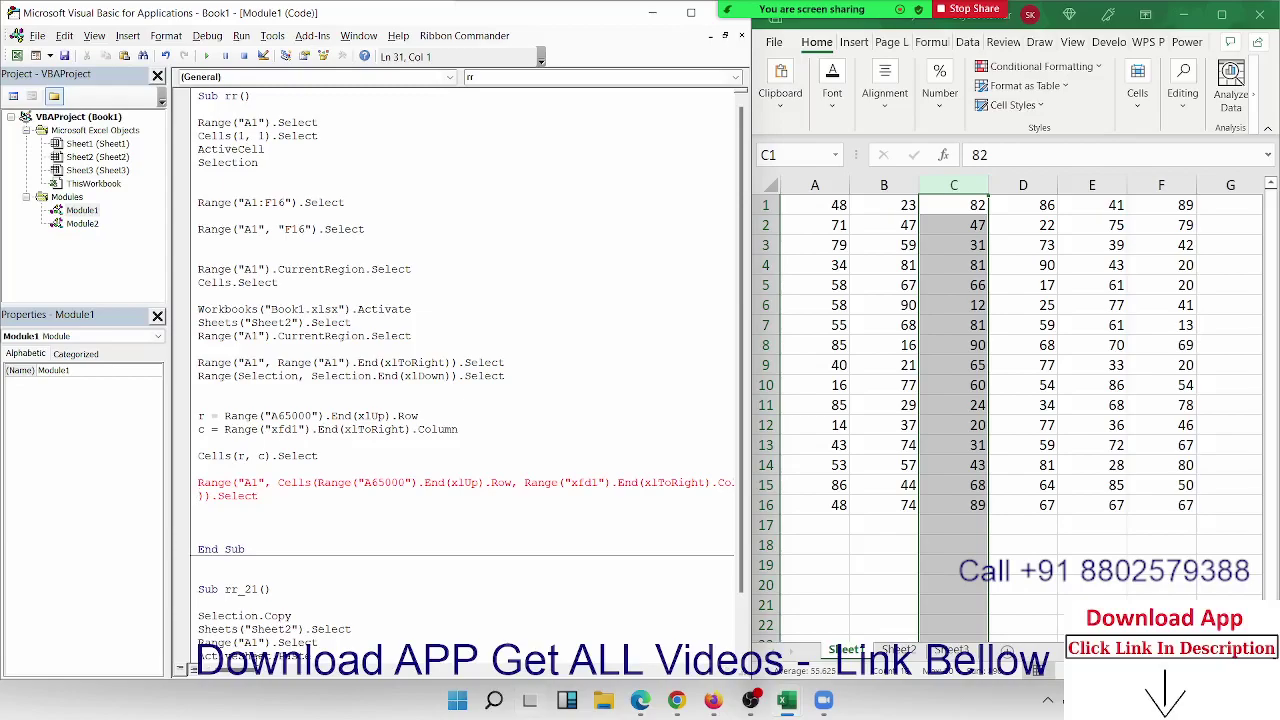
{"action": "key", "text": "ctrl+z"}
{"action": "key", "text": "ctrl+z"}
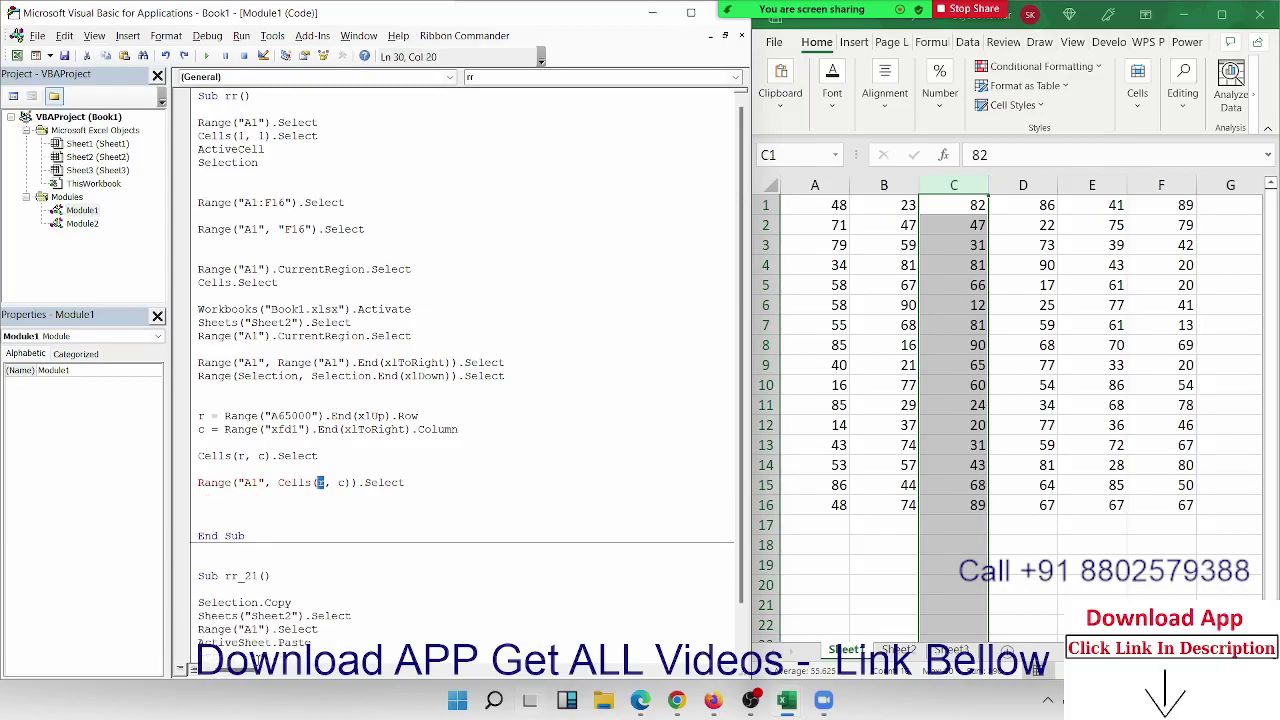
{"action": "left_click", "coordinate": [268, 546]}
{"action": "left_click_drag", "start_coordinate": [238, 455], "coordinate": [257, 456]}
{"action": "left_click_drag", "start_coordinate": [332, 482], "coordinate": [345, 483]}
{"action": "left_click", "coordinate": [318, 542]}
{"action": "key", "text": "ctrl+a"}
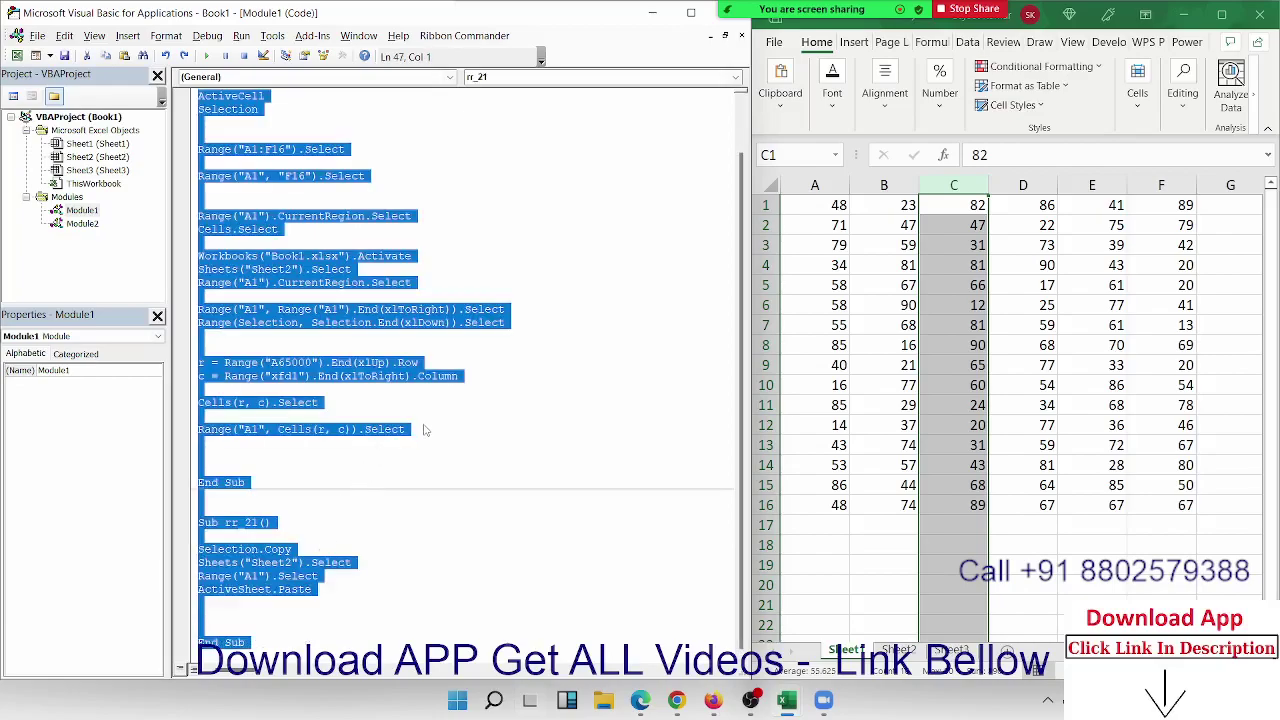
- Select all of Module1's rr macro code with Ctrl+A and copy it
{"action": "left_click", "coordinate": [427, 428]}
{"action": "scroll", "coordinate": [314, 517], "scroll_direction": "up", "scroll_amount": 1}
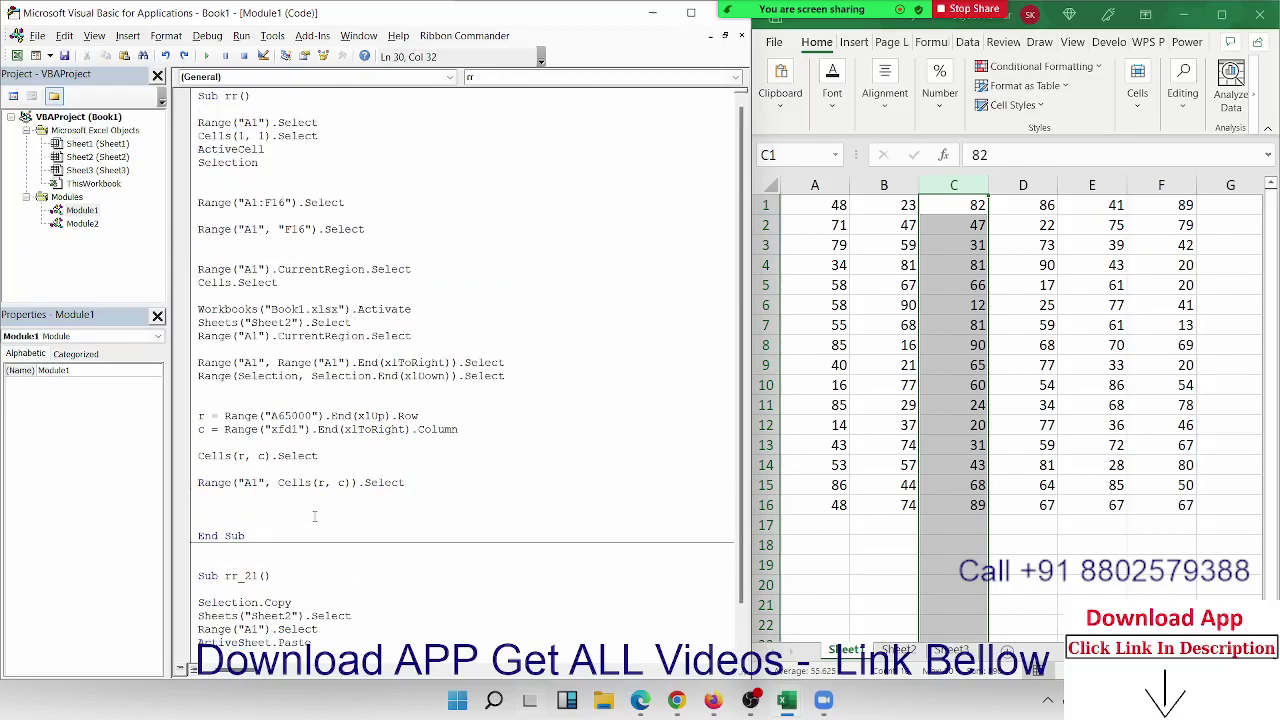
{"action": "key", "text": "ctrl+a"}
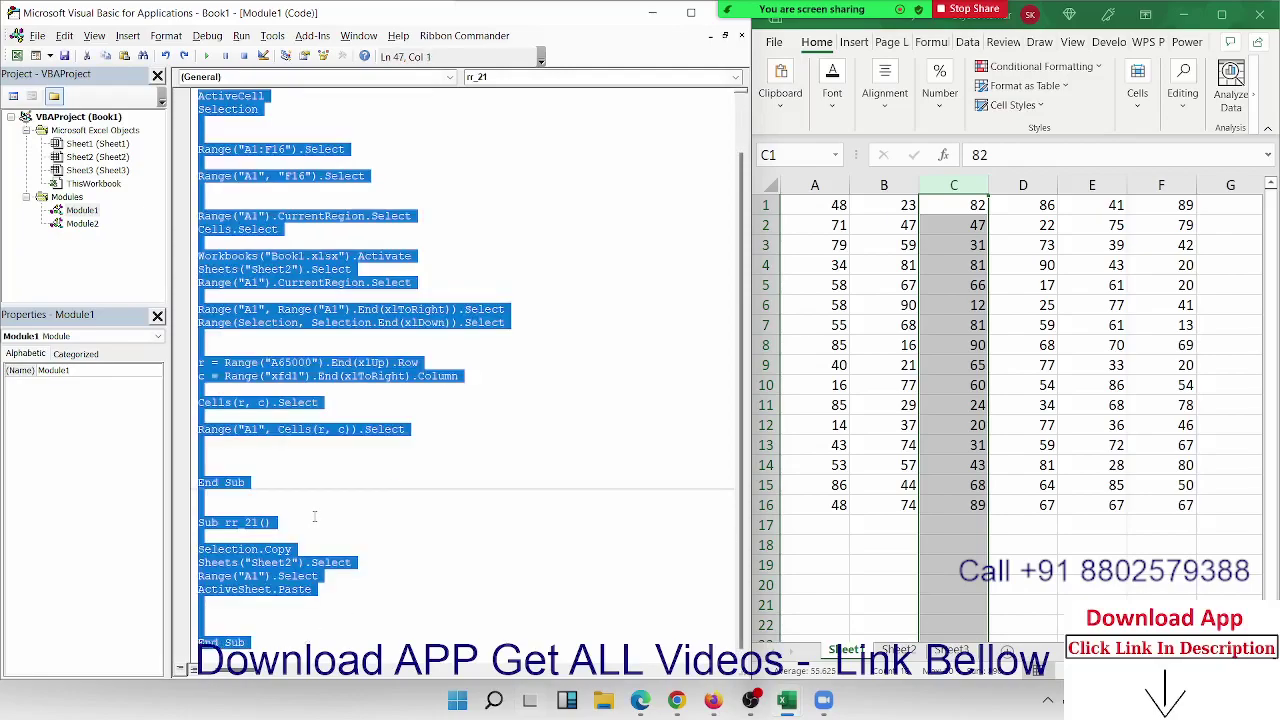
{"action": "left_click", "coordinate": [380, 452]}
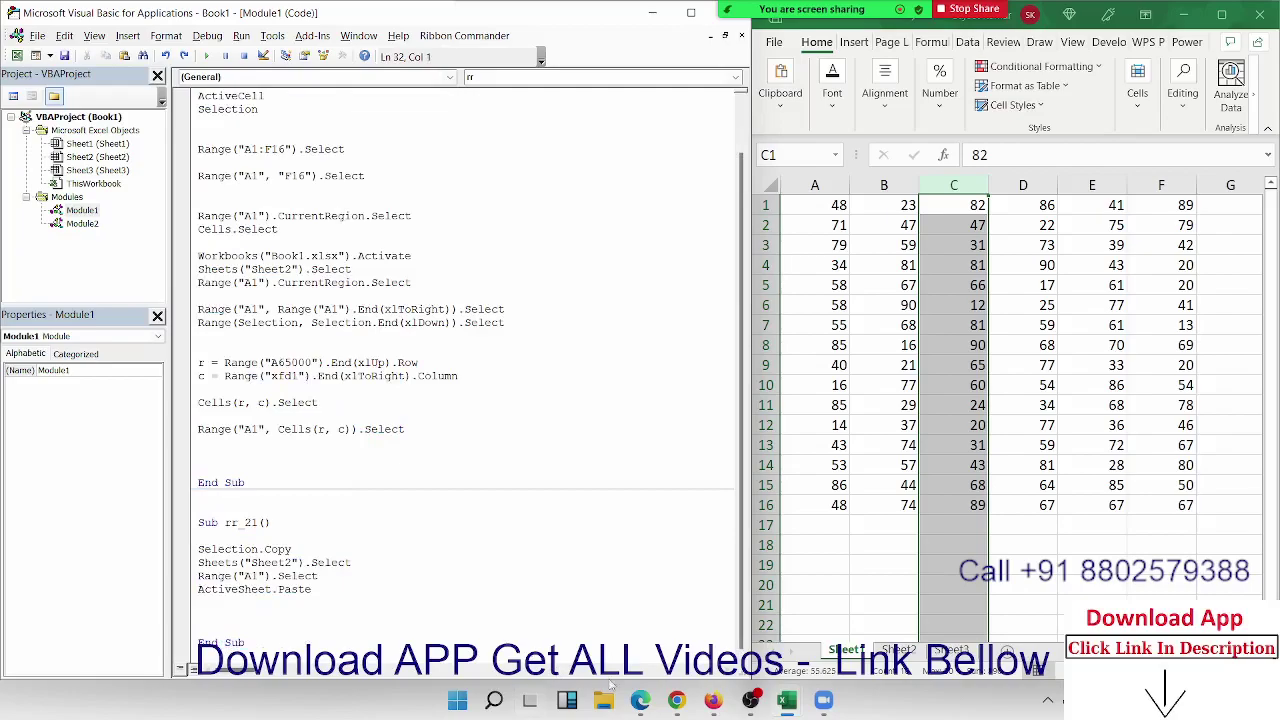
- Paste the copied macro code into a WhatsApp Web chat and send it
{"action": "mouse_move", "coordinate": [668, 708]}
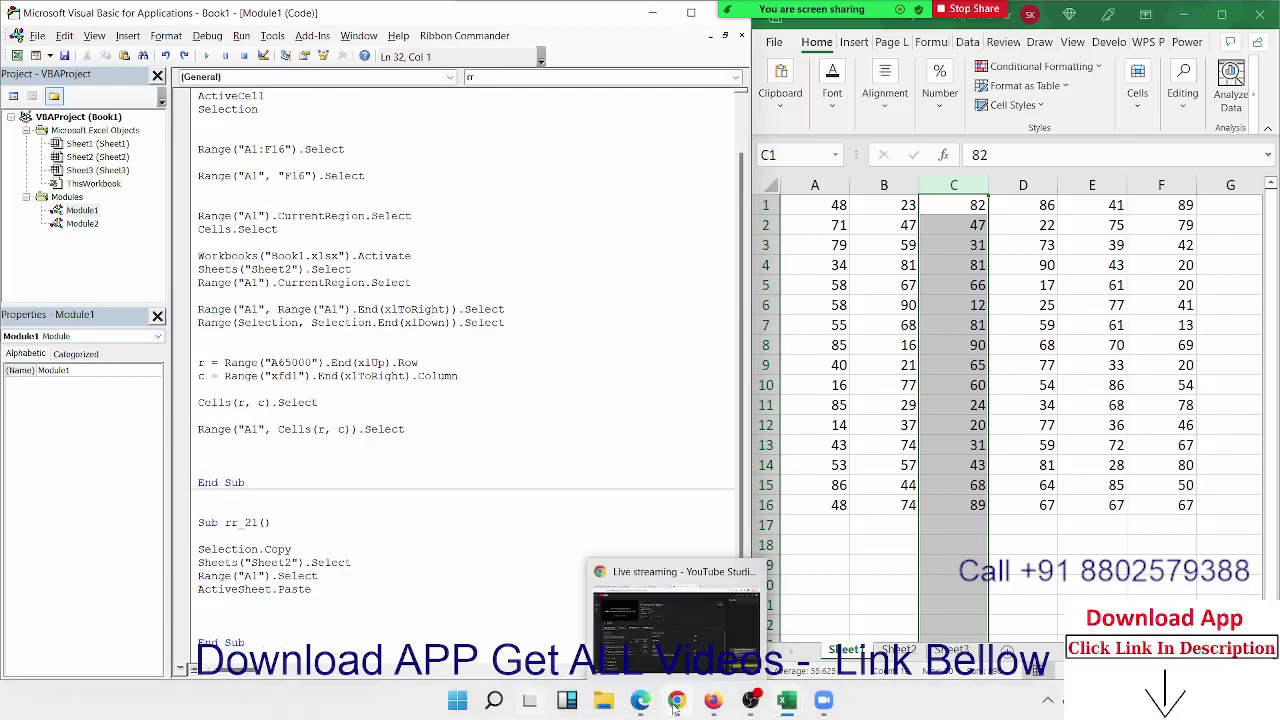
{"action": "left_click", "coordinate": [712, 700]}
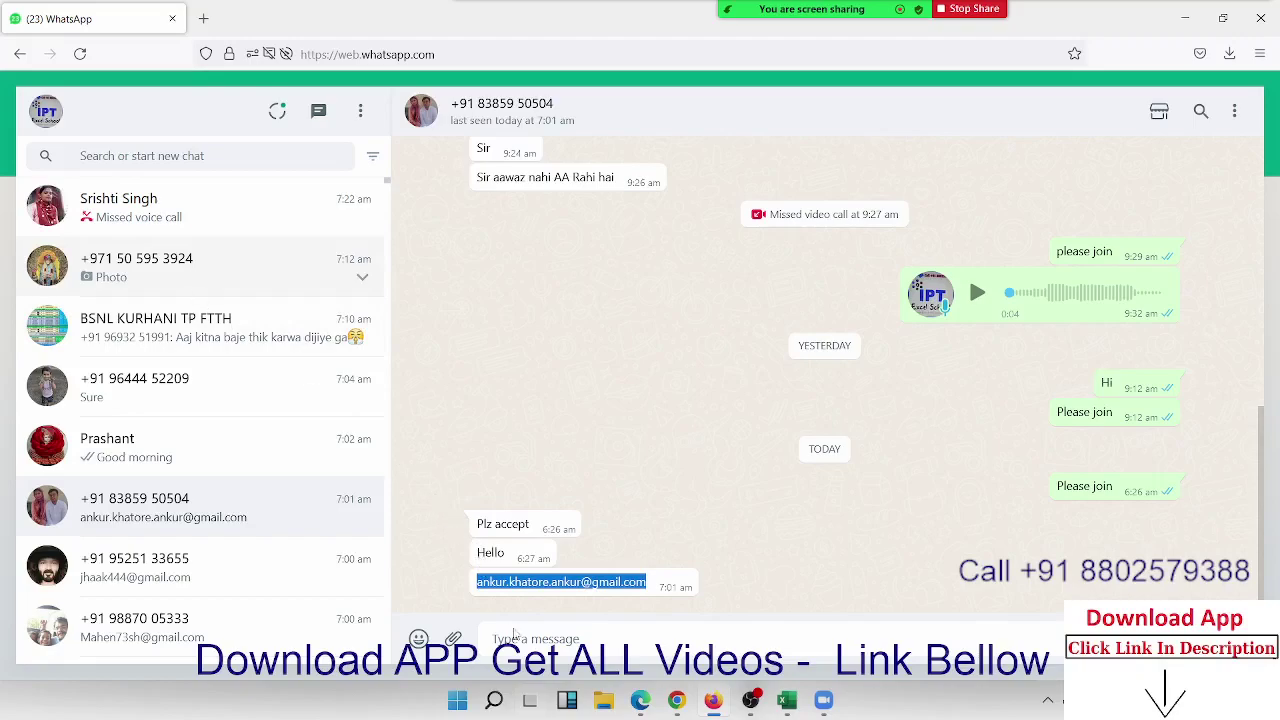
{"action": "key", "text": "ctrl+v"}
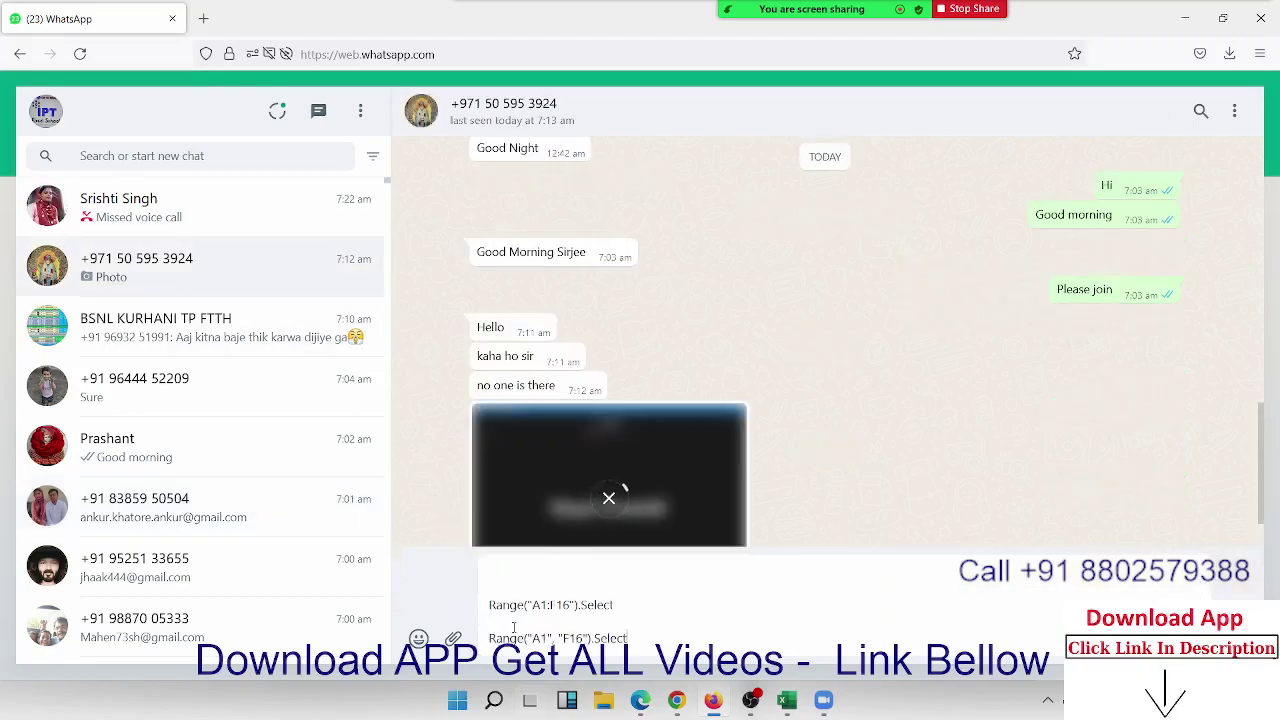
{"action": "key", "text": "Return"}
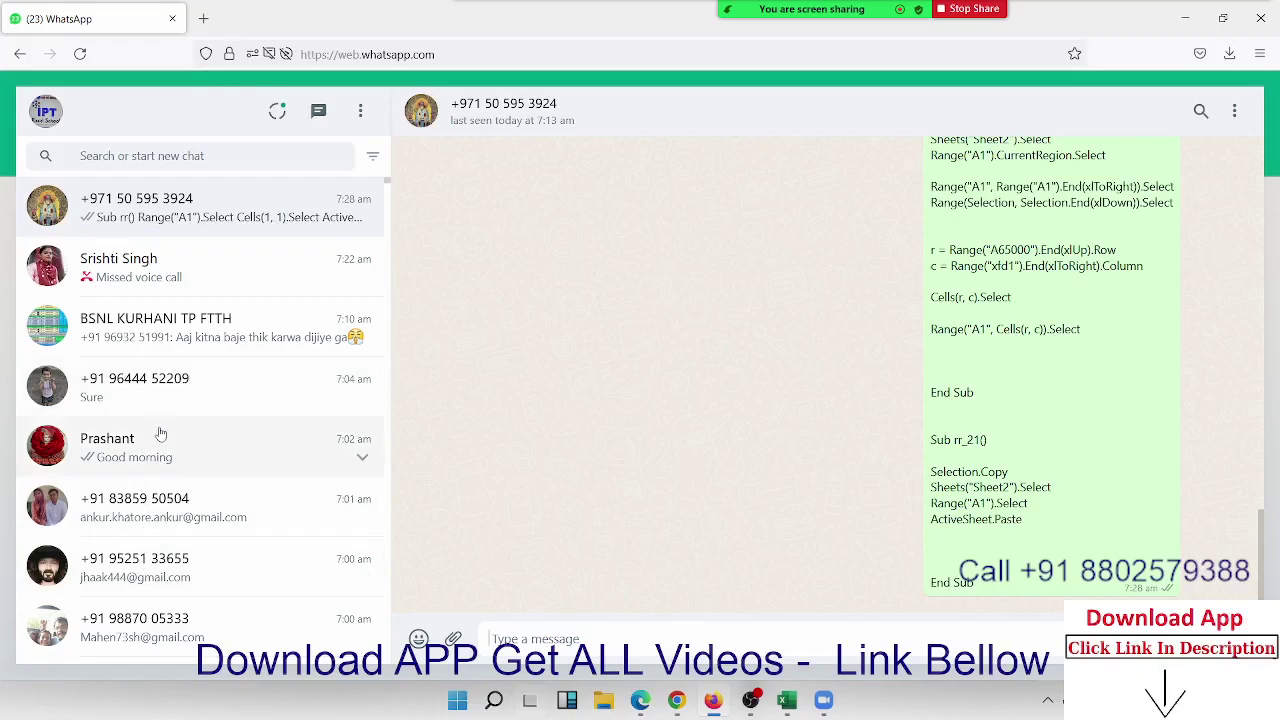
- Paste the macro code into a second contact's message box
{"action": "scroll", "coordinate": [195, 505], "scroll_direction": "down", "scroll_amount": 3}
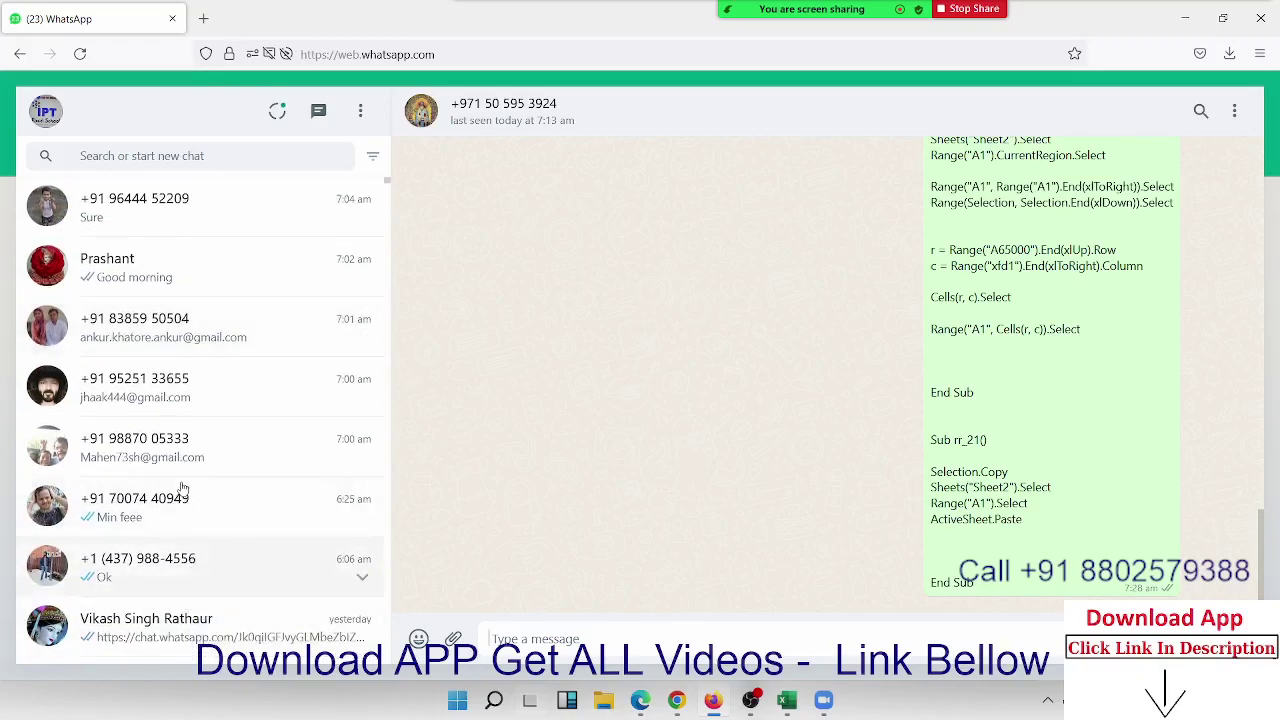
{"action": "scroll", "coordinate": [182, 420], "scroll_direction": "up", "scroll_amount": 3}
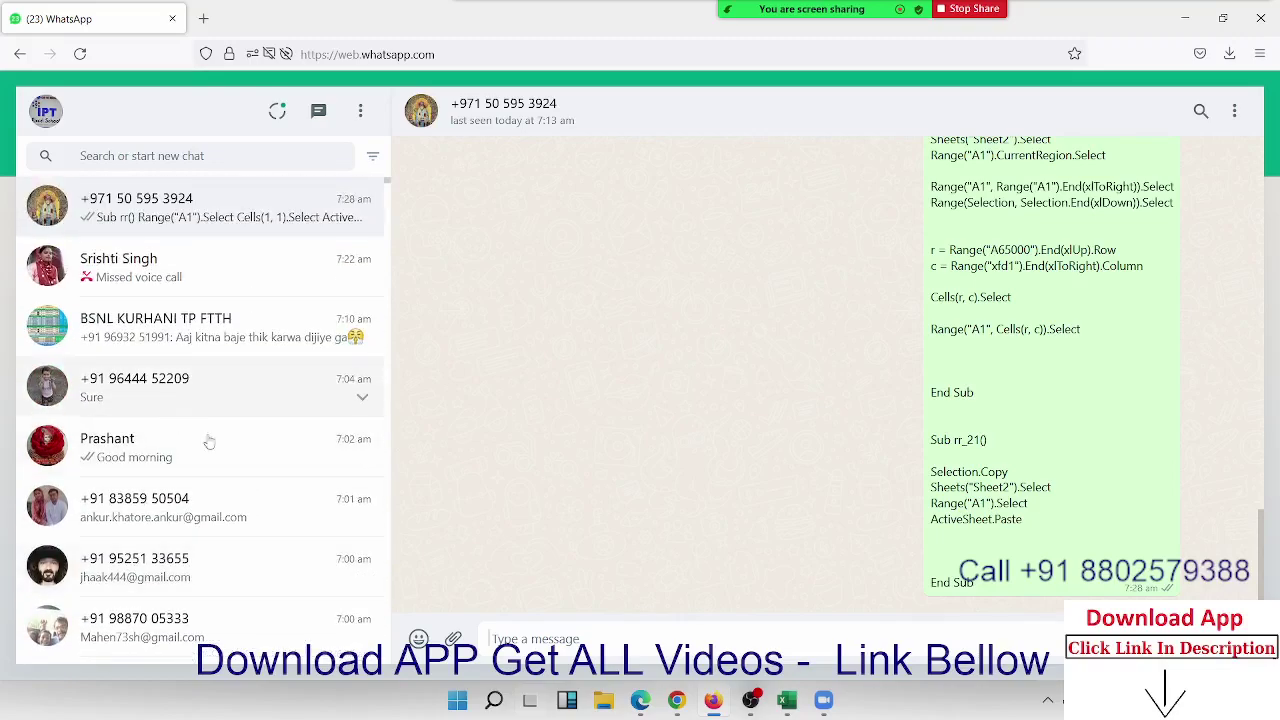
{"action": "key", "text": "ctrl+v"}
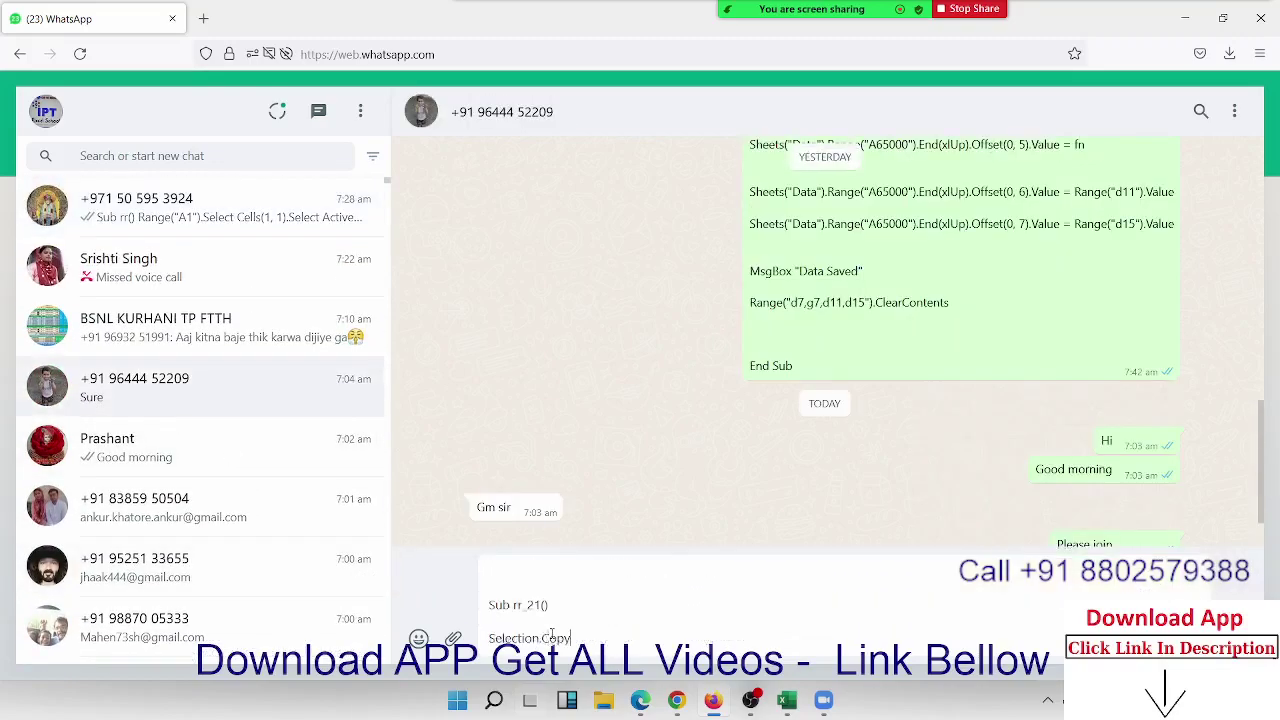